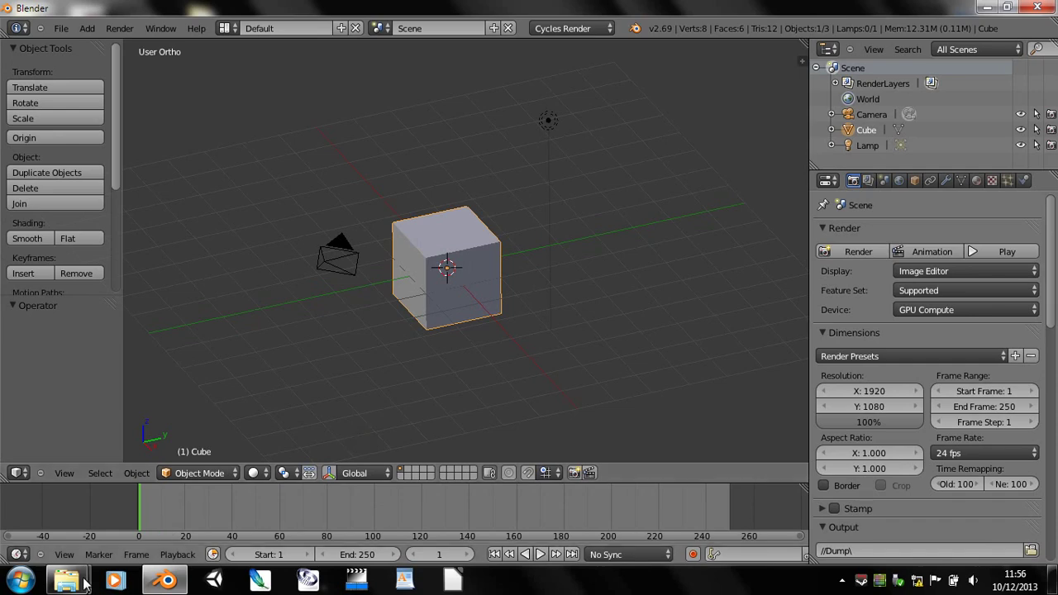
# - Examine the reference photo IMG_0454.JPG in the Christmas2013 folder, including the bauble's reflections up close, and return to Blender
pyautogui.moveTo(66, 581)
pyautogui.click(124, 521)
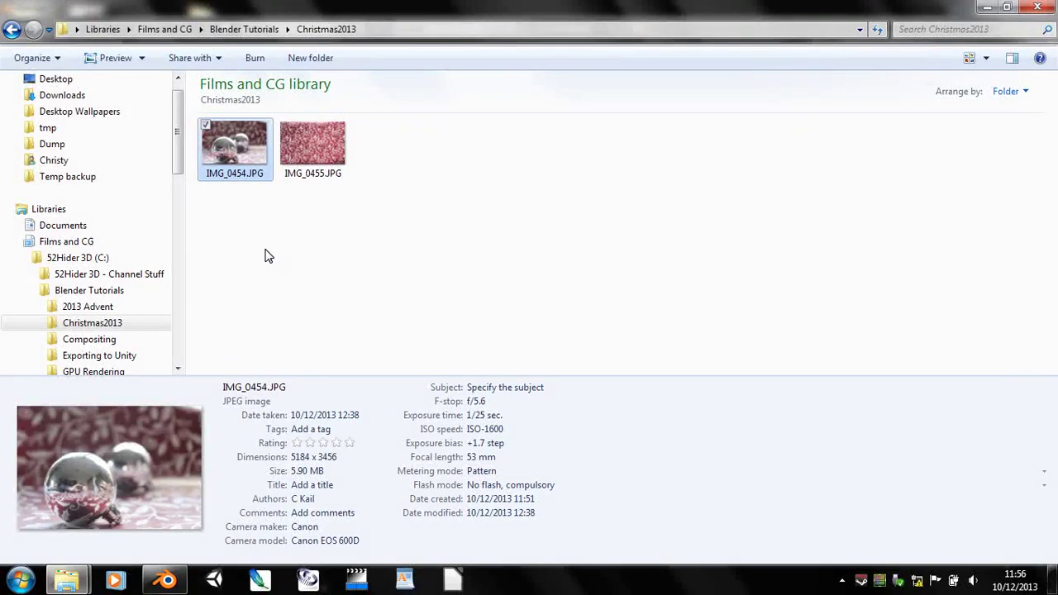
pyautogui.doubleClick(236, 157)
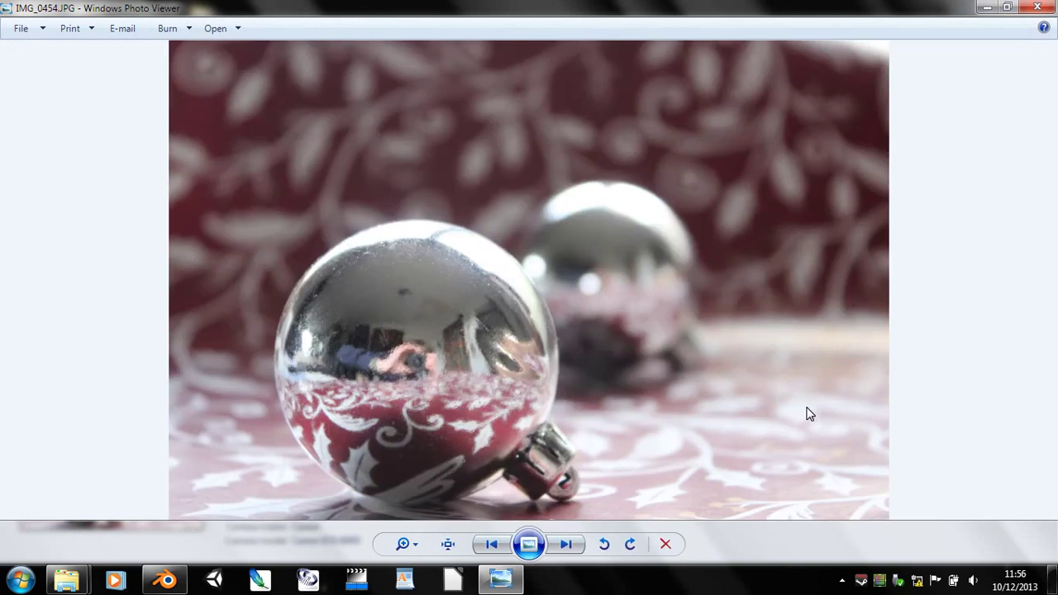
pyautogui.scroll(6, 441, 401)
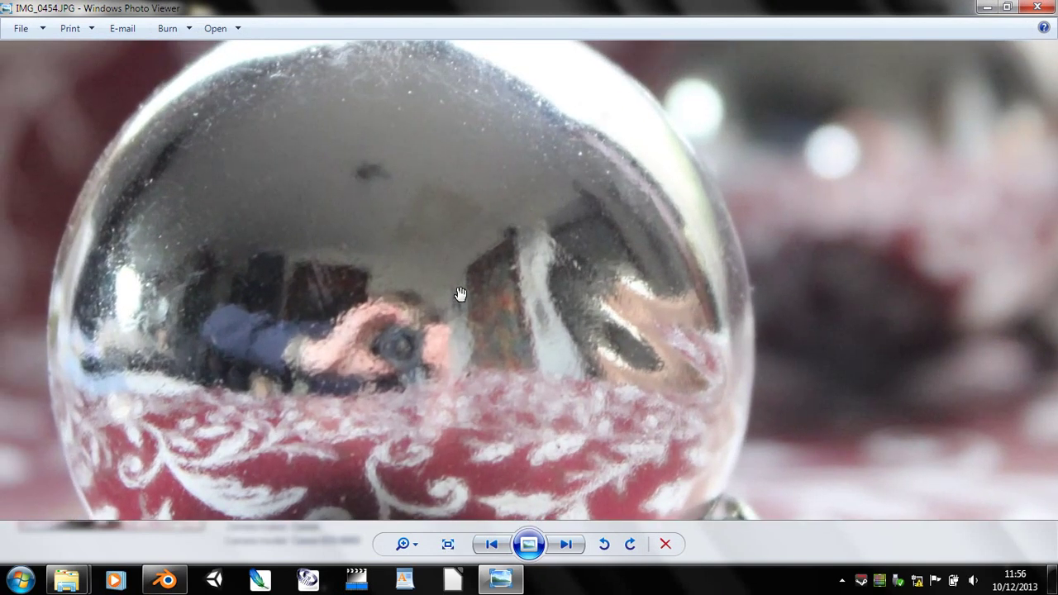
pyautogui.scroll(-6, 699, 405)
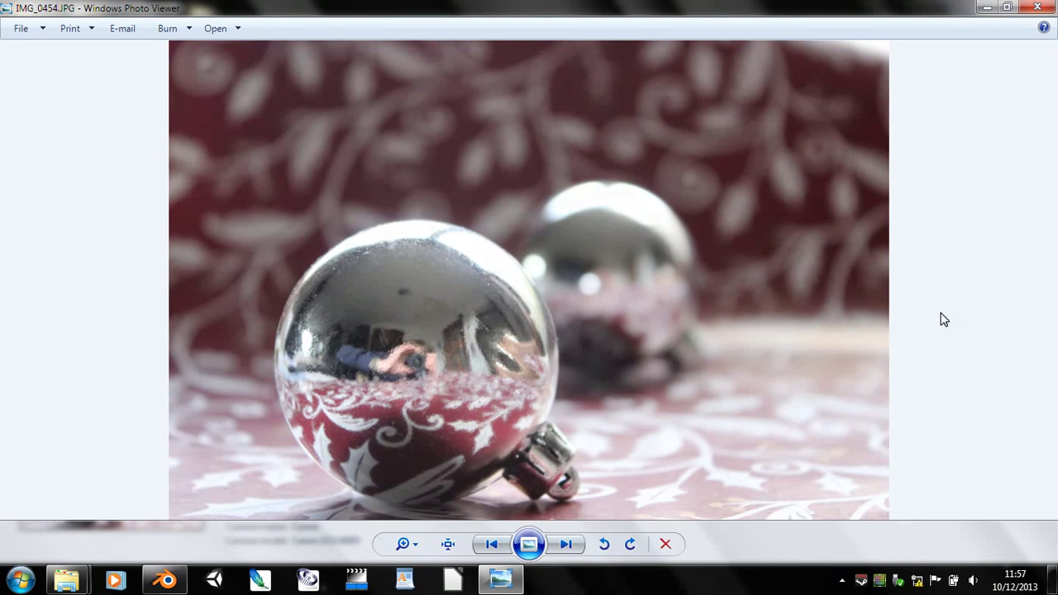
pyautogui.click(1040, 9)
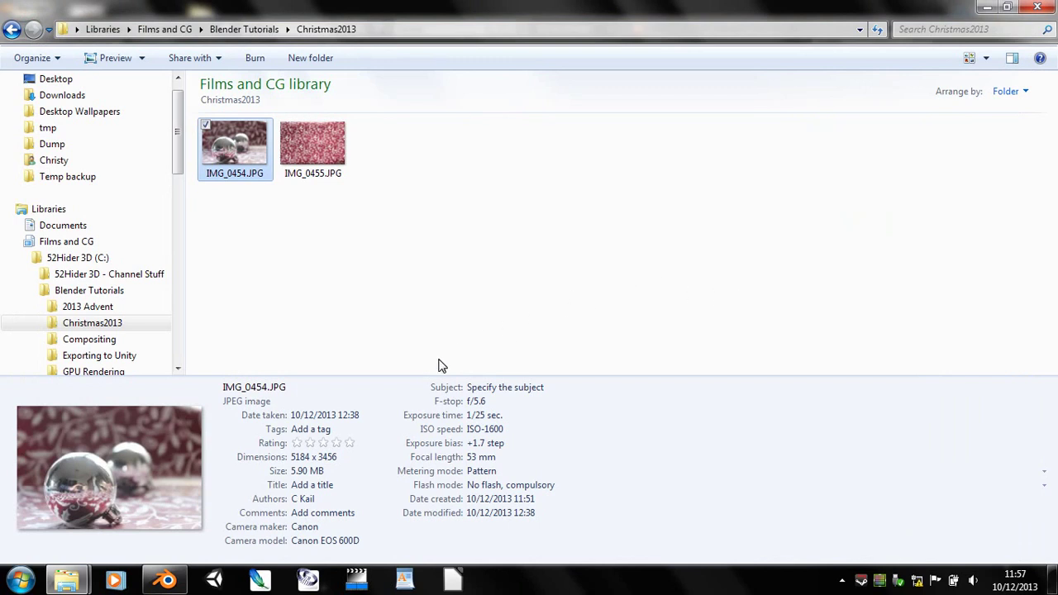
pyautogui.click(166, 581)
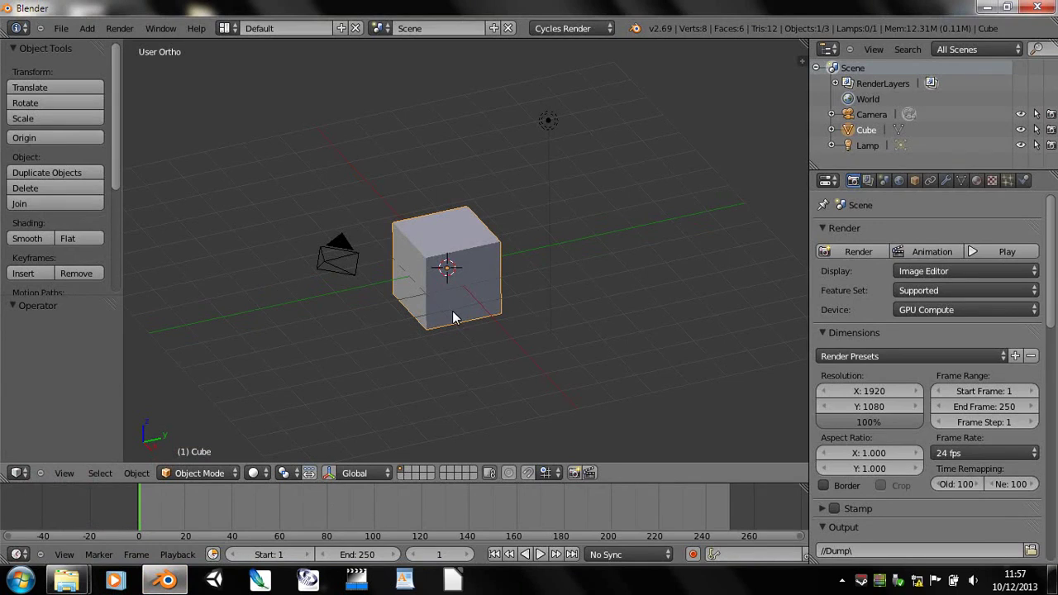
# - Delete the default cube and the lamp from the scene
pyautogui.moveTo(452, 311); pyautogui.dragTo(526, 151, button='middle')
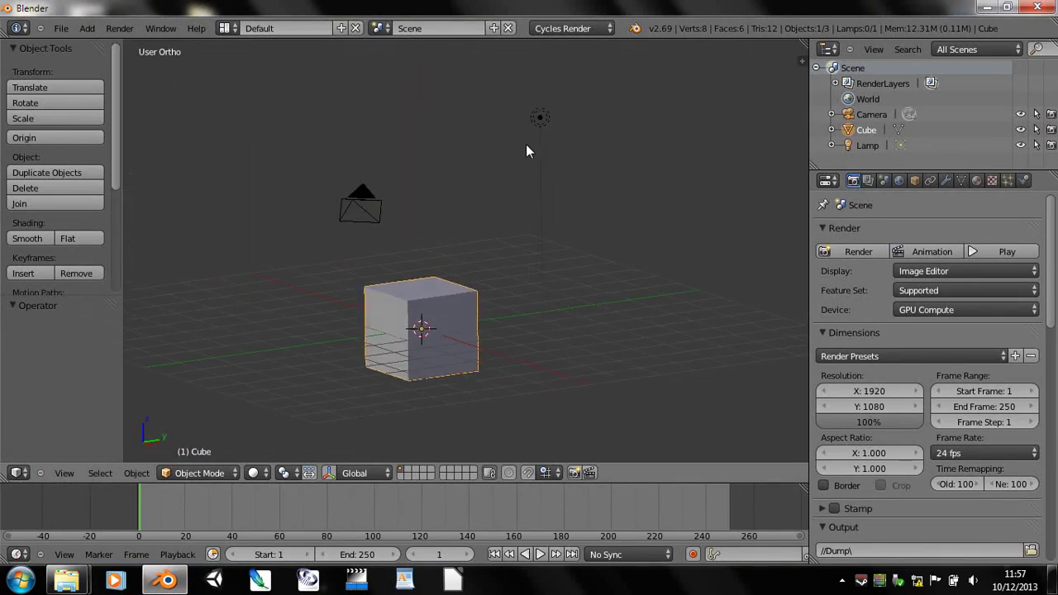
pyautogui.press('x')
pyautogui.click(473, 263)
pyautogui.rightClick(541, 121)
pyautogui.press('x')
pyautogui.click(534, 146)
# - Add a mesh plane at the scene origin and scale it up by a factor of 5
pyautogui.moveTo(535, 147); pyautogui.dragTo(484, 364, button='middle')
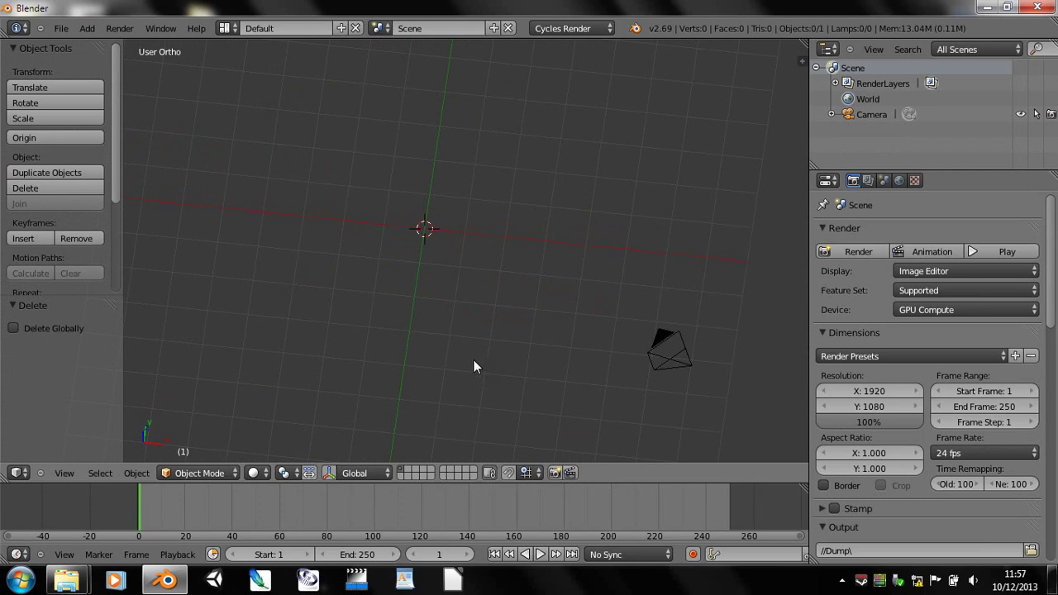
pyautogui.hotkey('shift', 'a')
pyautogui.moveTo(385, 342)
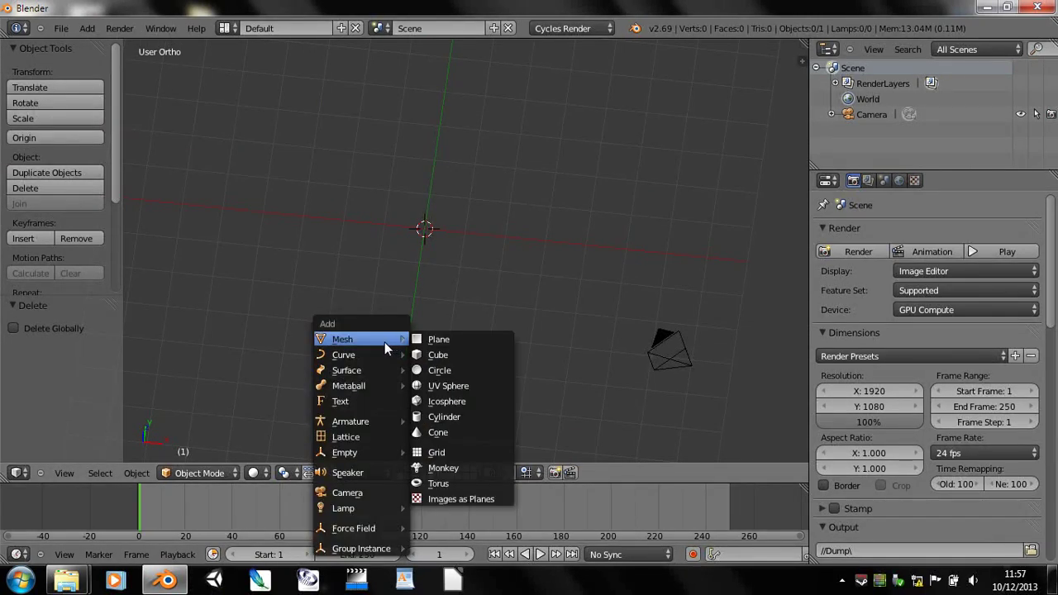
pyautogui.click(458, 342)
pyautogui.press('s')
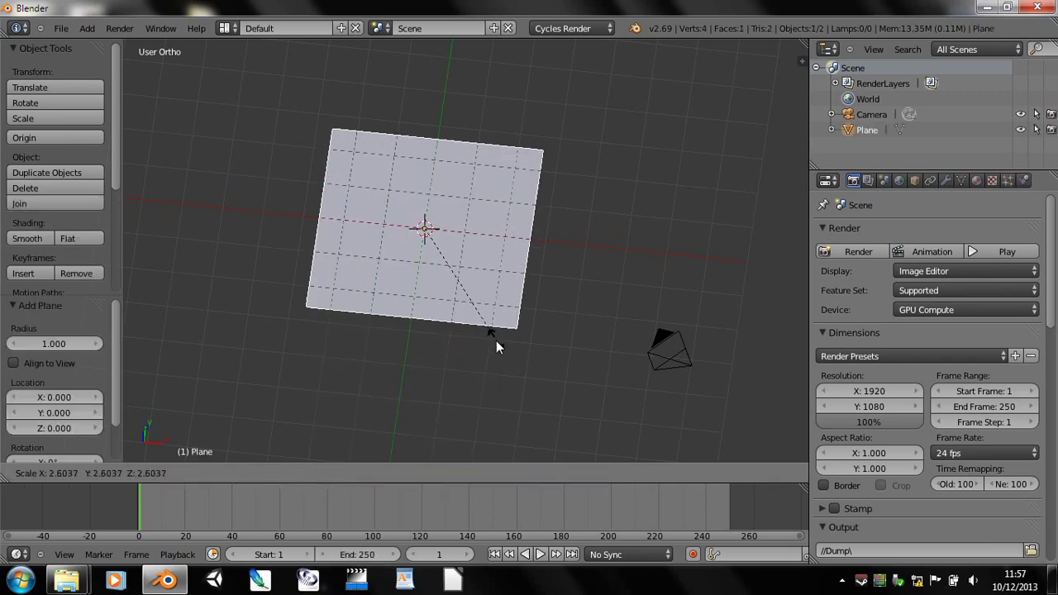
pyautogui.press('5')
pyautogui.press('Return')
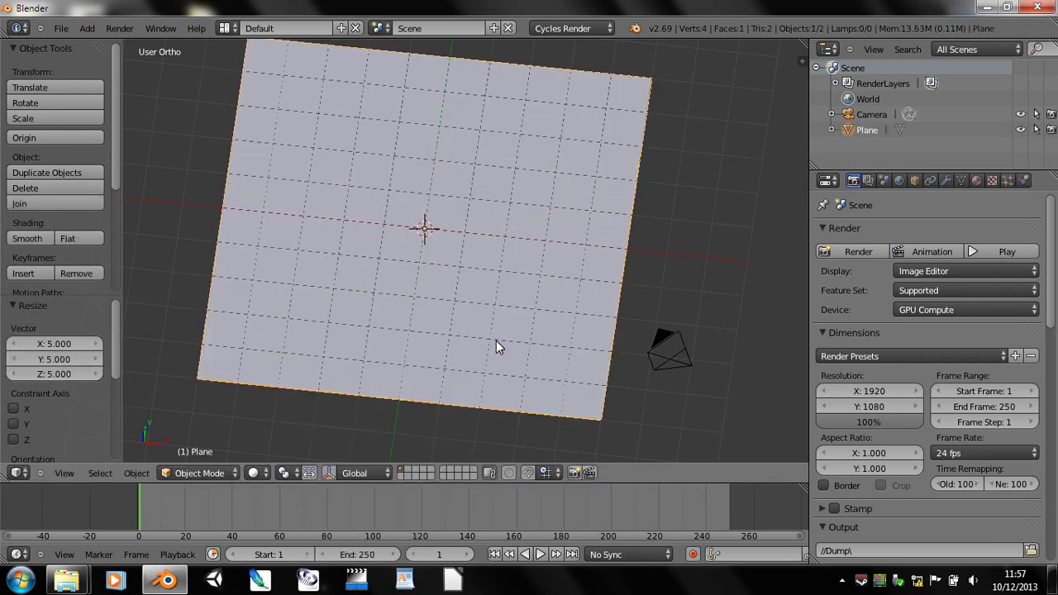
# - Enter Edit Mode on the plane and subdivide it with 10 cuts
pyautogui.moveTo(436, 337); pyautogui.dragTo(517, 308, button='middle')
pyautogui.keyDown('shift'); pyautogui.moveTo(574, 423); pyautogui.dragTo(435, 445, button='middle'); pyautogui.keyUp('shift')
pyautogui.moveTo(628, 358); pyautogui.dragTo(625, 253, button='middle')
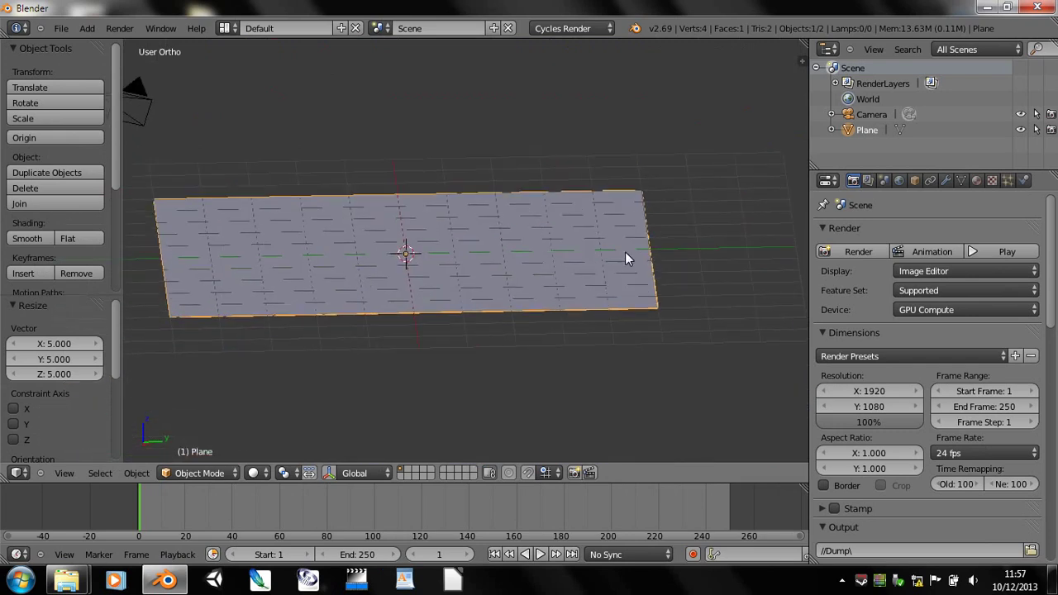
pyautogui.press('KP_3')
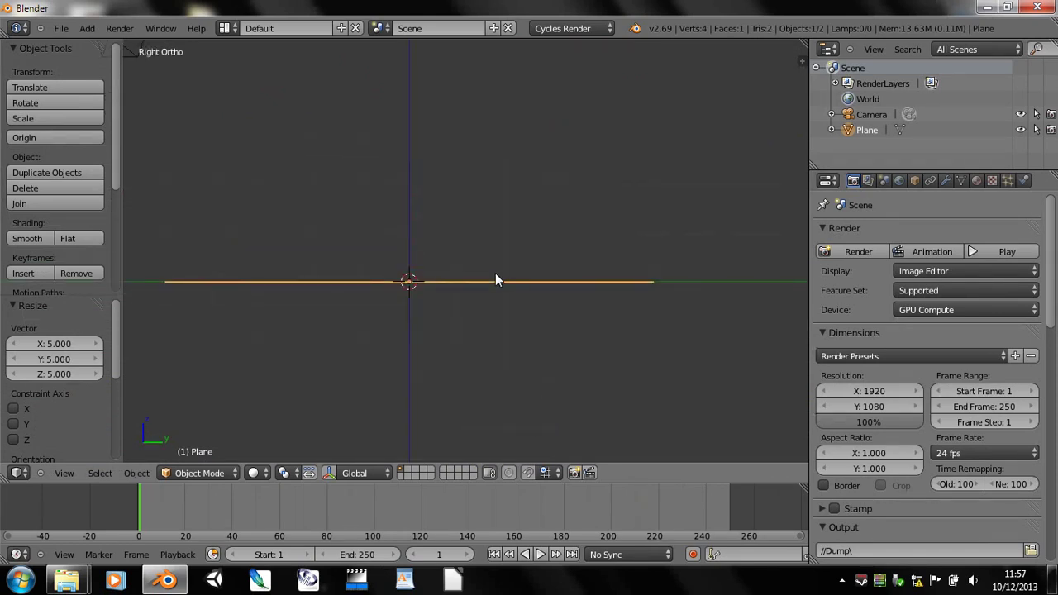
pyautogui.moveTo(495, 273); pyautogui.dragTo(485, 302, button='middle')
pyautogui.press('Tab')
pyautogui.keyDown('shift'); pyautogui.moveTo(474, 189); pyautogui.dragTo(476, 284, button='middle'); pyautogui.keyUp('shift')
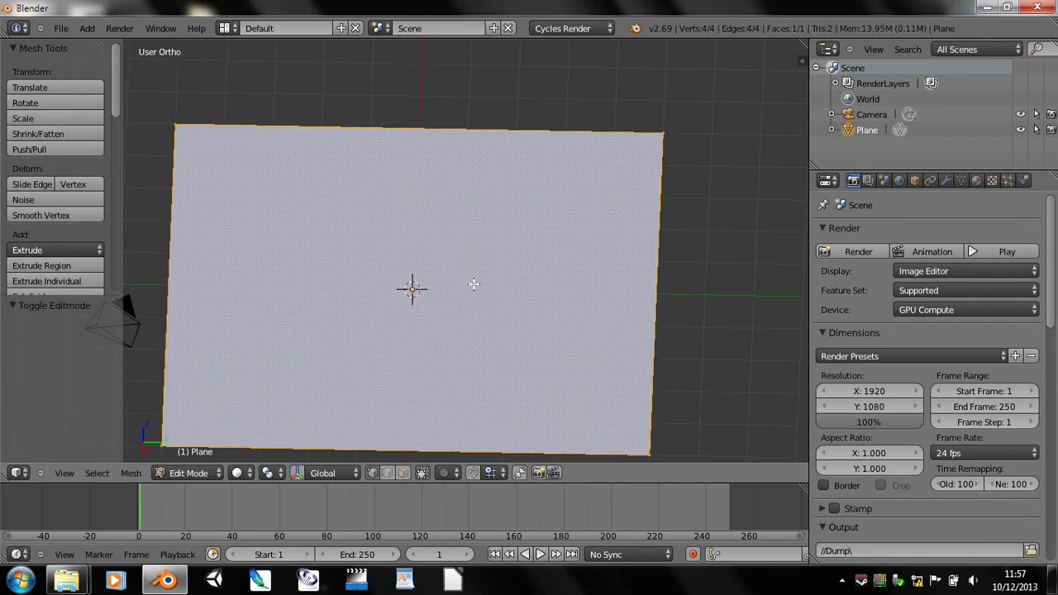
pyautogui.press('w')
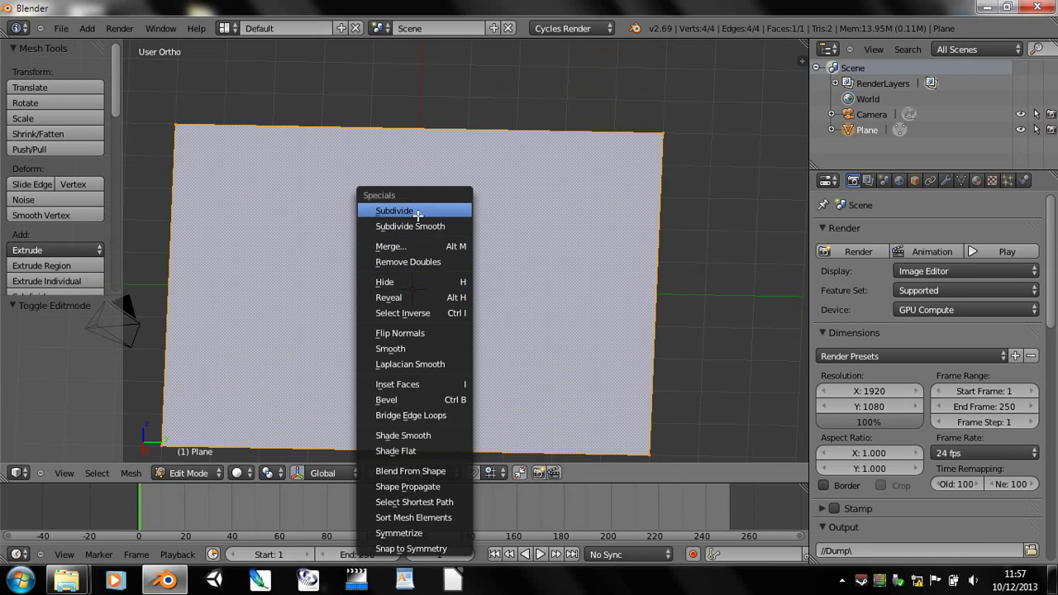
pyautogui.click(418, 212)
pyautogui.moveTo(53, 344)
pyautogui.mouseDown()
pyautogui.moveTo(135, 344)
pyautogui.moveTo(52, 344)
pyautogui.mouseUp()
pyautogui.moveTo(677, 393); pyautogui.dragTo(661, 329, button='middle')
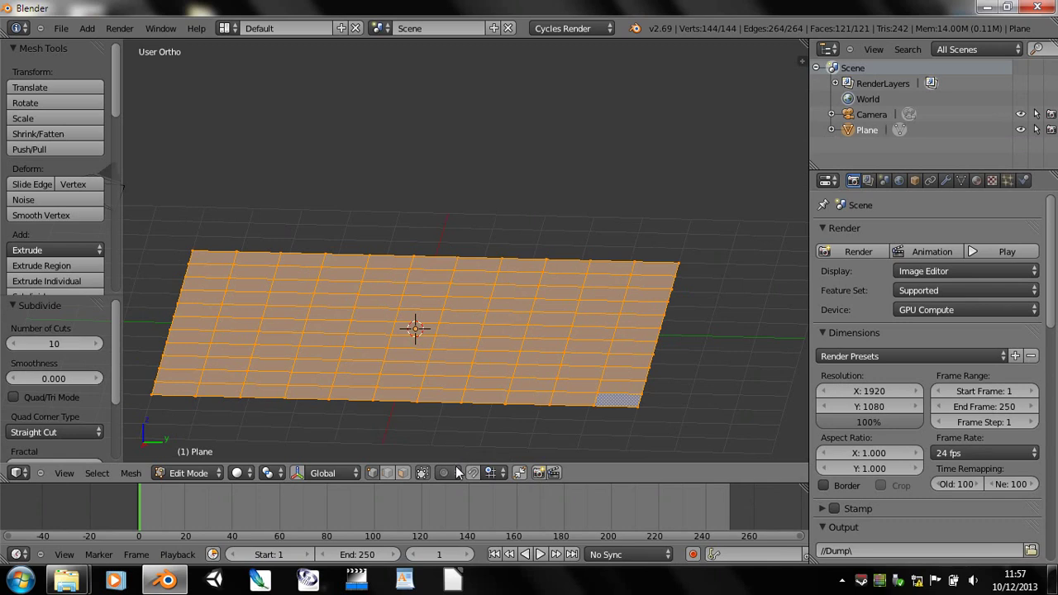
# - Rotate the plane's last four vertex columns on the +Y end upward at a shallow angle around the innermost column, and clear the selection
pyautogui.click(268, 473)
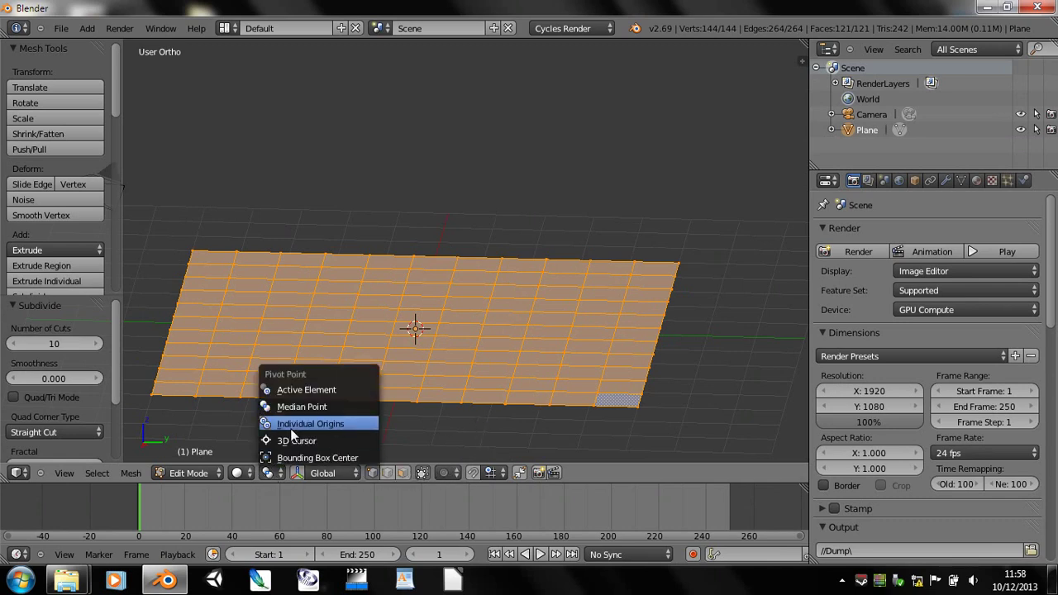
pyautogui.click(301, 407)
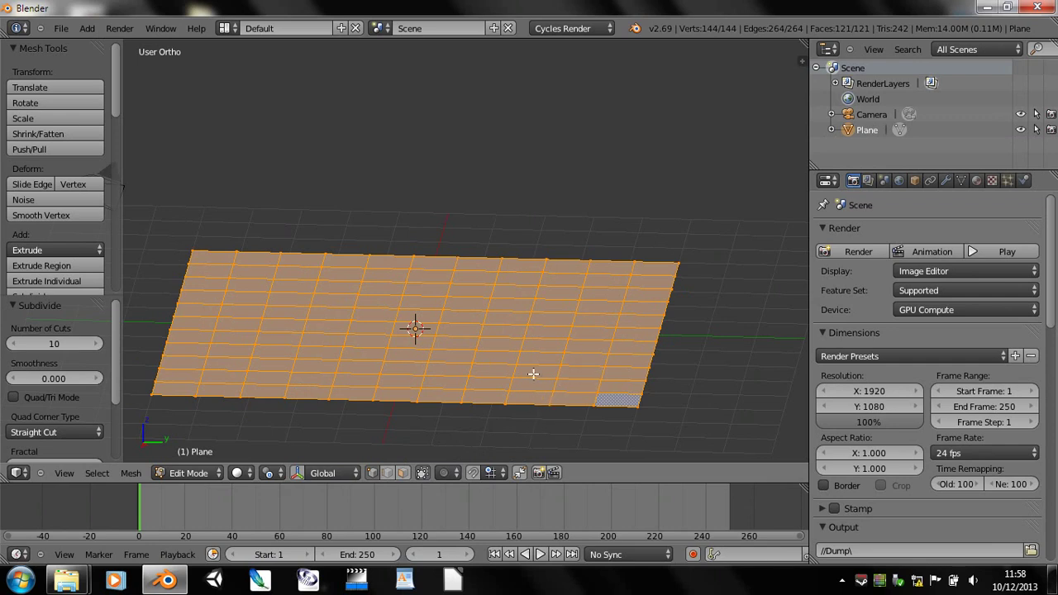
pyautogui.press('a')
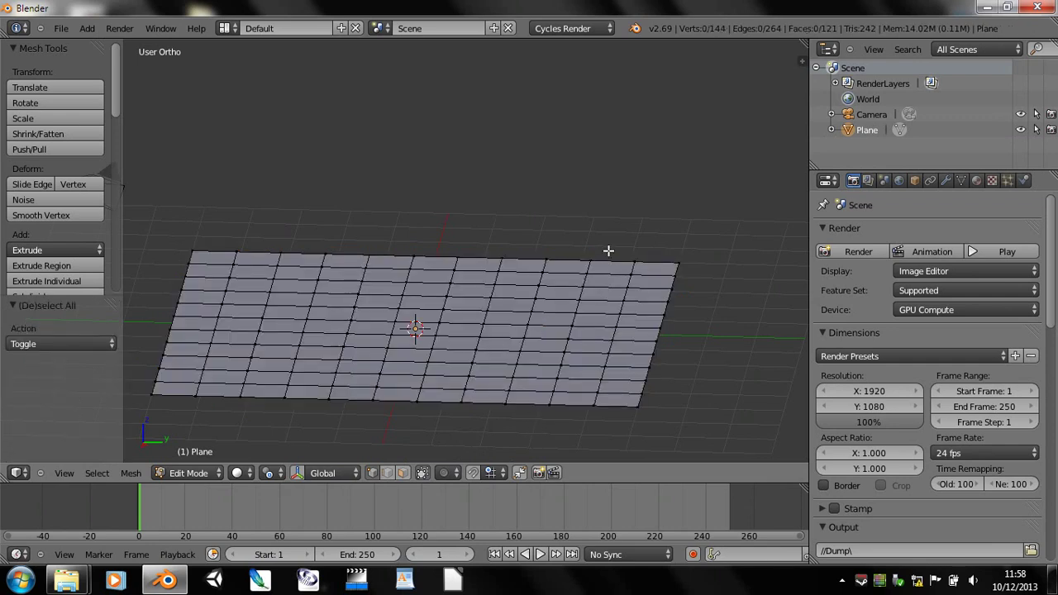
pyautogui.press('b')
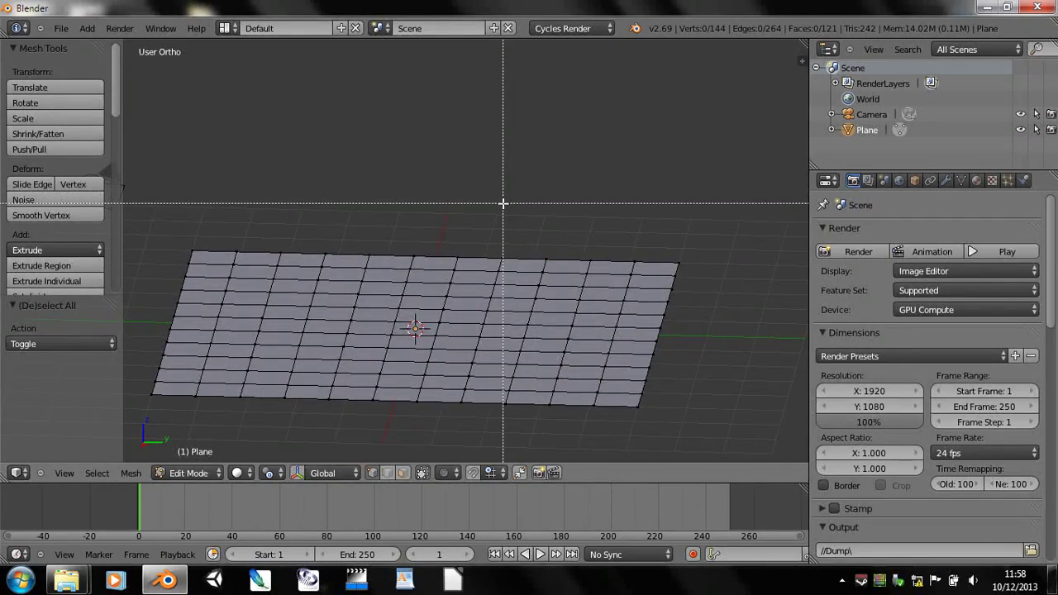
pyautogui.moveTo(500, 207); pyautogui.dragTo(653, 425)
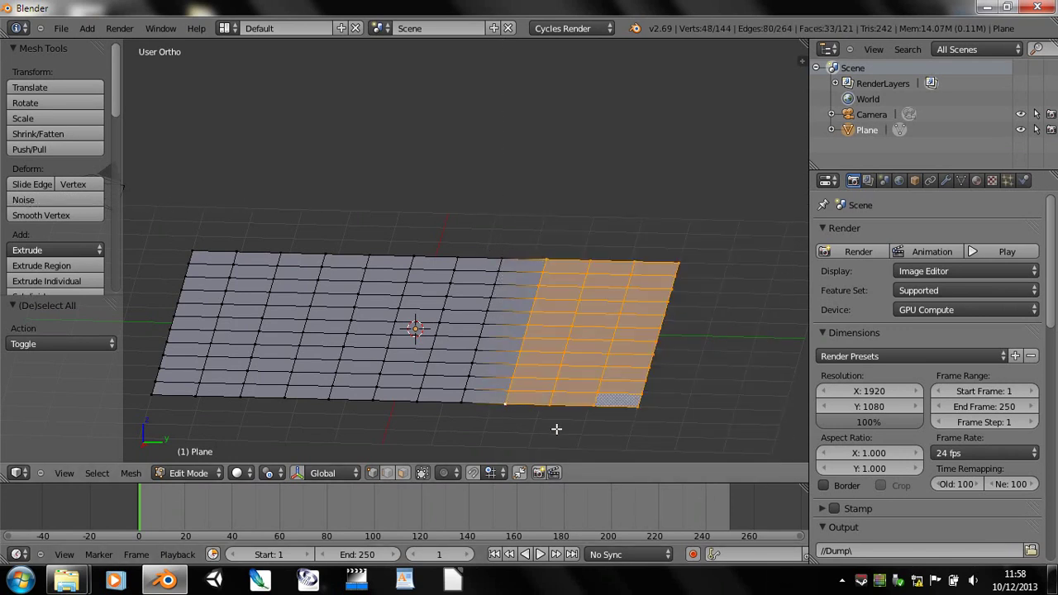
pyautogui.press('KP_3')
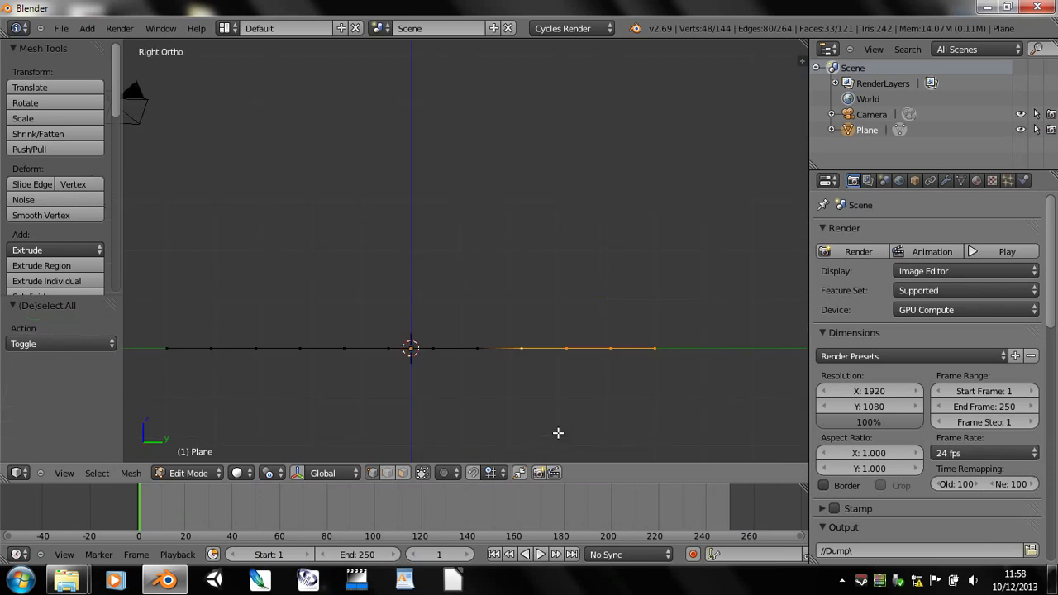
pyautogui.press('r')
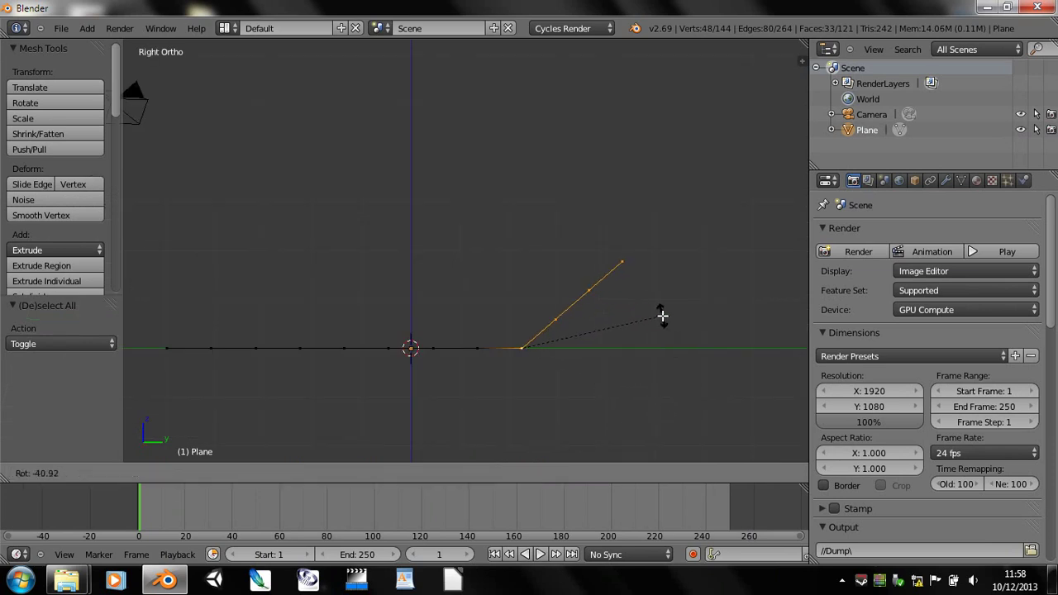
pyautogui.click(683, 361)
pyautogui.click(684, 370)
pyautogui.press('a')
pyautogui.press('b')
pyautogui.click(687, 404)
pyautogui.press('b')
pyautogui.moveTo(544, 207); pyautogui.dragTo(674, 402)
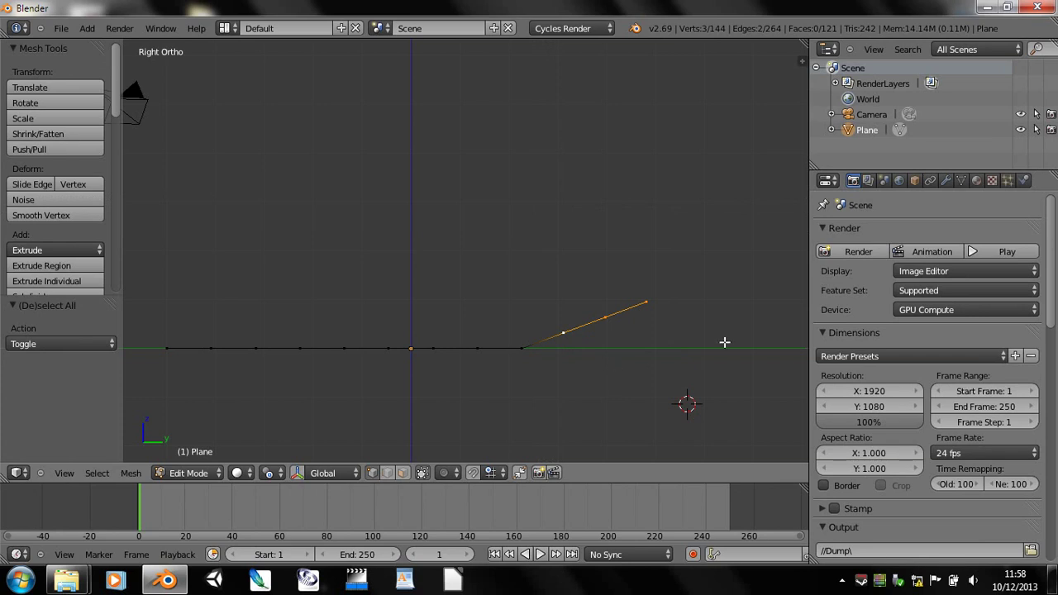
pyautogui.press('r')
pyautogui.rightClick(693, 244)
# - Select the outer three vertex columns of the bent end, rotate them about 28 degrees further upward in right view, and clear the selection
pyautogui.moveTo(690, 286); pyautogui.dragTo(699, 349, button='middle')
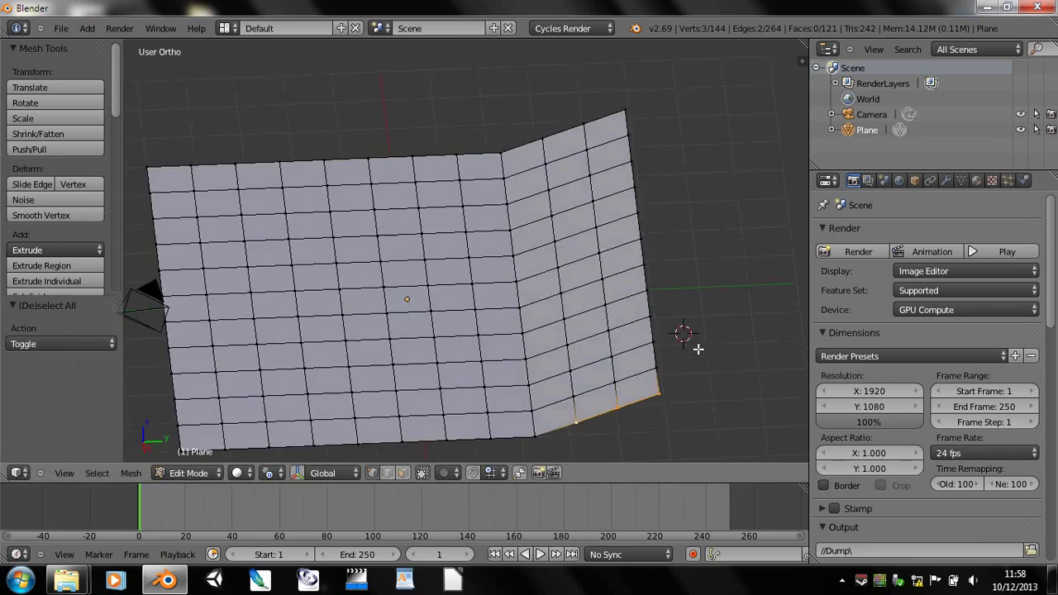
pyautogui.press('c')
pyautogui.moveTo(574, 384)
pyautogui.mouseDown()
pyautogui.moveTo(543, 157)
pyautogui.moveTo(570, 331)
pyautogui.moveTo(610, 371)
pyautogui.moveTo(597, 176)
pyautogui.moveTo(614, 127)
pyautogui.moveTo(662, 366)
pyautogui.mouseUp()
pyautogui.rightClick(681, 409)
pyautogui.press('KP_3')
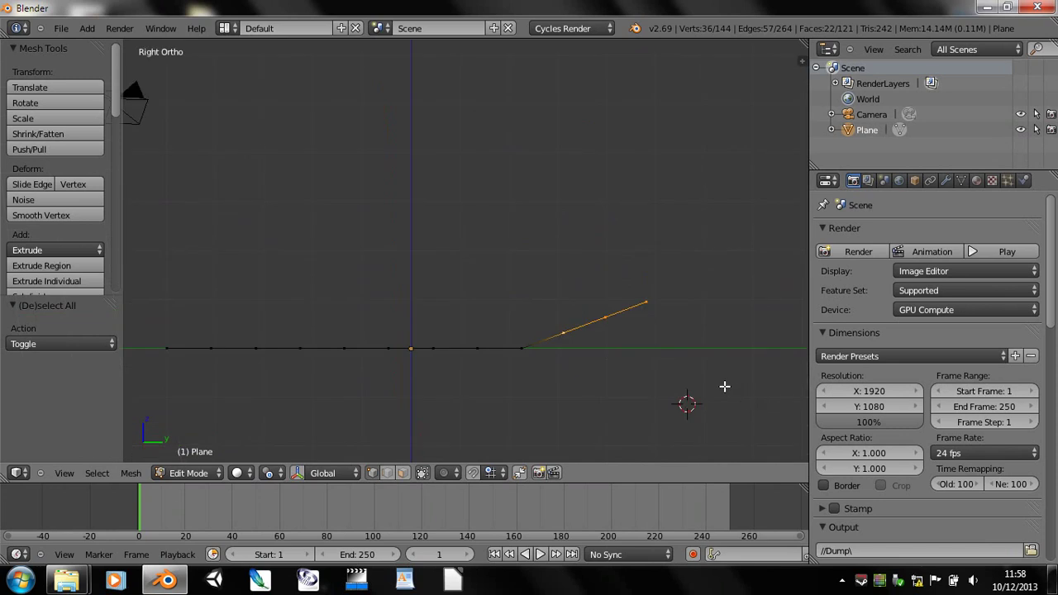
pyautogui.press('r')
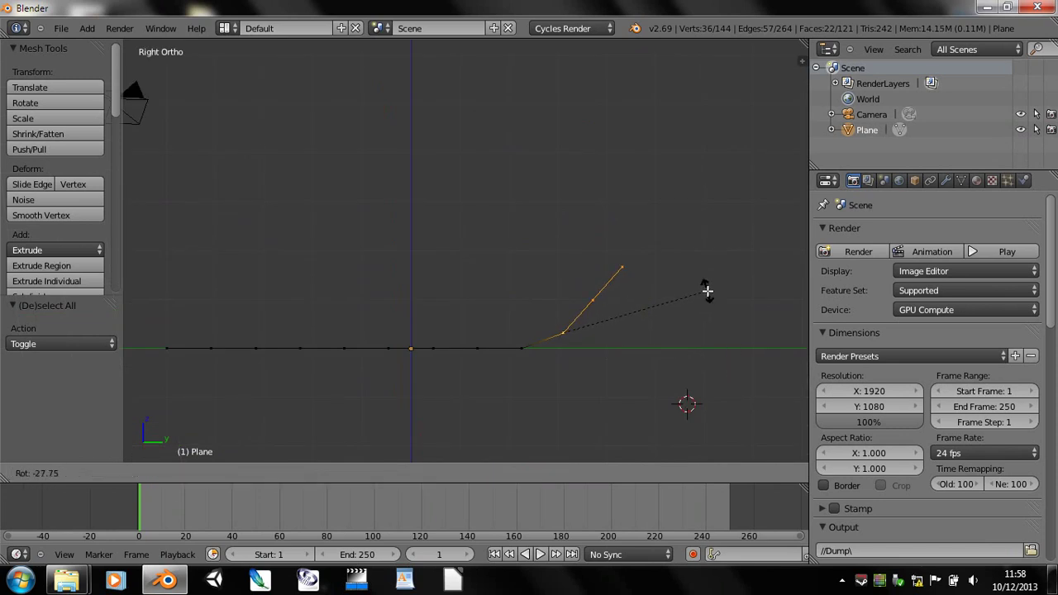
pyautogui.click(707, 291)
pyautogui.keyDown('shift'); pyautogui.moveTo(624, 334); pyautogui.dragTo(626, 353, button='middle'); pyautogui.keyUp('shift')
pyautogui.press('a')
pyautogui.press('b')
pyautogui.moveTo(613, 258); pyautogui.dragTo(646, 286)
pyautogui.press('g')
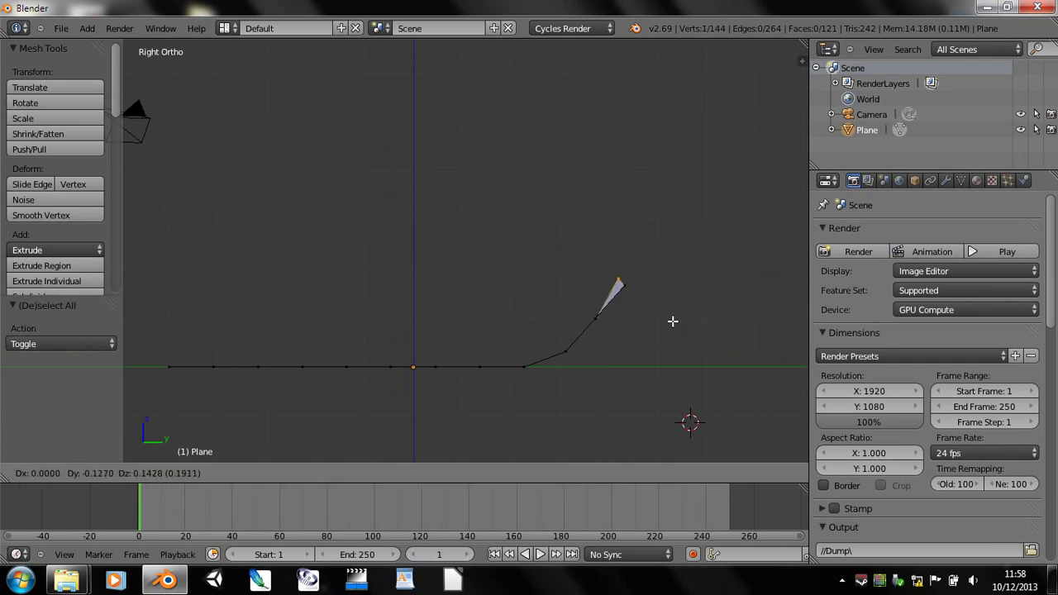
pyautogui.press('Escape')
# - In wireframe shading, select the whole outermost vertex column and move it about -0.30 in Y and 0.13 in Z to steepen the curve
pyautogui.press('z')
pyautogui.press('b')
pyautogui.moveTo(613, 270); pyautogui.dragTo(665, 335)
pyautogui.press('g')
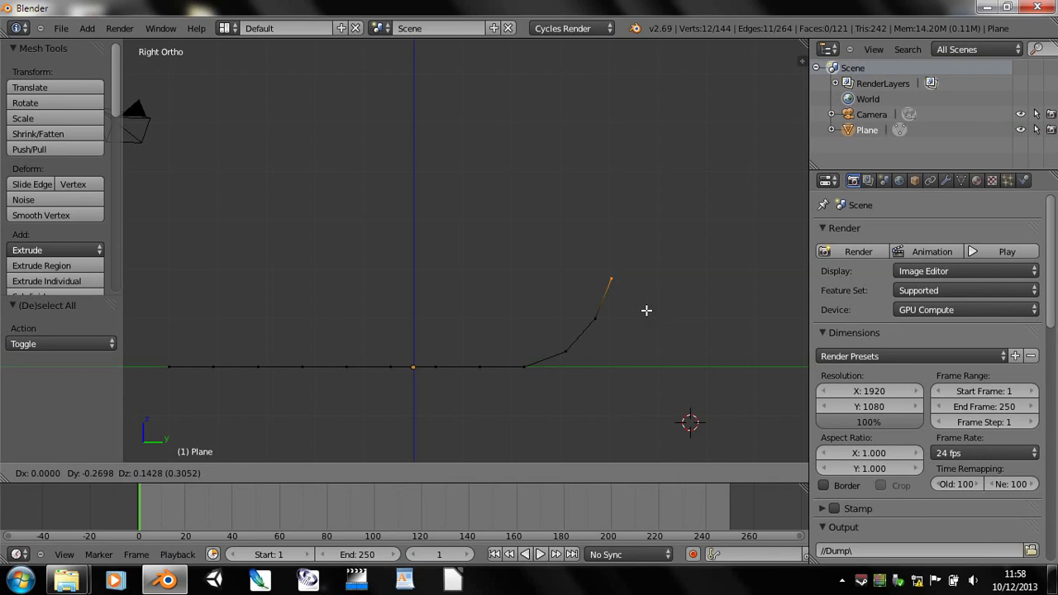
pyautogui.click(642, 309)
# - Find the 3D View: Screencast Keys add-on with the search "scre", enable it and start its key display in the 3D view
pyautogui.press('n')
pyautogui.scroll(-10, 722, 438)
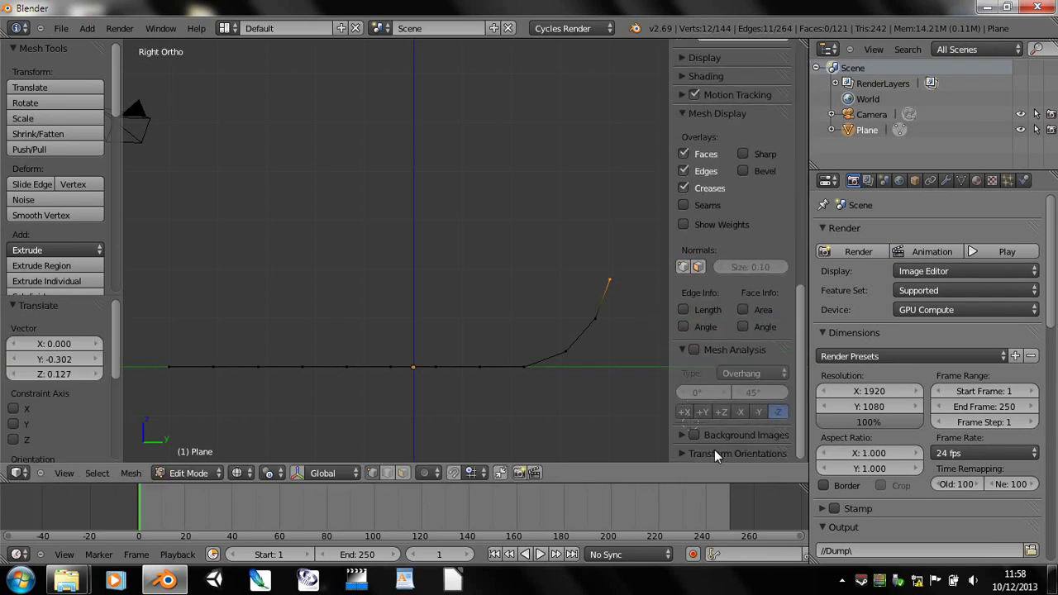
pyautogui.click(62, 28)
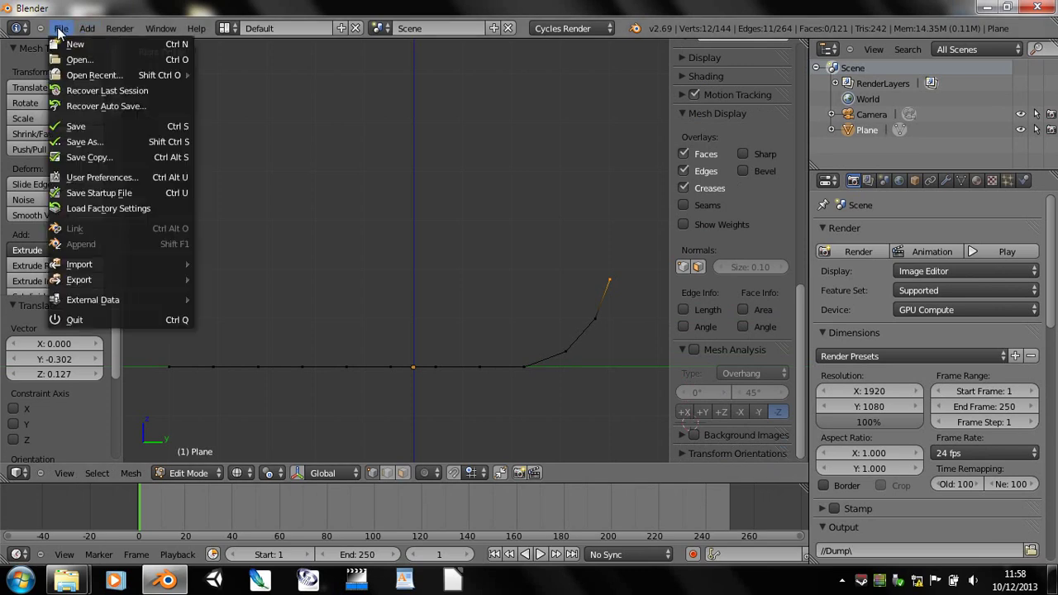
pyautogui.click(84, 176)
pyautogui.click(315, 38)
pyautogui.click(81, 63)
pyautogui.write('scre')
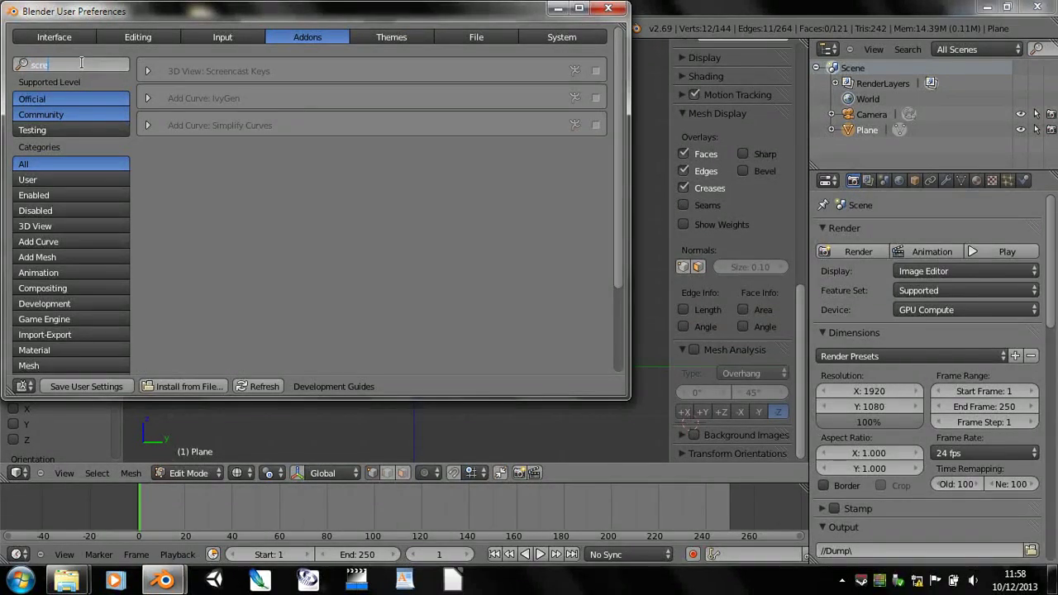
pyautogui.press('Return')
pyautogui.click(597, 72)
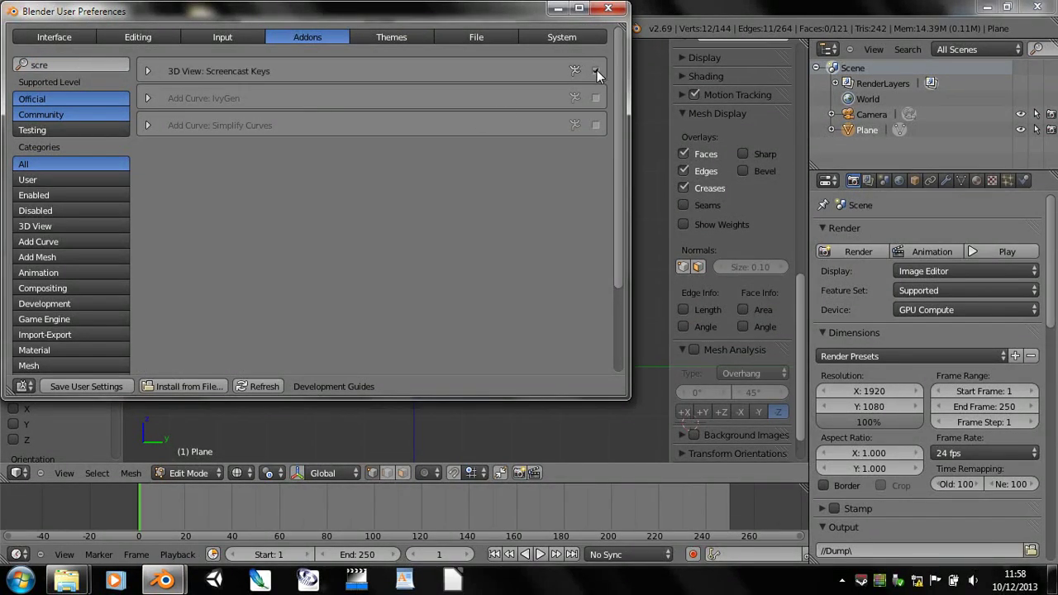
pyautogui.click(608, 8)
pyautogui.scroll(-2, 733, 323)
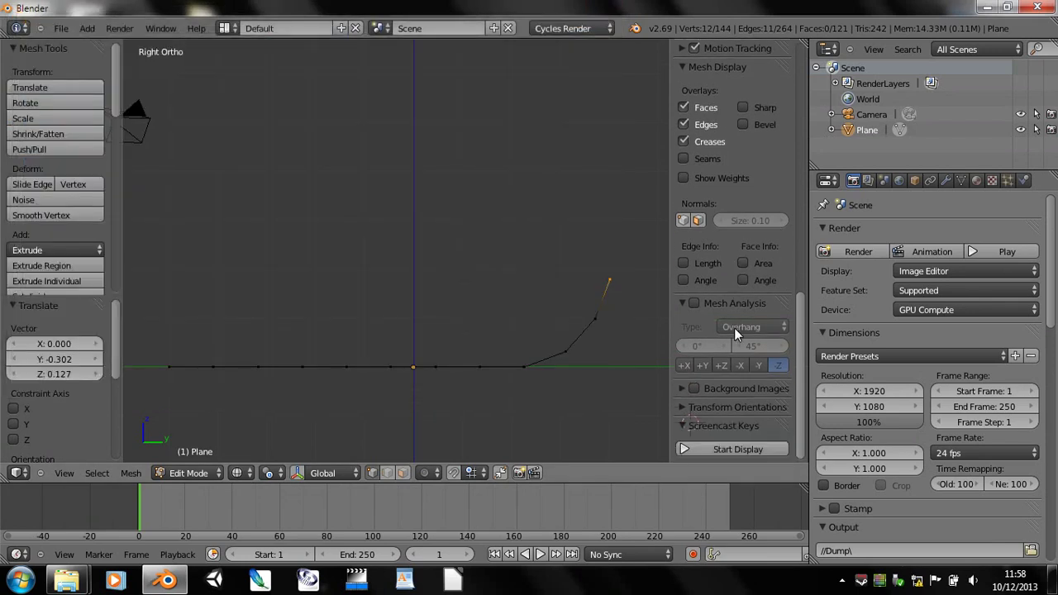
pyautogui.click(720, 456)
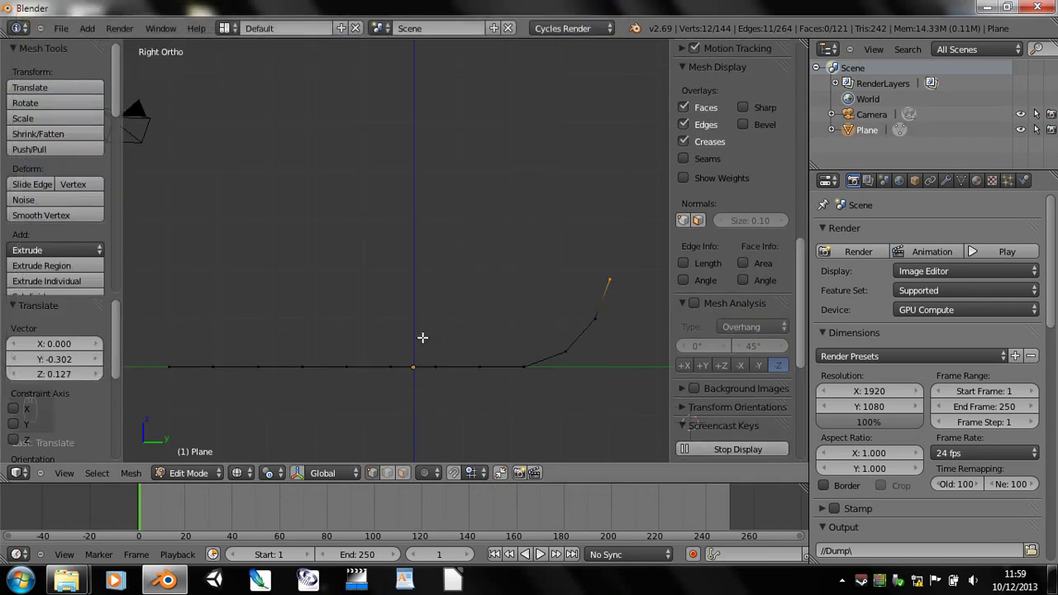
# - Hide the 3D view's tool shelf and properties region, and return the curved plane to object mode
pyautogui.press('t')
pyautogui.press('n')
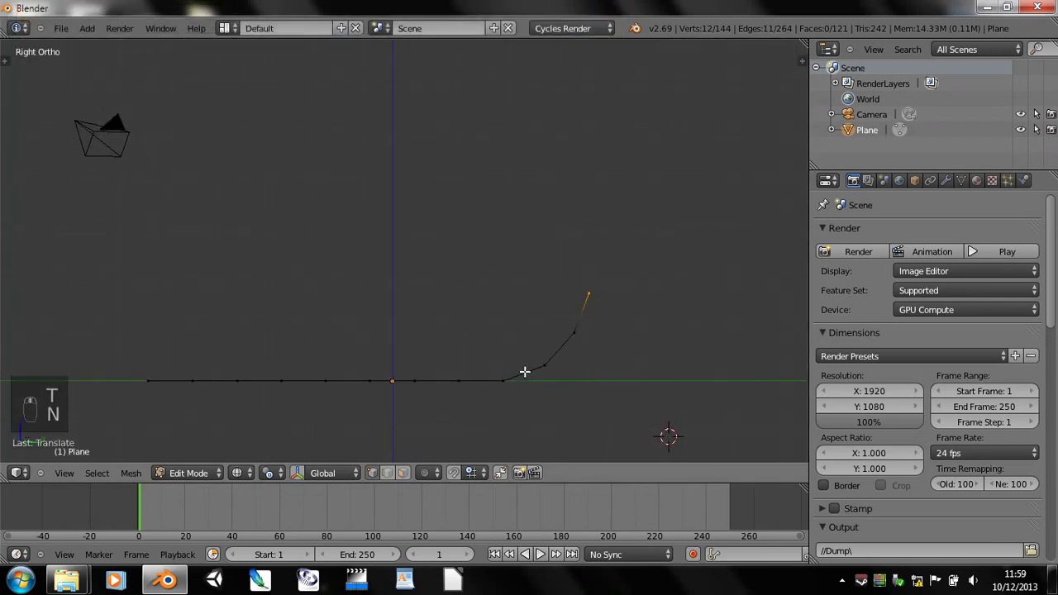
pyautogui.moveTo(517, 396)
pyautogui.mouseDown(button='middle')
pyautogui.moveTo(538, 397)
pyautogui.moveTo(469, 398)
pyautogui.moveTo(528, 382)
pyautogui.mouseUp(button='middle')
pyautogui.press('Tab')
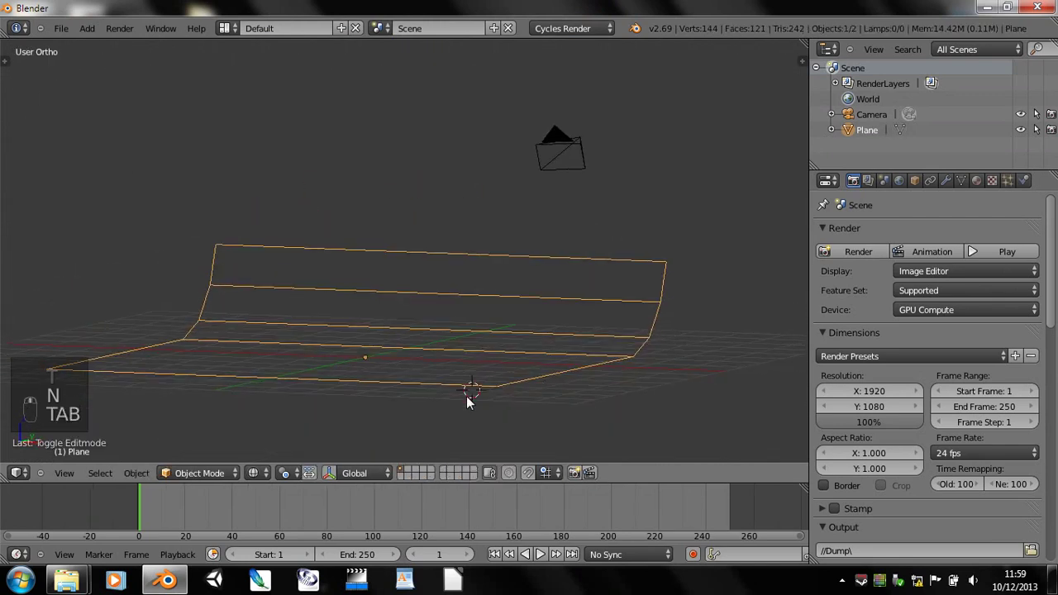
pyautogui.moveTo(412, 323); pyautogui.dragTo(499, 297, button='middle')
pyautogui.moveTo(536, 265); pyautogui.dragTo(515, 315, button='middle')
# - Return to solid shading and give the curved plane a new material named "Wrap paper"
pyautogui.click(976, 181)
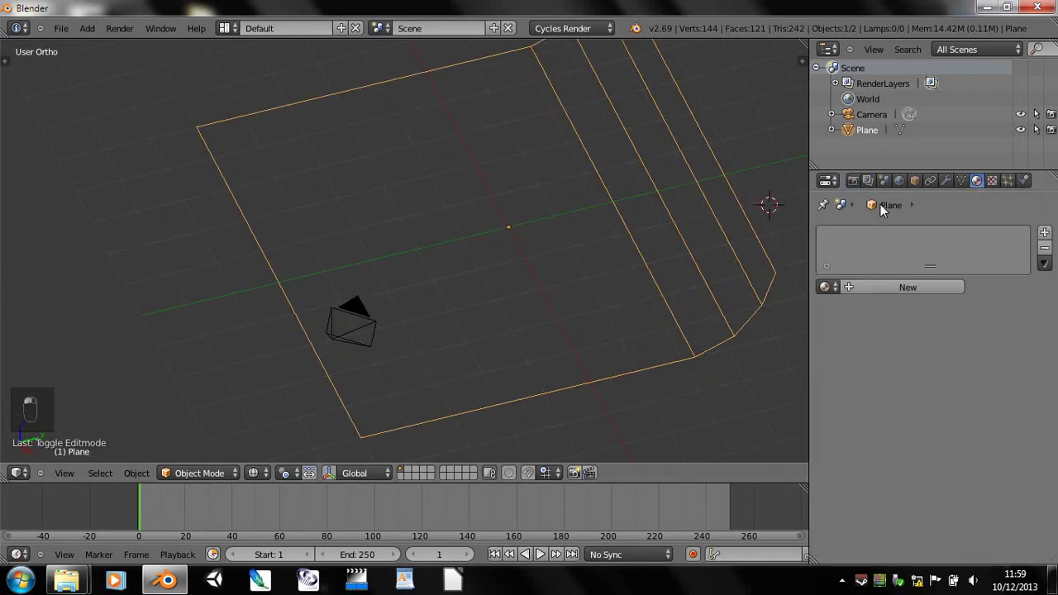
pyautogui.press('z')
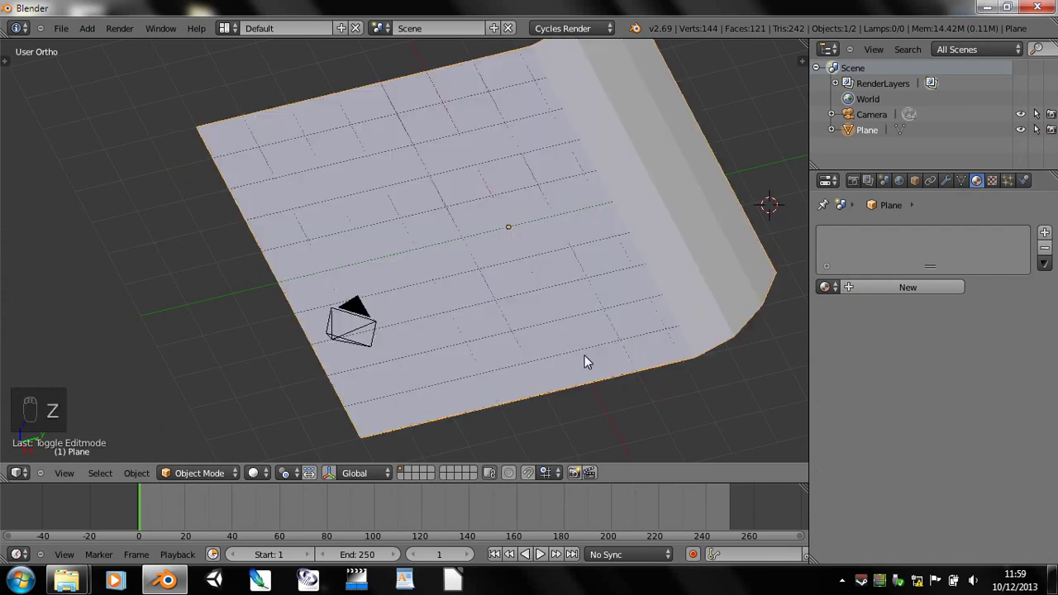
pyautogui.moveTo(571, 364); pyautogui.dragTo(929, 324, button='middle')
pyautogui.click(903, 284)
pyautogui.moveTo(682, 287)
pyautogui.mouseDown(button='middle')
pyautogui.moveTo(655, 287)
pyautogui.moveTo(670, 287)
pyautogui.mouseUp(button='middle')
pyautogui.click(891, 287)
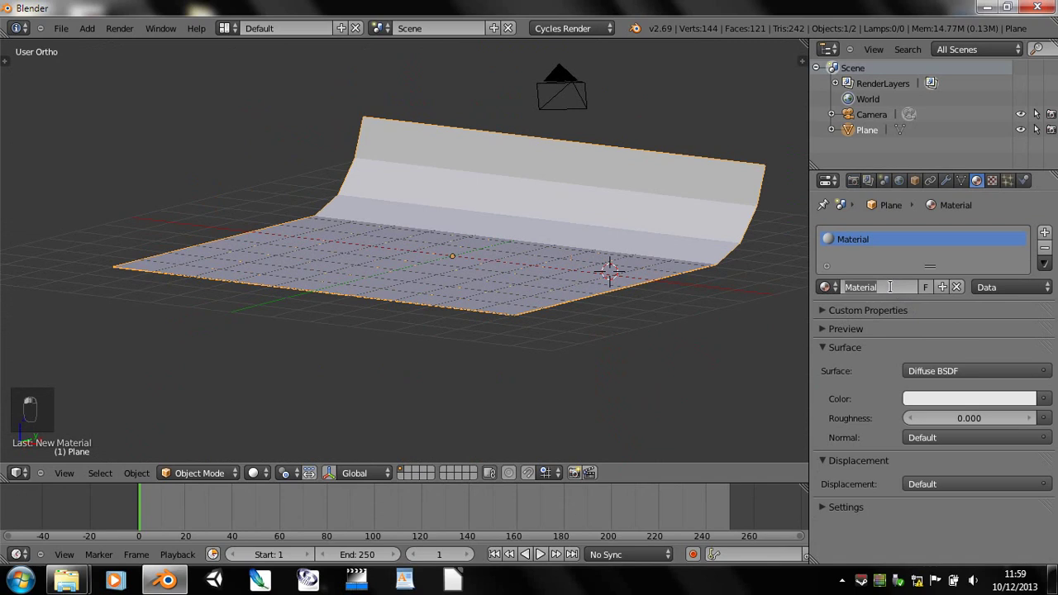
pyautogui.write('Wrap paper')
pyautogui.press('Return')
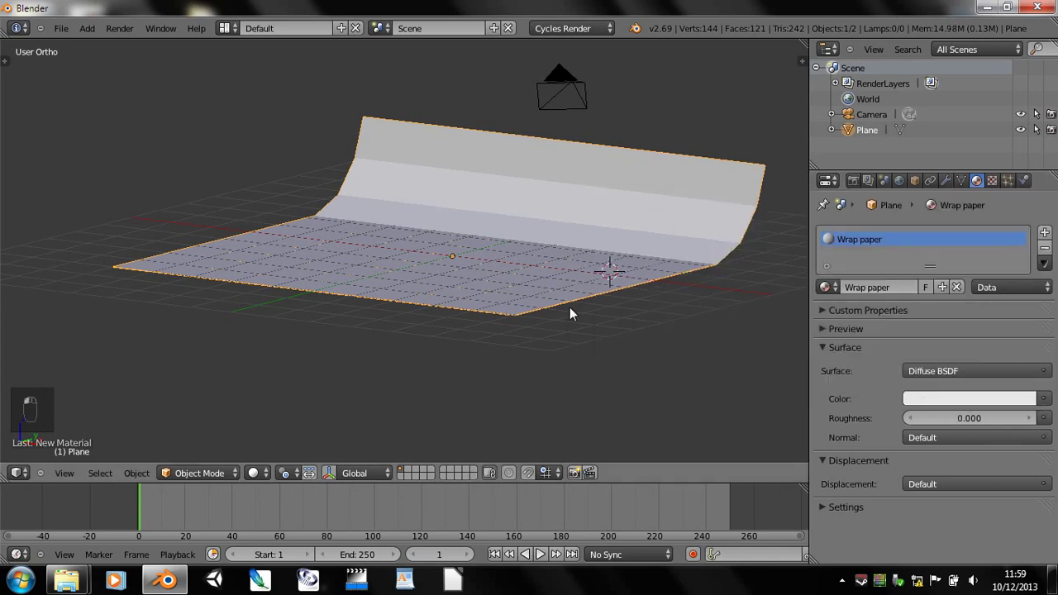
# - Drive the material's diffuse color with an Image Texture loaded from IMG_0455.JPG in Blender Tutorials\Christmas2013
pyautogui.click(1043, 398)
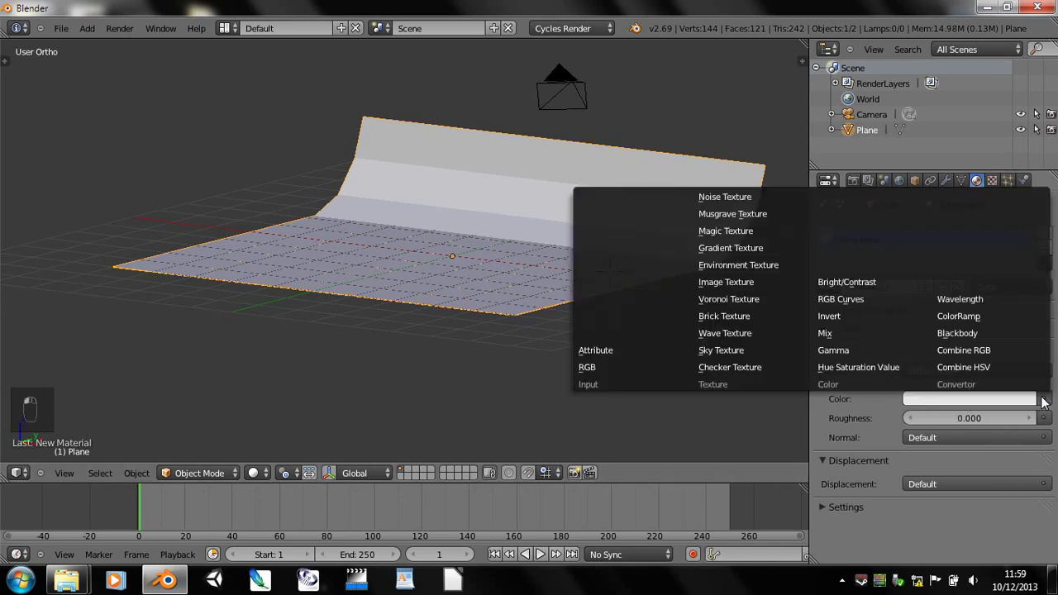
pyautogui.click(720, 283)
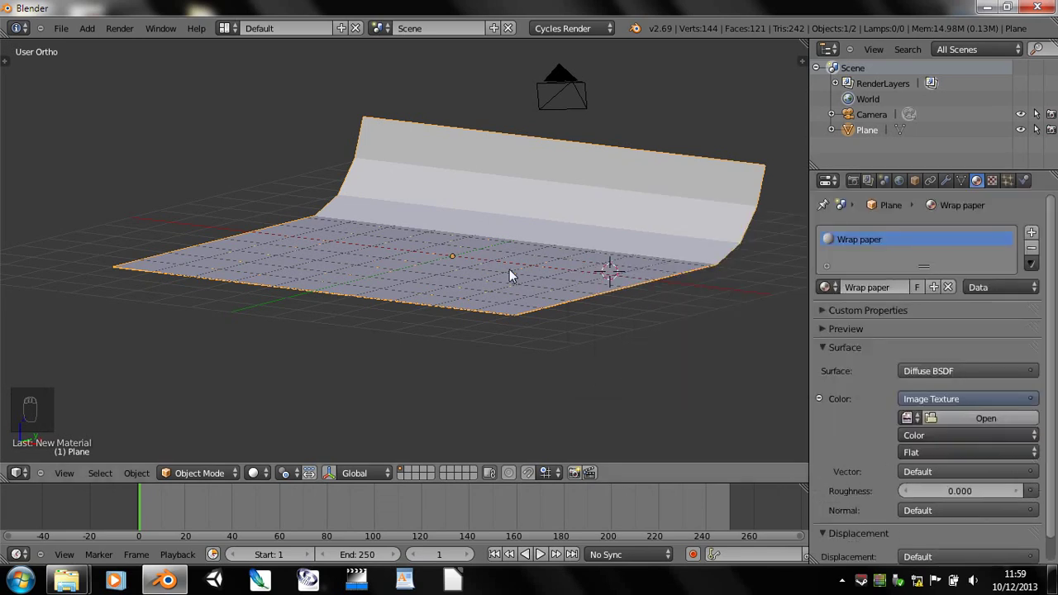
pyautogui.click(907, 417)
pyautogui.click(944, 418)
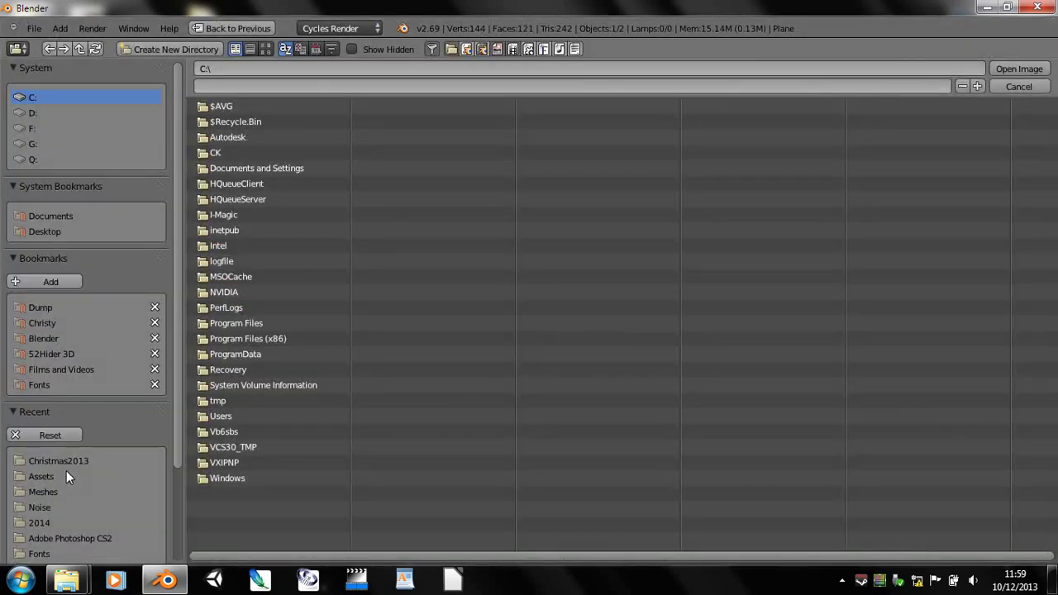
pyautogui.click(54, 354)
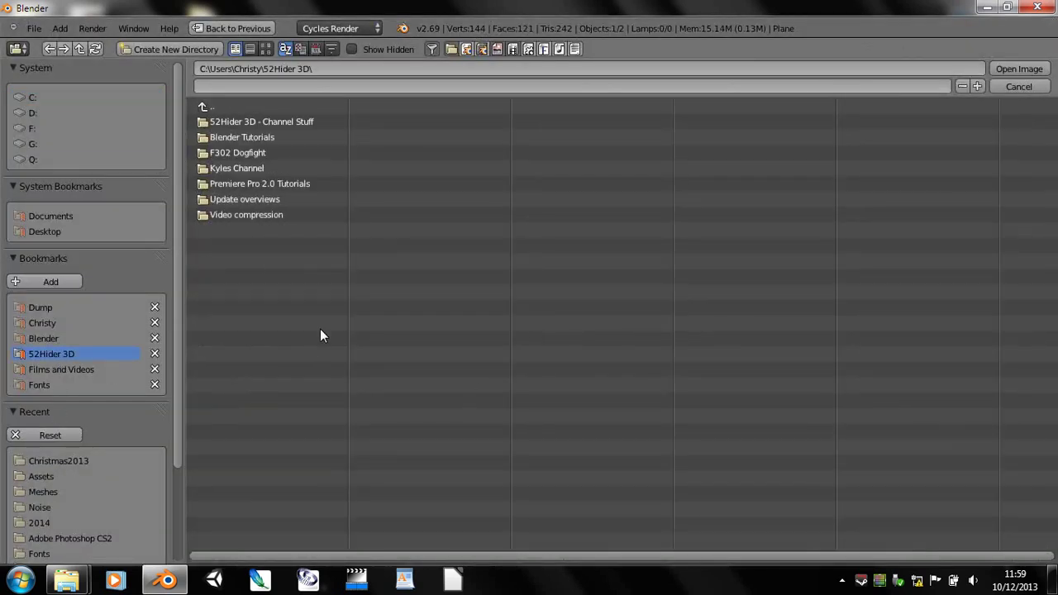
pyautogui.click(241, 137)
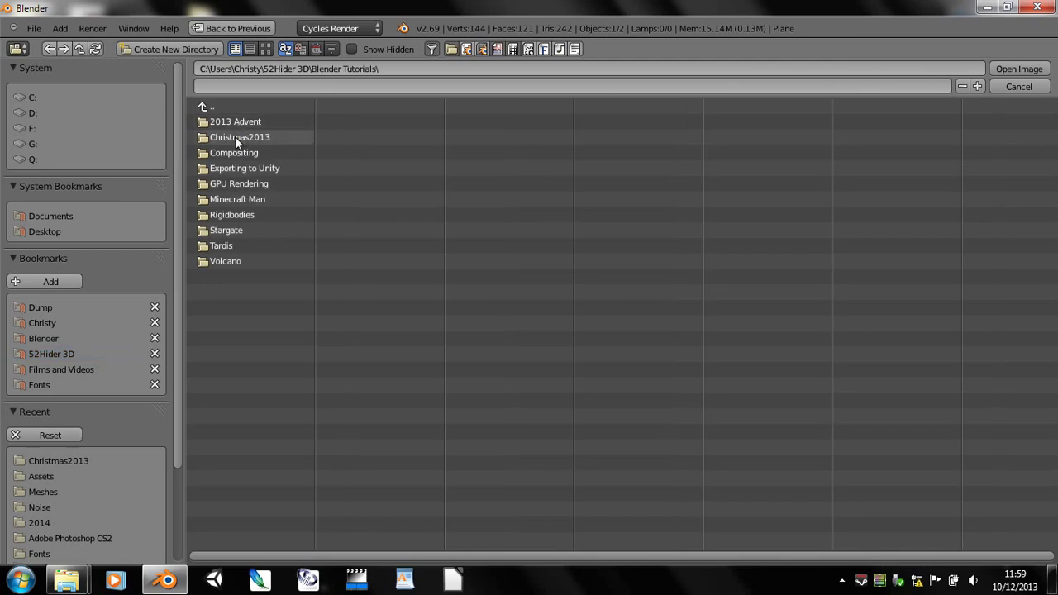
pyautogui.click(235, 136)
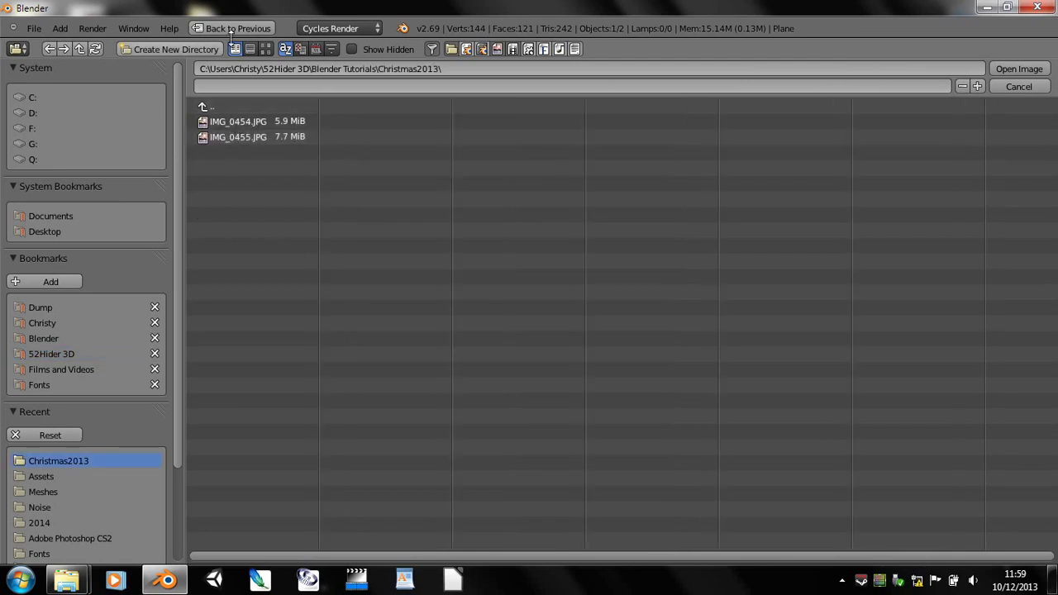
pyautogui.click(265, 49)
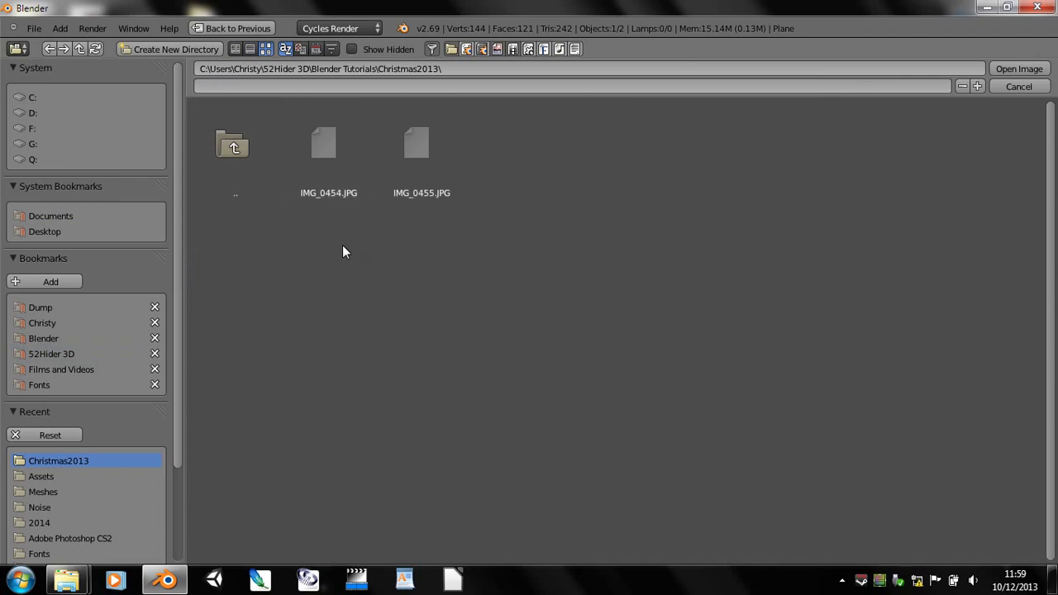
pyautogui.click(414, 145)
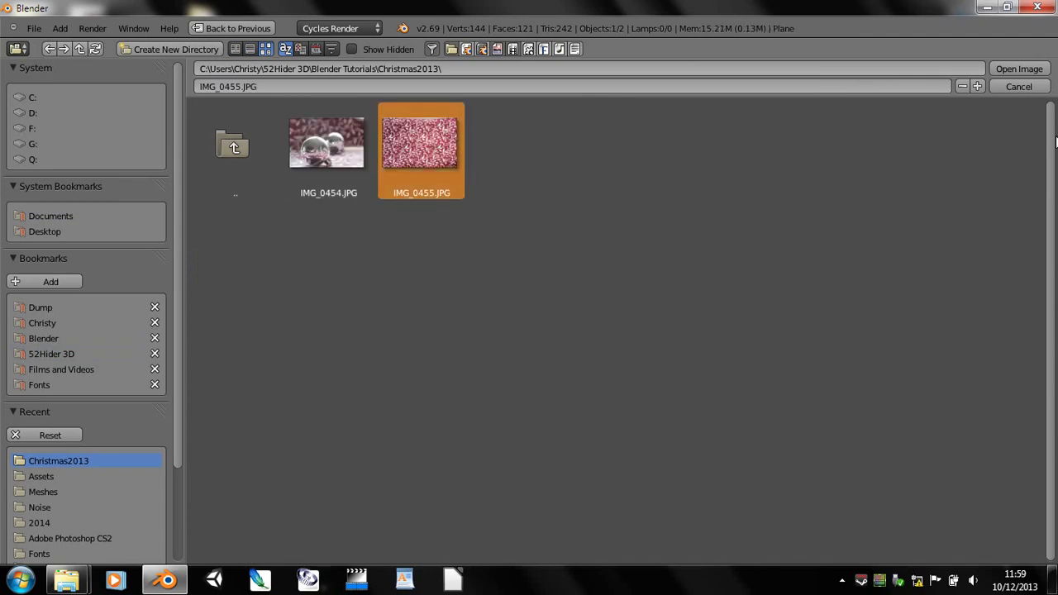
pyautogui.click(1017, 70)
# - Split the 3D view in two and turn one half into a UV/Image Editor
pyautogui.moveTo(594, 220); pyautogui.dragTo(417, 308, button='middle')
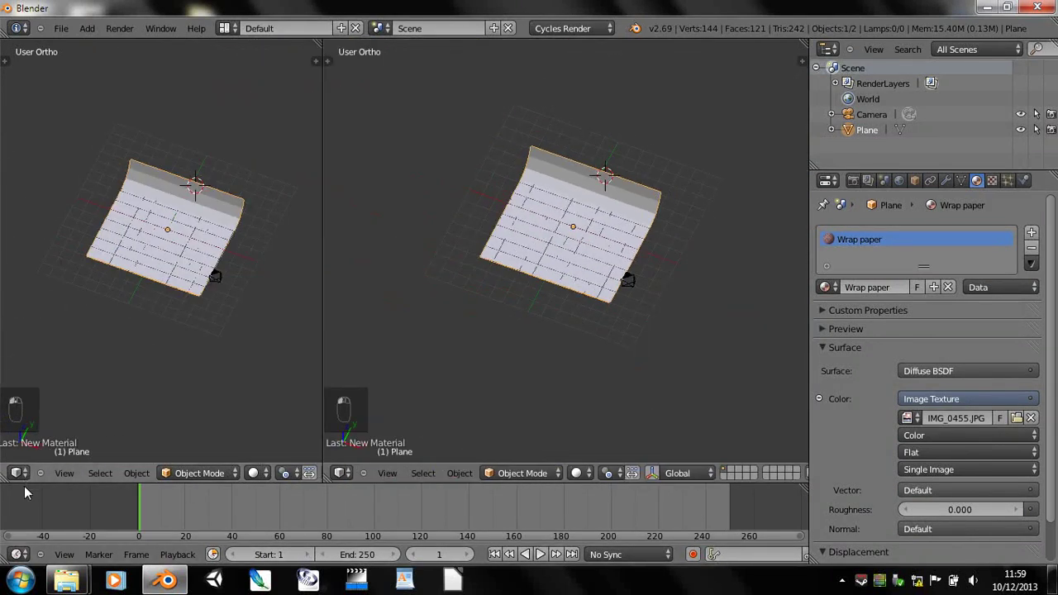
pyautogui.click(15, 473)
pyautogui.click(31, 362)
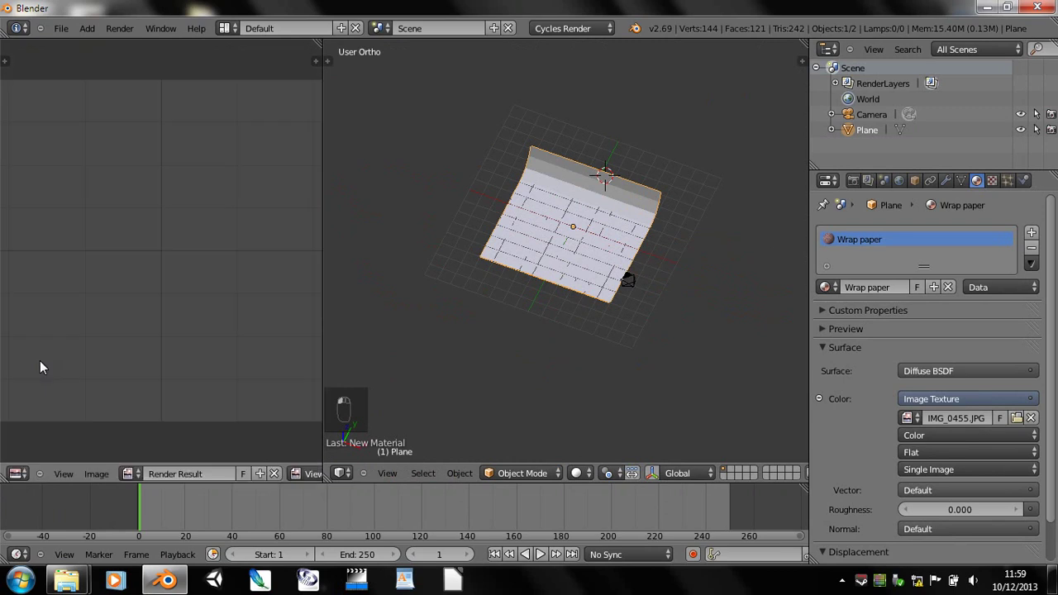
# - In top view, enter edit mode on the plane, select its whole mesh and Unwrap it
pyautogui.press('KP_7')
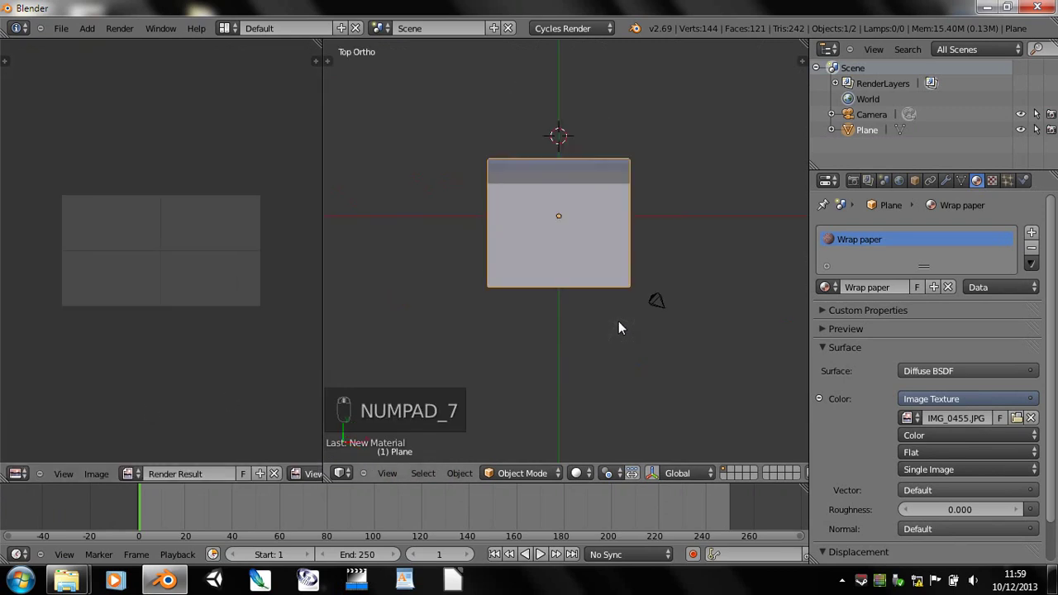
pyautogui.press('Tab')
pyautogui.press('a')
pyautogui.press('a')
pyautogui.press('a')
pyautogui.press('a')
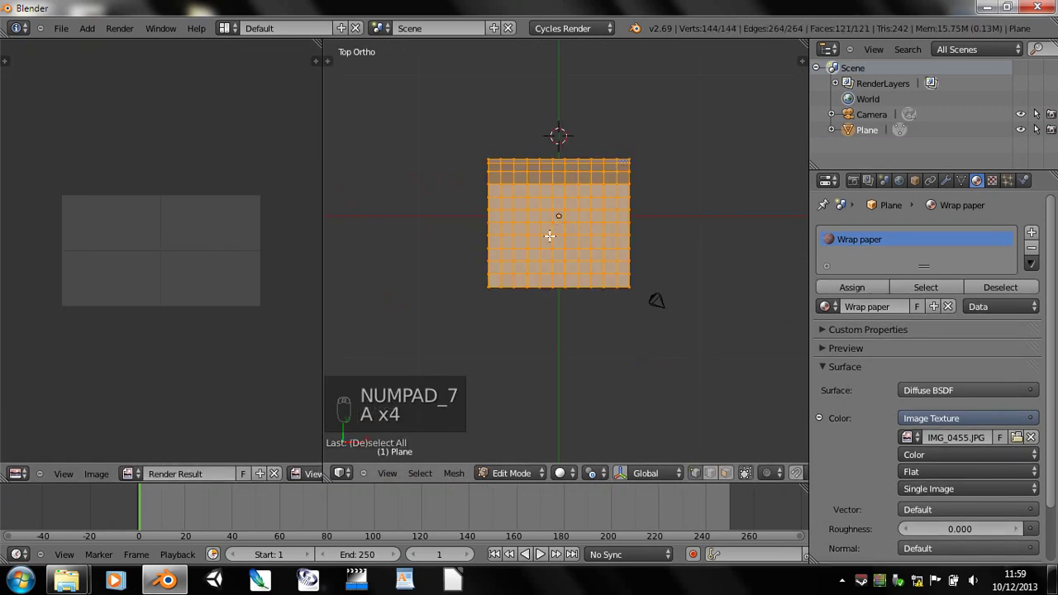
pyautogui.press('u')
pyautogui.press('u')
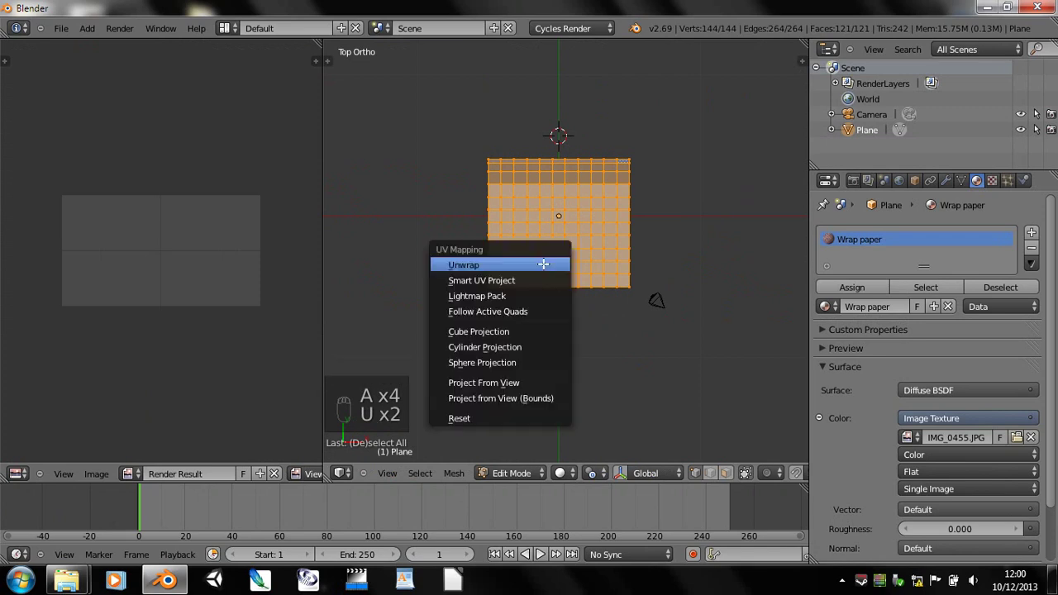
pyautogui.click(460, 266)
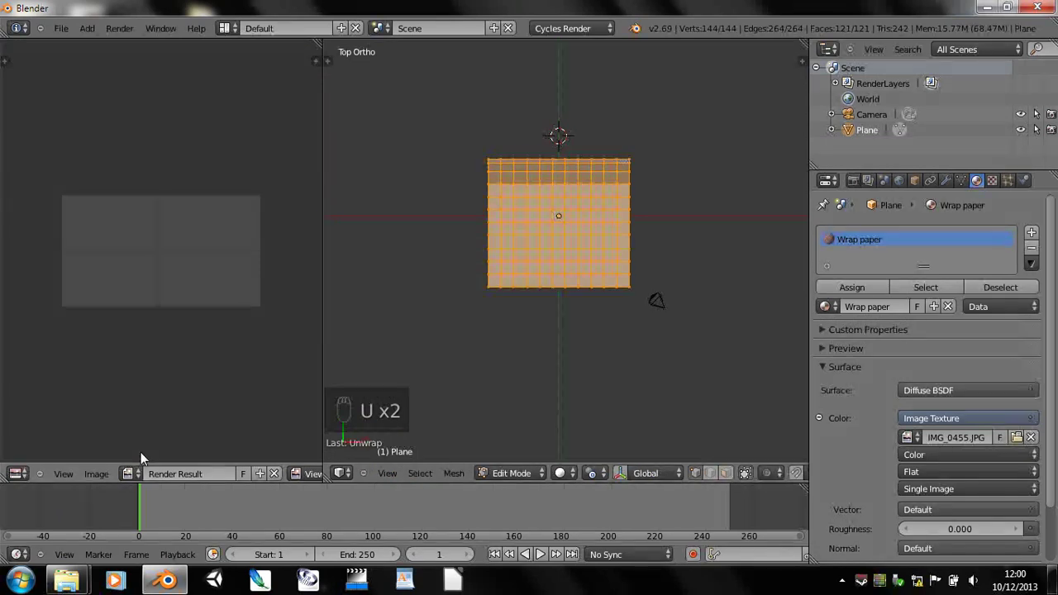
# - Show IMG_0455.JPG behind the plane's UV layout, scale the layout, and return to object mode
pyautogui.click(96, 473)
pyautogui.click(137, 474)
pyautogui.click(130, 474)
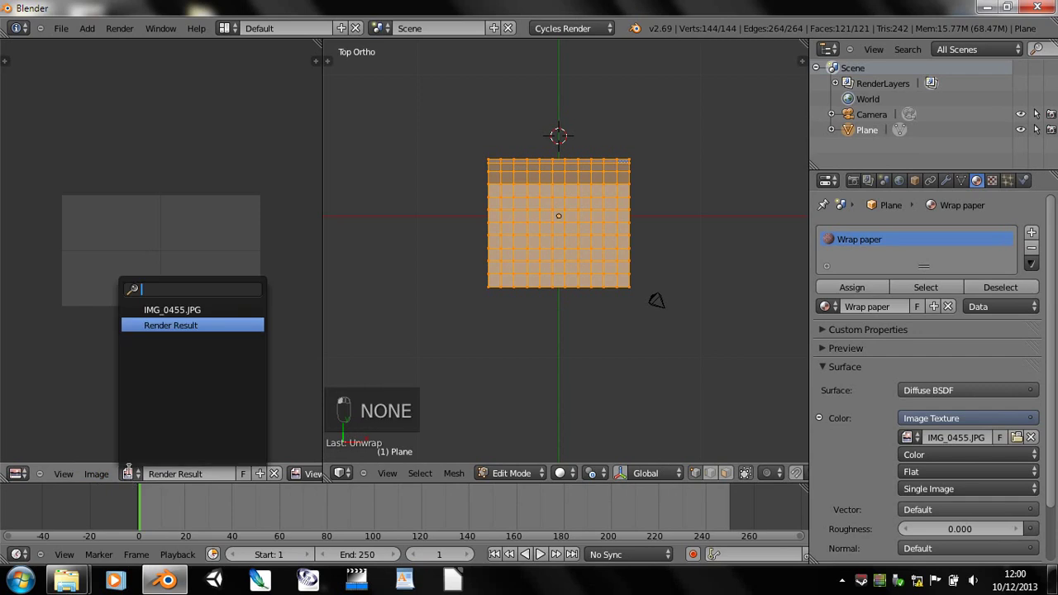
pyautogui.click(177, 307)
pyautogui.scroll(-4, 220, 304)
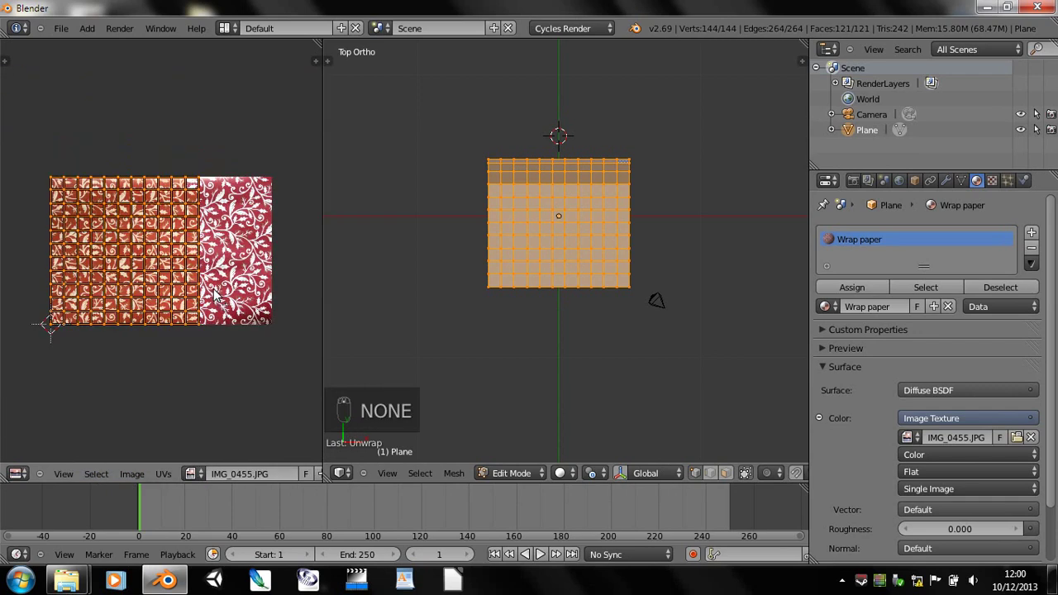
pyautogui.press('s')
pyautogui.doubleClick(207, 311)
pyautogui.moveTo(603, 341); pyautogui.dragTo(531, 325, button='middle')
pyautogui.press('Tab')
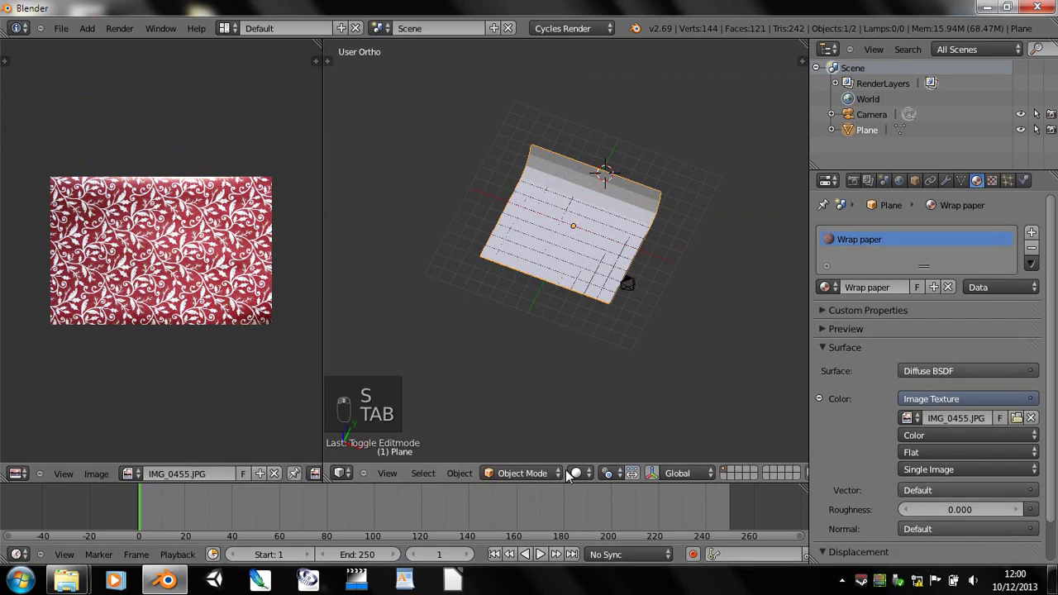
# - Preview the wrapping paper texture on the plane in rendered shading, then return to solid shading
pyautogui.click(577, 473)
pyautogui.click(603, 373)
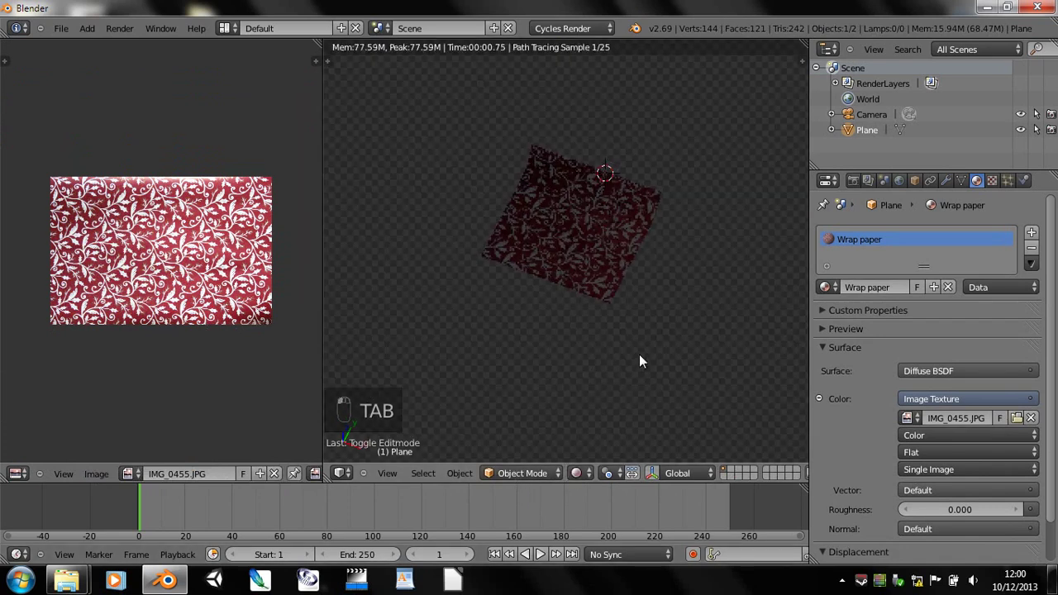
pyautogui.moveTo(603, 376); pyautogui.dragTo(603, 313, button='middle')
pyautogui.scroll(4, 604, 313)
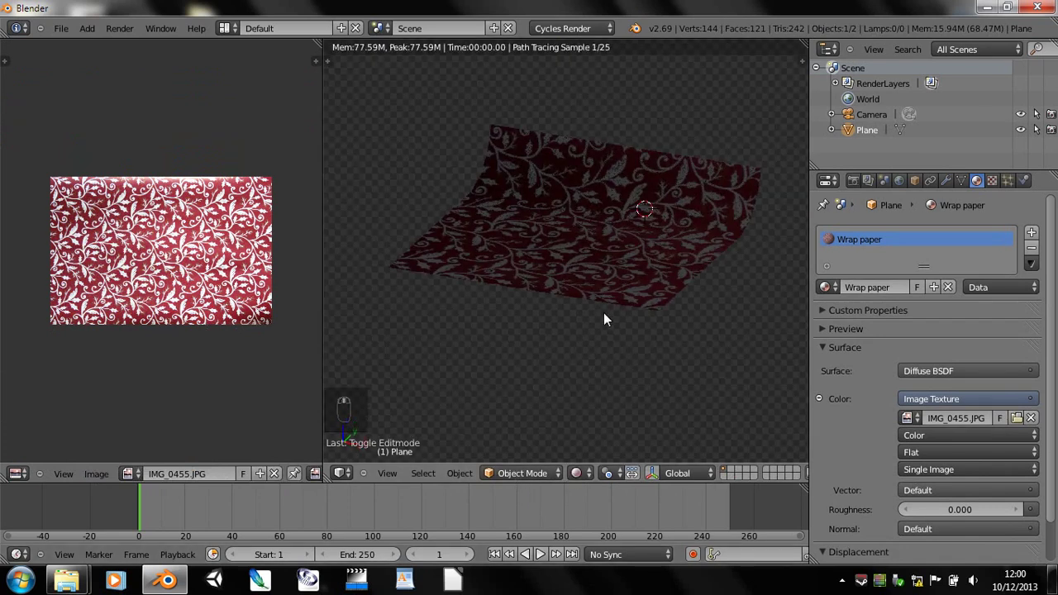
pyautogui.press('z')
pyautogui.press('z')
pyautogui.press('z')
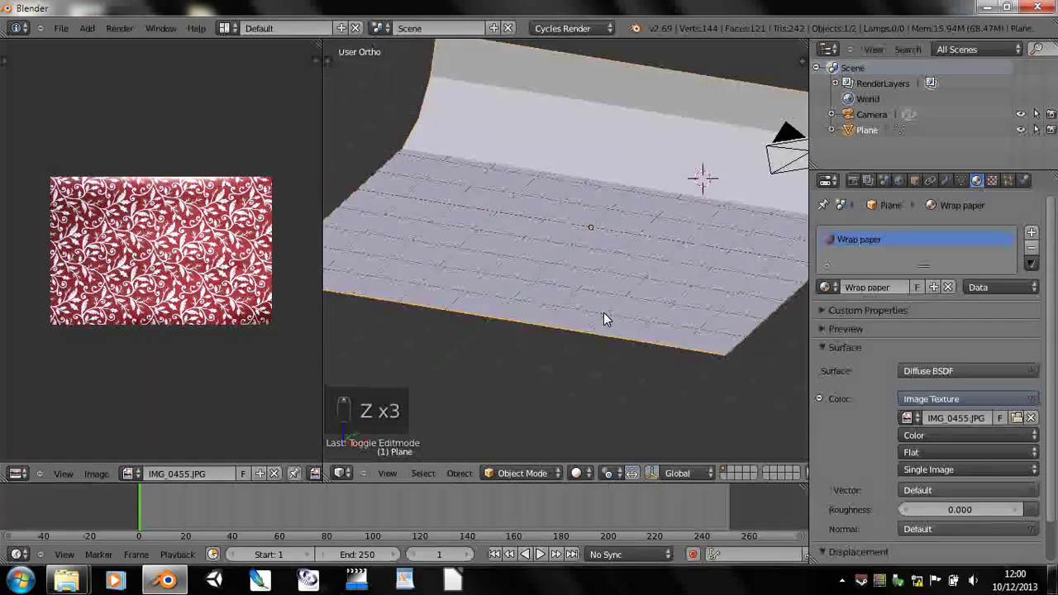
pyautogui.moveTo(571, 350); pyautogui.dragTo(524, 382, button='middle')
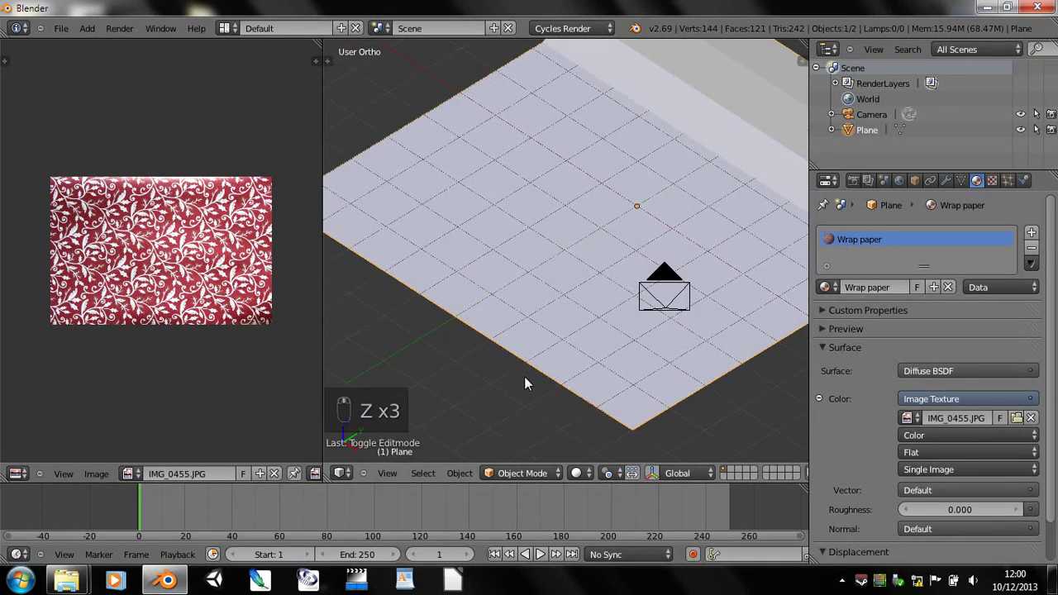
# - Save the scene as "Xmas 2013.blend" in the Christmas2013 folder
pyautogui.hotkey('ctrl', 's')
pyautogui.click(246, 83)
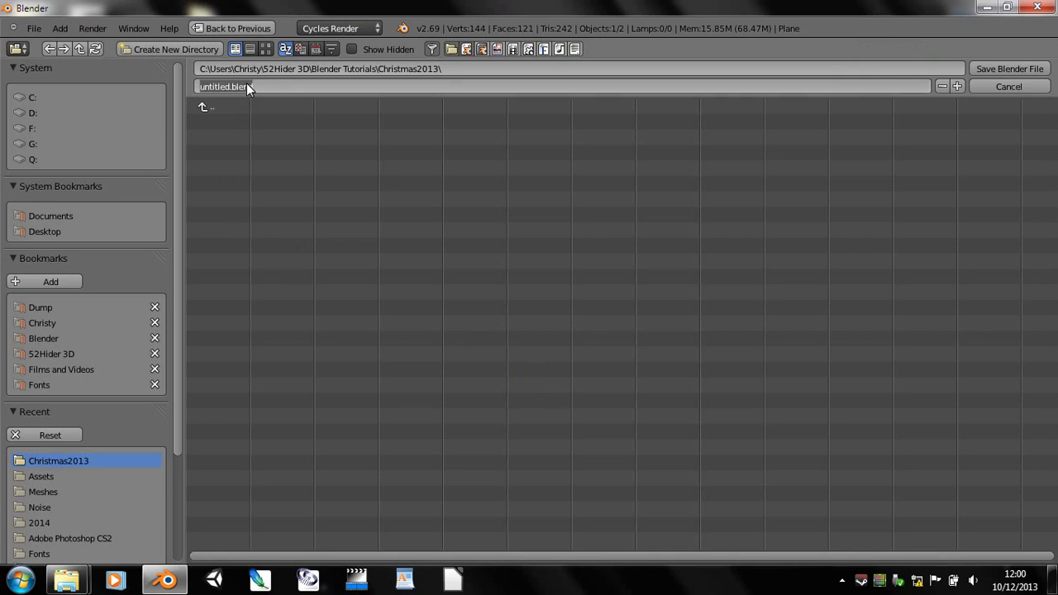
pyautogui.write('Ch')
pyautogui.press('Return')
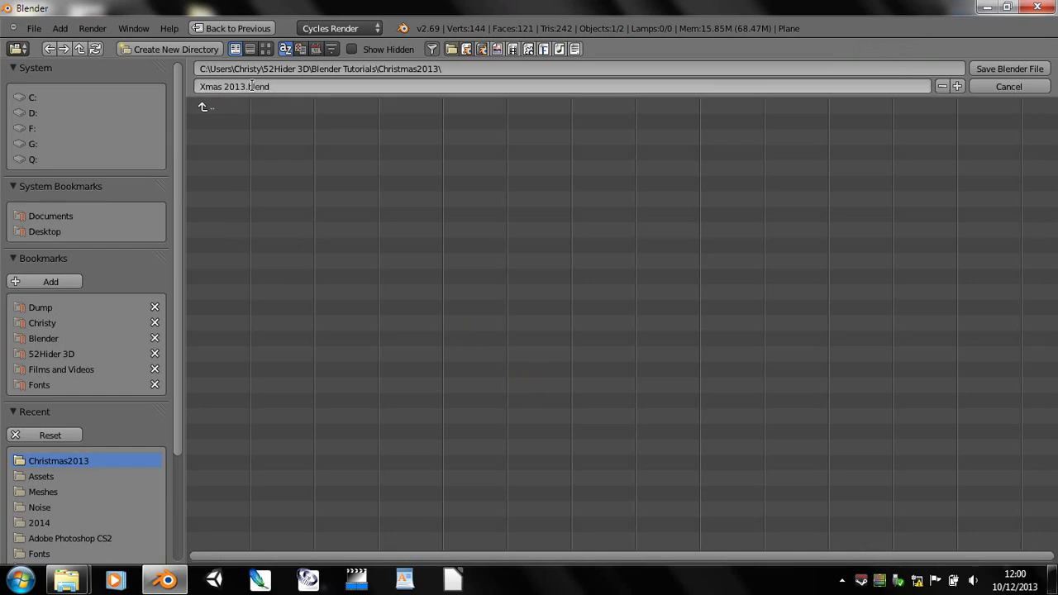
pyautogui.press('Return')
# - In front view, switch to an empty layer and reset the 3D cursor to the origin
pyautogui.moveTo(565, 263); pyautogui.dragTo(615, 360, button='middle')
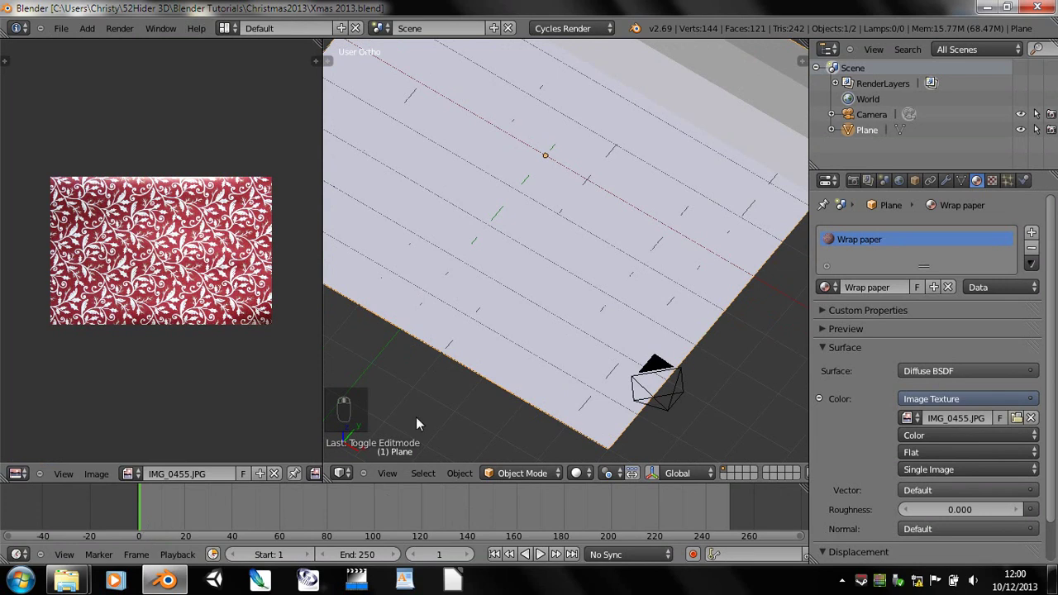
pyautogui.scroll(-5, 570, 281)
pyautogui.press('KP_1')
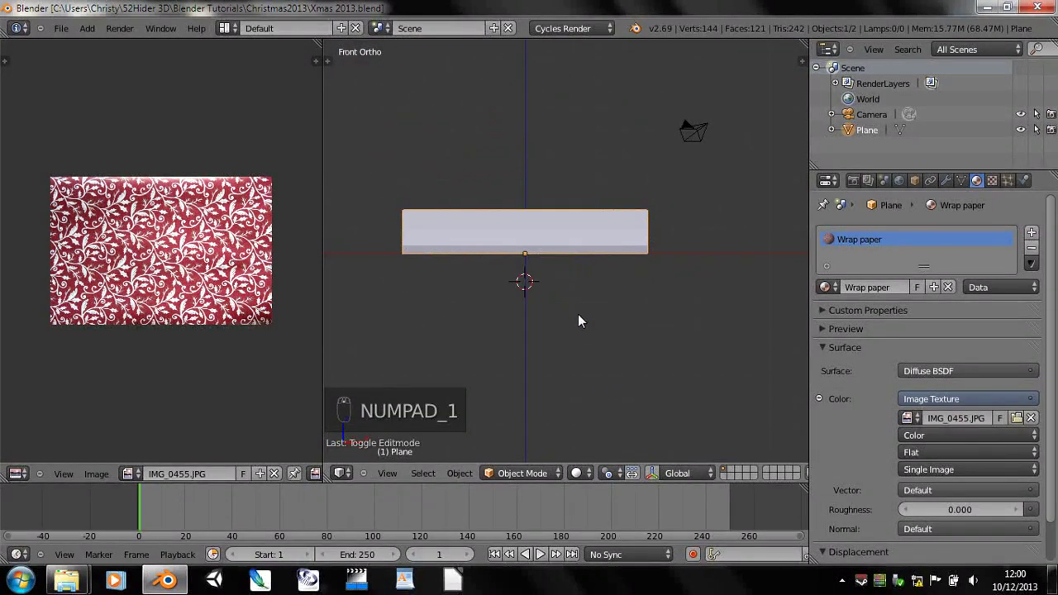
pyautogui.click(734, 469)
pyautogui.hotkey('shift', 'c')
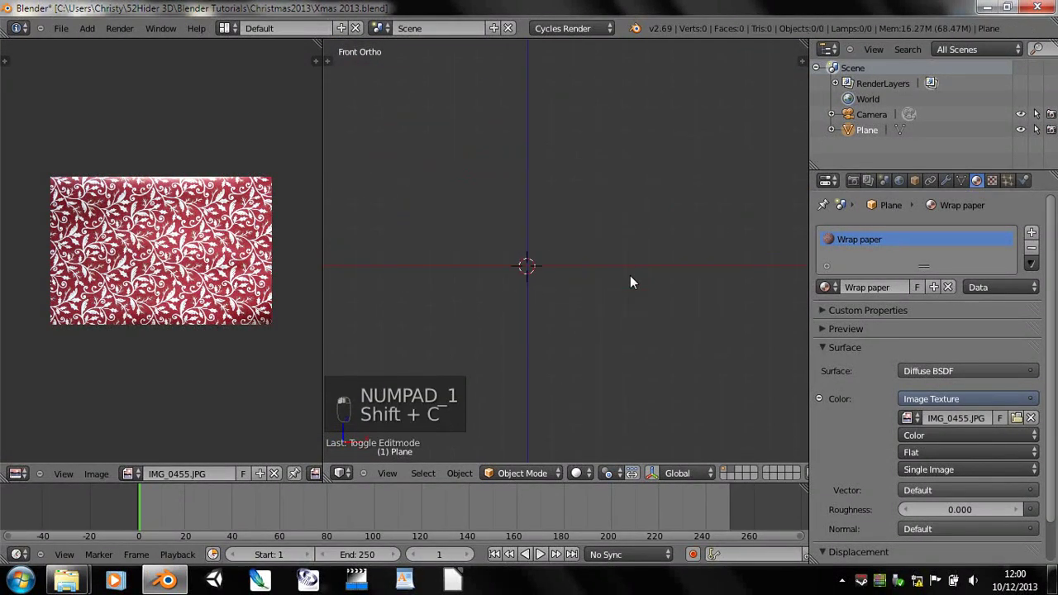
# - Enable background images in the 3D view and load IMG_0454.JPG from the Christmas2013 folder
pyautogui.click(802, 63)
pyautogui.click(690, 230)
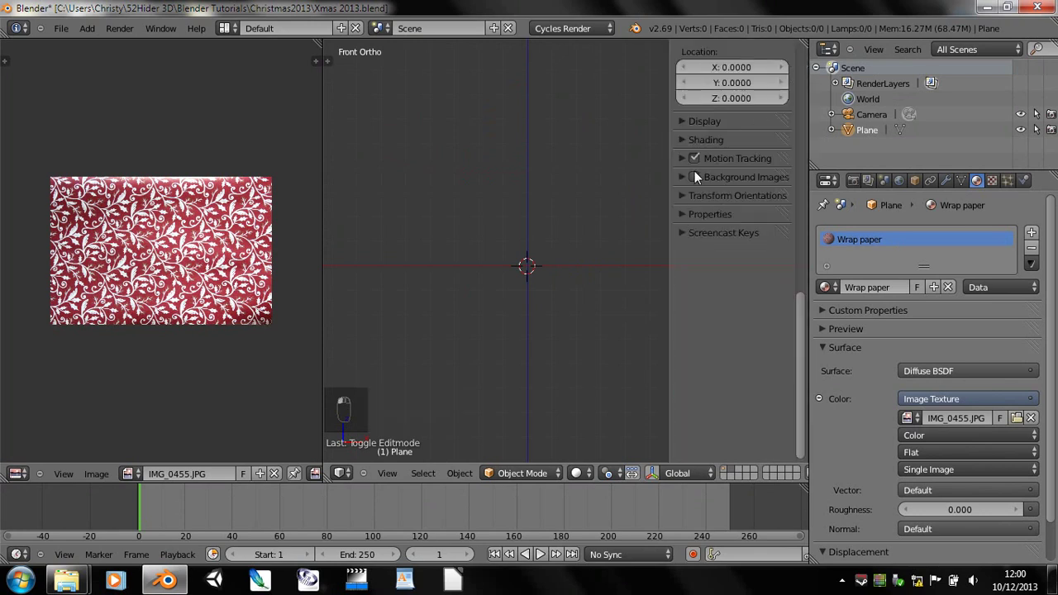
pyautogui.scroll(3, 696, 176)
pyautogui.click(699, 239)
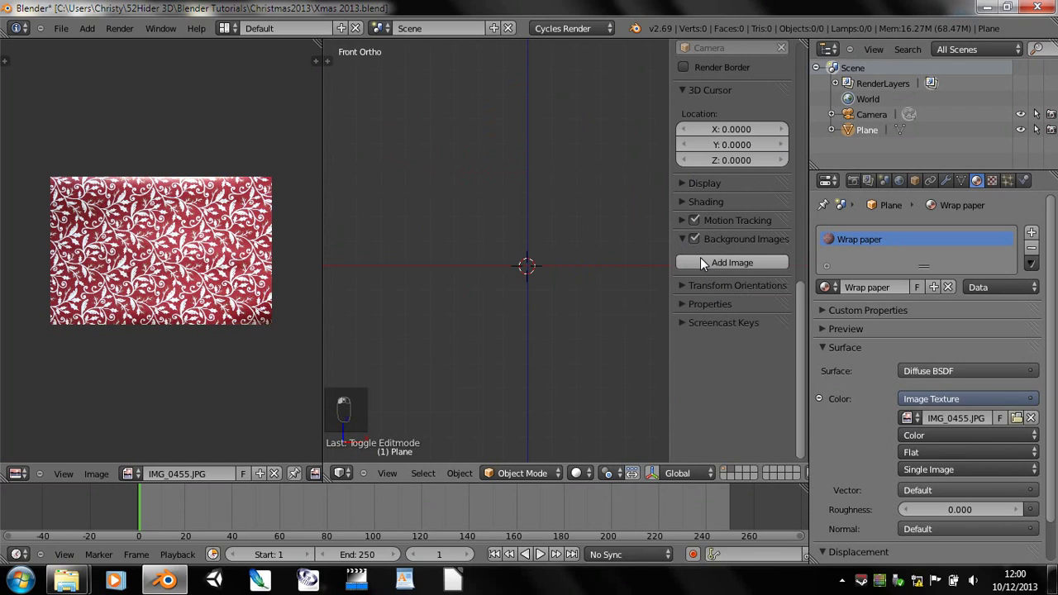
pyautogui.click(700, 262)
pyautogui.click(735, 353)
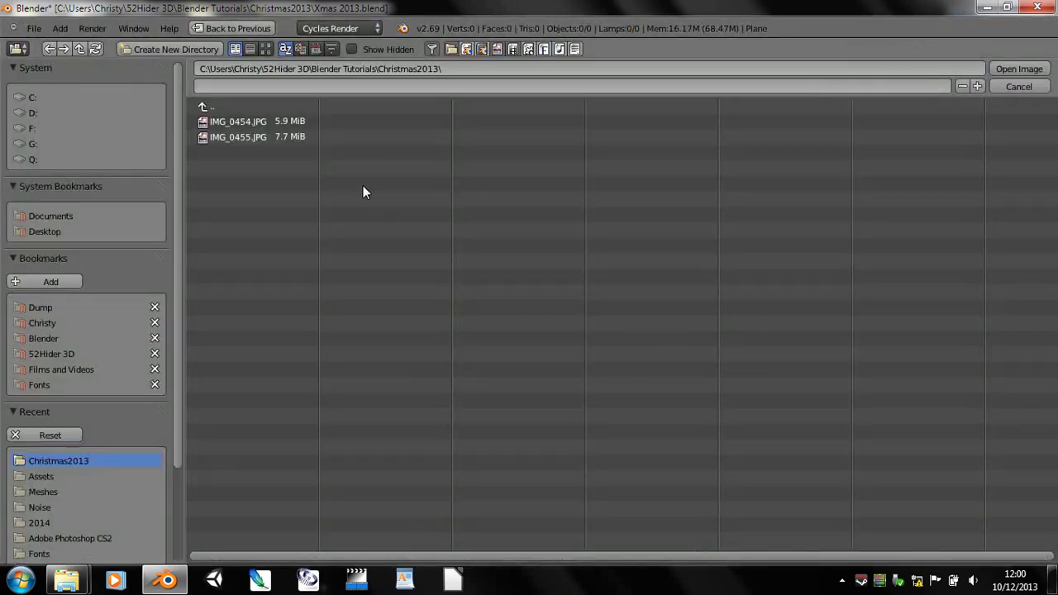
pyautogui.click(256, 122)
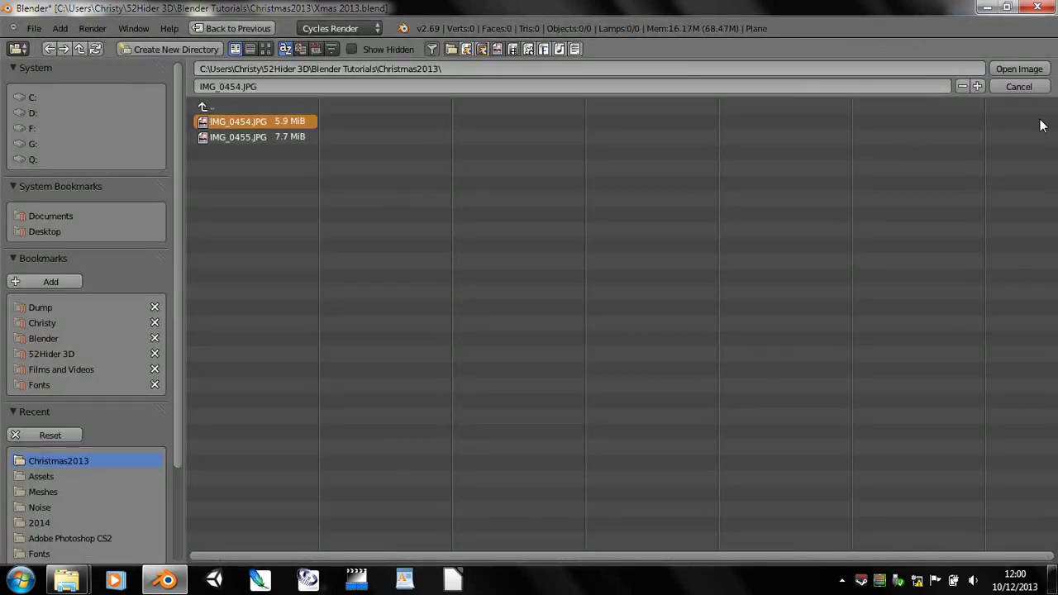
pyautogui.press('Return')
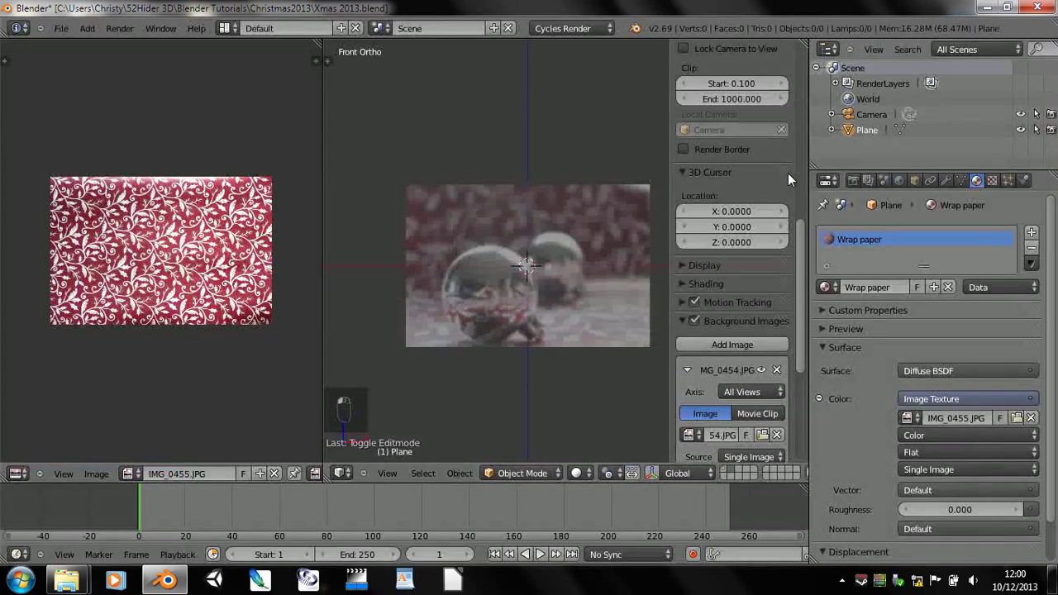
pyautogui.scroll(5, 502, 305)
pyautogui.keyDown('shift'); pyautogui.moveTo(534, 364); pyautogui.dragTo(604, 260, button='middle'); pyautogui.keyUp('shift')
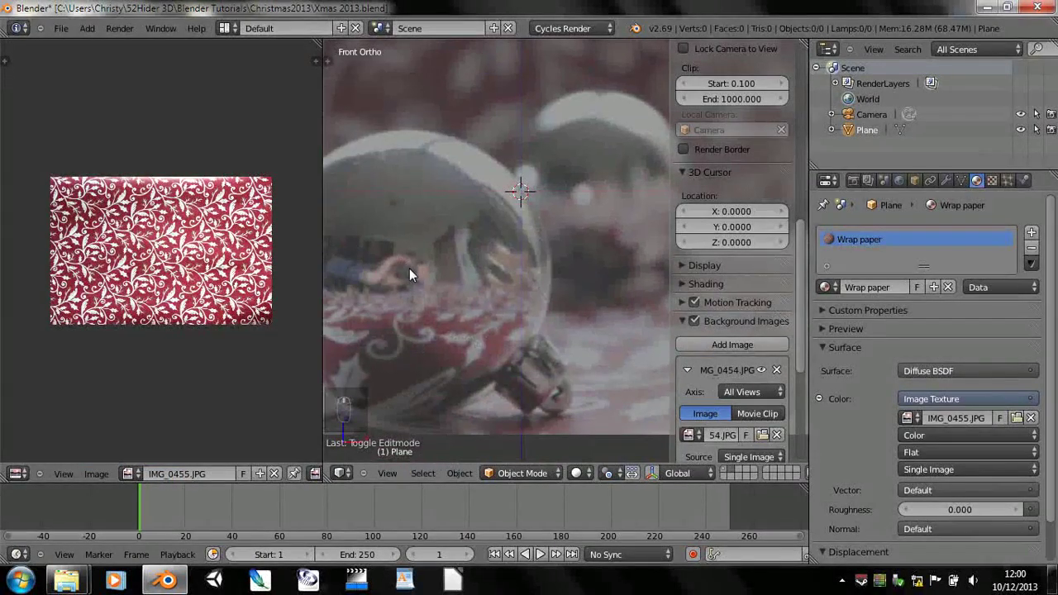
pyautogui.scroll(-2, 459, 281)
pyautogui.scroll(-5, 463, 279)
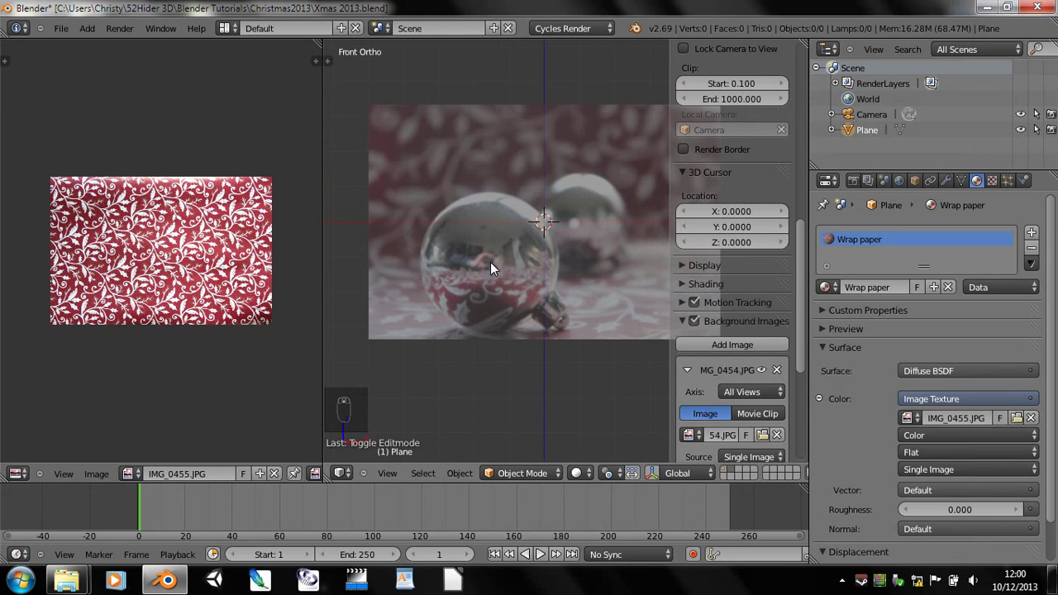
# - Add a UV sphere at the origin with 32 segments and 16 rings
pyautogui.hotkey('shift', 'a')
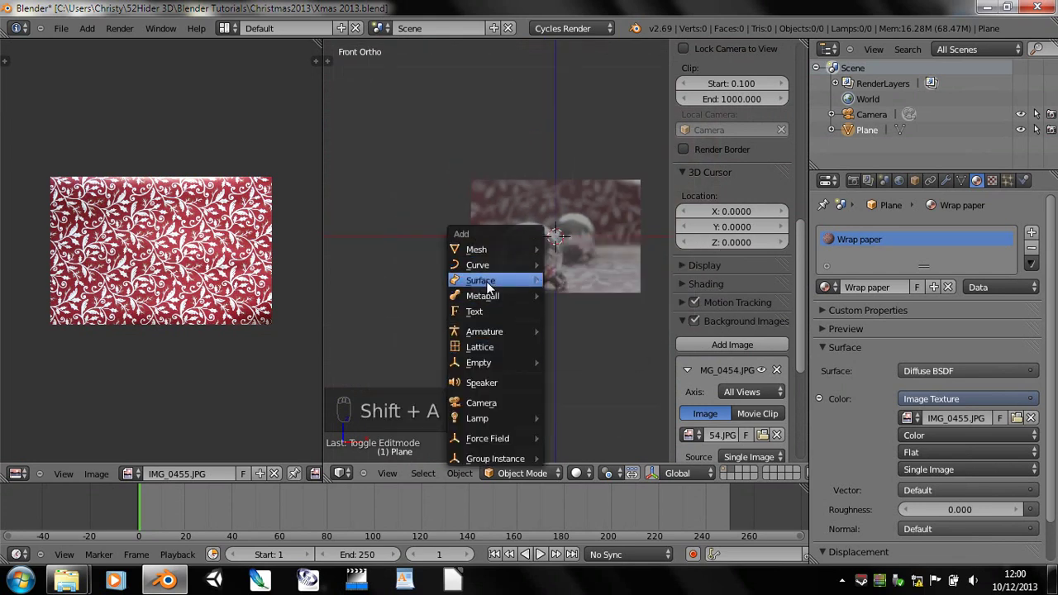
pyautogui.moveTo(489, 249)
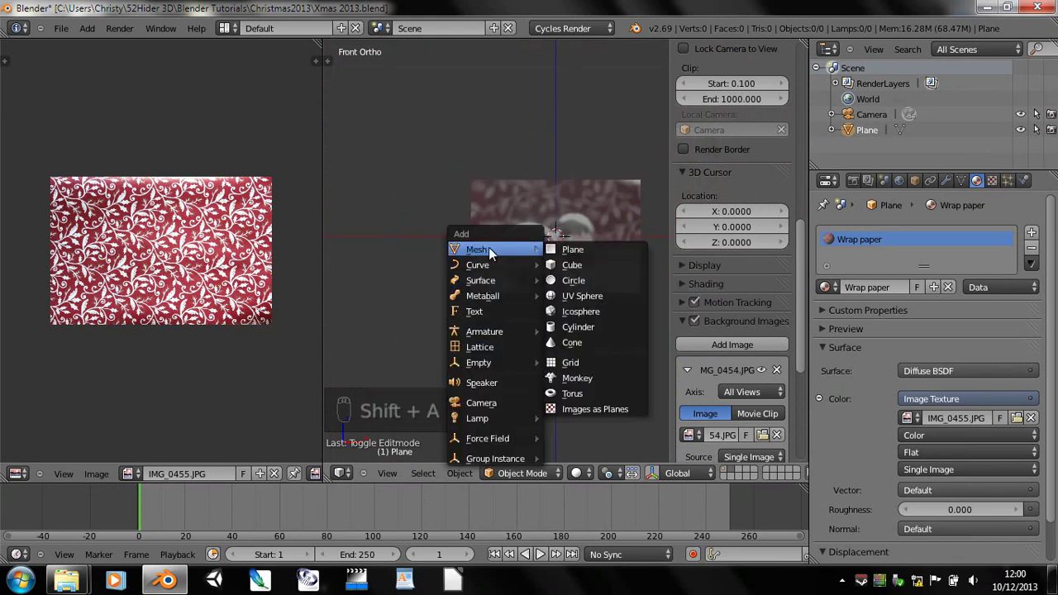
pyautogui.click(583, 295)
pyautogui.scroll(12, 594, 329)
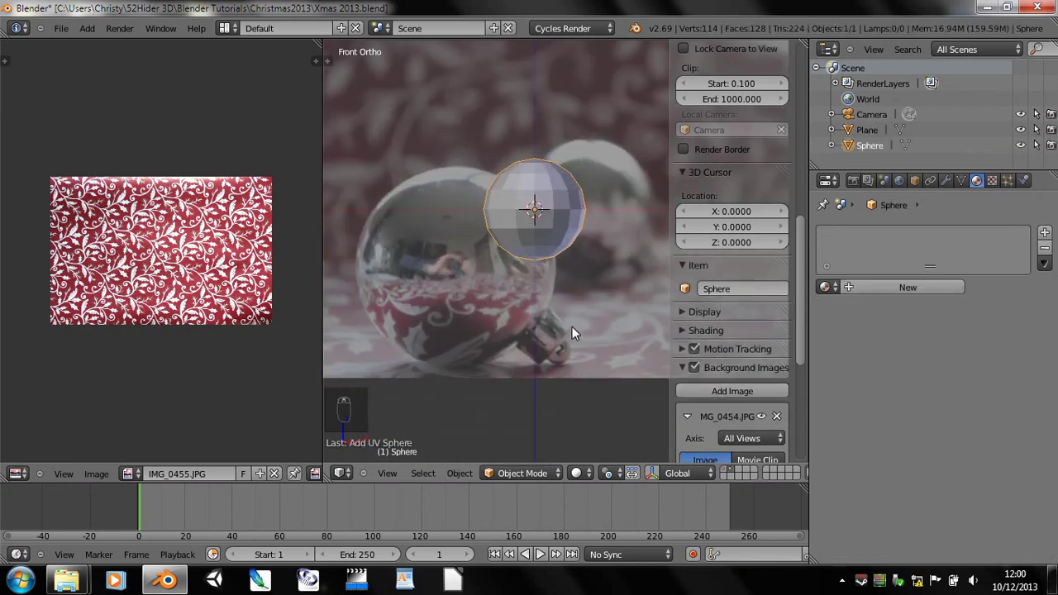
pyautogui.press('t')
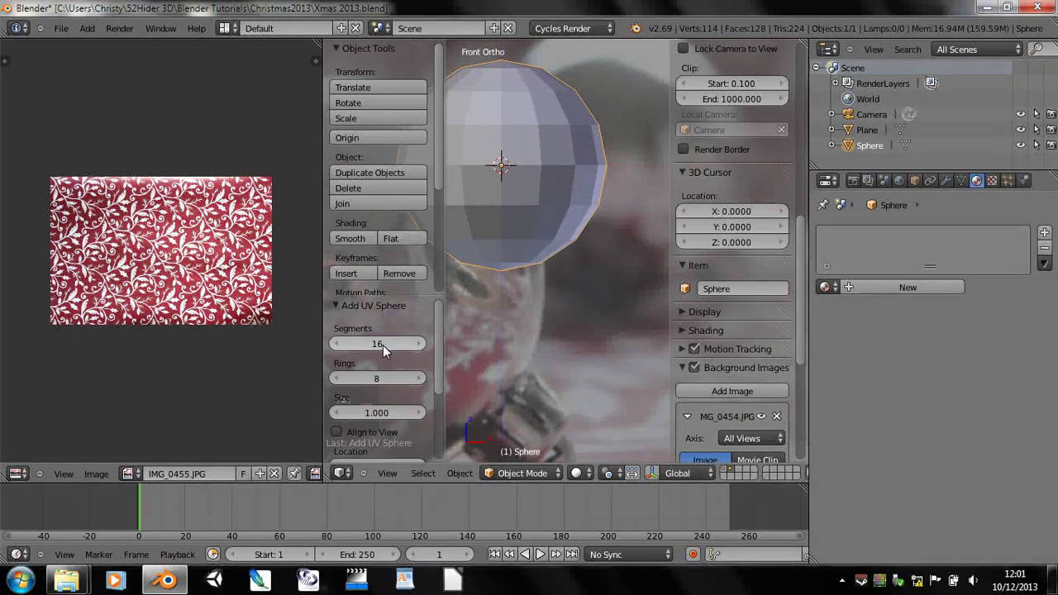
pyautogui.click(378, 345)
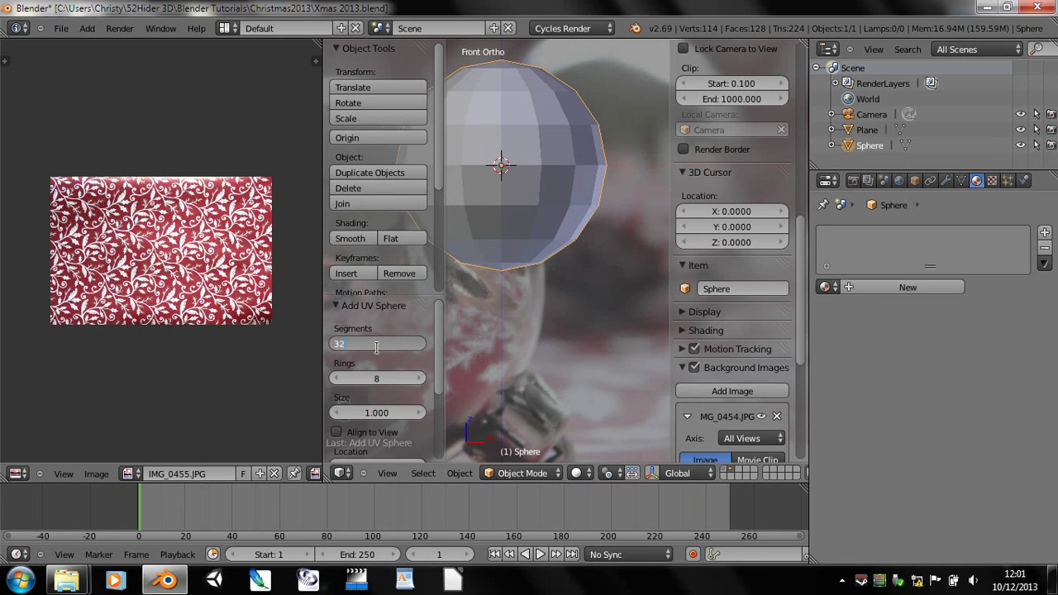
pyautogui.press('Tab')
pyautogui.write('16')
pyautogui.press('Return')
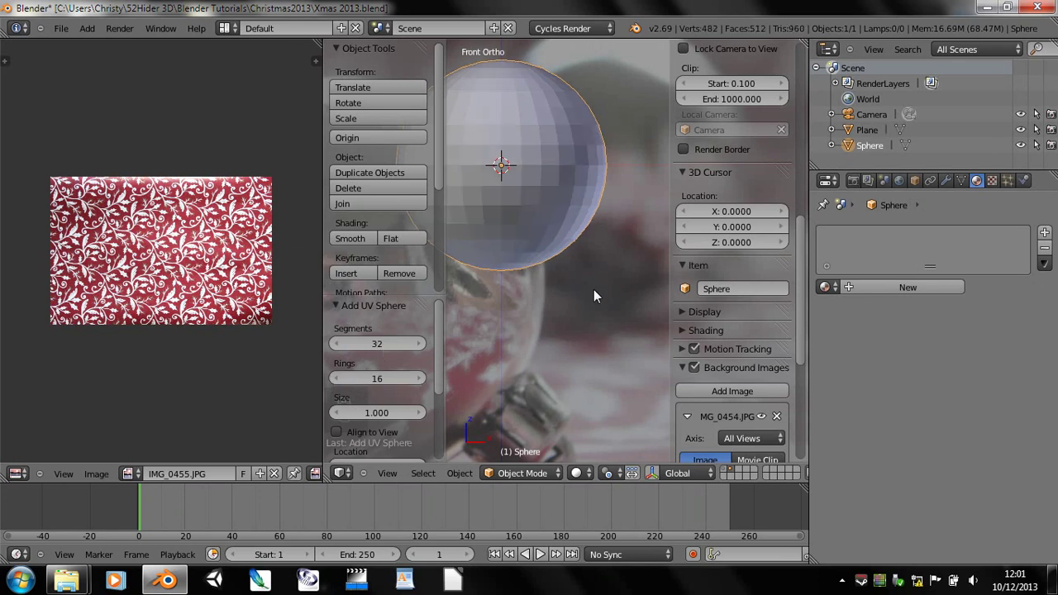
# - In edit mode, select the first edge loop around the sphere's top pole
pyautogui.keyDown('shift'); pyautogui.moveTo(575, 210); pyautogui.dragTo(585, 312, button='middle'); pyautogui.keyUp('shift')
pyautogui.press('KP_1')
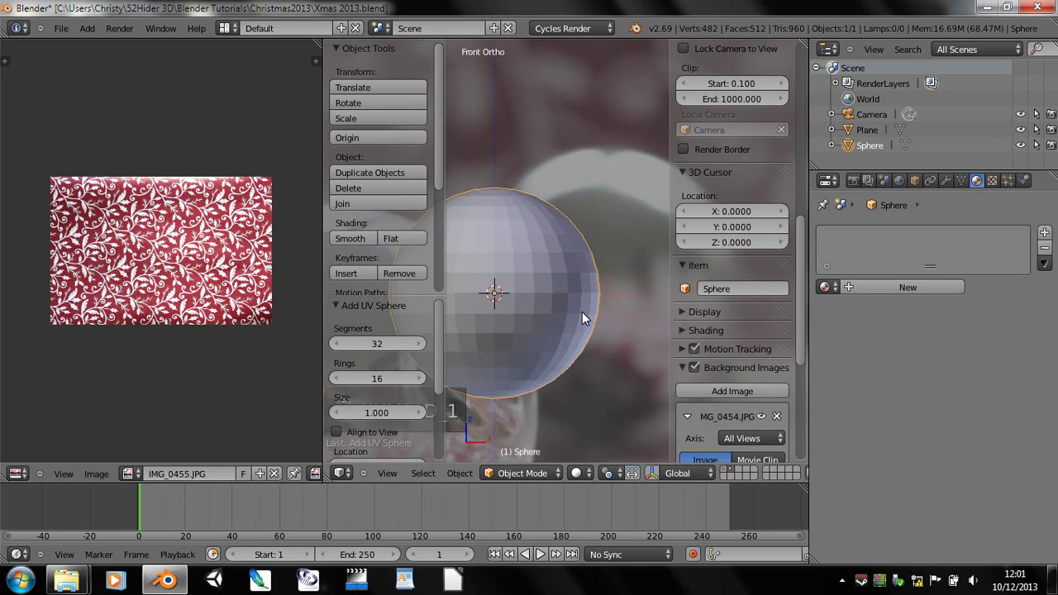
pyautogui.keyDown('shift'); pyautogui.scroll(-5, 579, 313); pyautogui.keyUp('shift')
pyautogui.scroll(-5, 549, 313)
pyautogui.keyDown('shift'); pyautogui.moveTo(557, 283); pyautogui.dragTo(584, 340, button='middle'); pyautogui.keyUp('shift')
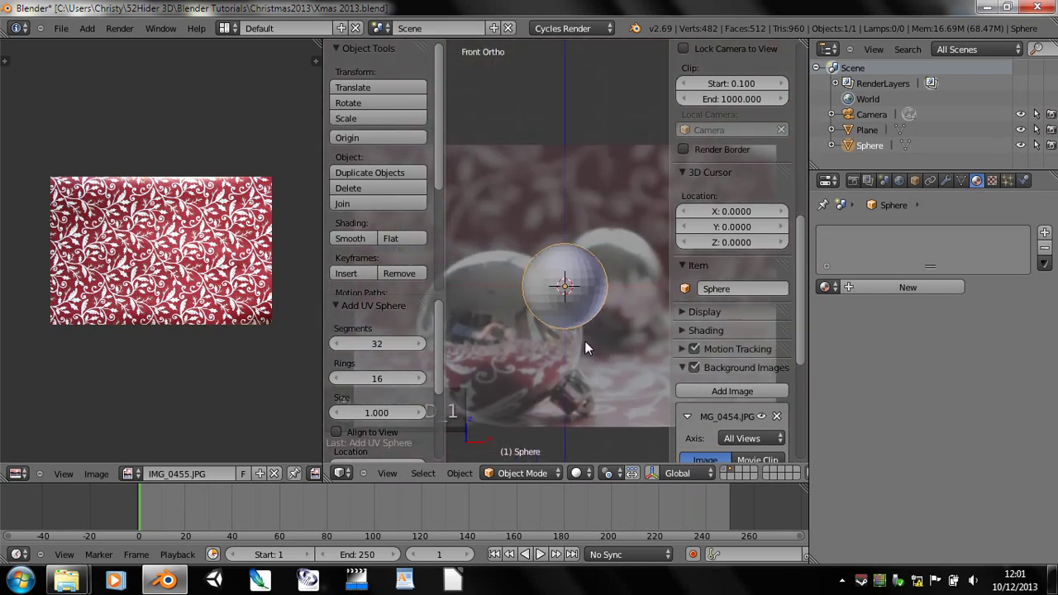
pyautogui.scroll(3, 586, 305)
pyautogui.scroll(-2, 587, 305)
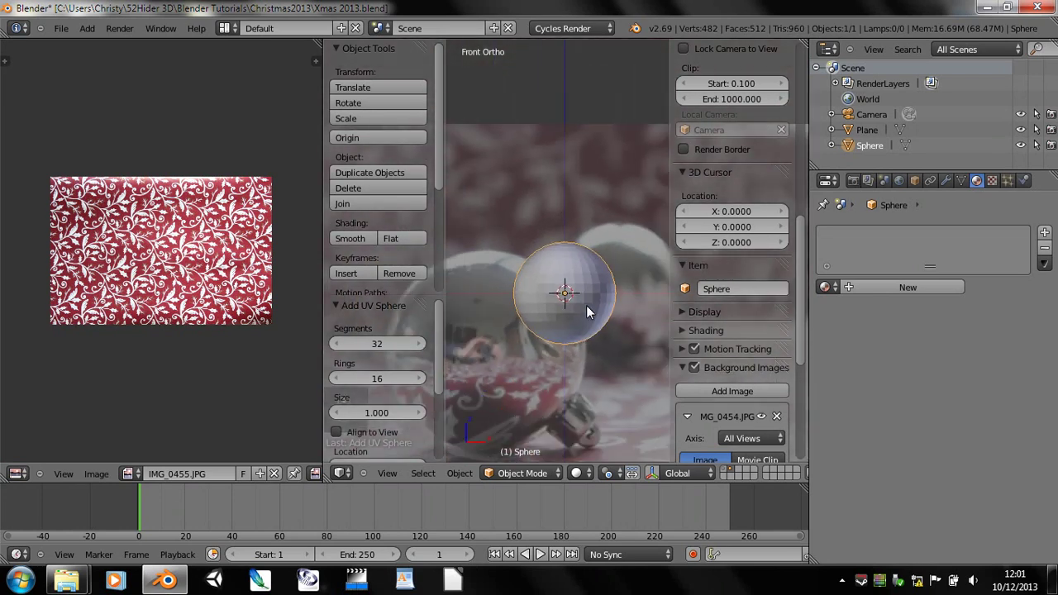
pyautogui.scroll(3, 586, 305)
pyautogui.moveTo(595, 269); pyautogui.dragTo(583, 316, button='middle')
pyautogui.press('Tab')
pyautogui.keyDown('shift'); pyautogui.moveTo(579, 234); pyautogui.dragTo(598, 199, button='middle'); pyautogui.keyUp('shift')
pyautogui.scroll(3, 577, 312)
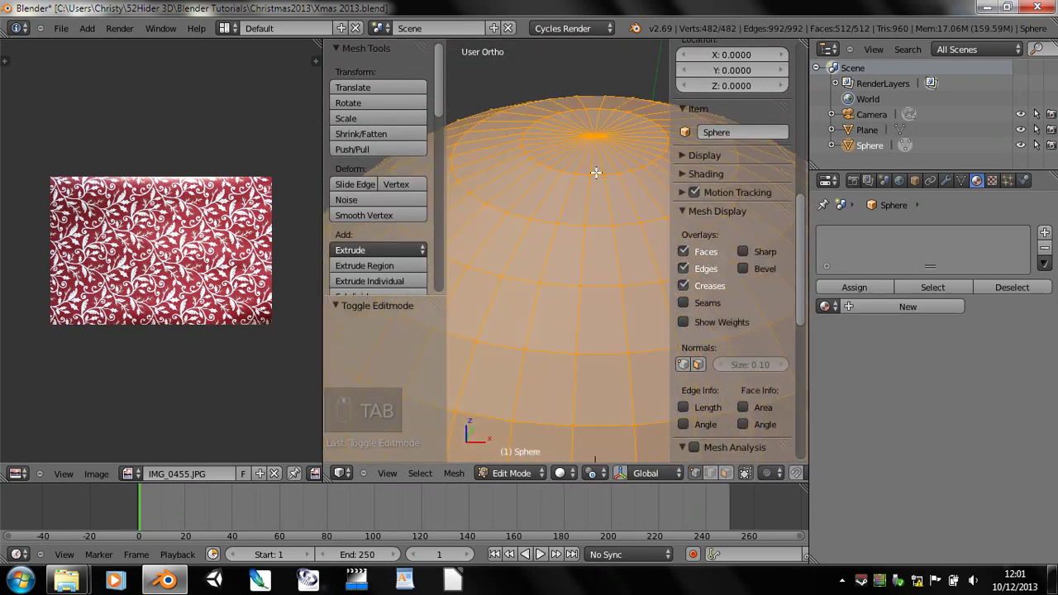
pyautogui.keyDown('alt'); pyautogui.rightClick(596, 173); pyautogui.keyUp('alt')
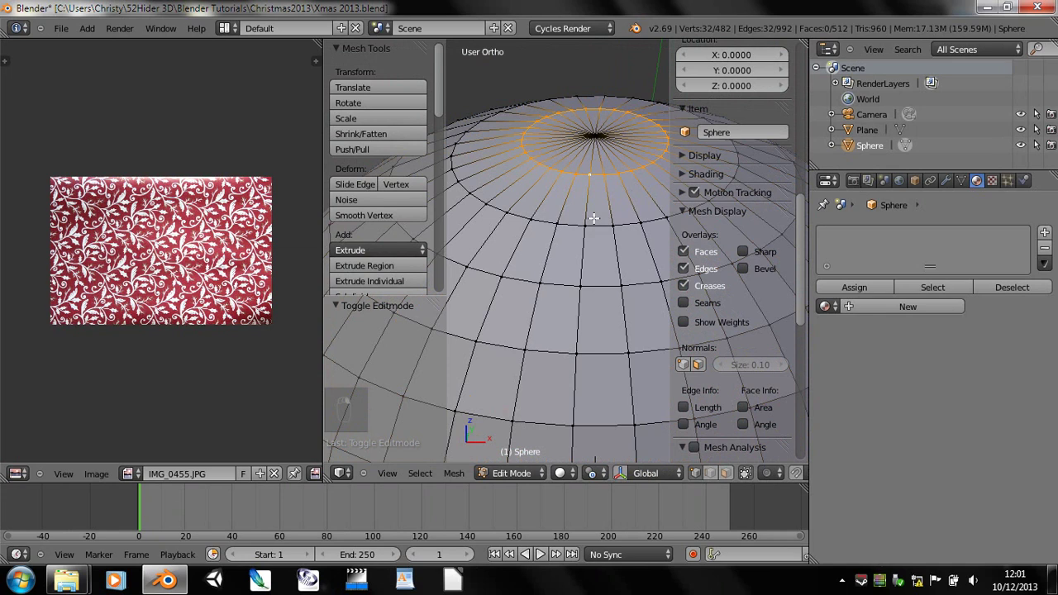
# - Set the pivot point to Median Point and scale the selected top loop to about 0.699
pyautogui.scroll(-2, 594, 218)
pyautogui.press('s')
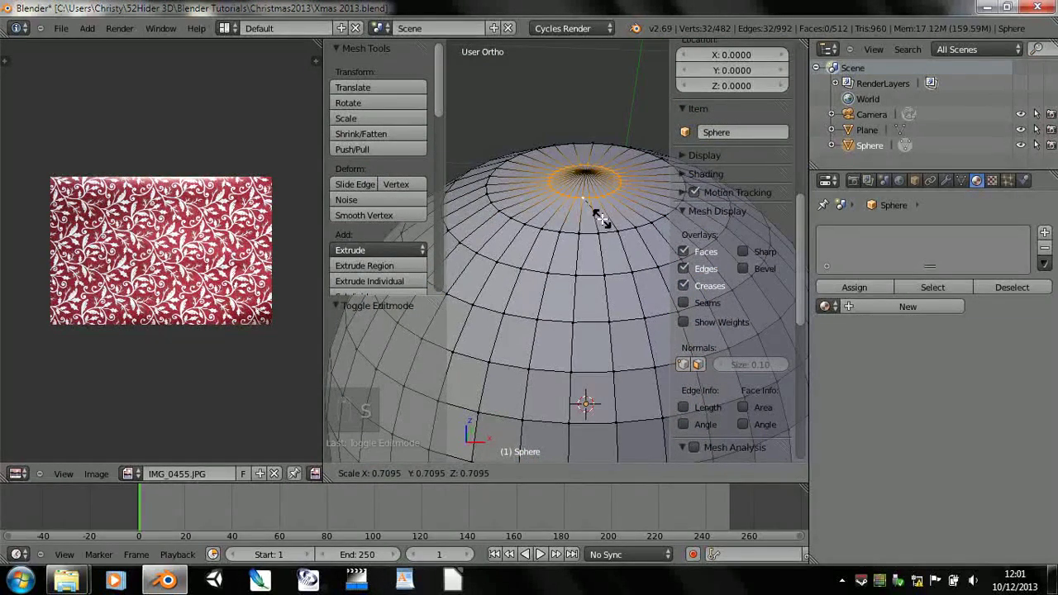
pyautogui.rightClick(602, 220)
pyautogui.click(595, 473)
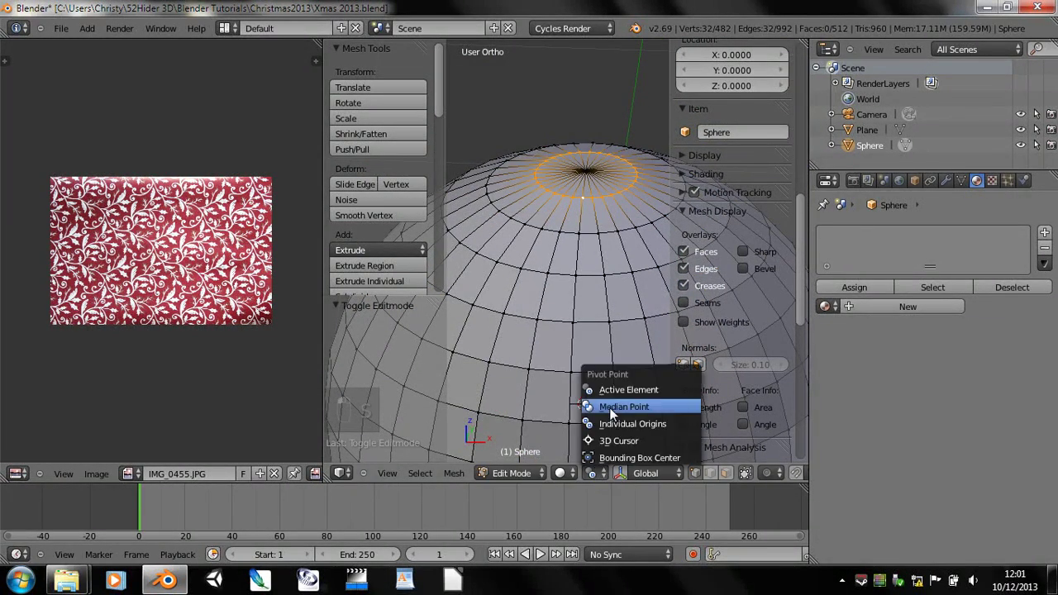
pyautogui.click(617, 406)
pyautogui.press('s')
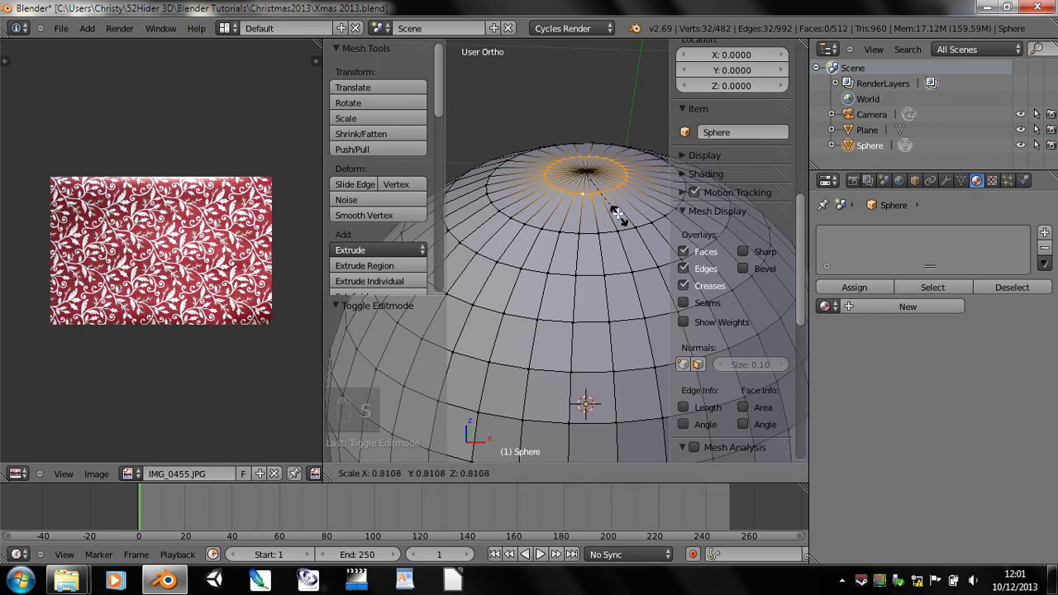
pyautogui.click(616, 210)
pyautogui.scroll(-5, 591, 259)
pyautogui.keyDown('shift'); pyautogui.moveTo(591, 259); pyautogui.dragTo(585, 327, button='middle'); pyautogui.keyUp('shift')
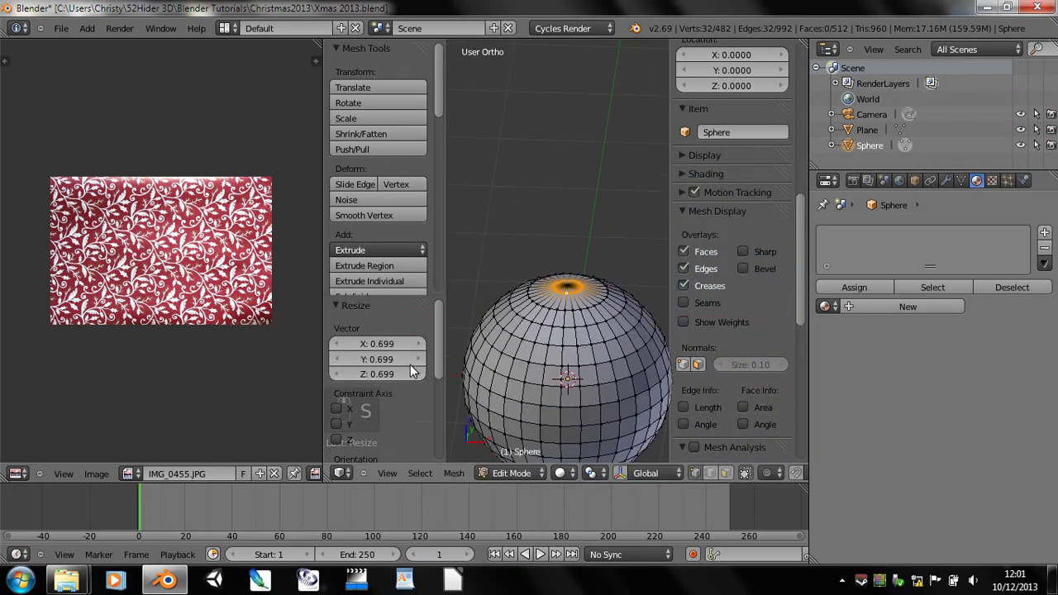
# - Show the bauble photo IMG_0454.JPG in the image editor for reference
pyautogui.click(132, 474)
pyautogui.click(176, 309)
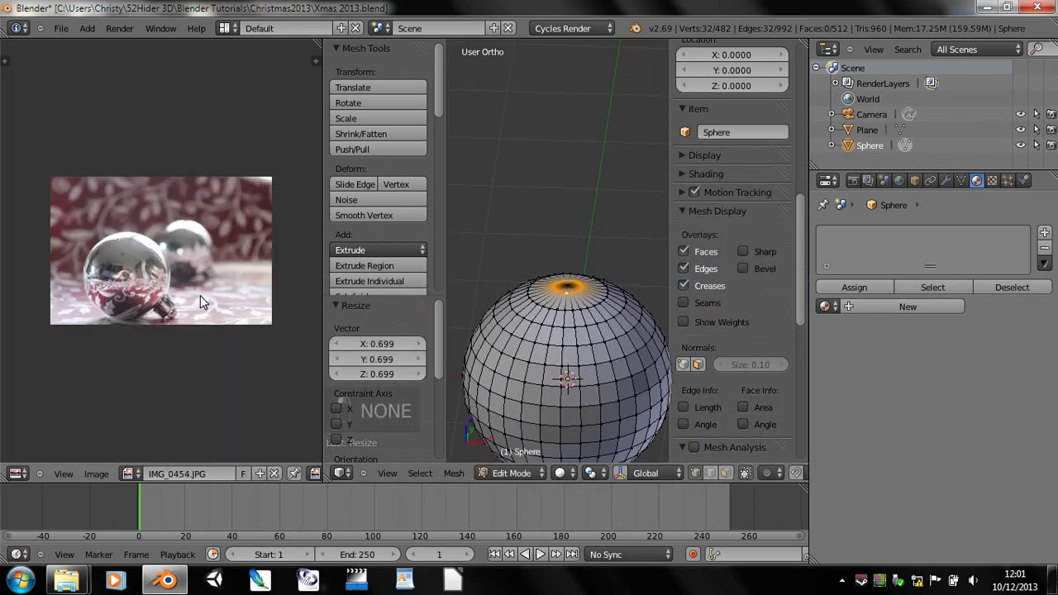
pyautogui.scroll(5, 590, 376)
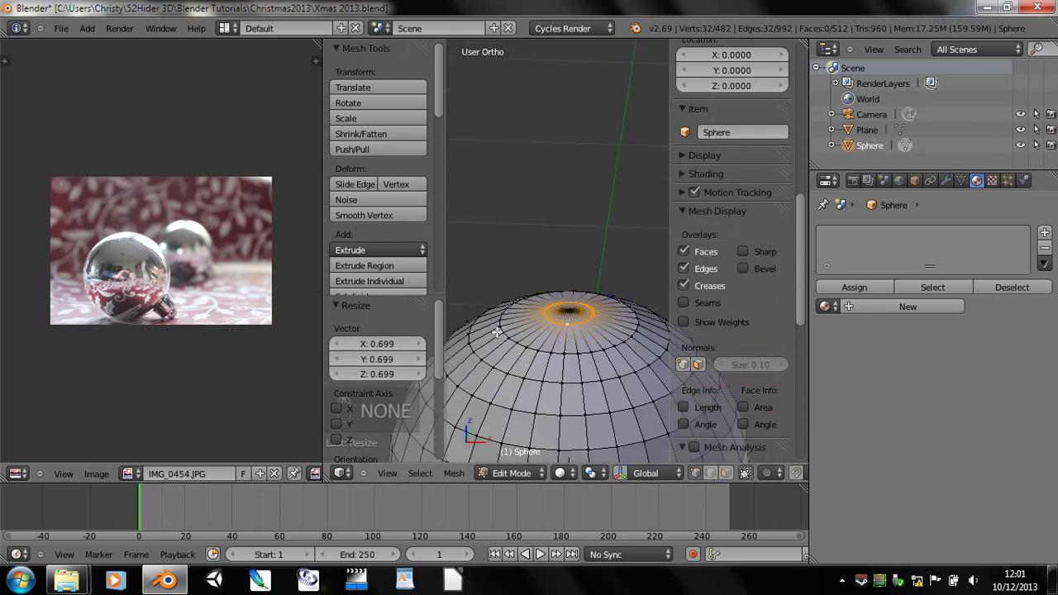
# - In front view, extrude the top loop upward by about 0.278 to form the bauble's neck
pyautogui.press('KP_1')
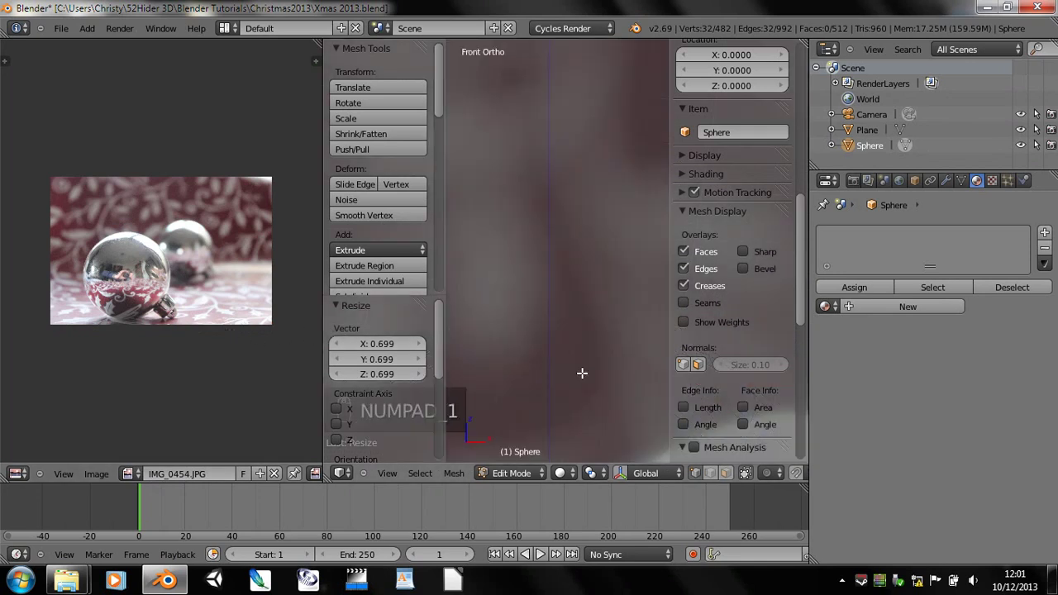
pyautogui.press('KP_Decimal')
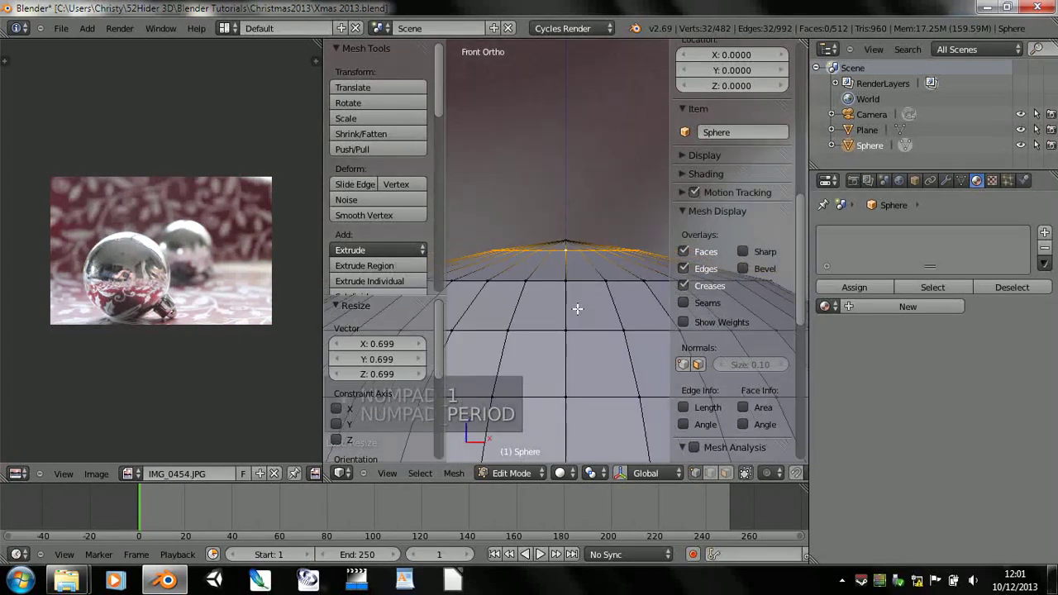
pyautogui.press('e')
pyautogui.press('e')
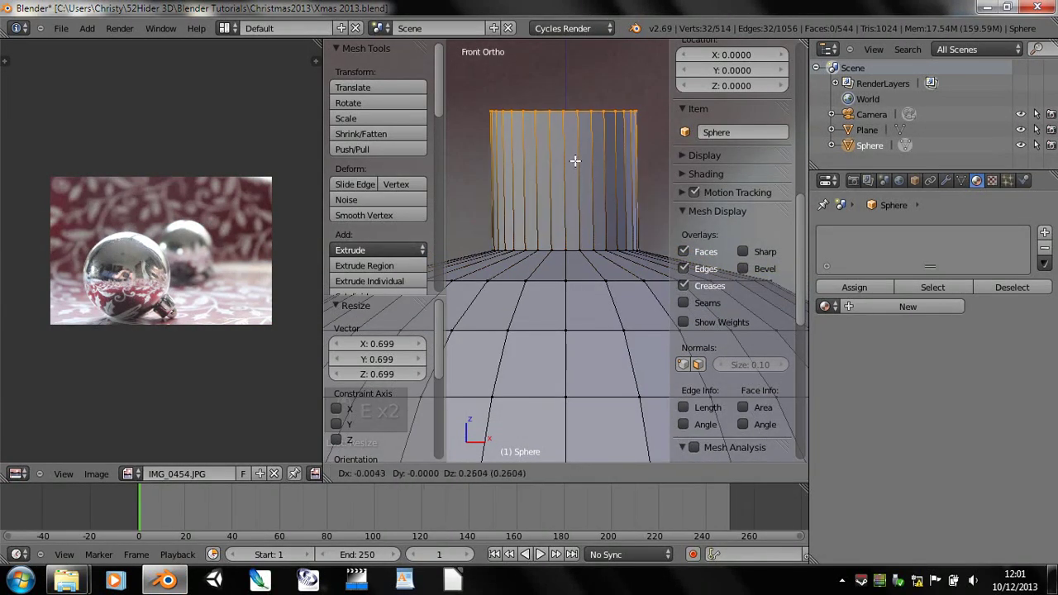
pyautogui.click(577, 155)
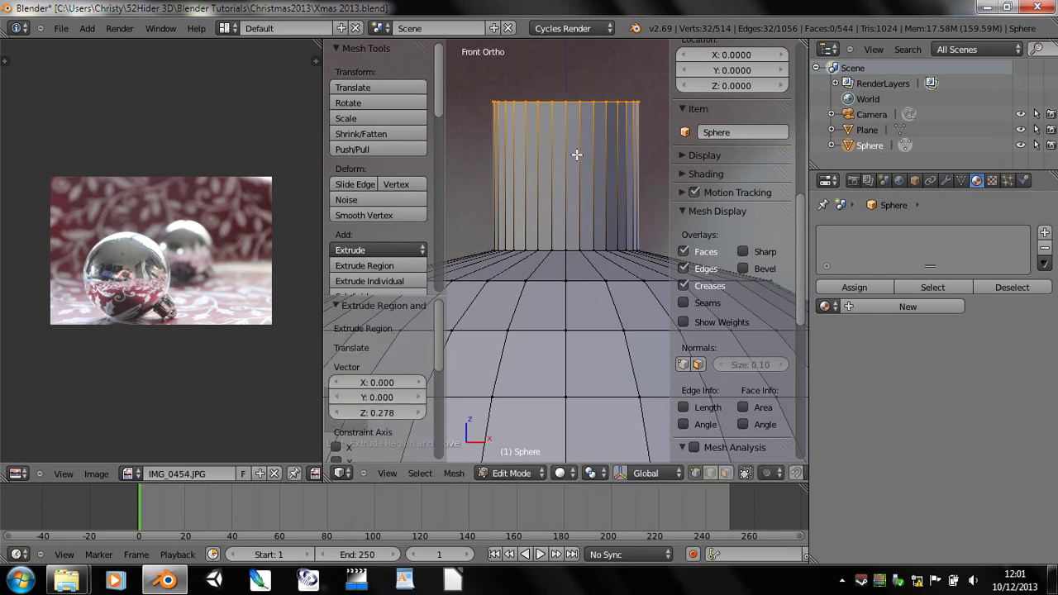
# - Extrude the neck's upper edge outward, scaling it to about 1.213
pyautogui.moveTo(590, 190)
pyautogui.mouseDown(button='middle')
pyautogui.moveTo(590, 218)
pyautogui.moveTo(591, 201)
pyautogui.moveTo(604, 197)
pyautogui.mouseUp(button='middle')
pyautogui.press('KP_1')
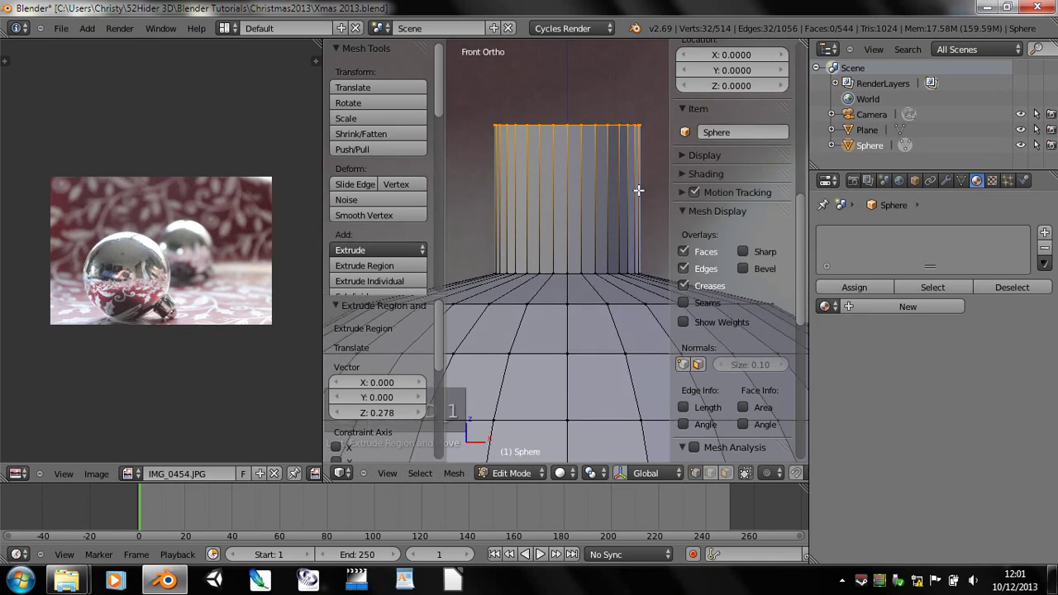
pyautogui.press('e')
pyautogui.press('s')
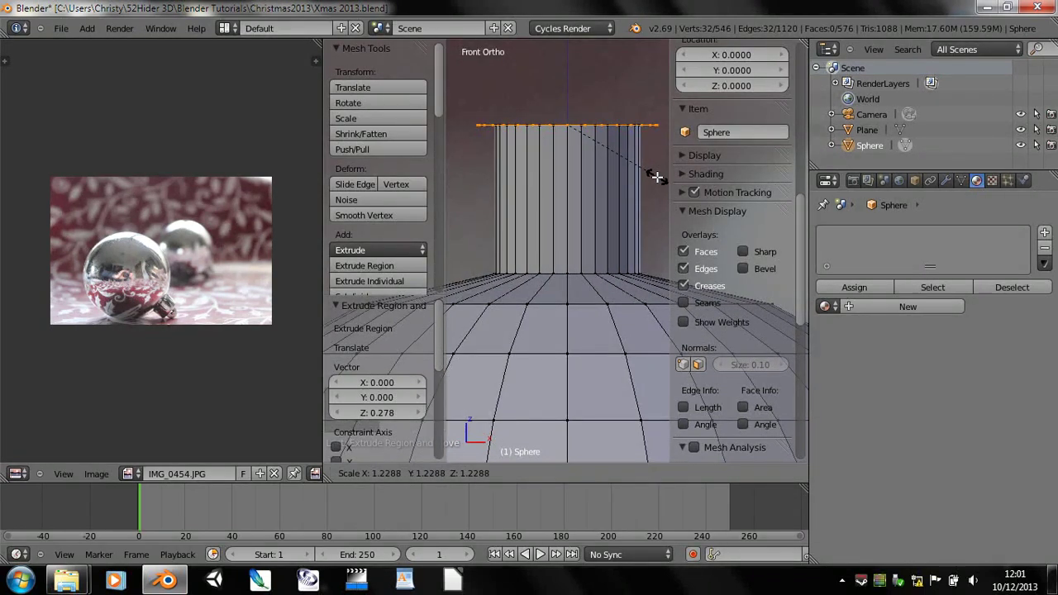
pyautogui.click(652, 177)
# - Extrude the widened edge down along Z by about 0.231 and flare its lower rim to a scale of about 1.186
pyautogui.press('e')
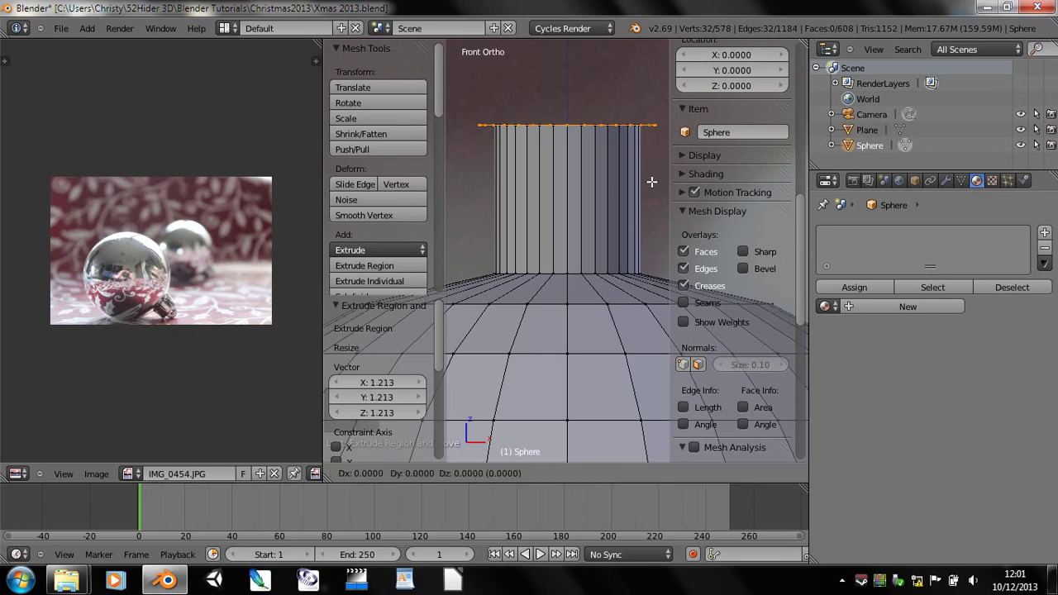
pyautogui.press('z')
pyautogui.click(650, 296)
pyautogui.press('s')
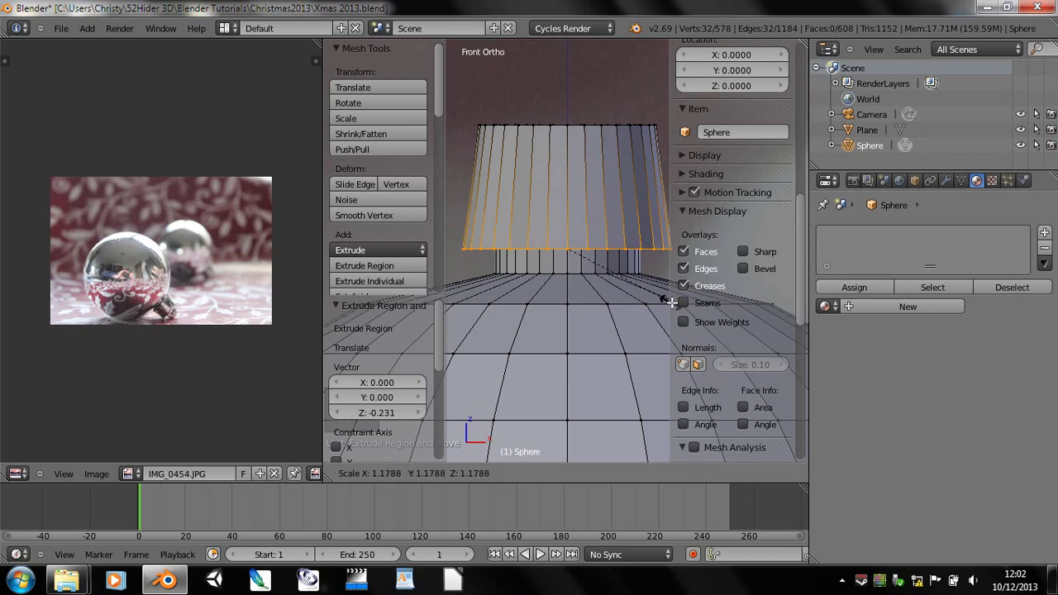
pyautogui.click(662, 302)
# - Select ten evenly spaced vertices, every third one, around the lower rim of the bauble's cap
pyautogui.moveTo(661, 302); pyautogui.dragTo(745, 319, button='middle')
pyautogui.moveTo(614, 336)
pyautogui.mouseDown(button='middle')
pyautogui.moveTo(609, 292)
pyautogui.moveTo(608, 316)
pyautogui.mouseUp(button='middle')
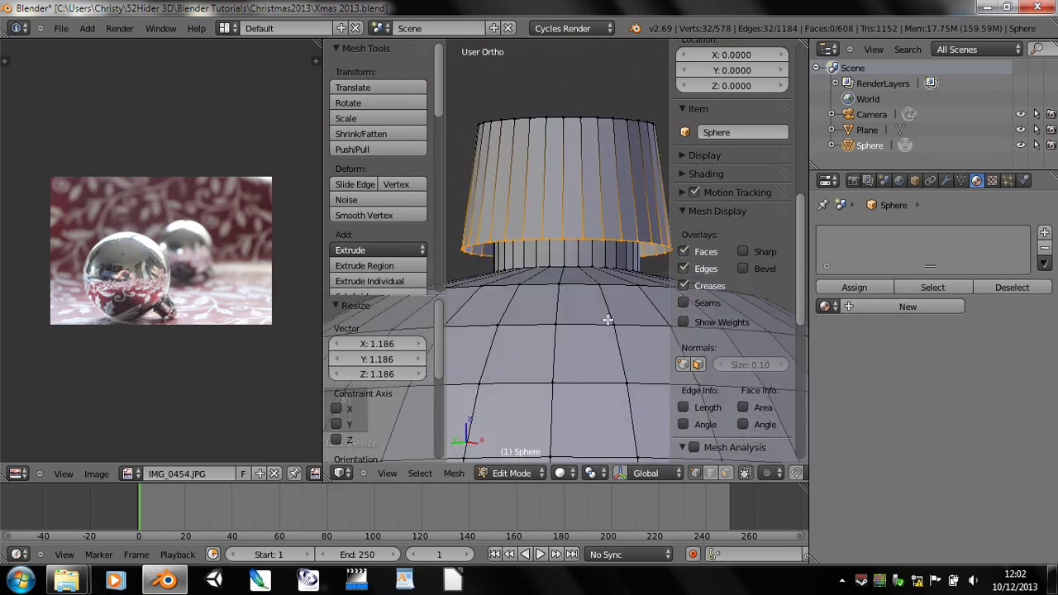
pyautogui.rightClick(564, 235)
pyautogui.moveTo(597, 251); pyautogui.dragTo(586, 268, button='middle')
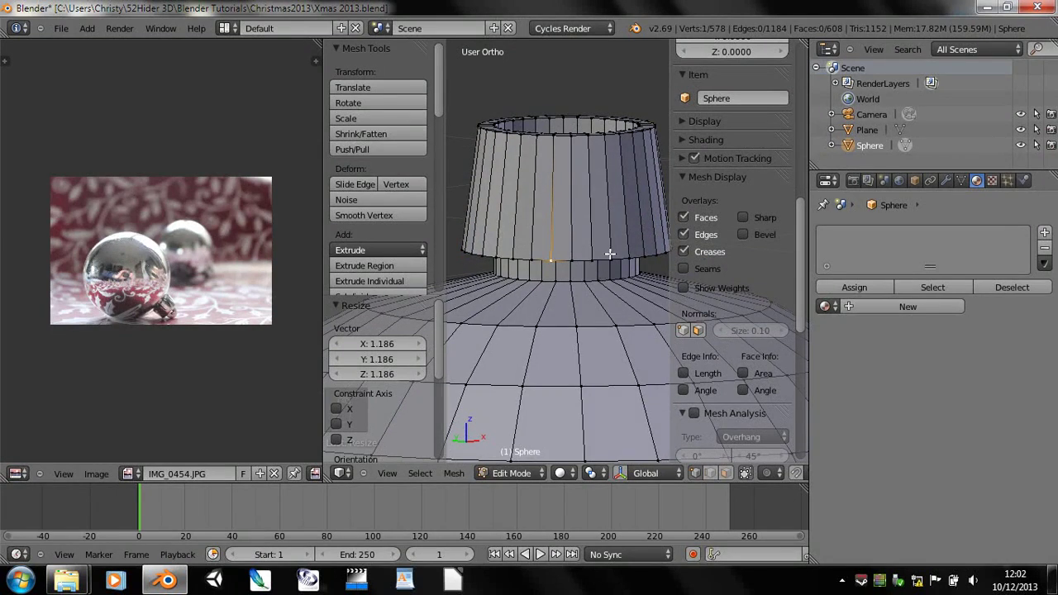
pyautogui.keyDown('alt'); pyautogui.rightClick(610, 253); pyautogui.keyUp('alt')
pyautogui.rightClick(561, 259)
pyautogui.moveTo(643, 277); pyautogui.dragTo(608, 297, button='middle')
pyautogui.keyDown('shift'); pyautogui.rightClick(612, 290); pyautogui.keyUp('shift')
pyautogui.moveTo(583, 345); pyautogui.dragTo(552, 342, button='middle')
pyautogui.keyDown('shift'); pyautogui.rightClick(602, 309); pyautogui.keyUp('shift')
pyautogui.moveTo(633, 320); pyautogui.dragTo(567, 355, button='middle')
pyautogui.keyDown('shift'); pyautogui.rightClick(595, 311); pyautogui.keyUp('shift')
pyautogui.keyDown('shift'); pyautogui.rightClick(597, 314); pyautogui.keyUp('shift')
pyautogui.keyDown('shift'); pyautogui.rightClick(586, 320); pyautogui.keyUp('shift')
pyautogui.keyDown('shift'); pyautogui.rightClick(609, 317); pyautogui.keyUp('shift')
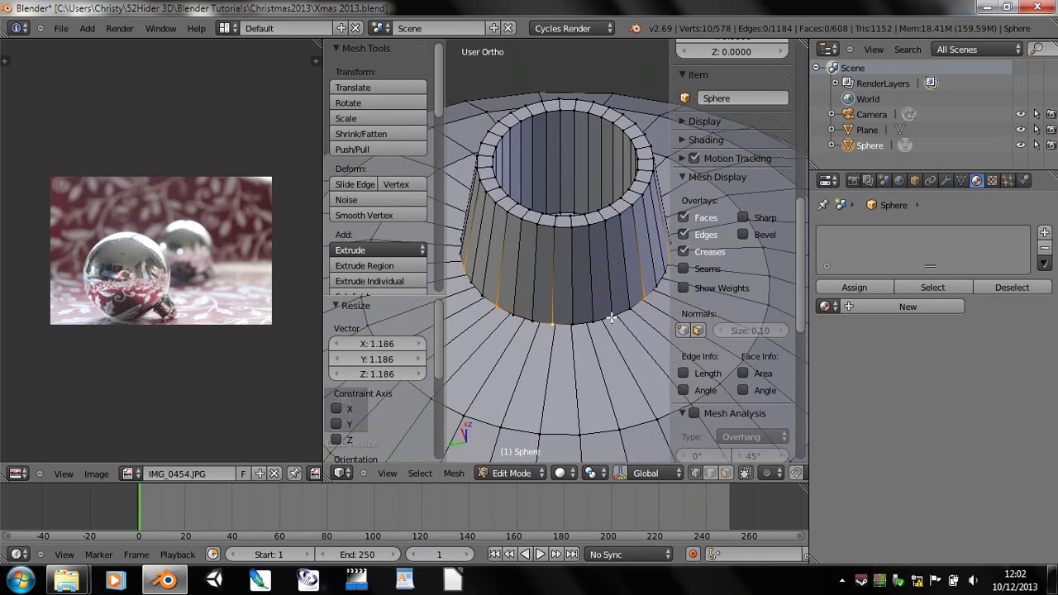
pyautogui.moveTo(605, 347); pyautogui.dragTo(634, 312, button='middle')
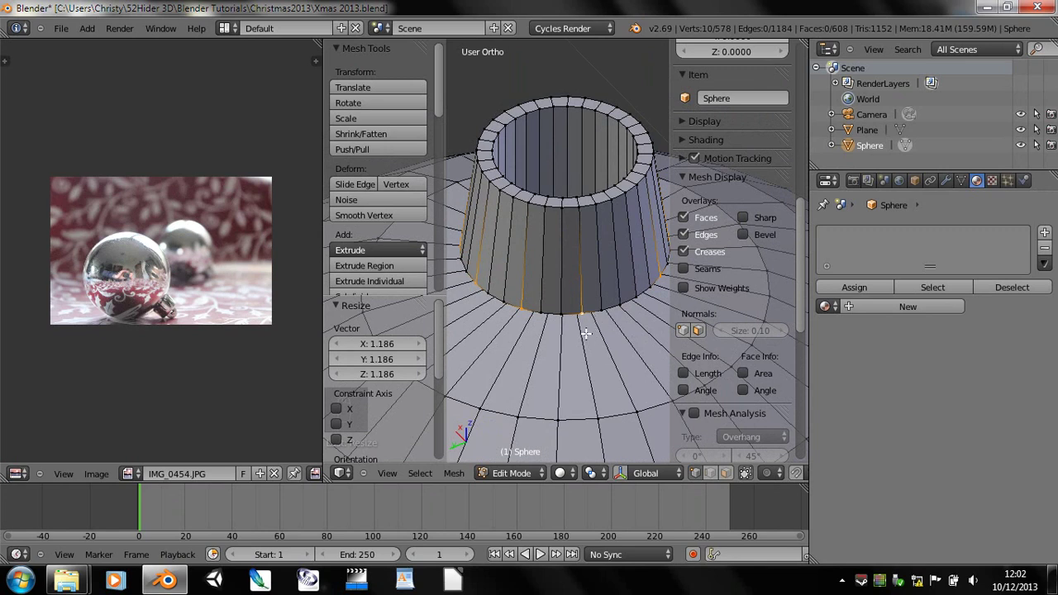
# - Try raising the selected rim vertices along Z by about 0.082, and undo the move
pyautogui.press('g')
pyautogui.press('z')
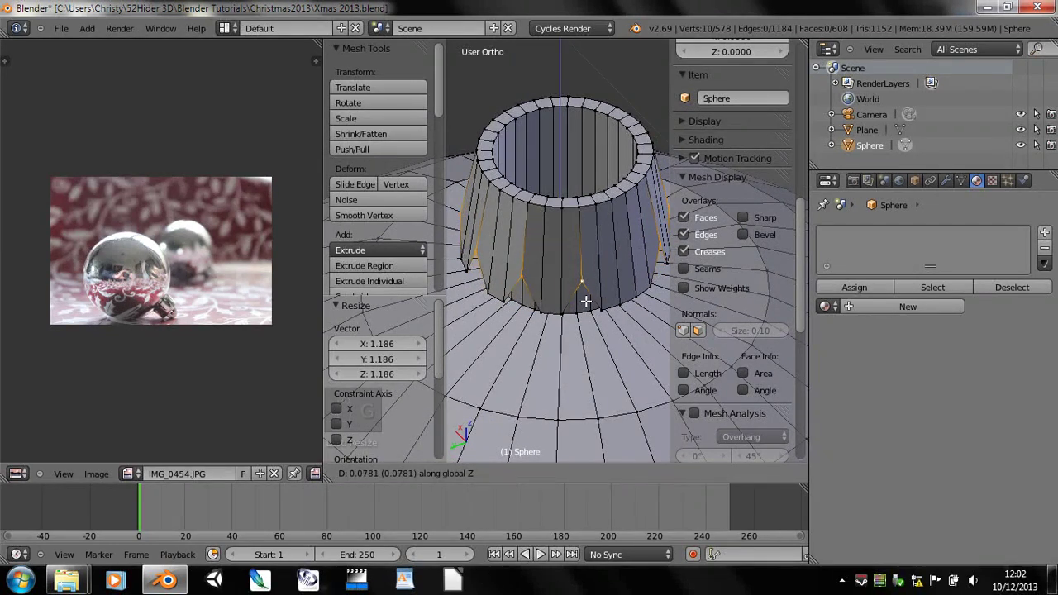
pyautogui.click(583, 302)
pyautogui.moveTo(584, 302); pyautogui.dragTo(452, 270, button='middle')
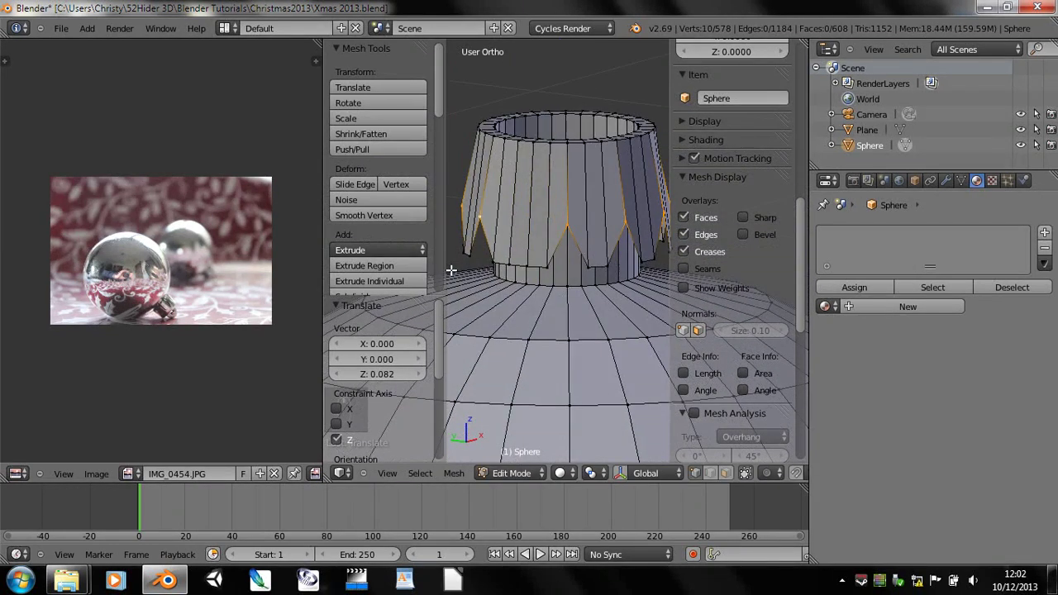
pyautogui.hotkey('ctrl', 'z')
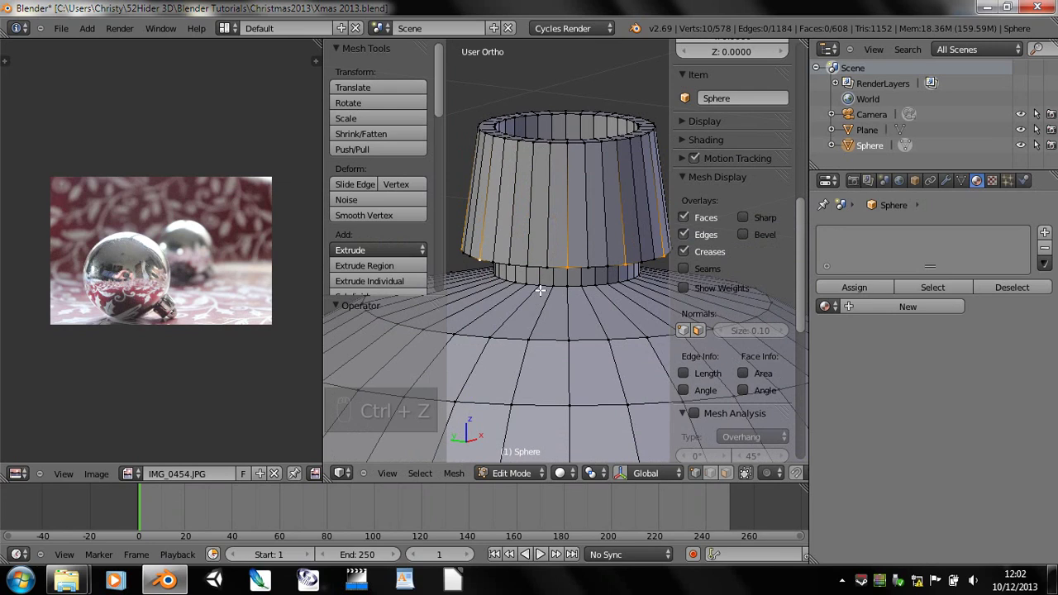
# - Slide the selected rim vertices up along their edges by a factor of about 0.255 and check the cap in Object Mode
pyautogui.press('g')
pyautogui.press('g')
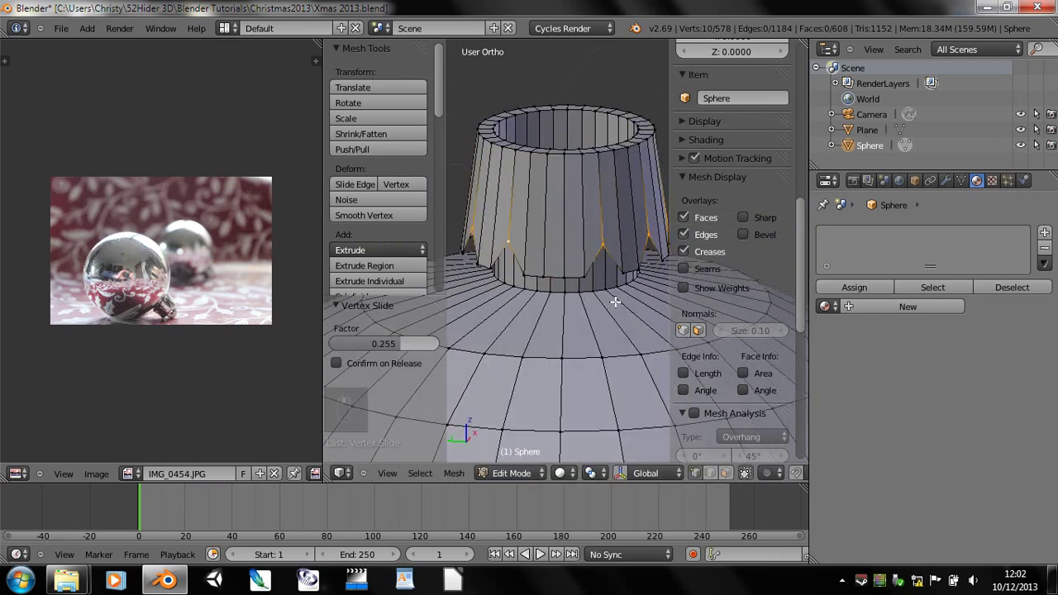
pyautogui.press('Tab')
pyautogui.scroll(-5, 551, 314)
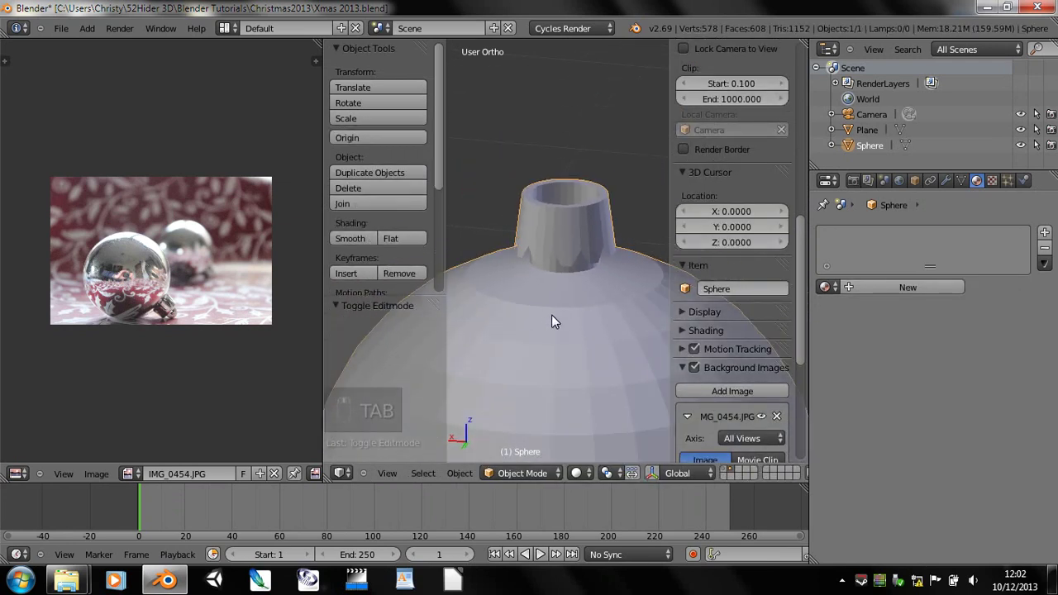
pyautogui.scroll(3, 554, 298)
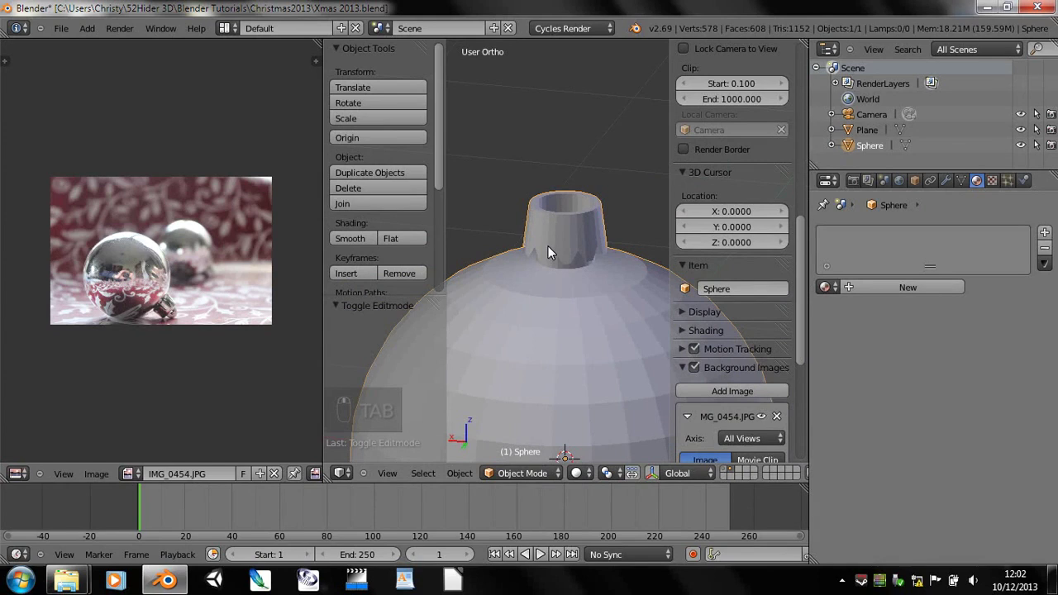
# - Add a loop cut around the inner neck wall and delete the ring of faces between it and the inner top edge
pyautogui.press('Tab')
pyautogui.moveTo(548, 293); pyautogui.dragTo(562, 245, button='middle')
pyautogui.scroll(2, 550, 249)
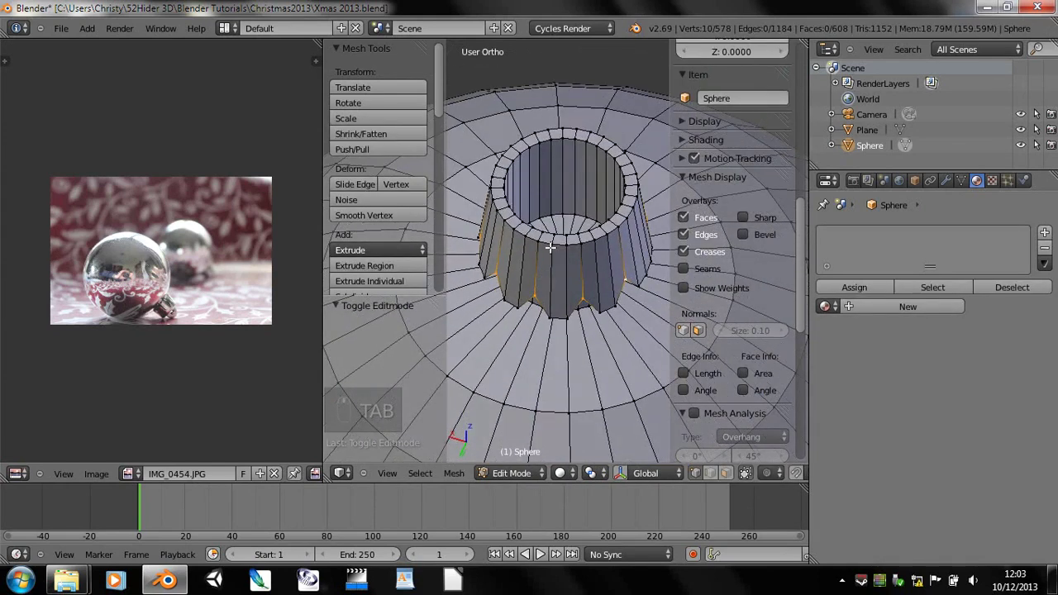
pyautogui.hotkey('ctrl', 'r')
pyautogui.click(568, 195)
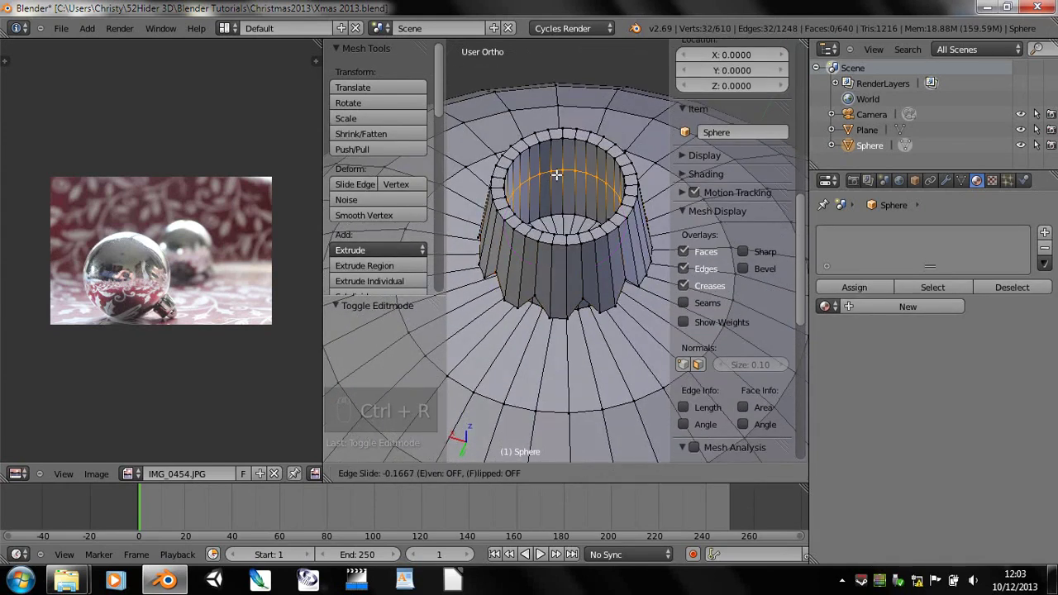
pyautogui.click(569, 190)
pyautogui.keyDown('alt'); pyautogui.keyDown('shift'); pyautogui.click(543, 144); pyautogui.keyUp('shift'); pyautogui.keyUp('alt')
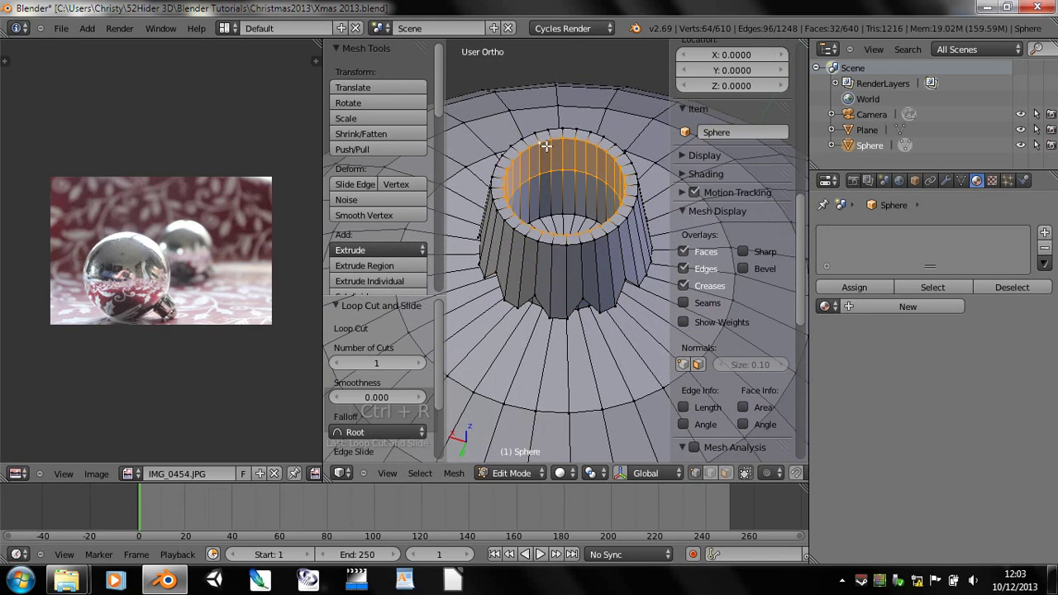
pyautogui.press('x')
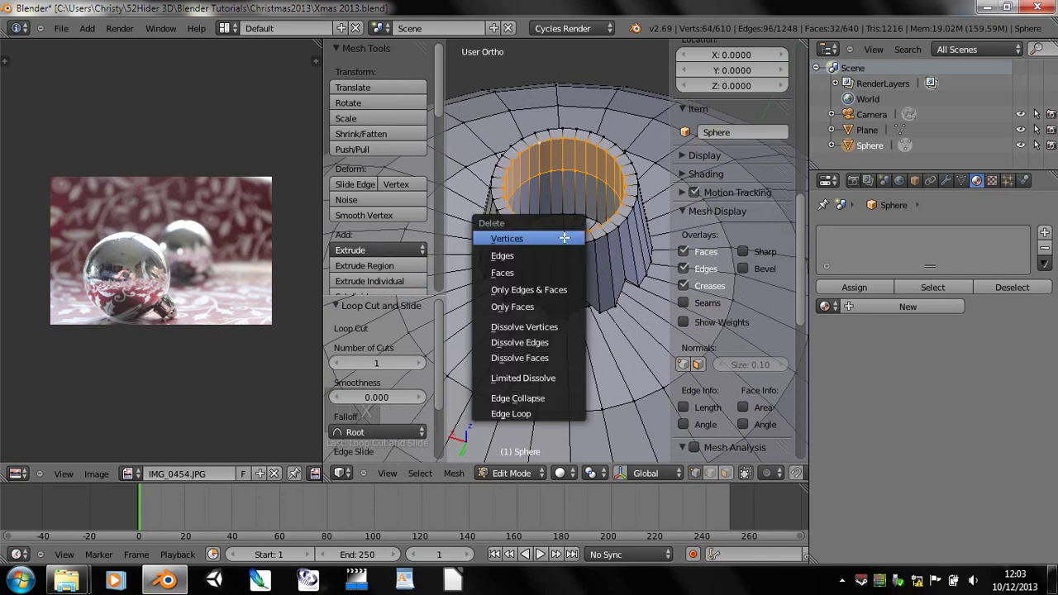
pyautogui.click(531, 271)
pyautogui.moveTo(594, 258); pyautogui.dragTo(683, 256, button='middle')
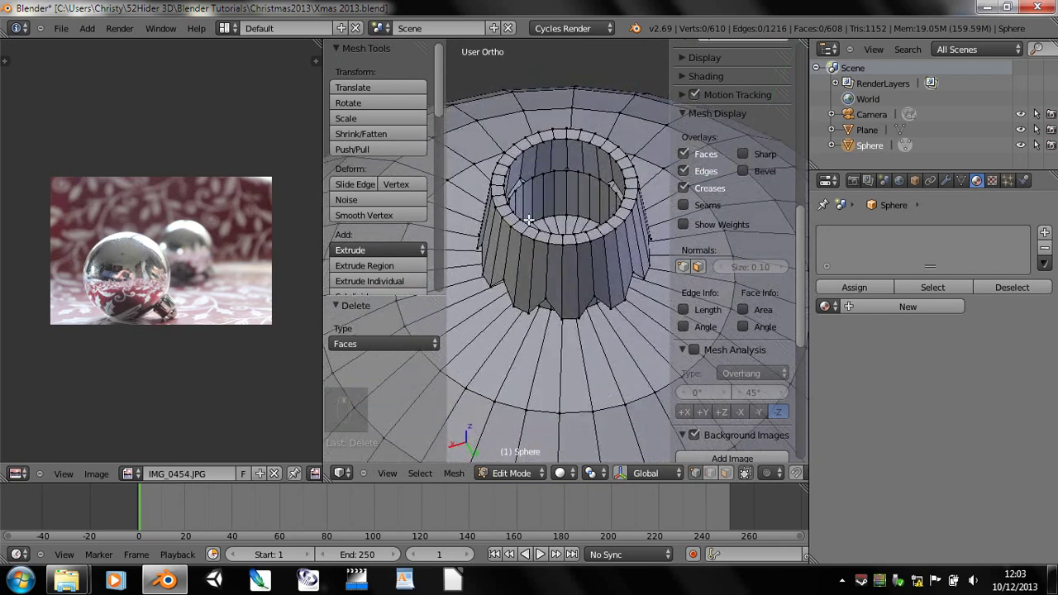
# - Scale the cap's inner top loop down to about 0.85 and raise it by about 0.012
pyautogui.keyDown('alt'); pyautogui.rightClick(502, 187); pyautogui.keyUp('alt')
pyautogui.moveTo(575, 242); pyautogui.dragTo(600, 239, button='middle')
pyautogui.press('f')
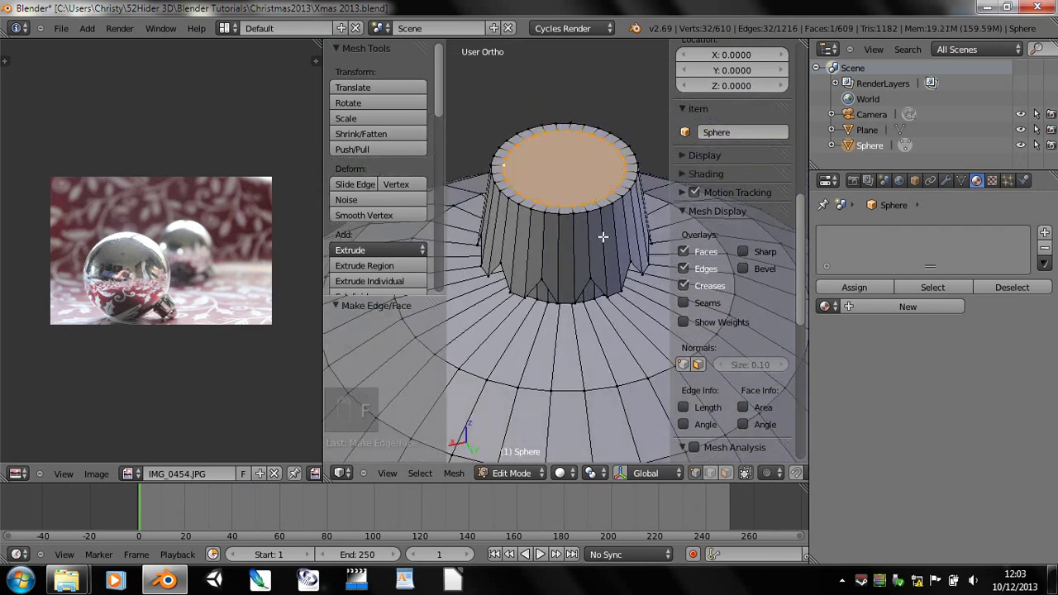
pyautogui.hotkey('ctrl', 'z')
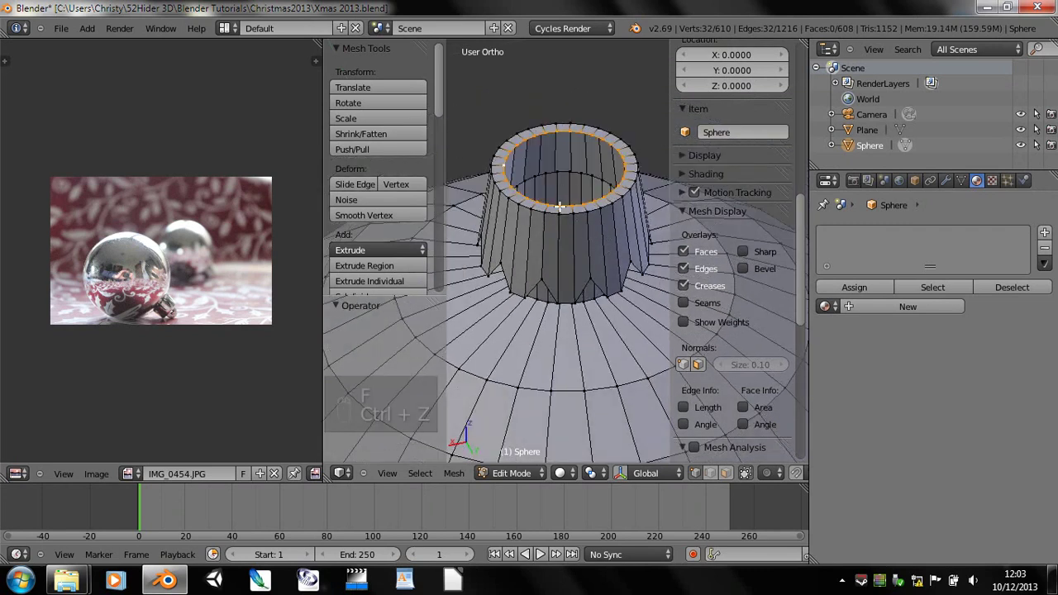
pyautogui.press('s')
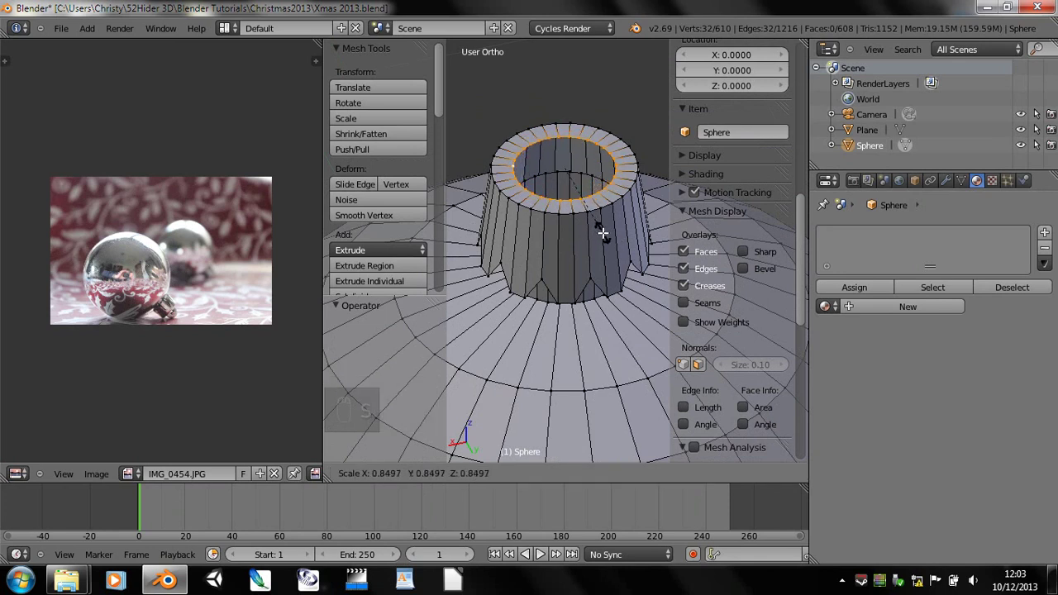
pyautogui.click(602, 234)
pyautogui.press('KP_3')
pyautogui.press('g')
pyautogui.click(598, 209)
pyautogui.moveTo(598, 209); pyautogui.dragTo(590, 237, button='middle')
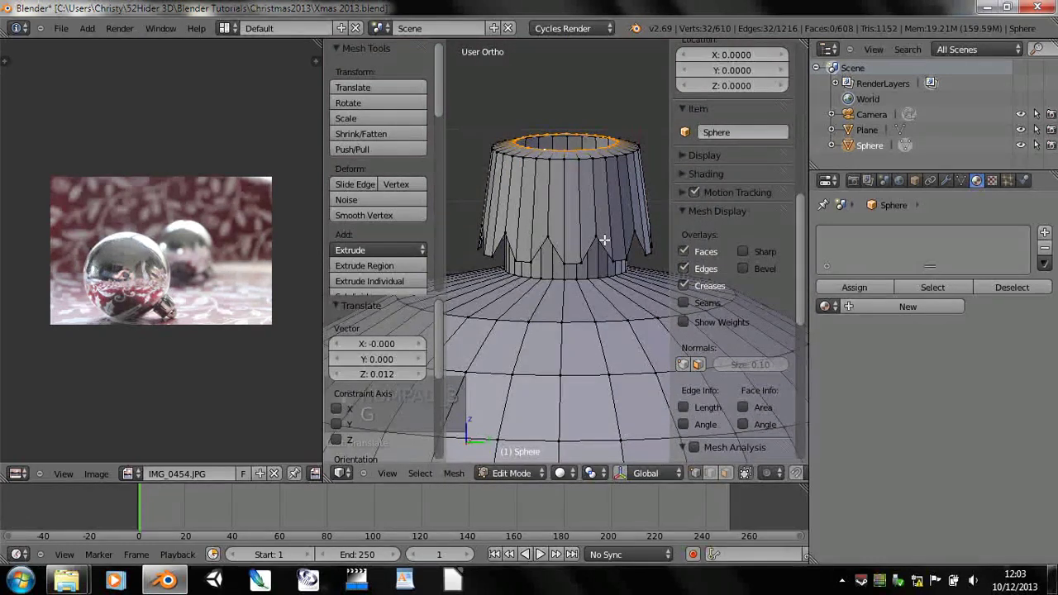
# - Extrude the inner top loop up by about 0.026, scale it inward, and raise it along Z by about 0.005
pyautogui.press('e')
pyautogui.click(599, 228)
pyautogui.press('s')
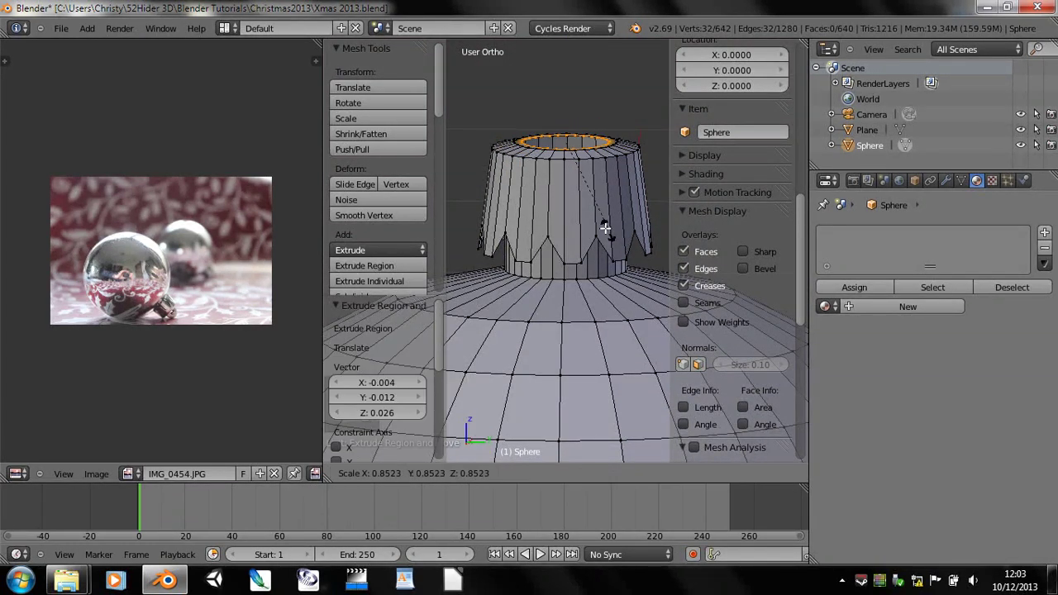
pyautogui.click(585, 213)
pyautogui.press('g')
pyautogui.press('z')
pyautogui.click(590, 217)
pyautogui.moveTo(593, 220); pyautogui.dragTo(649, 248, button='middle')
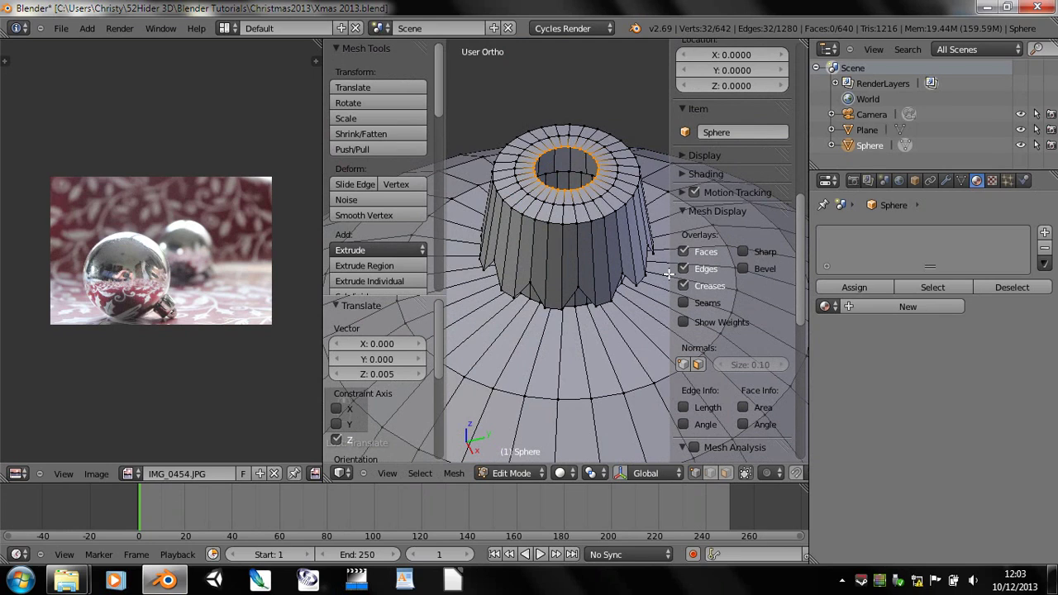
# - Compare the cap with the reference photo, fill its top opening with a face, and check the shape in Object Mode
pyautogui.scroll(2, 185, 271)
pyautogui.scroll(2, 185, 362)
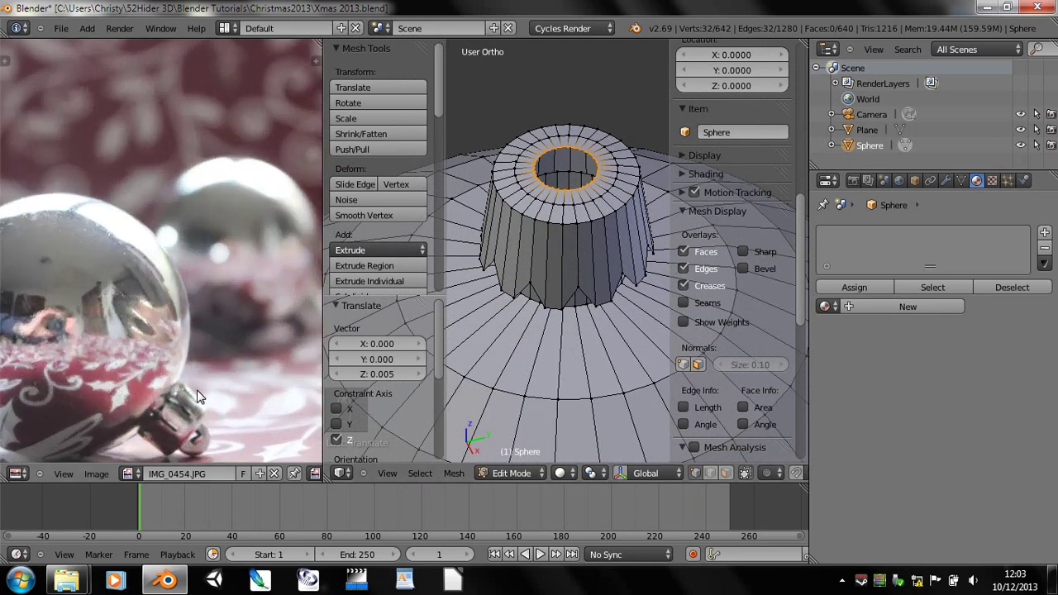
pyautogui.moveTo(198, 393); pyautogui.dragTo(187, 363, button='middle')
pyautogui.scroll(3, 573, 253)
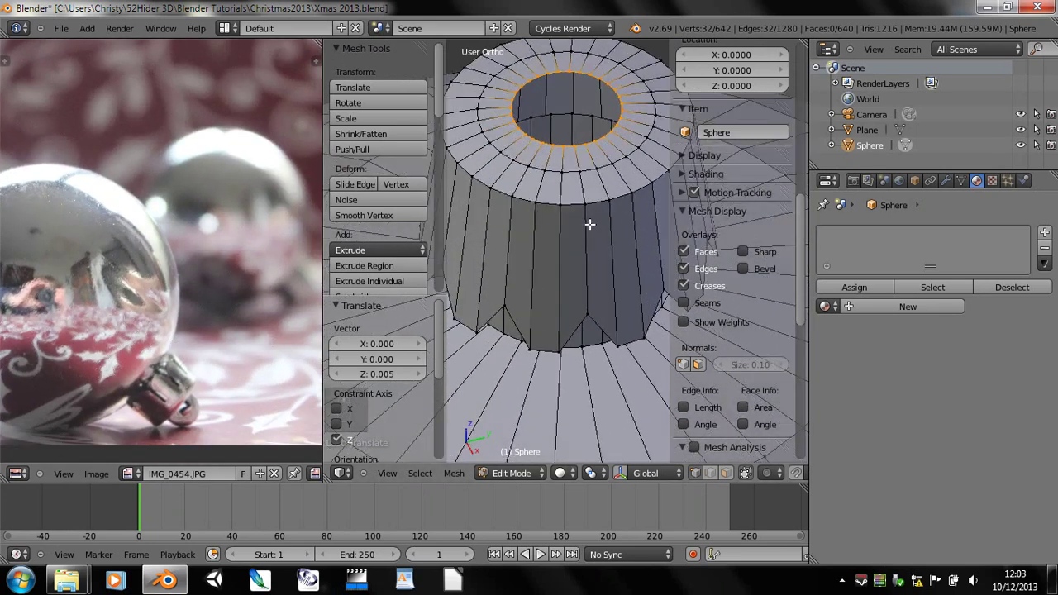
pyautogui.press('f')
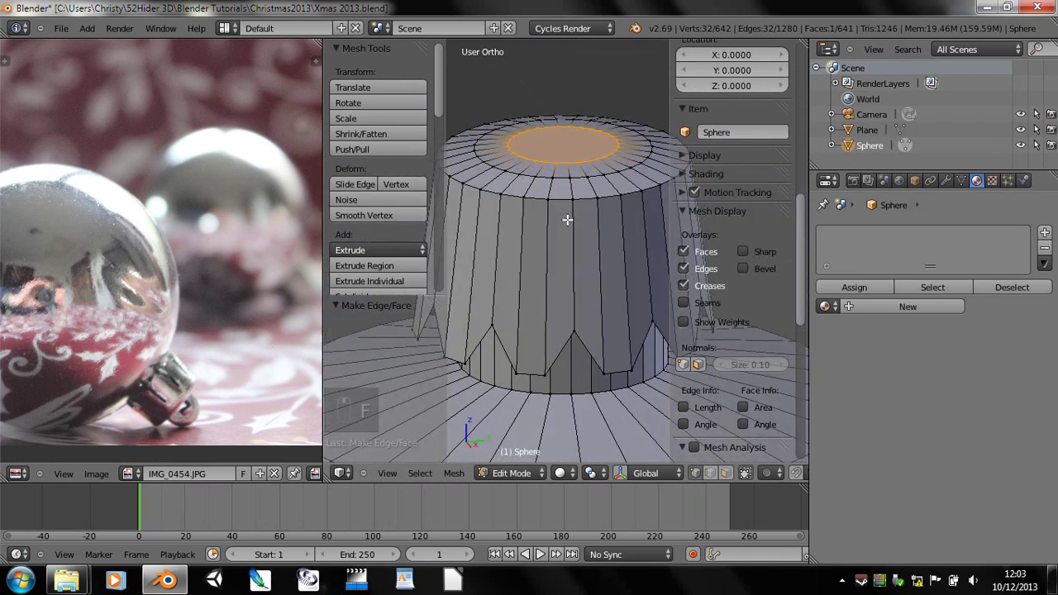
pyautogui.press('KP_3')
pyautogui.press('Tab')
pyautogui.scroll(-3, 570, 209)
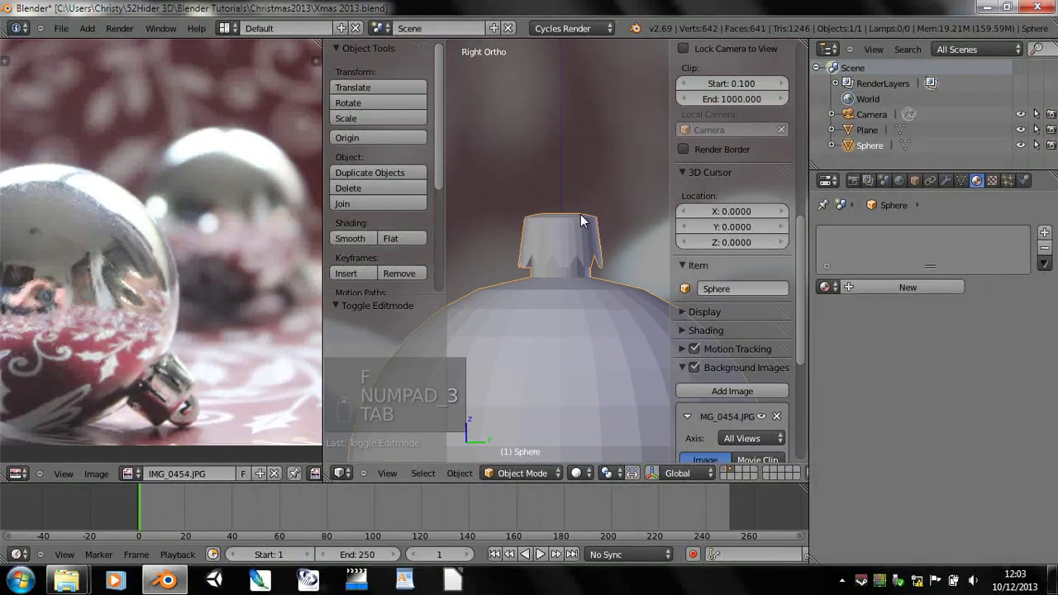
# - In wireframe Edit Mode, snap the 3D cursor to the selected face on top of the cap
pyautogui.press('Tab')
pyautogui.scroll(3, 592, 228)
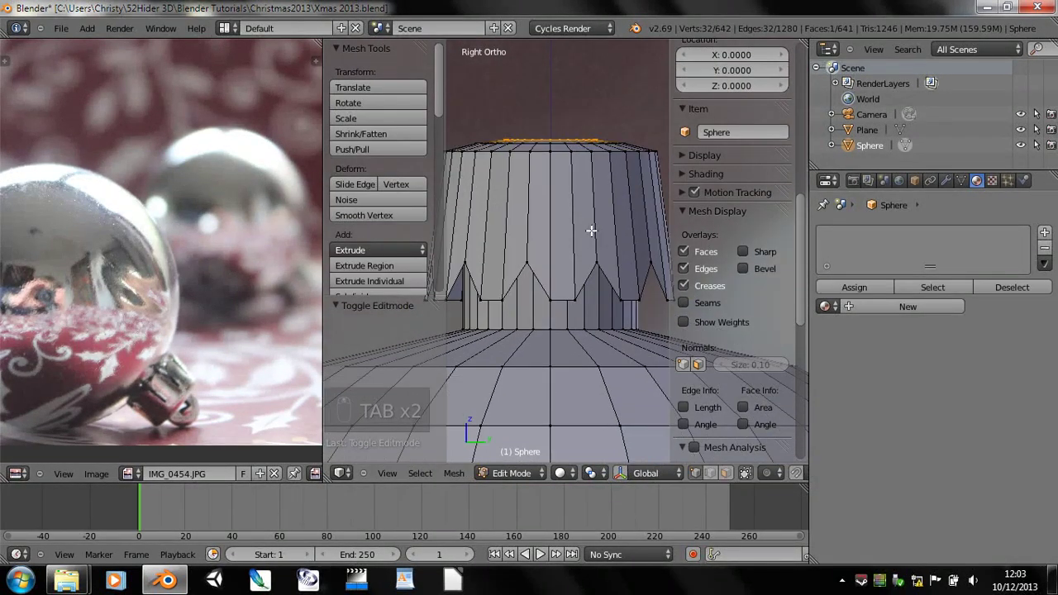
pyautogui.press('z')
pyautogui.scroll(-2, 552, 229)
pyautogui.hotkey('shift', 's')
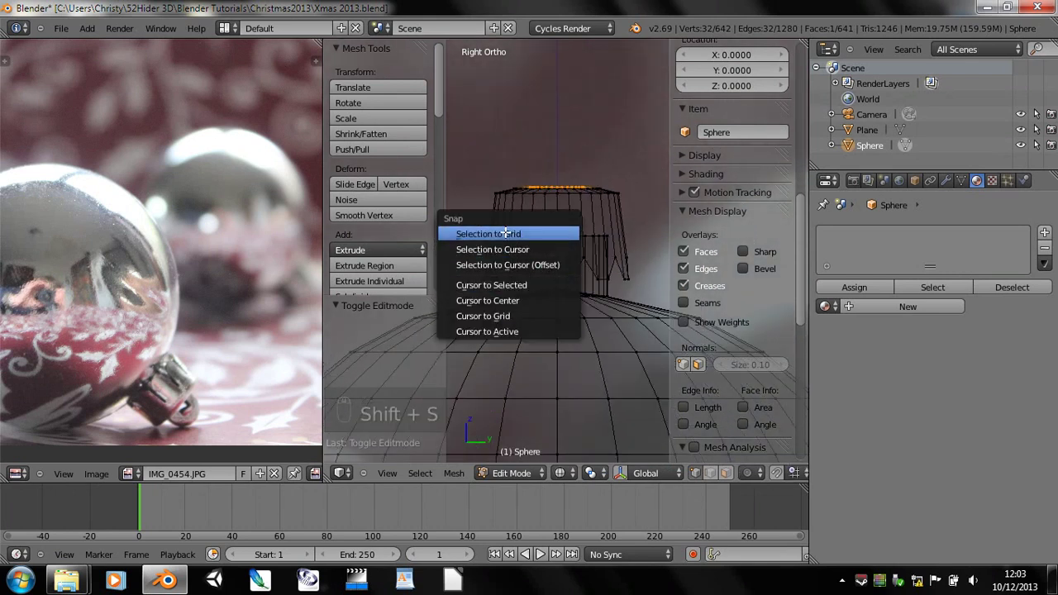
pyautogui.click(517, 284)
pyautogui.scroll(3, 598, 235)
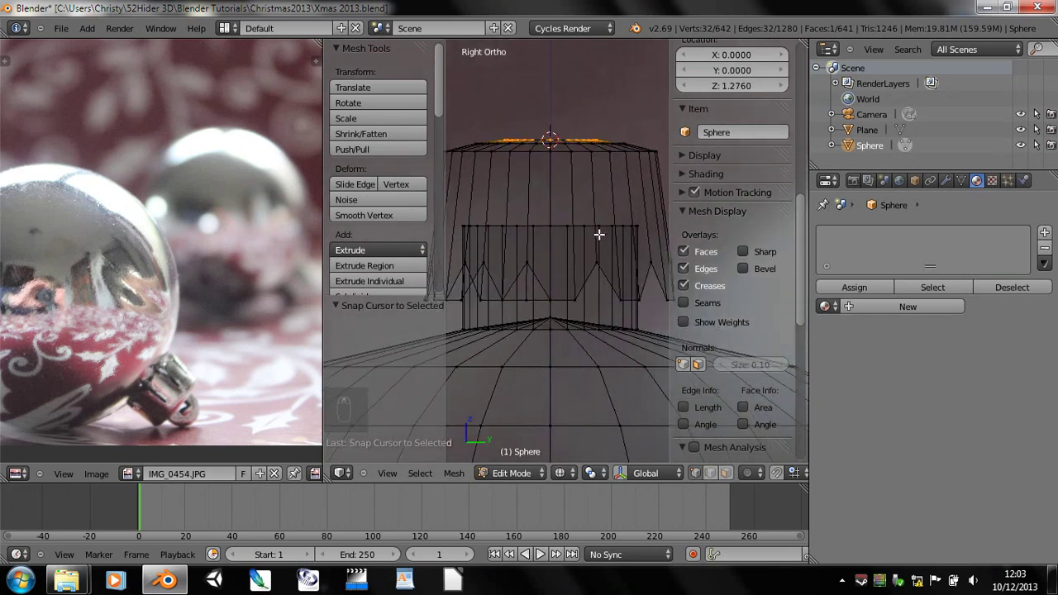
# - Add a cube at the 3D cursor and scale it down to about 0.202, followed by about 0.331
pyautogui.hotkey('shift', 'a')
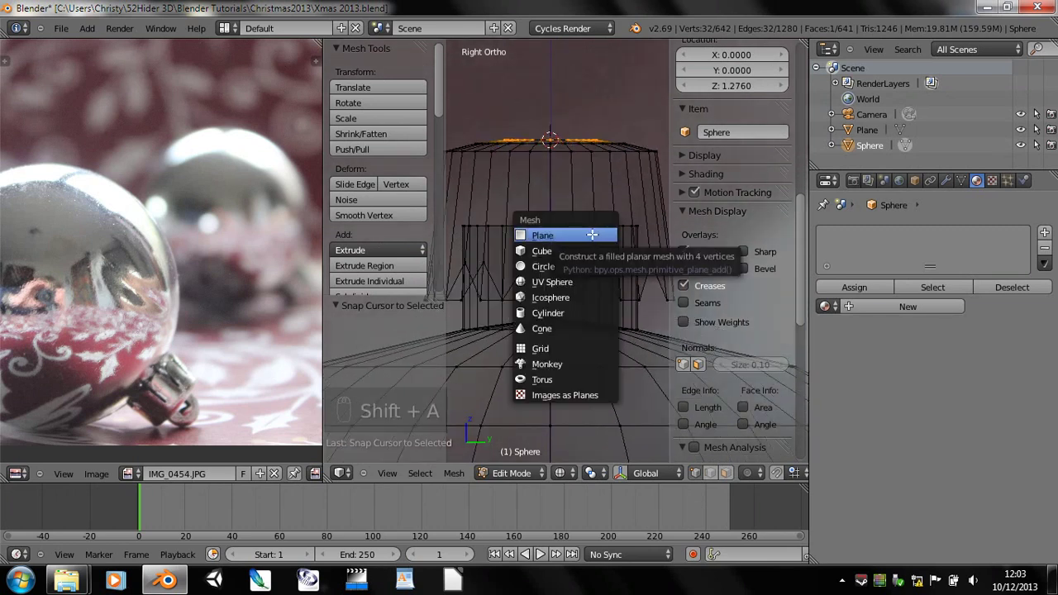
pyautogui.click(547, 249)
pyautogui.scroll(-6, 550, 256)
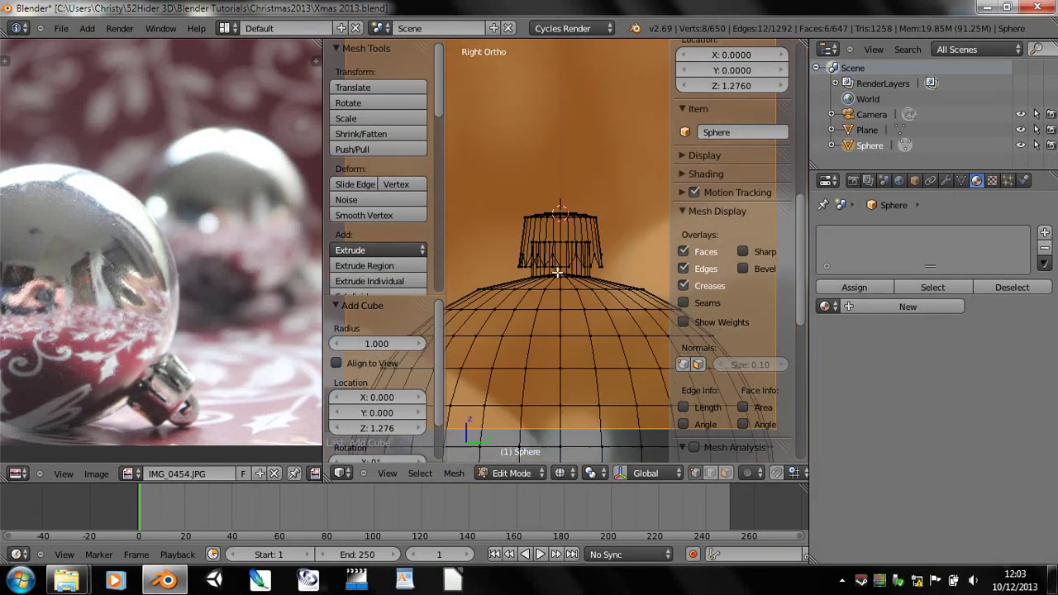
pyautogui.press('s')
pyautogui.click(552, 263)
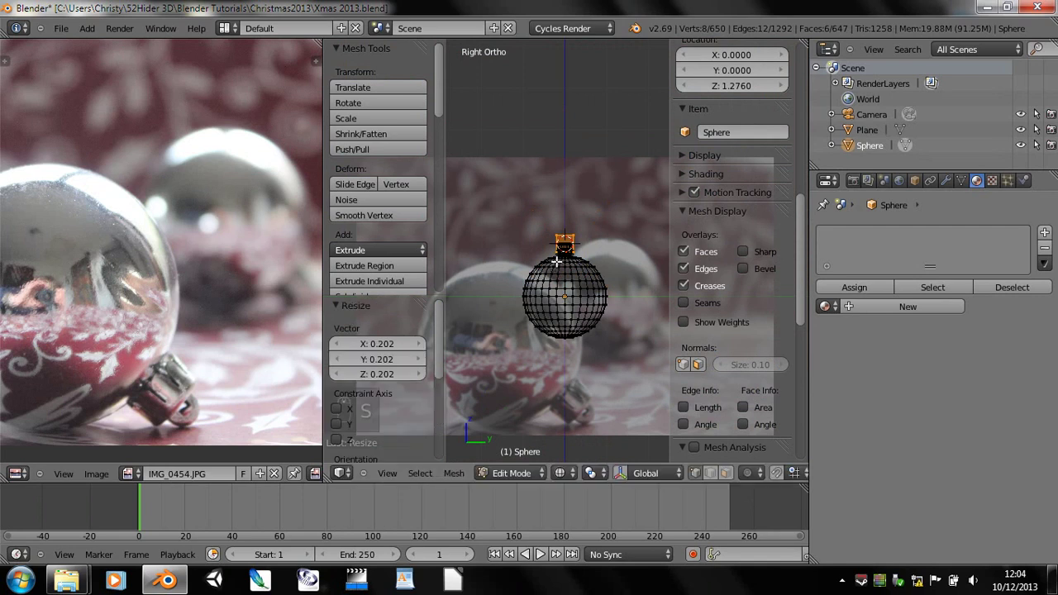
pyautogui.scroll(4, 561, 271)
pyautogui.scroll(4, 561, 270)
pyautogui.press('s')
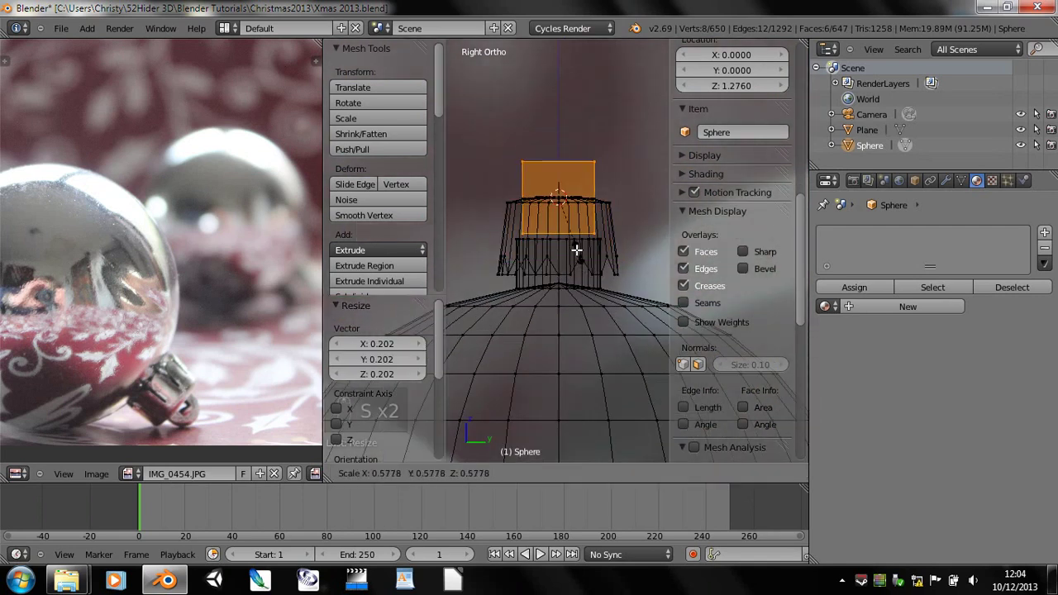
pyautogui.click(568, 229)
# - In top view, narrow the small cube along the X axis to a scale of about 0.295
pyautogui.press('KP_7')
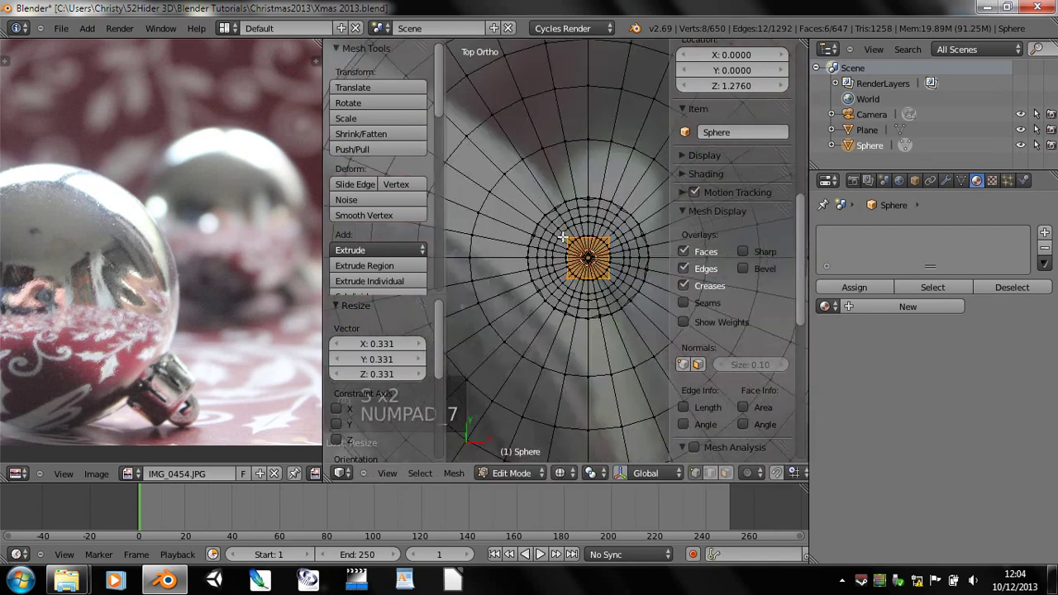
pyautogui.press('s')
pyautogui.press('x')
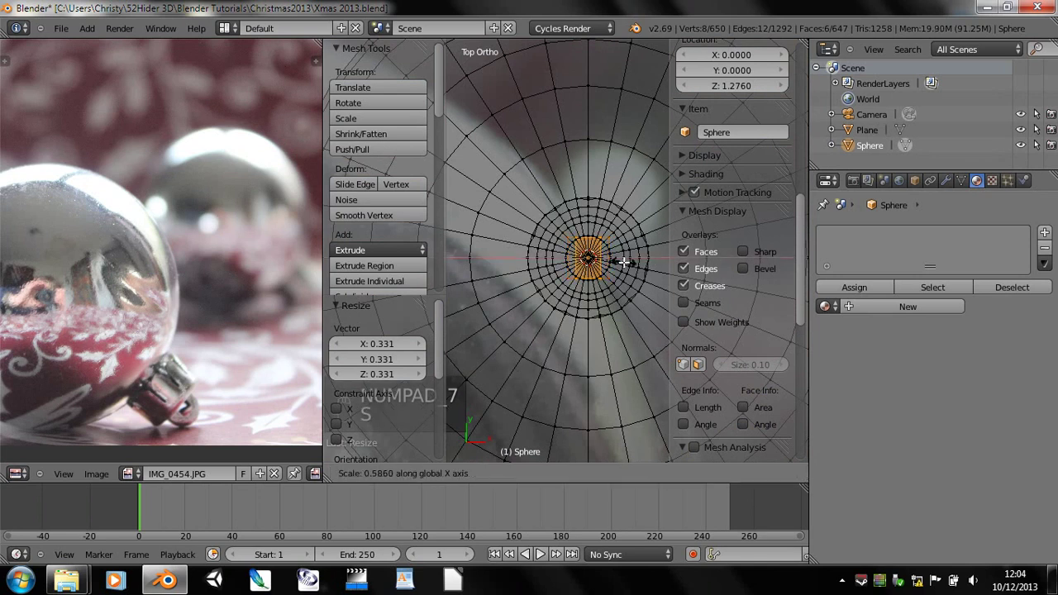
pyautogui.click(613, 263)
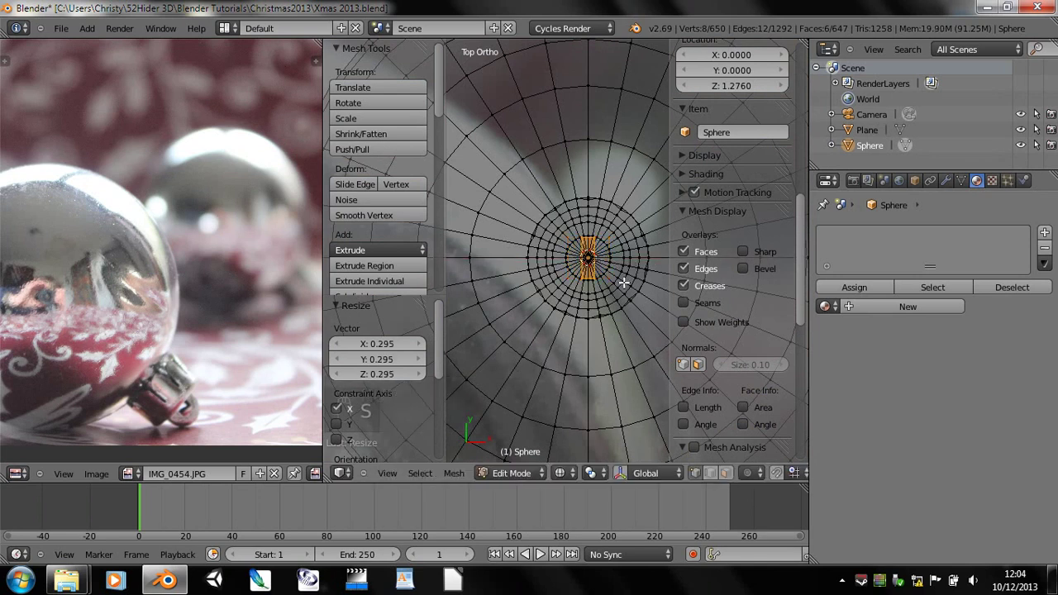
# - In right view, raise the small hanger block 0.040 along the Z axis so it stands on top of the cap
pyautogui.press('z')
pyautogui.moveTo(593, 292)
pyautogui.mouseDown(button='middle')
pyautogui.moveTo(520, 189)
pyautogui.moveTo(590, 250)
pyautogui.moveTo(560, 208)
pyautogui.moveTo(555, 284)
pyautogui.mouseUp(button='middle')
pyautogui.press('z')
pyautogui.press('KP_1')
pyautogui.press('KP_3')
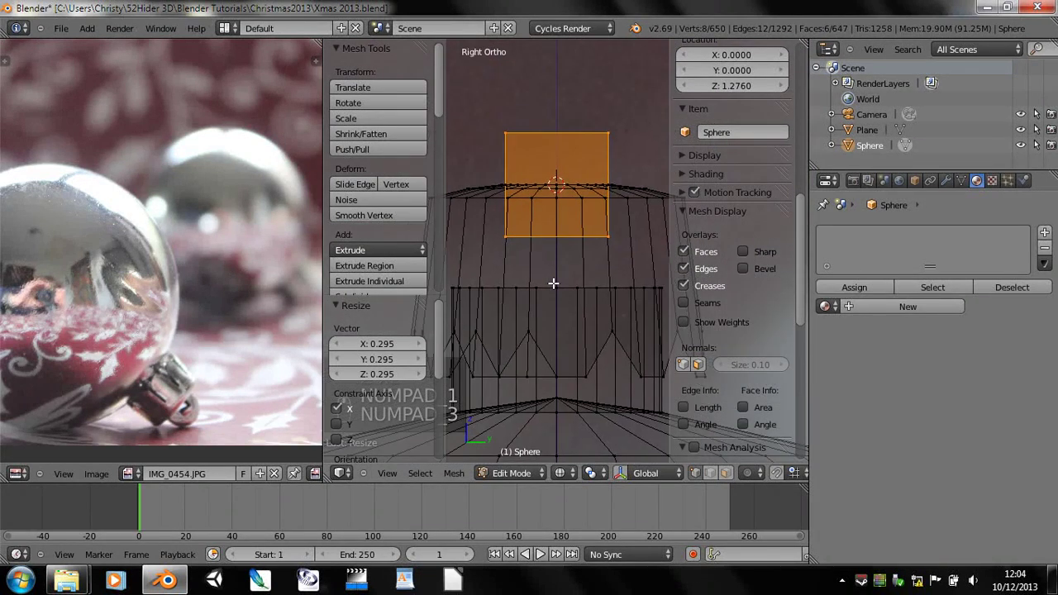
pyautogui.press('g')
pyautogui.press('z')
pyautogui.click(557, 252)
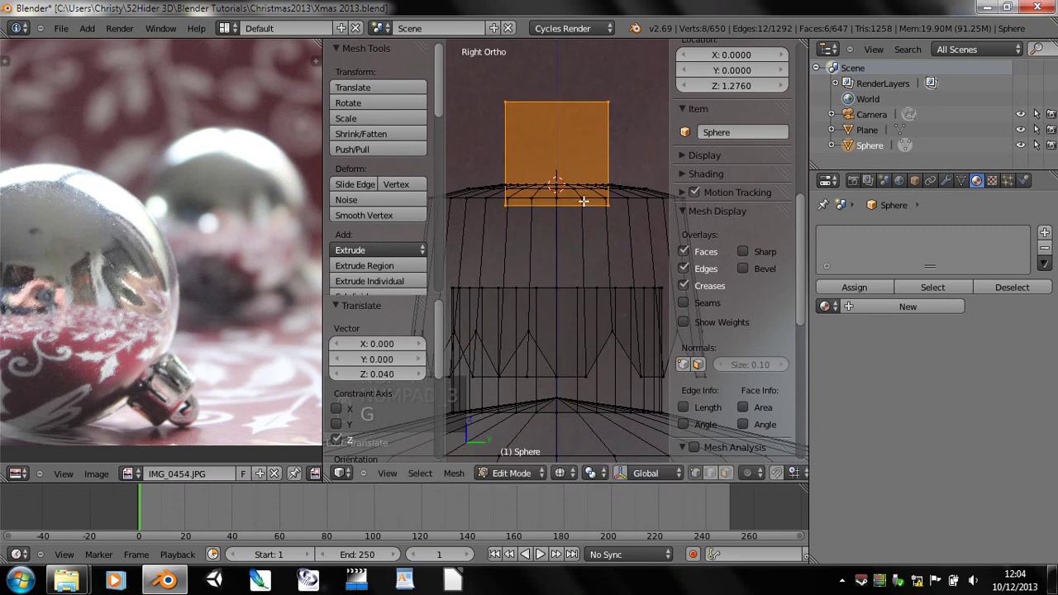
# - Add one horizontal loop cut around the hanger block, about a third of its height below the top
pyautogui.keyDown('shift'); pyautogui.moveTo(578, 219); pyautogui.dragTo(576, 245, button='middle'); pyautogui.keyUp('shift')
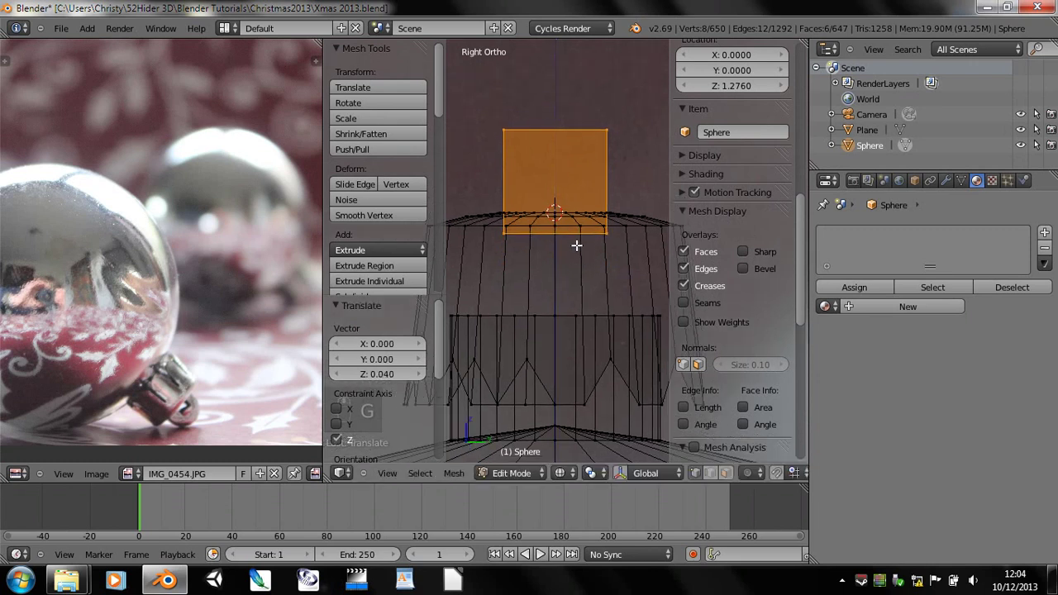
pyautogui.hotkey('ctrl', 'r')
pyautogui.click(503, 151)
pyautogui.click(506, 139)
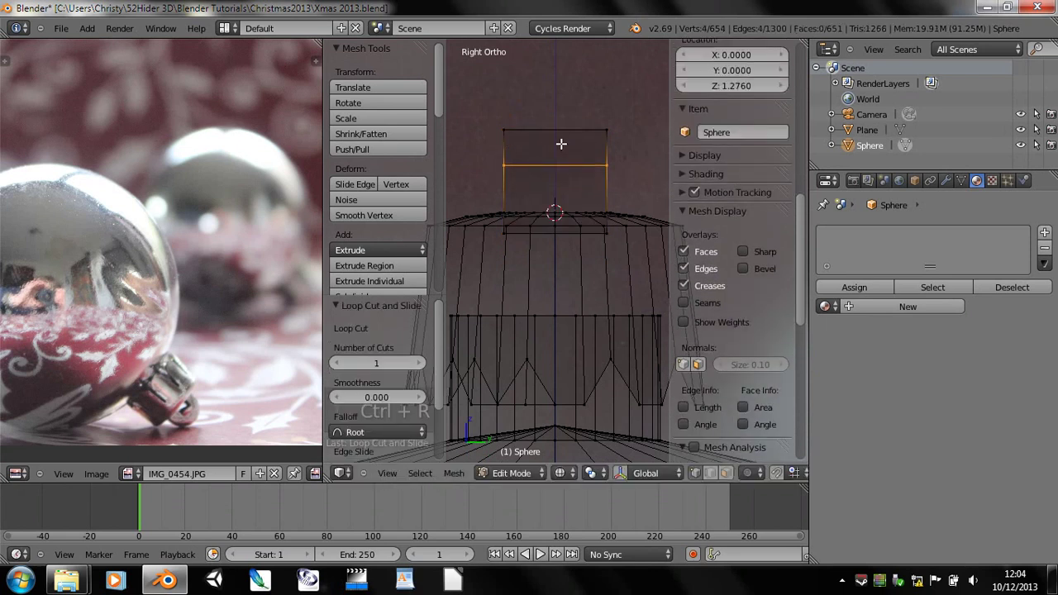
# - Select the hanger block's top vertices and narrow them along the Y axis to a scale of about 0.477
pyautogui.press('a')
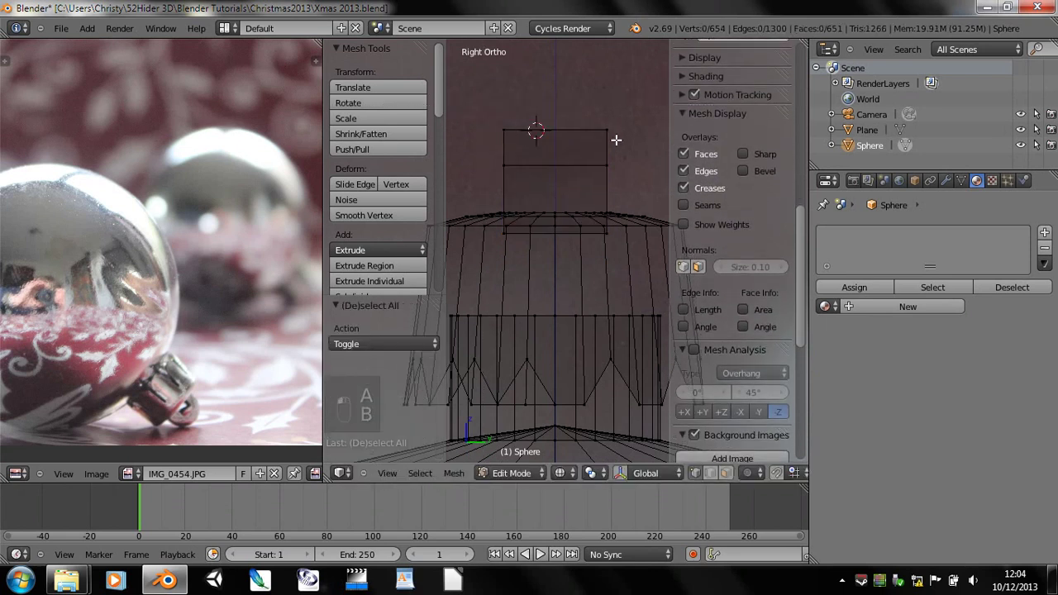
pyautogui.press('b')
pyautogui.click(586, 144)
pyautogui.moveTo(487, 118); pyautogui.dragTo(623, 144)
pyautogui.press('b')
pyautogui.click(623, 145)
pyautogui.press('s')
pyautogui.press('y')
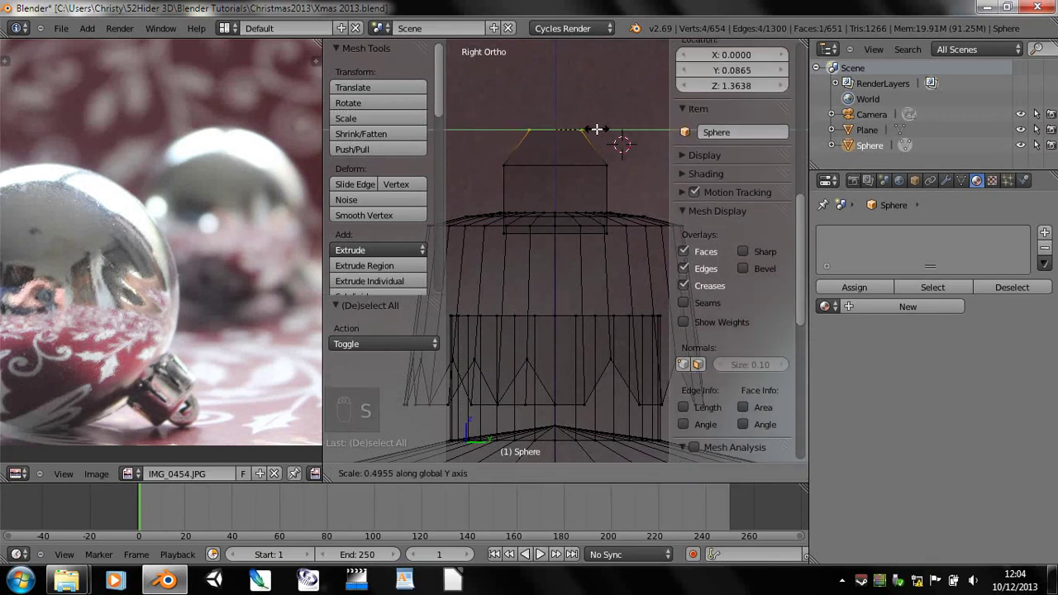
pyautogui.click(592, 129)
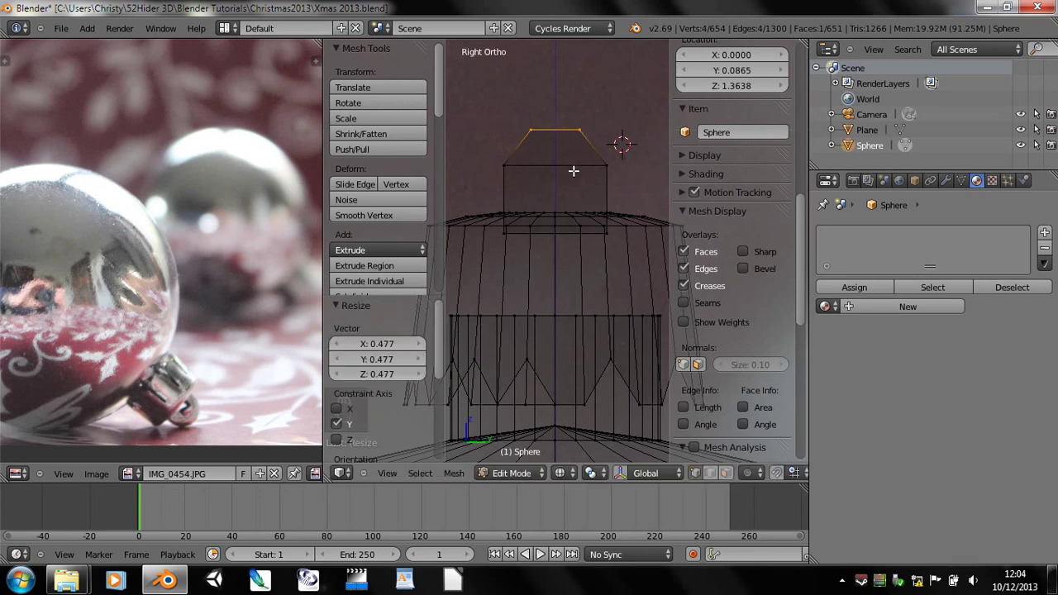
pyautogui.hotkey('ctrl', 'l')
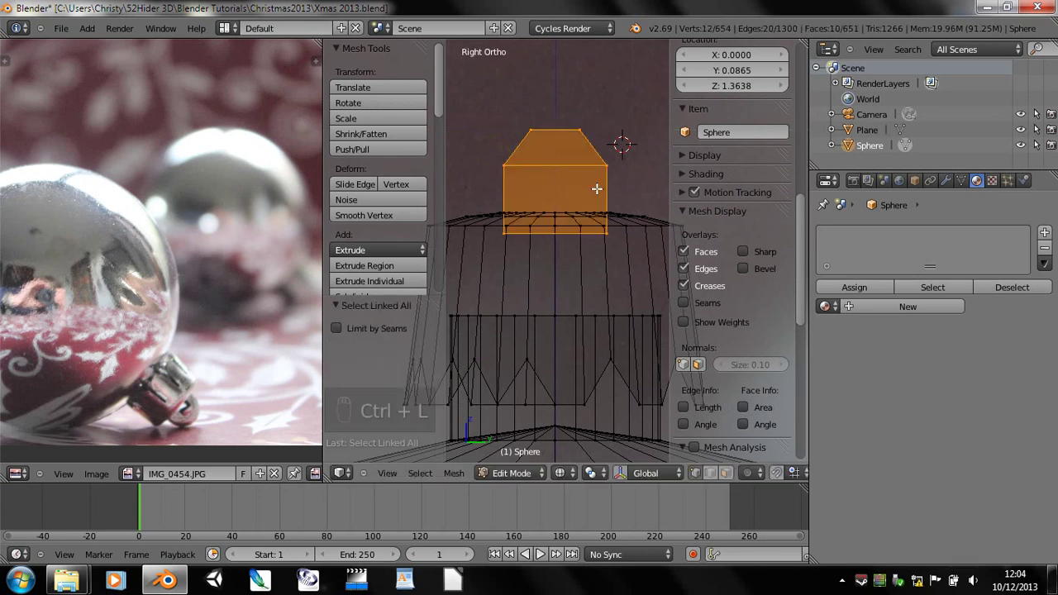
pyautogui.press('w')
pyautogui.click(590, 200)
pyautogui.moveTo(592, 190); pyautogui.dragTo(665, 214, button='middle')
pyautogui.hotkey('ctrl', 'z')
pyautogui.press('KP_3')
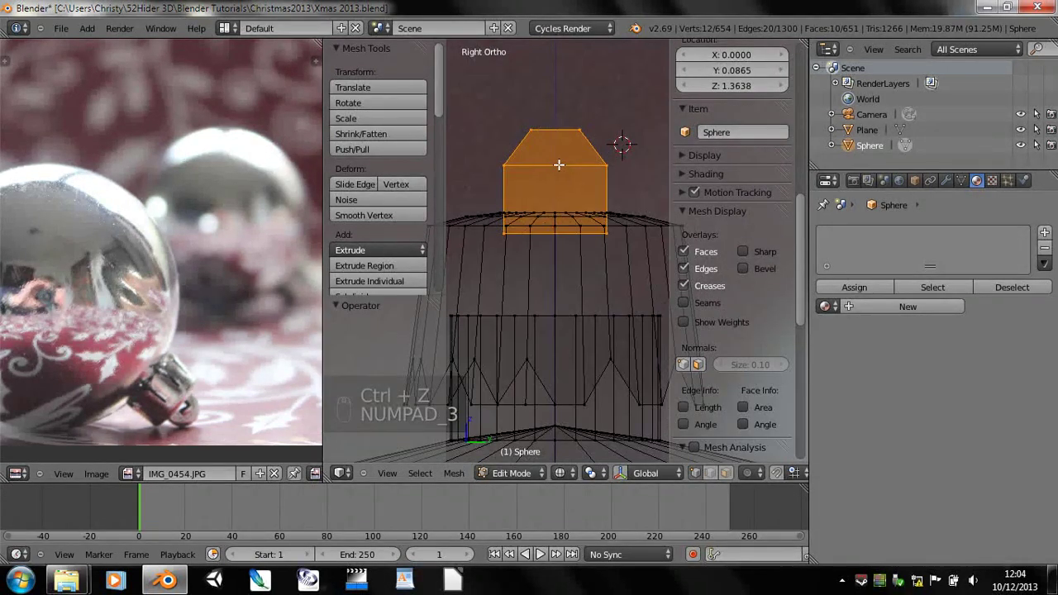
# - Add a centred loop cut in the hanger's tapered section and widen it along the Y axis to a scale of about 1.228
pyautogui.hotkey('ctrl', 'r')
pyautogui.click(611, 146)
pyautogui.rightClick(611, 146)
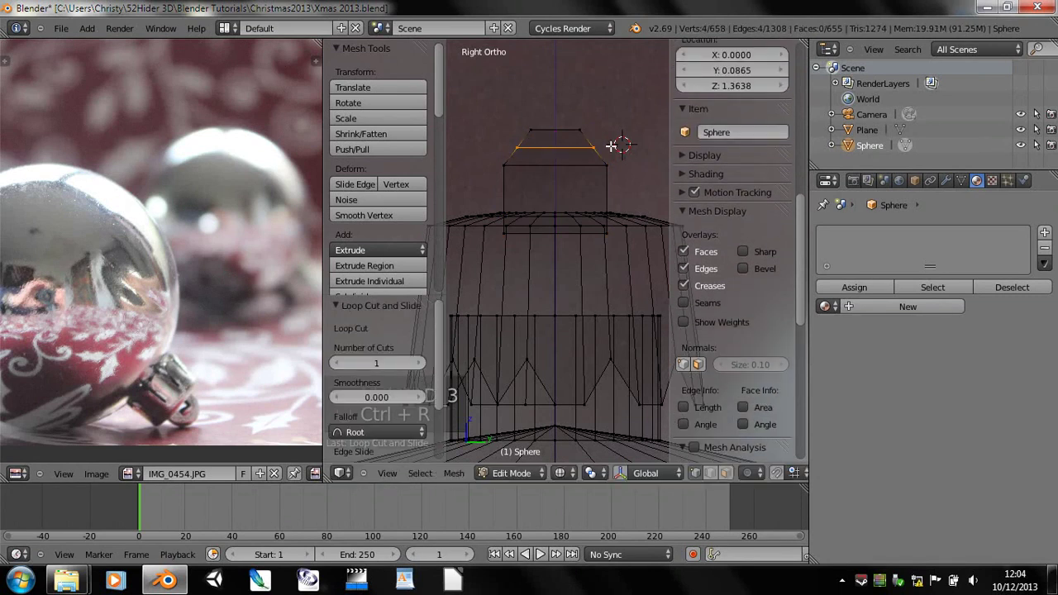
pyautogui.press('s')
pyautogui.press('y')
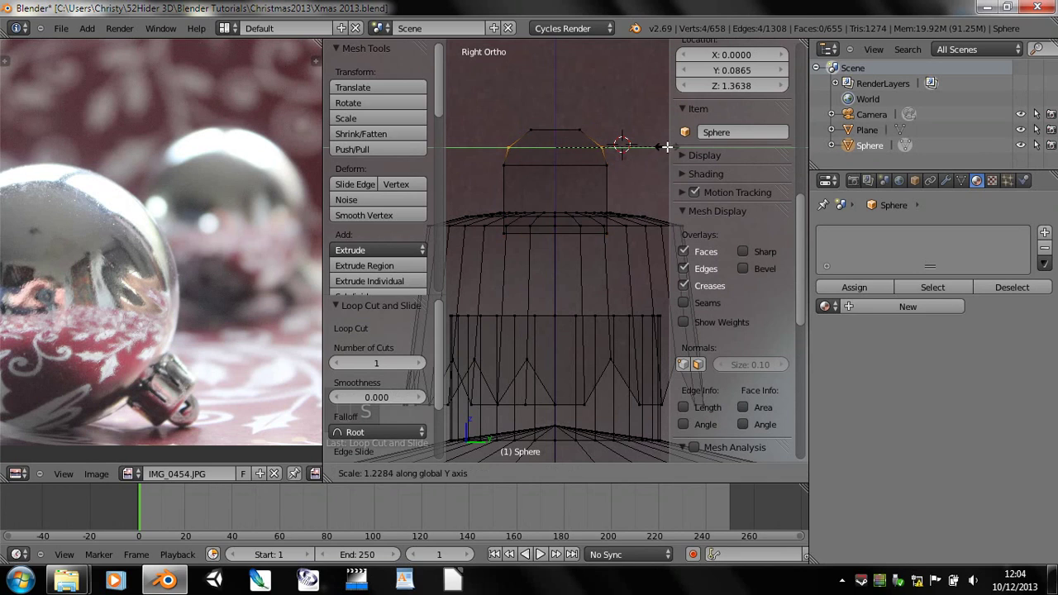
pyautogui.click(666, 147)
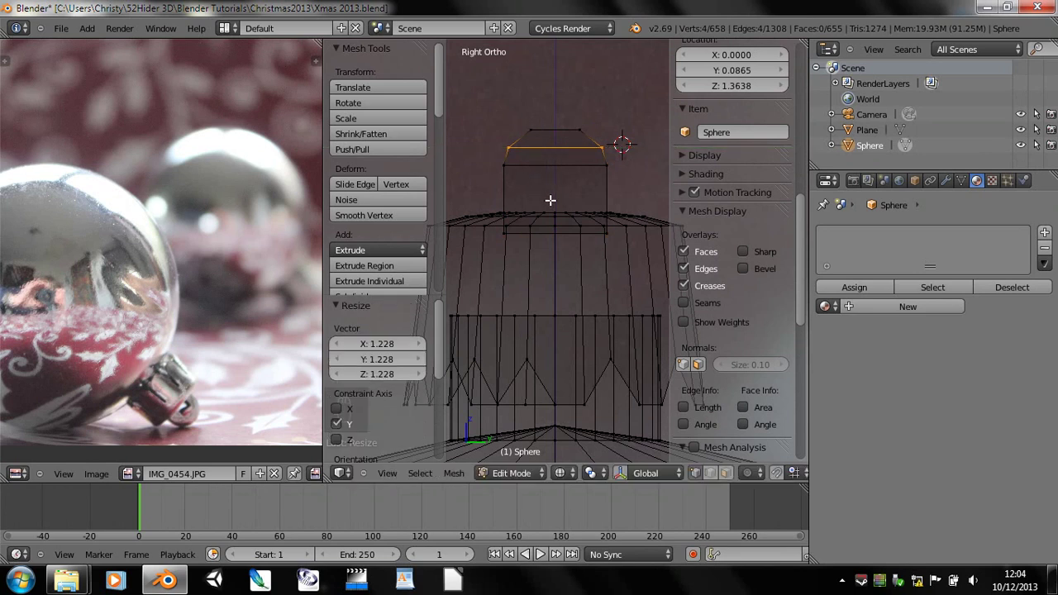
# - In face selection mode, select the hanger's two large opposite lower faces and inset them by about 0.017
pyautogui.click(727, 473)
pyautogui.rightClick(529, 211)
pyautogui.moveTo(555, 194); pyautogui.dragTo(635, 201, button='middle')
pyautogui.keyDown('alt'); pyautogui.rightClick(635, 201); pyautogui.keyUp('alt')
pyautogui.moveTo(619, 256); pyautogui.dragTo(559, 251, button='middle')
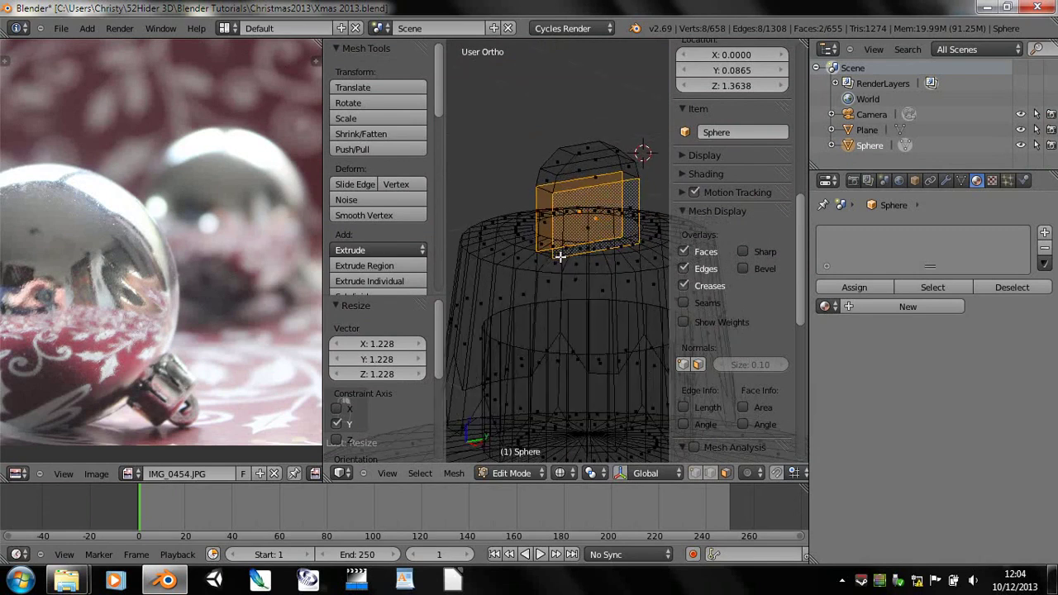
pyautogui.press('i')
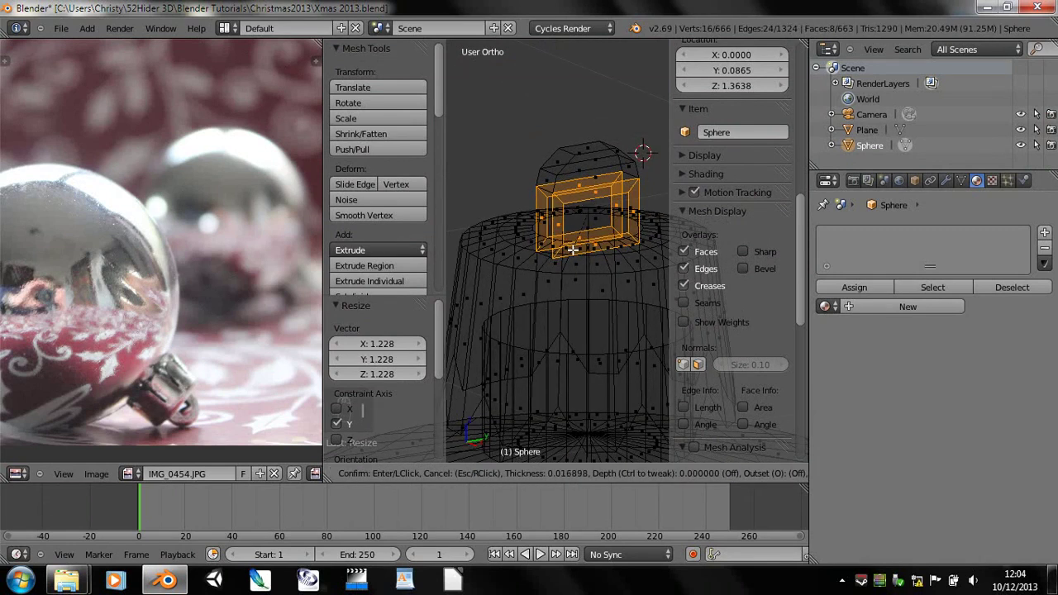
pyautogui.click(574, 248)
# - In solid shading, select the two inner inset faces on either side of the hanger and delete them
pyautogui.moveTo(574, 250)
pyautogui.mouseDown(button='middle')
pyautogui.moveTo(569, 280)
pyautogui.moveTo(565, 245)
pyautogui.moveTo(586, 237)
pyautogui.mouseUp(button='middle')
pyautogui.press('z')
pyautogui.rightClick(572, 220)
pyautogui.moveTo(524, 268); pyautogui.dragTo(743, 340, button='middle')
pyautogui.keyDown('shift'); pyautogui.rightClick(602, 204); pyautogui.keyUp('shift')
pyautogui.press('x')
pyautogui.click(611, 233)
pyautogui.moveTo(611, 232); pyautogui.dragTo(564, 311, button='middle')
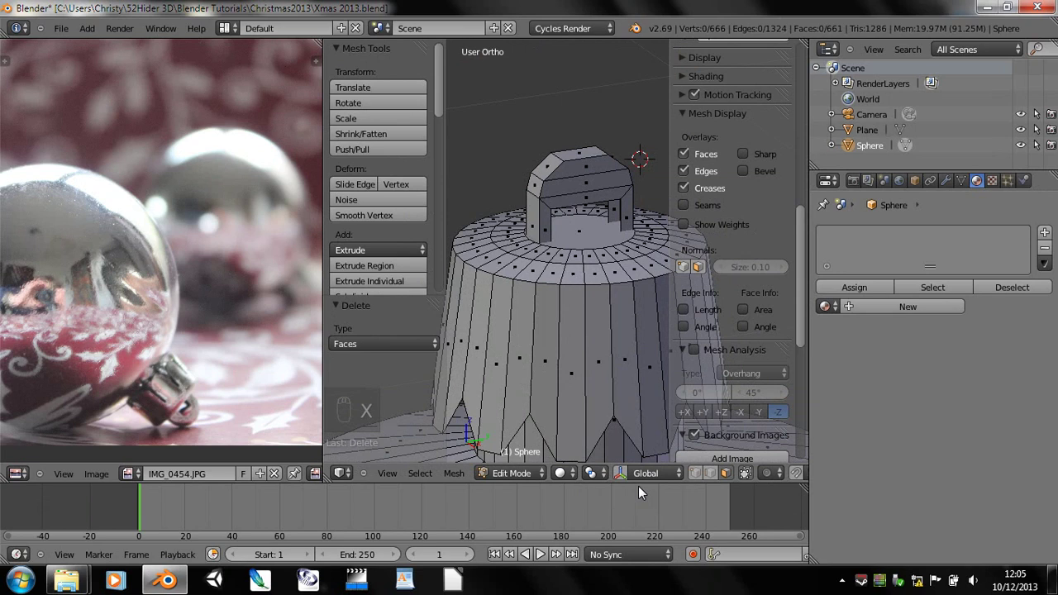
# - Select the edge loops around both hanger openings and connect them with Bridge Edge Loops
pyautogui.keyDown('alt'); pyautogui.rightClick(606, 216); pyautogui.keyUp('alt')
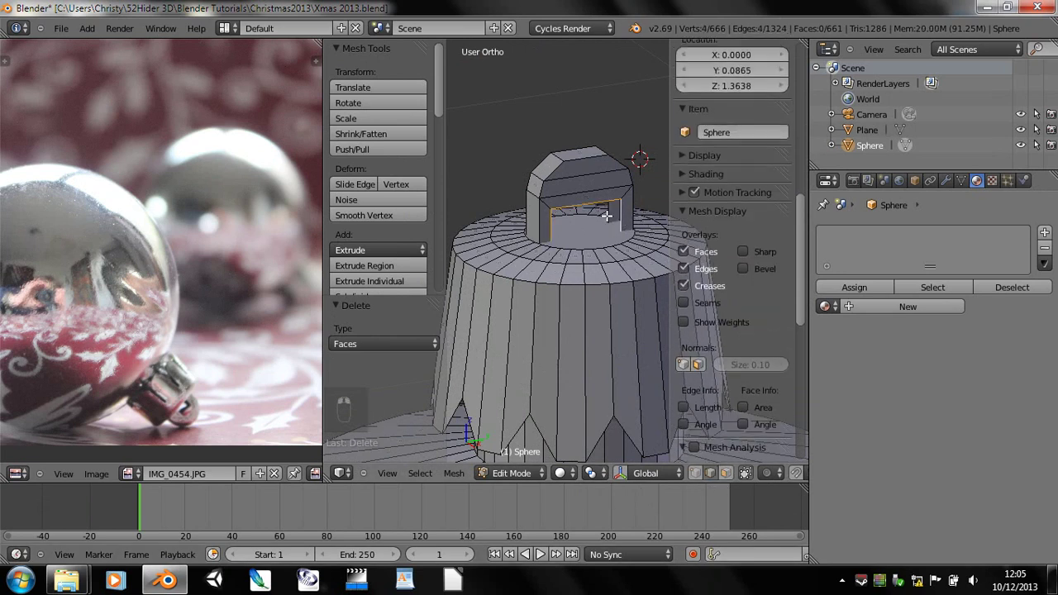
pyautogui.press('f')
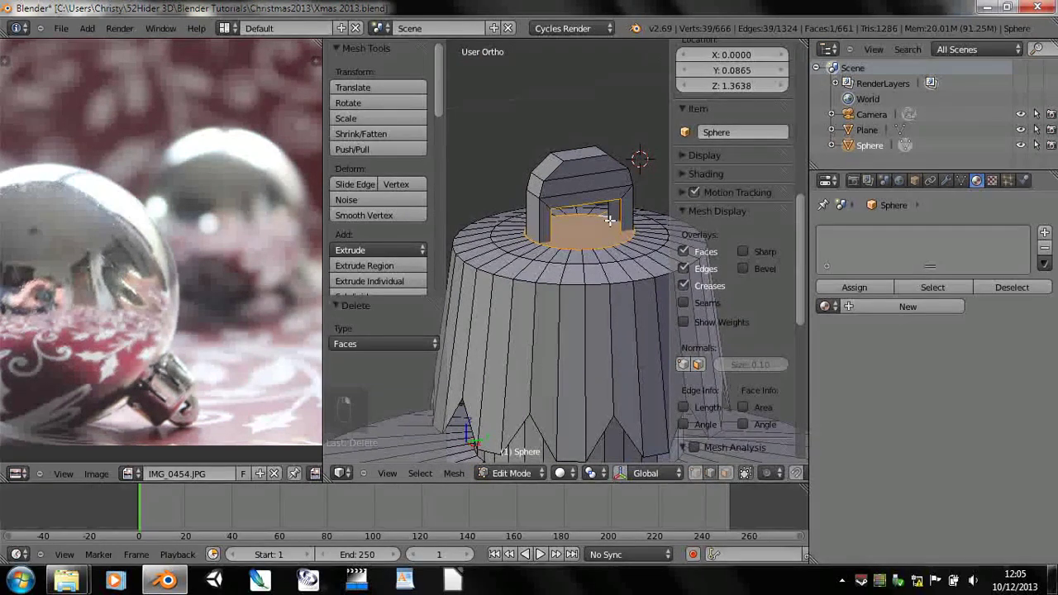
pyautogui.hotkey('ctrl', 'z')
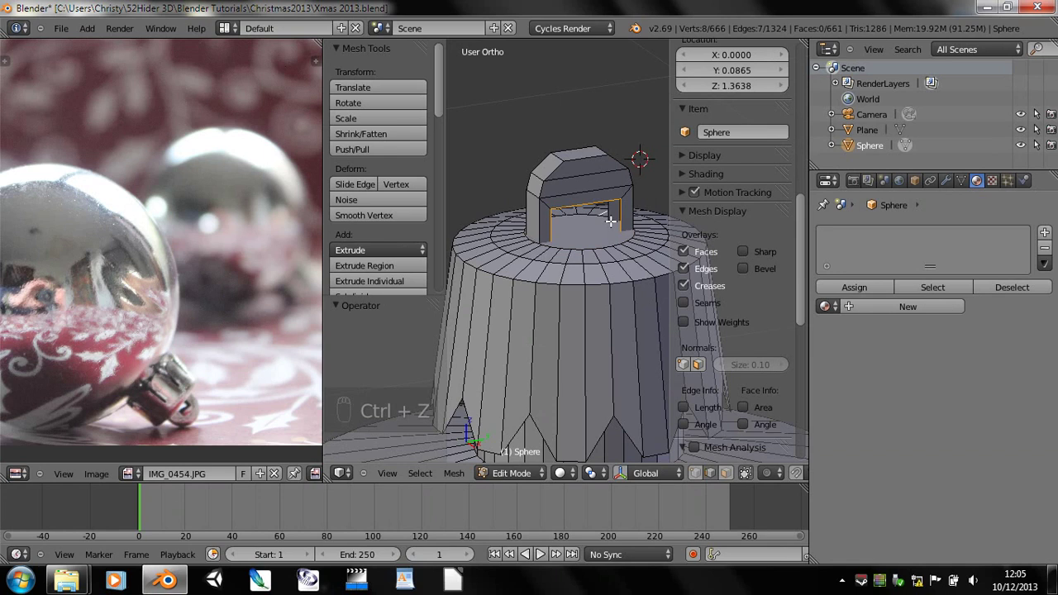
pyautogui.hotkey('ctrl', 'z')
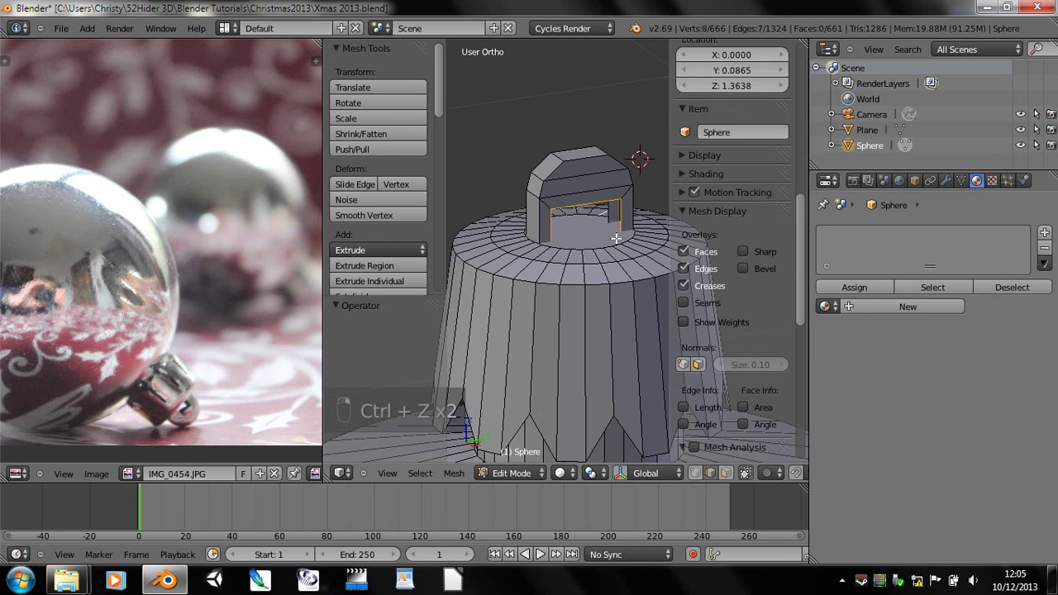
pyautogui.scroll(4, 616, 238)
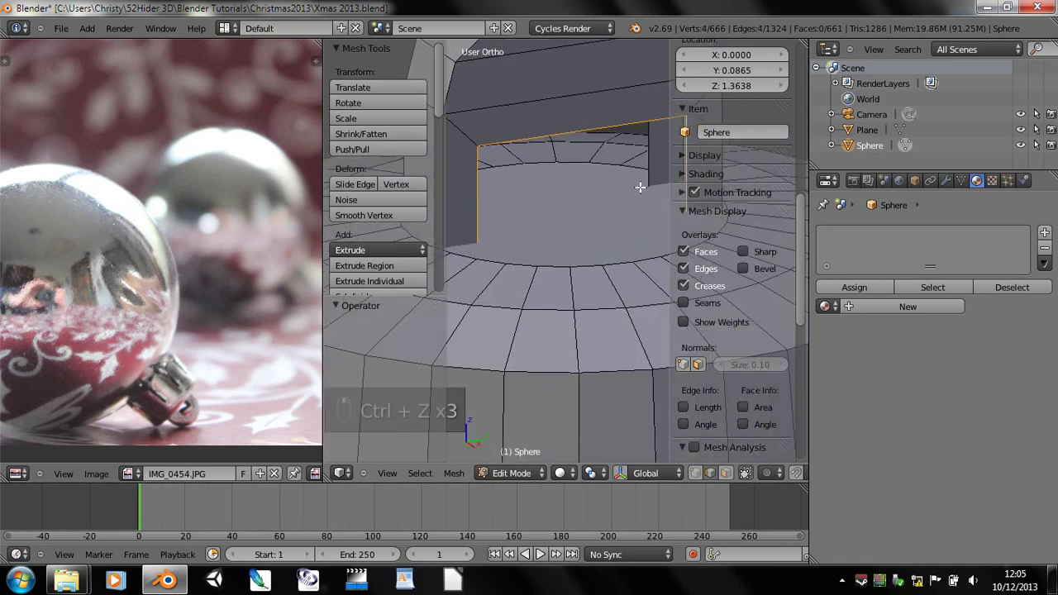
pyautogui.scroll(-6, 605, 148)
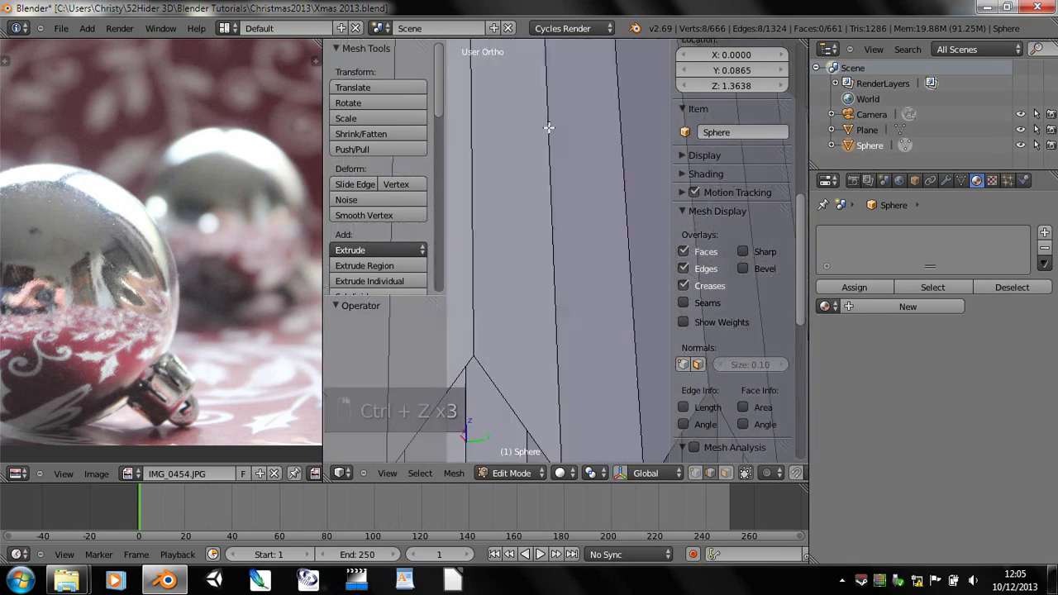
pyautogui.press('space')
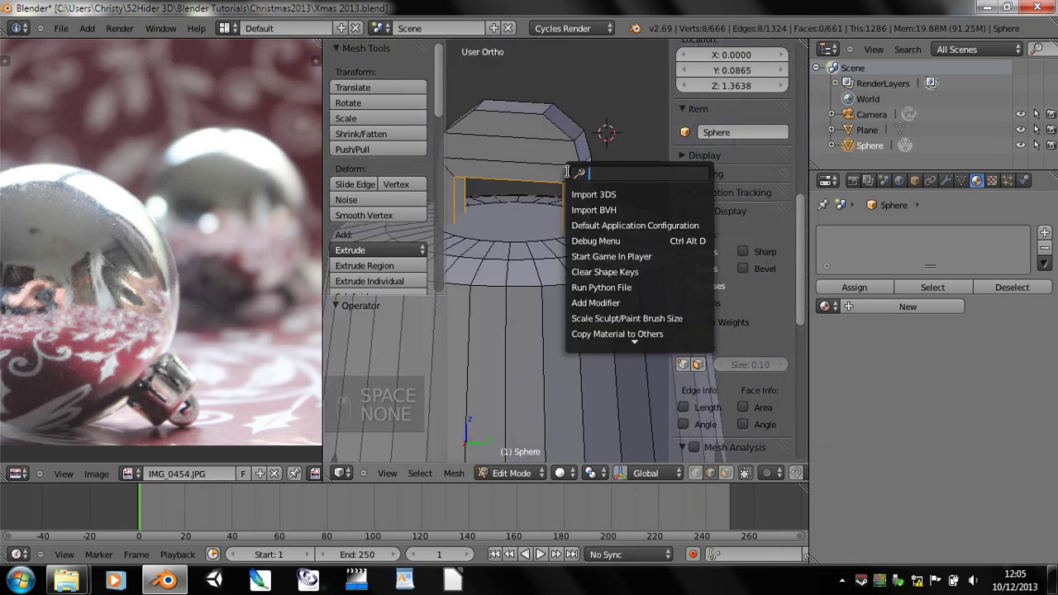
pyautogui.write('bri')
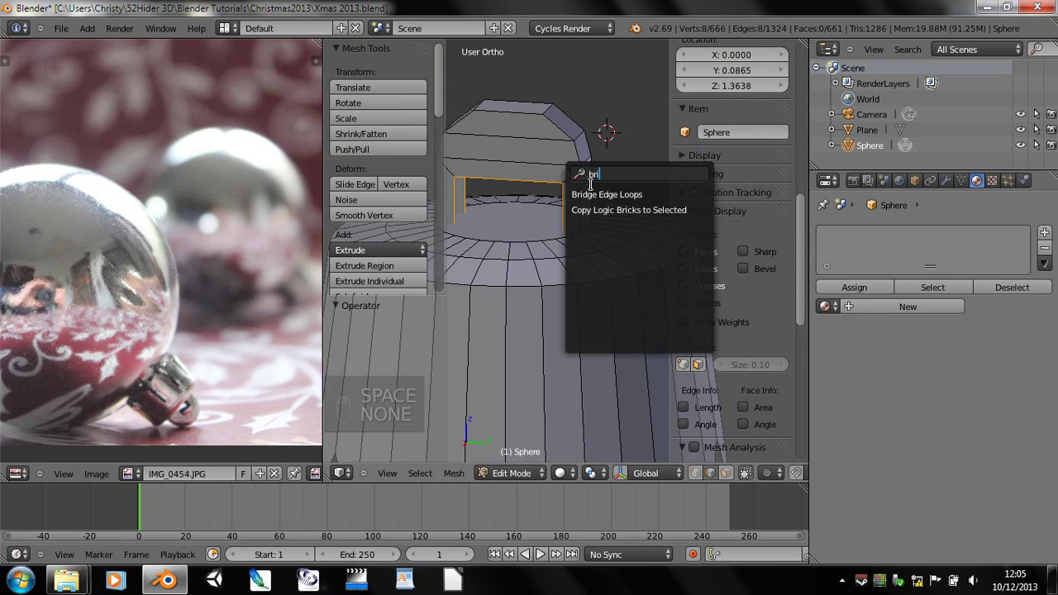
pyautogui.click(596, 194)
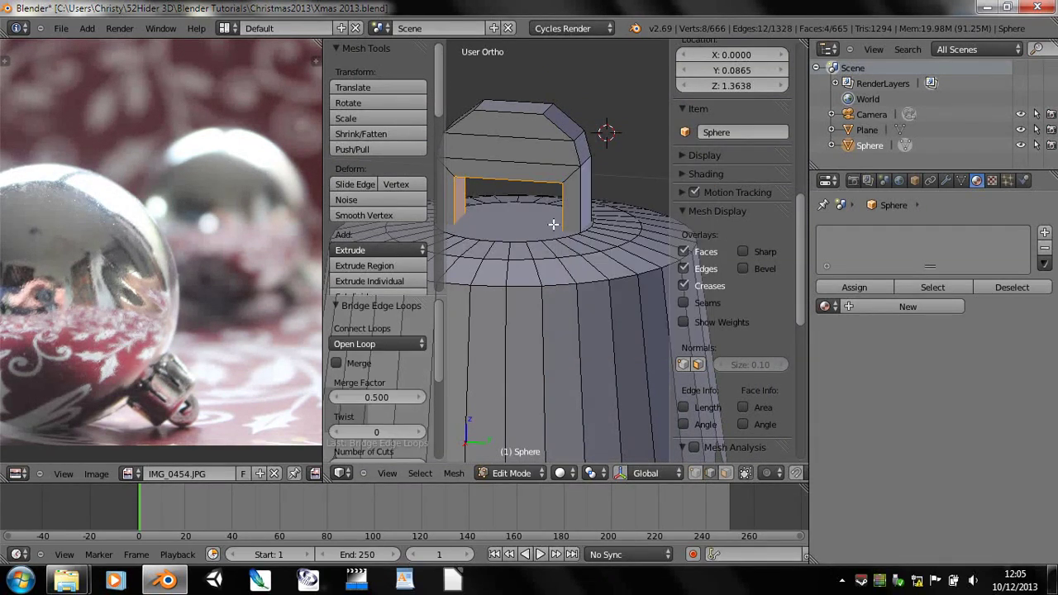
pyautogui.press('Tab')
pyautogui.press('Tab')
# - Scale the hanger's inner opening to about 0.684 in Y and Z with X locked, and check it in Object Mode
pyautogui.scroll(3, 578, 273)
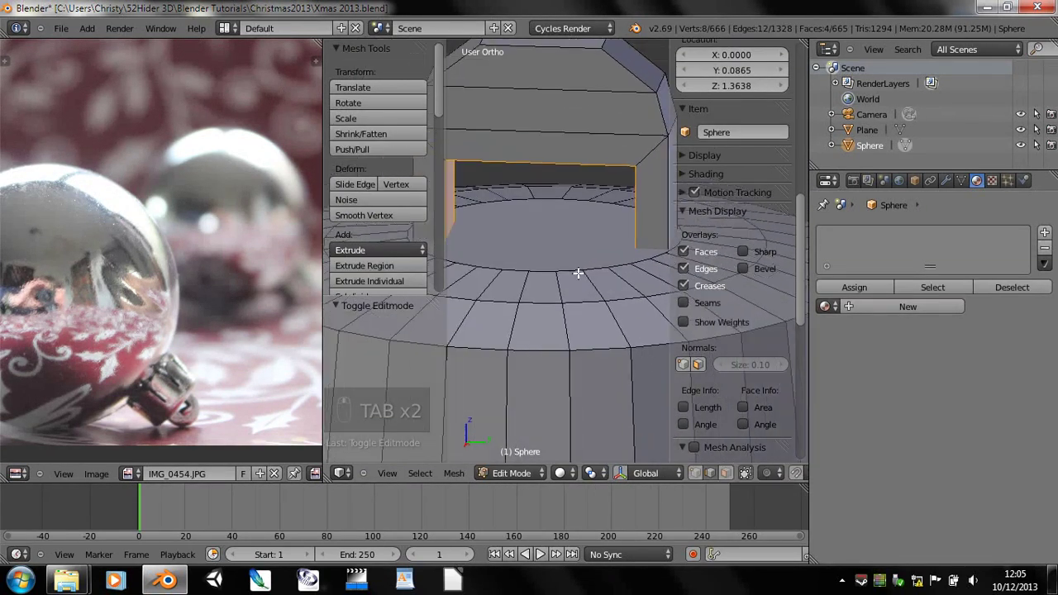
pyautogui.keyDown('shift'); pyautogui.moveTo(578, 273); pyautogui.dragTo(589, 275, button='middle'); pyautogui.keyUp('shift')
pyautogui.press('s')
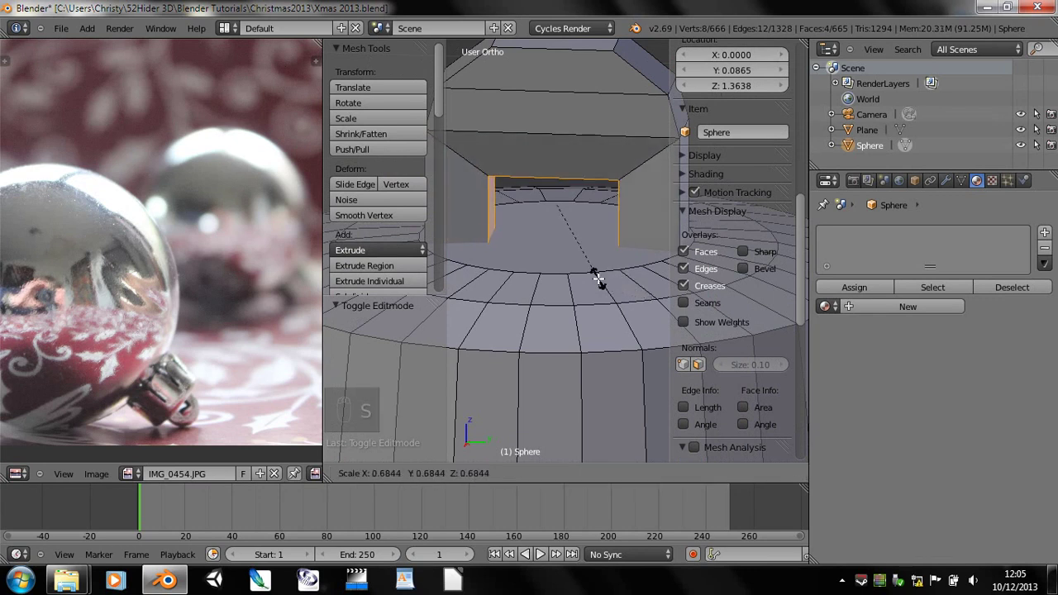
pyautogui.hotkey('shift', 'x')
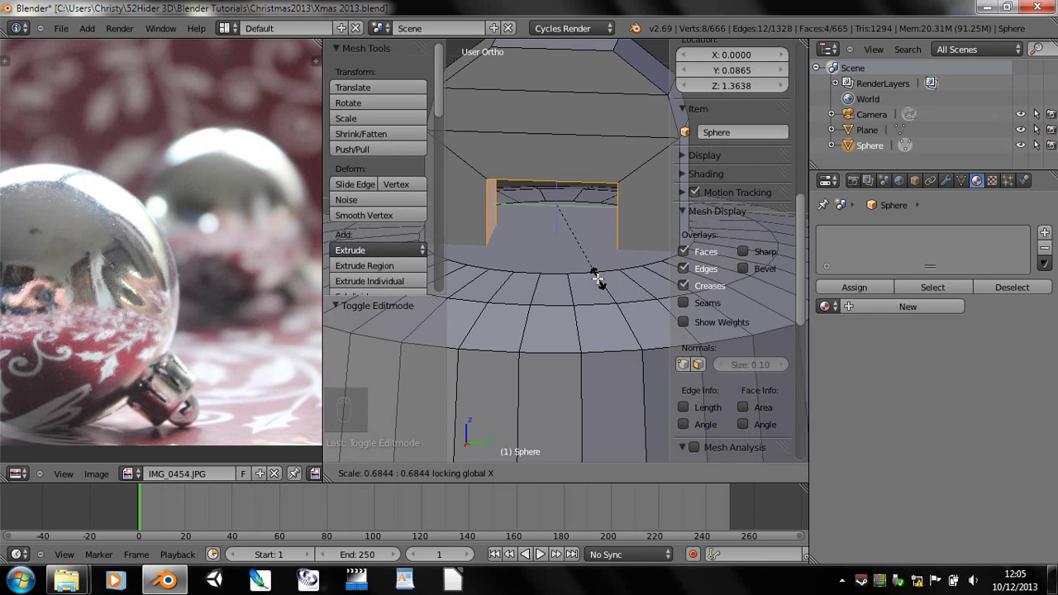
pyautogui.click(598, 279)
pyautogui.press('Tab')
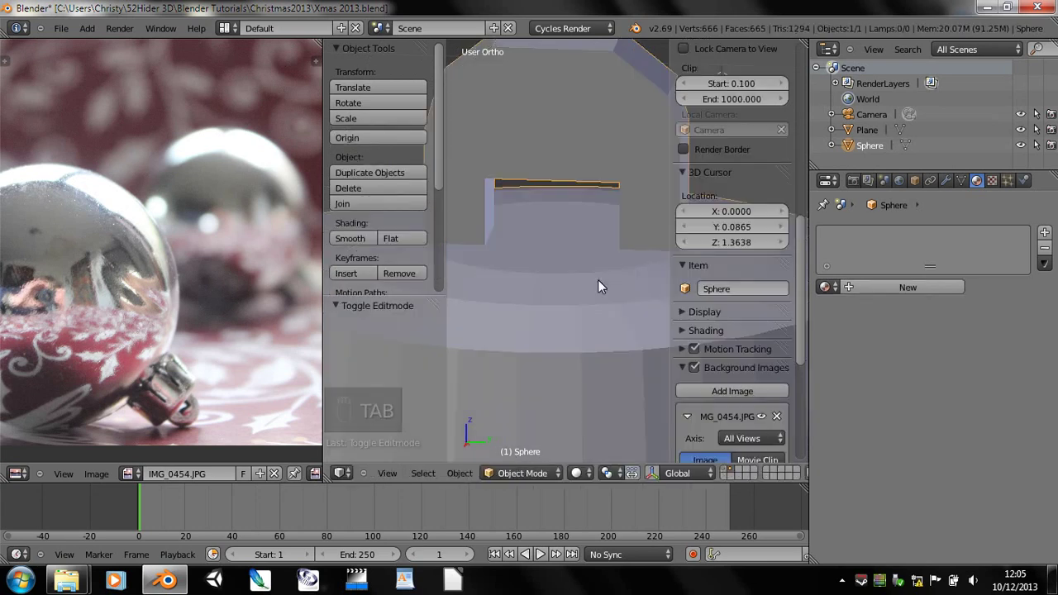
pyautogui.press('Tab')
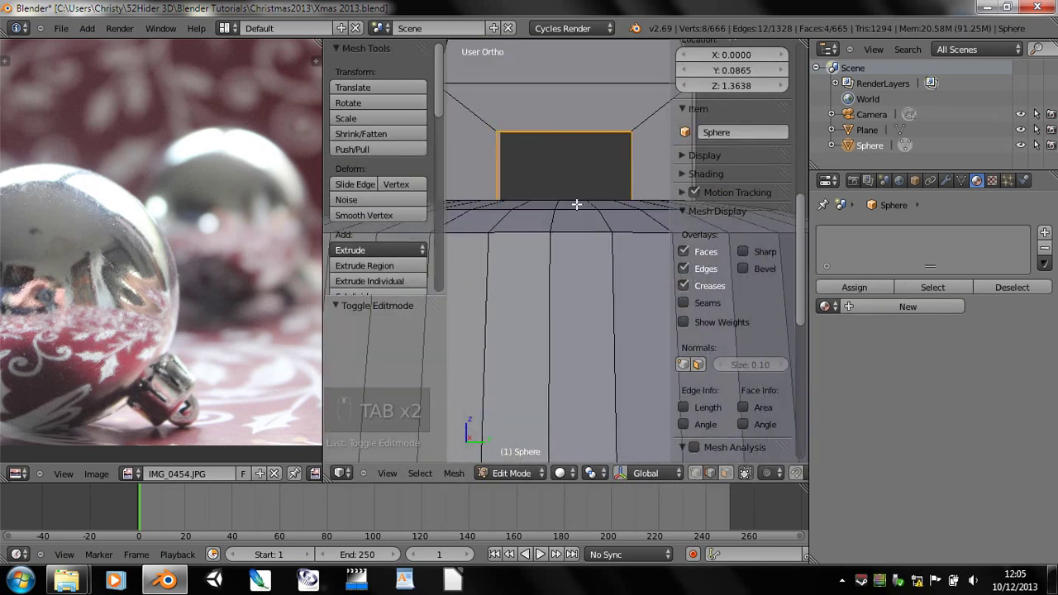
# - Add a centred vertical loop cut through the middle of the hanger
pyautogui.scroll(-2, 576, 204)
pyautogui.hotkey('ctrl', 'r')
pyautogui.click(563, 189)
pyautogui.rightClick(583, 256)
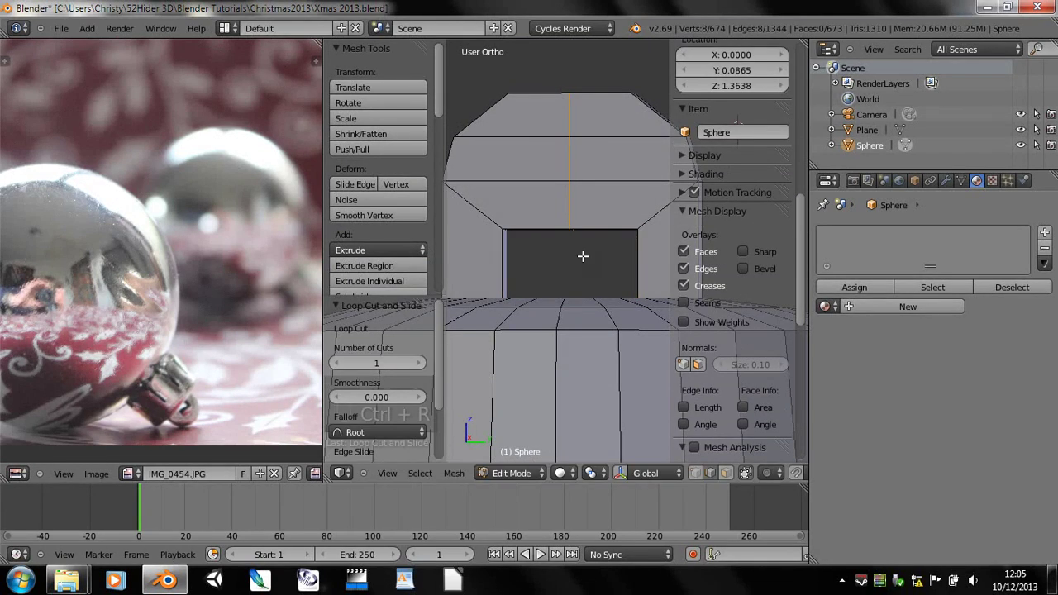
# - In right view, raise the middle edge of the opening's top 0.011 along Z, and inspect the bauble in Object Mode
pyautogui.moveTo(583, 256); pyautogui.dragTo(574, 218, button='middle')
pyautogui.press('KP_7')
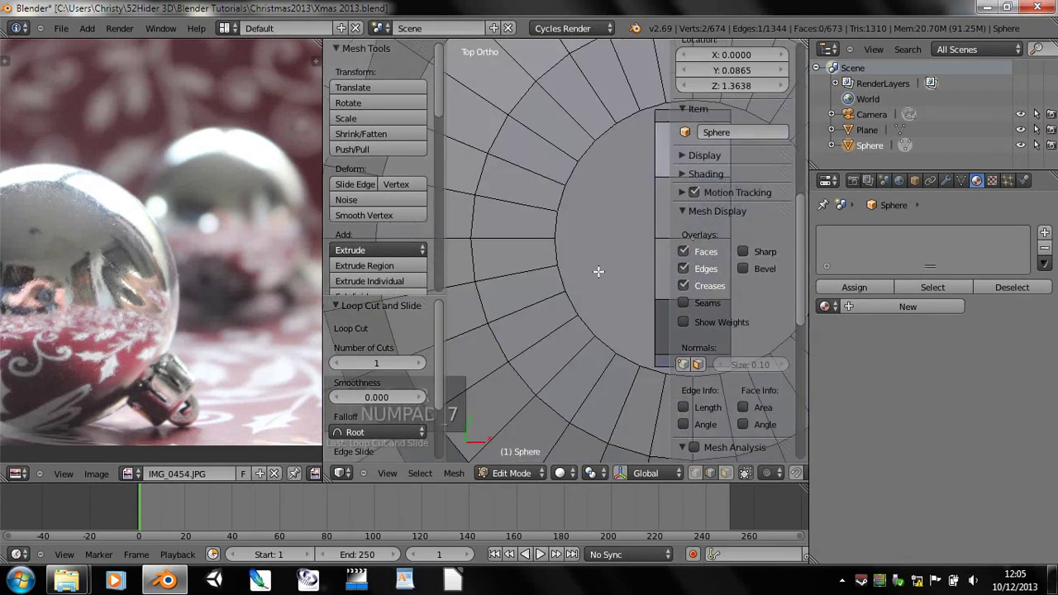
pyautogui.press('KP_3')
pyautogui.press('g')
pyautogui.press('z')
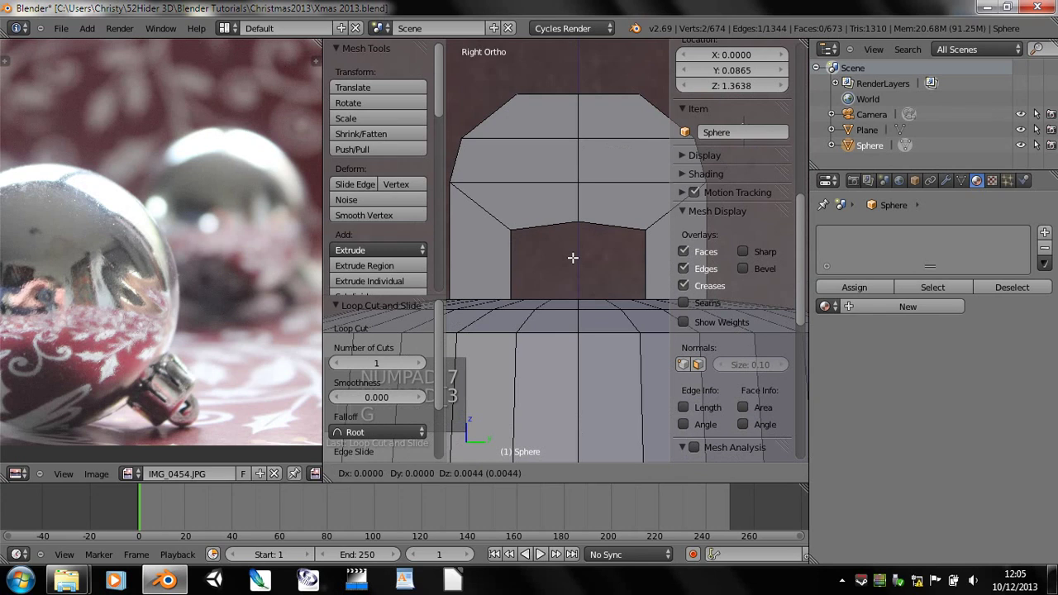
pyautogui.click(573, 245)
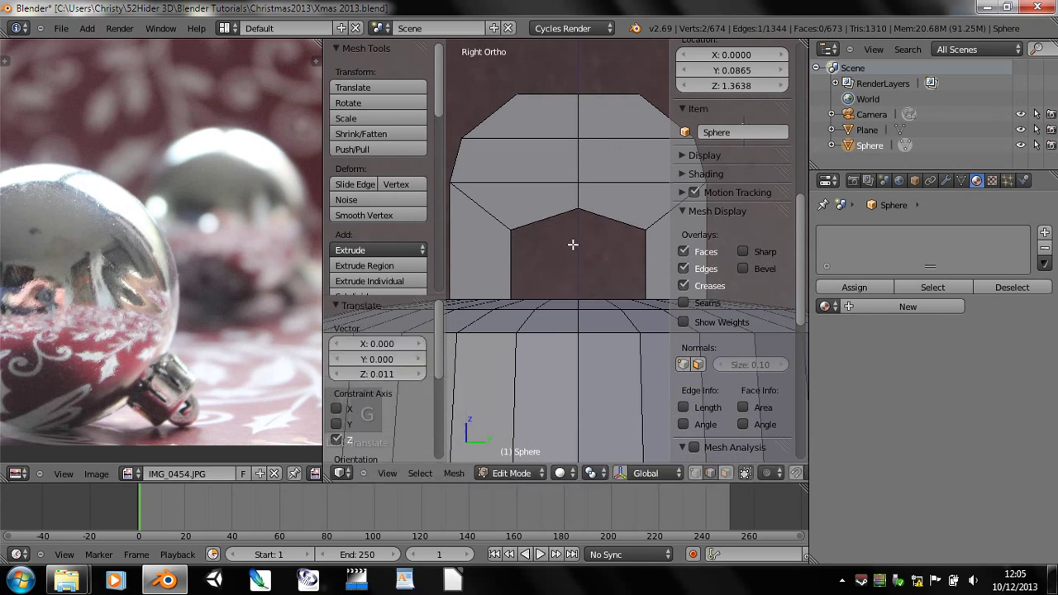
pyautogui.press('Tab')
pyautogui.moveTo(571, 247); pyautogui.dragTo(611, 330, button='middle')
pyautogui.scroll(-5, 595, 262)
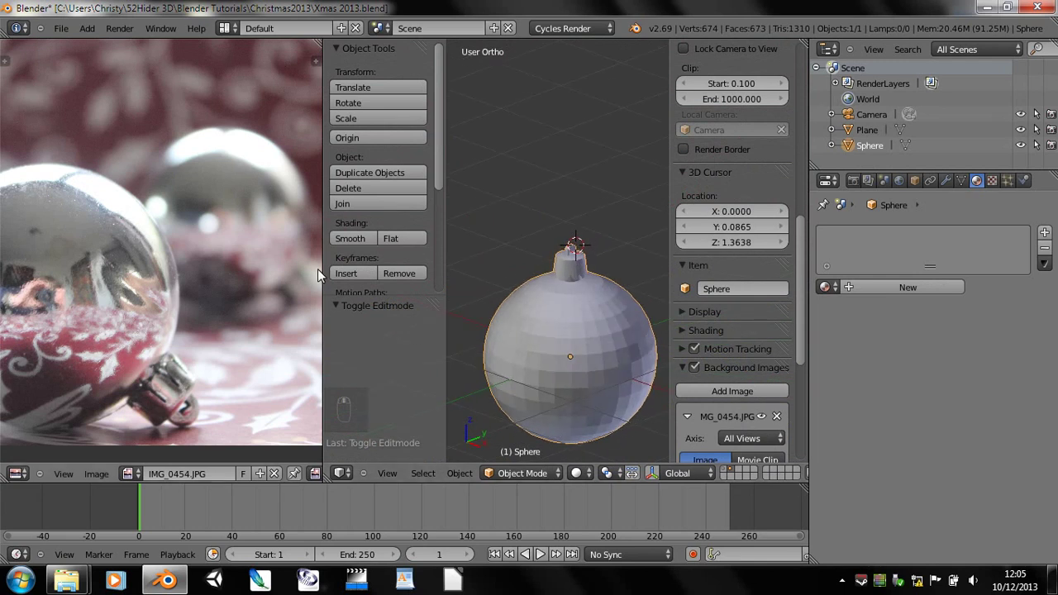
pyautogui.scroll(5, 654, 281)
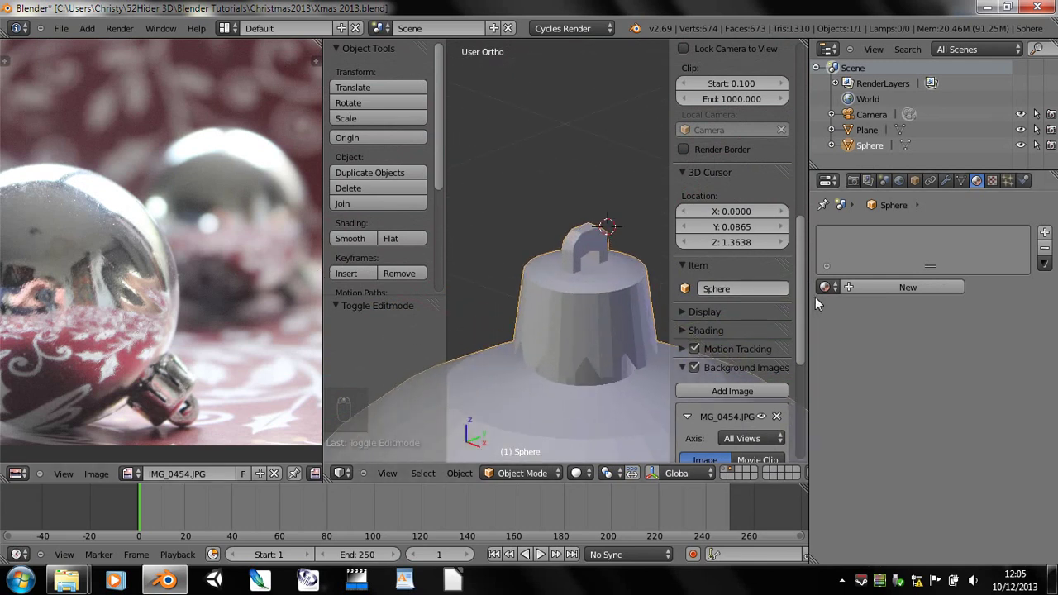
# - Apply smooth shading to the whole bauble
pyautogui.click(946, 180)
pyautogui.click(850, 234)
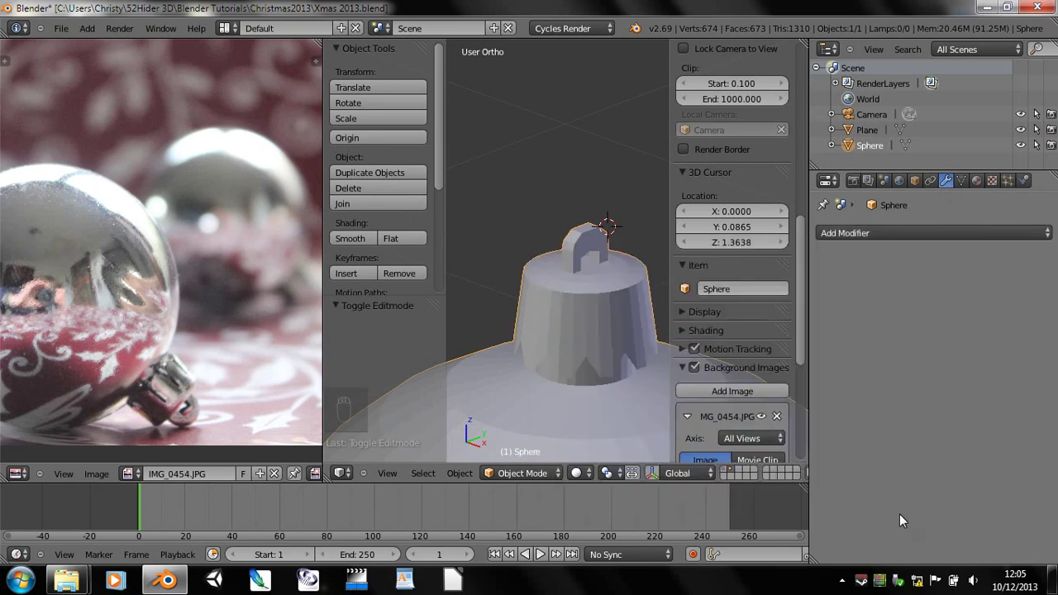
pyautogui.click(345, 240)
pyautogui.scroll(4, 615, 296)
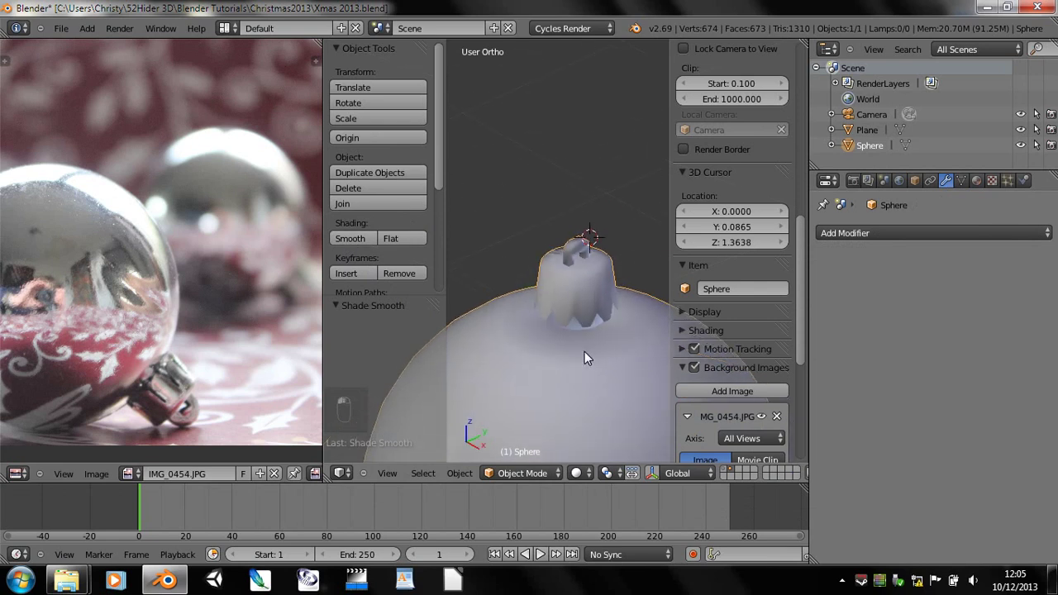
pyautogui.moveTo(585, 351); pyautogui.dragTo(585, 414, button='middle')
# - Select the bauble's entire mesh in Edit Mode, recalculate its normals to the outside, and return to Object Mode
pyautogui.press('Tab')
pyautogui.scroll(3, 556, 297)
pyautogui.moveTo(559, 303); pyautogui.dragTo(632, 283, button='middle')
pyautogui.press('a')
pyautogui.press('a')
pyautogui.press('a')
pyautogui.press('a')
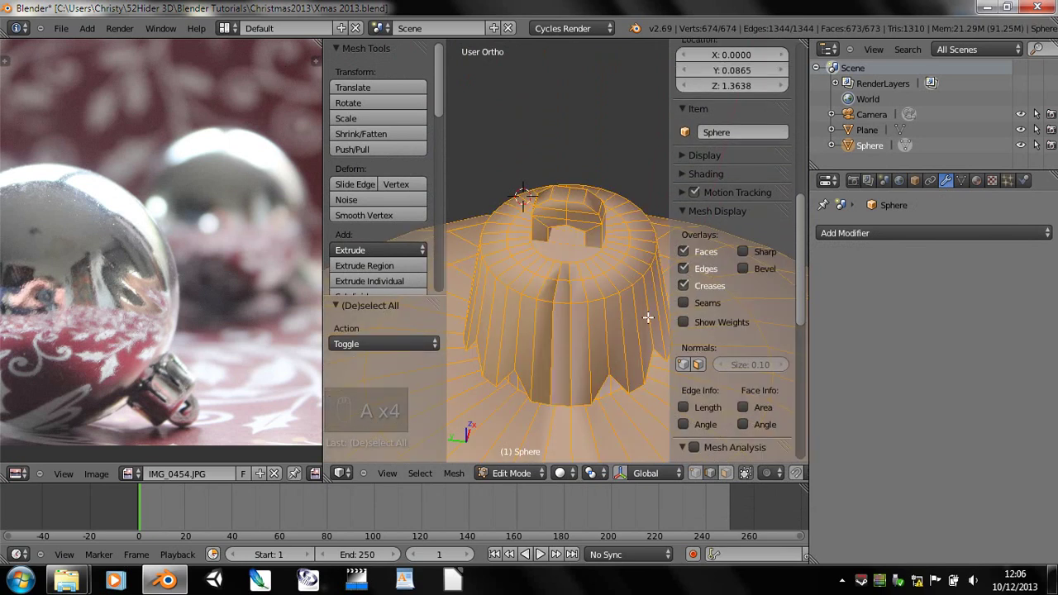
pyautogui.hotkey('ctrl', 'n')
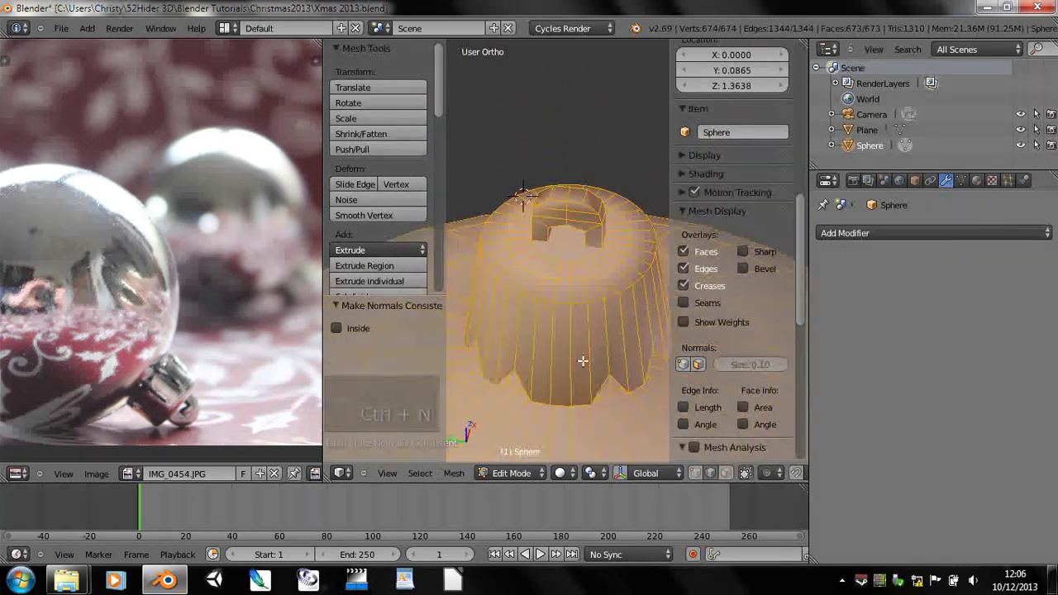
pyautogui.press('Tab')
pyautogui.moveTo(523, 377); pyautogui.dragTo(584, 354, button='middle')
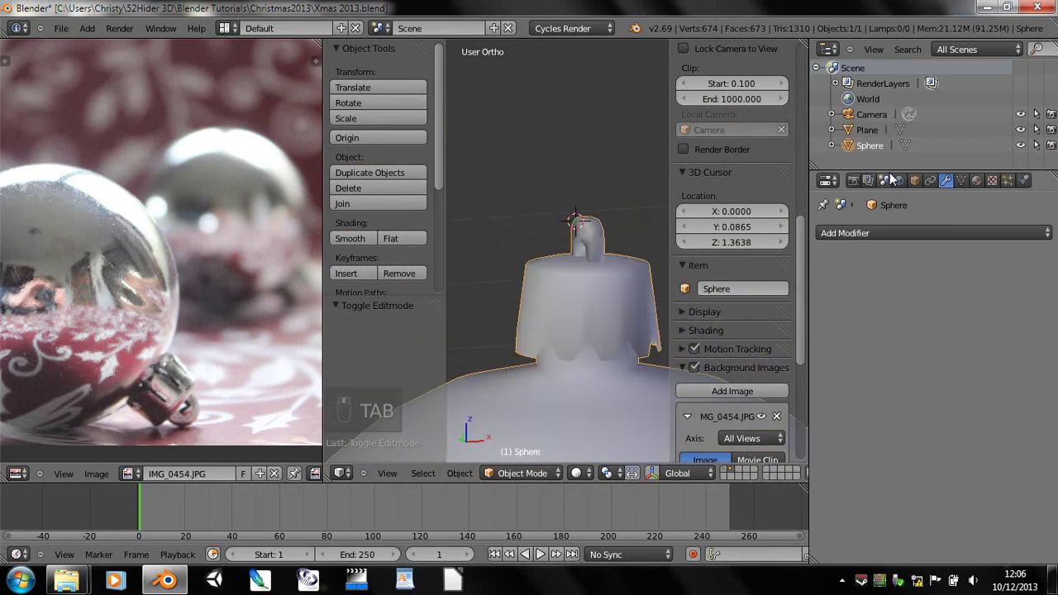
# - Add an Edge Split modifier to the bauble and set its split angle to 70°
pyautogui.click(868, 234)
pyautogui.click(703, 352)
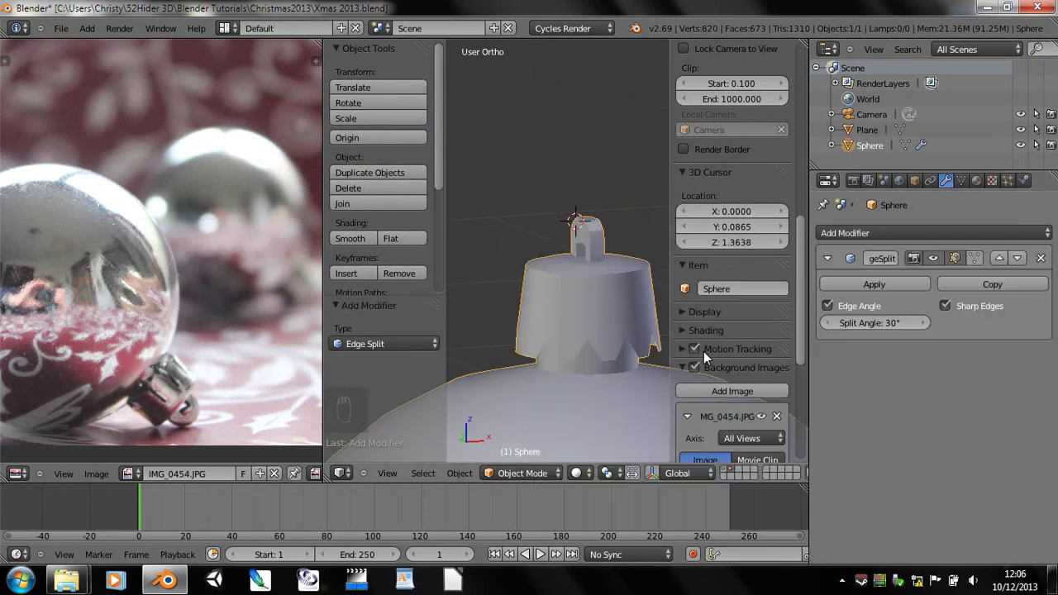
pyautogui.moveTo(616, 347); pyautogui.dragTo(588, 397, button='middle')
pyautogui.click(860, 322)
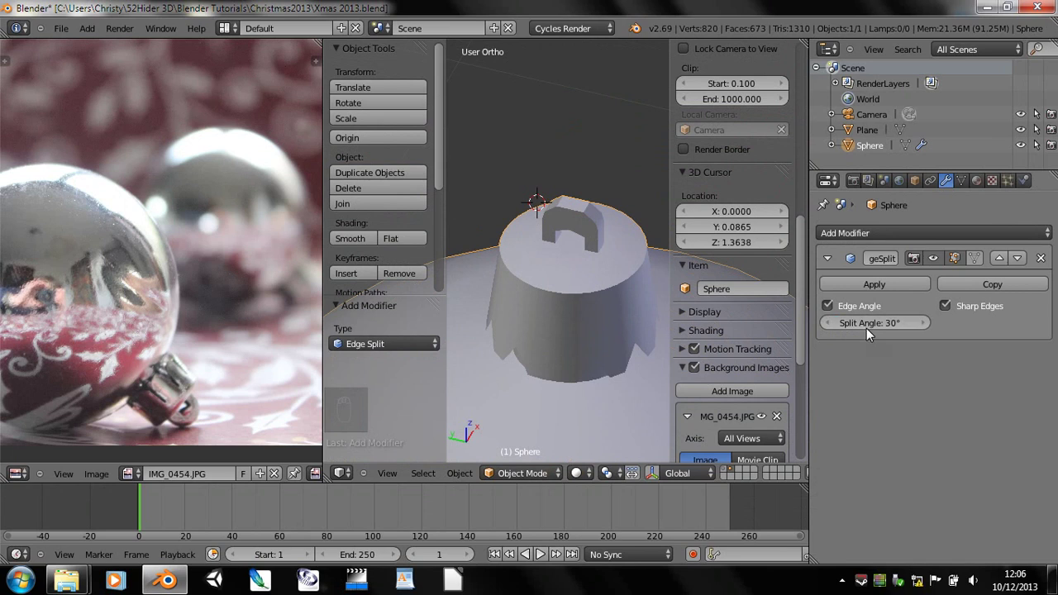
pyautogui.moveTo(874, 322); pyautogui.dragTo(922, 322)
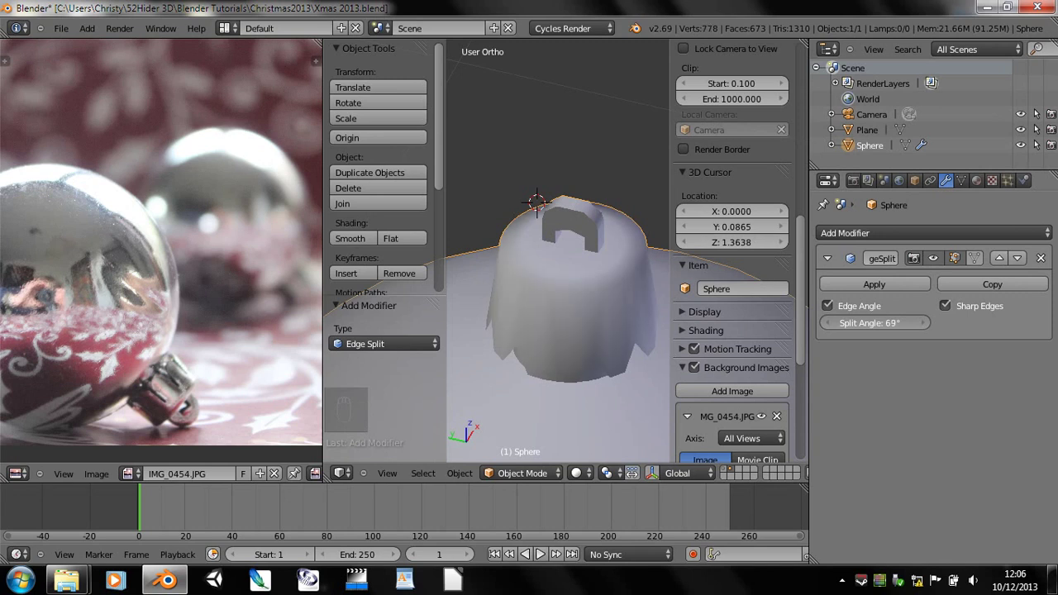
# - Inspect the smoothed bauble in Object and Edit Mode, then save the file over the existing one
pyautogui.scroll(-4, 599, 355)
pyautogui.moveTo(599, 355)
pyautogui.mouseDown(button='middle')
pyautogui.moveTo(587, 301)
pyautogui.moveTo(638, 296)
pyautogui.moveTo(493, 350)
pyautogui.moveTo(552, 367)
pyautogui.moveTo(543, 317)
pyautogui.moveTo(563, 296)
pyautogui.moveTo(580, 353)
pyautogui.mouseUp(button='middle')
pyautogui.scroll(4, 551, 357)
pyautogui.scroll(-8, 551, 356)
pyautogui.press('Tab')
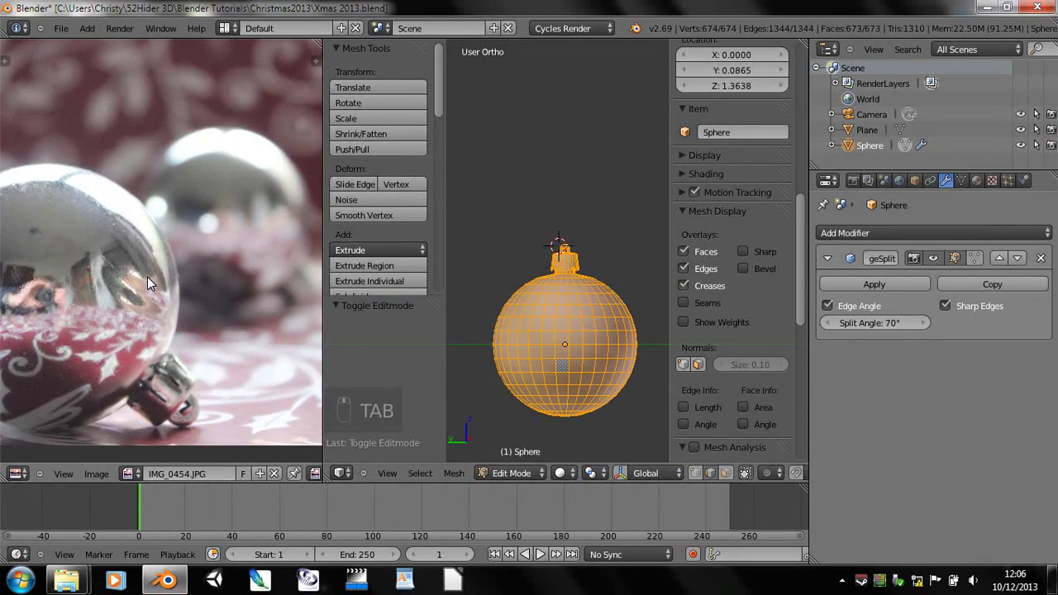
pyautogui.scroll(4, 579, 370)
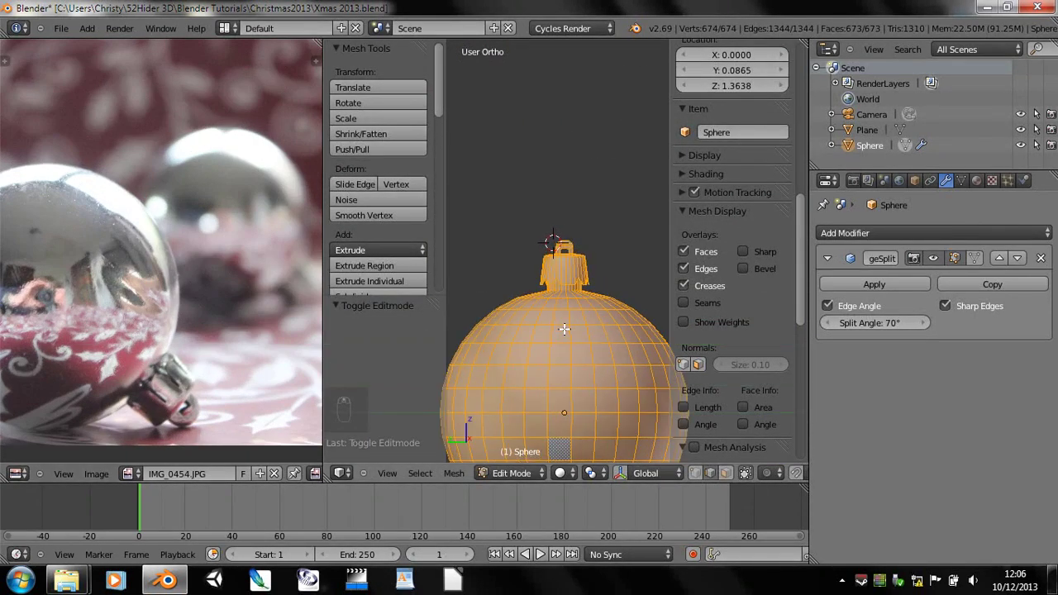
pyautogui.moveTo(580, 370); pyautogui.dragTo(718, 330, button='middle')
pyautogui.press('Tab')
pyautogui.scroll(-3, 577, 278)
pyautogui.hotkey('ctrl', 's')
pyautogui.click(579, 283)
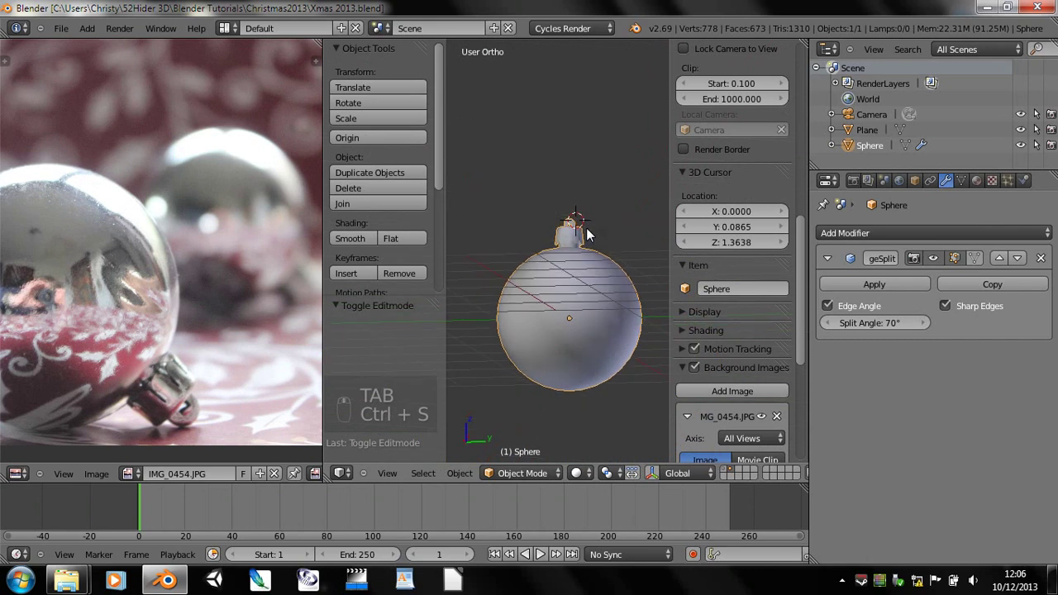
# - Select a vertical edge loop on the bauble's body in Edit Mode and save the file again
pyautogui.scroll(-3, 58, 313)
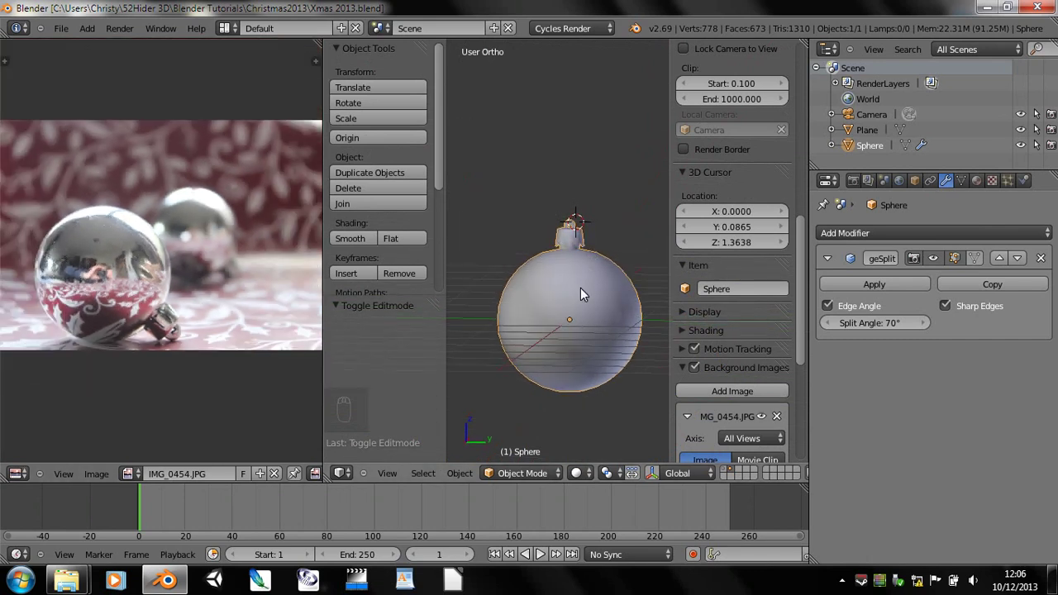
pyautogui.scroll(3, 582, 291)
pyautogui.press('Tab')
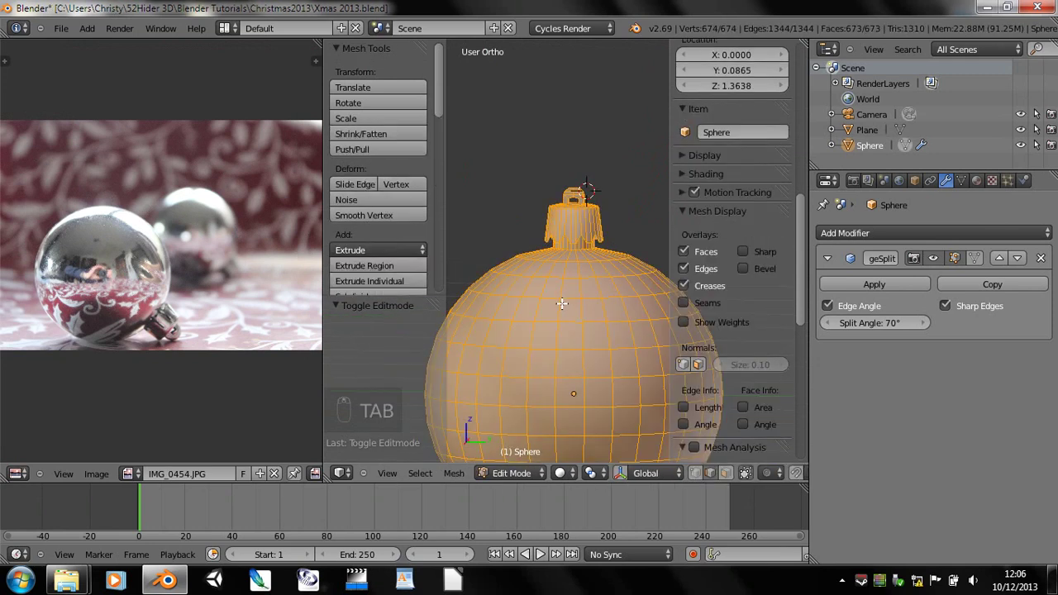
pyautogui.keyDown('alt'); pyautogui.rightClick(563, 304); pyautogui.keyUp('alt')
pyautogui.moveTo(491, 354); pyautogui.dragTo(705, 328, button='middle')
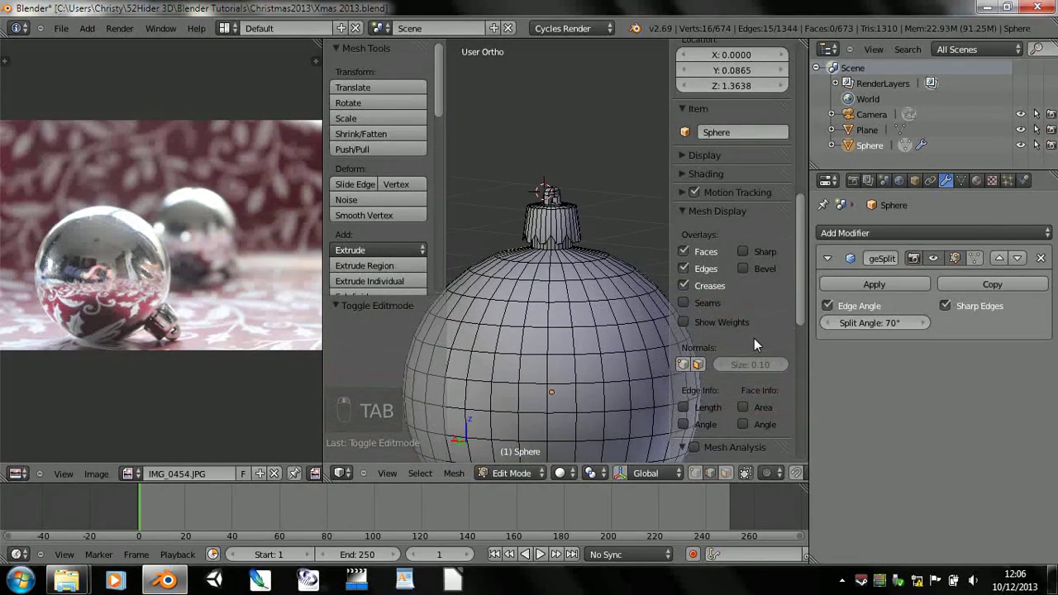
pyautogui.scroll(-4, 594, 301)
pyautogui.hotkey('ctrl', 's')
pyautogui.click(594, 300)
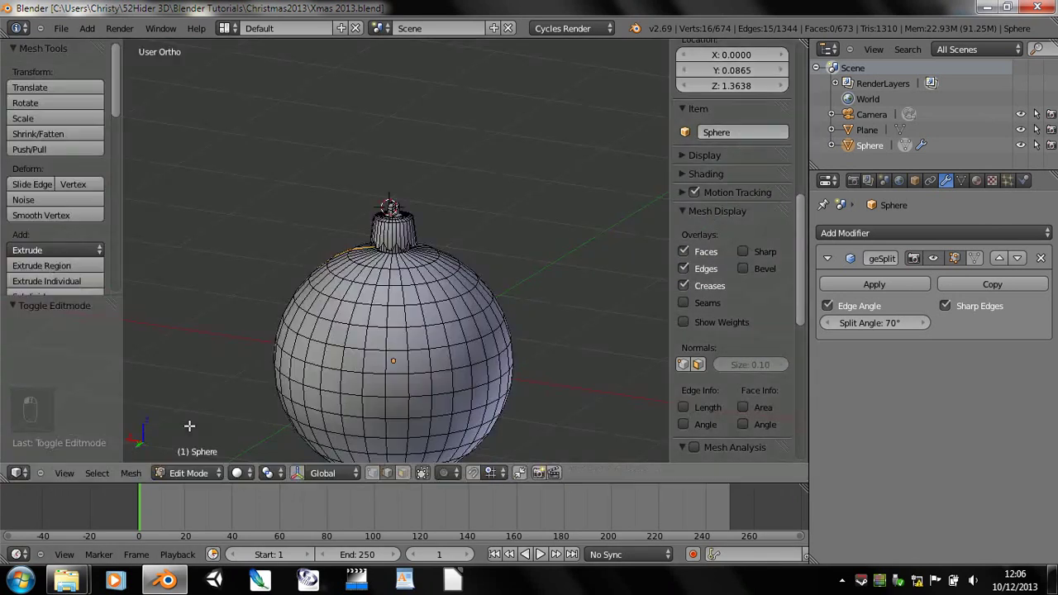
# - Return to Object Mode and show the layer with the backdrop and camera together with the bauble's layer
pyautogui.scroll(-2, 477, 376)
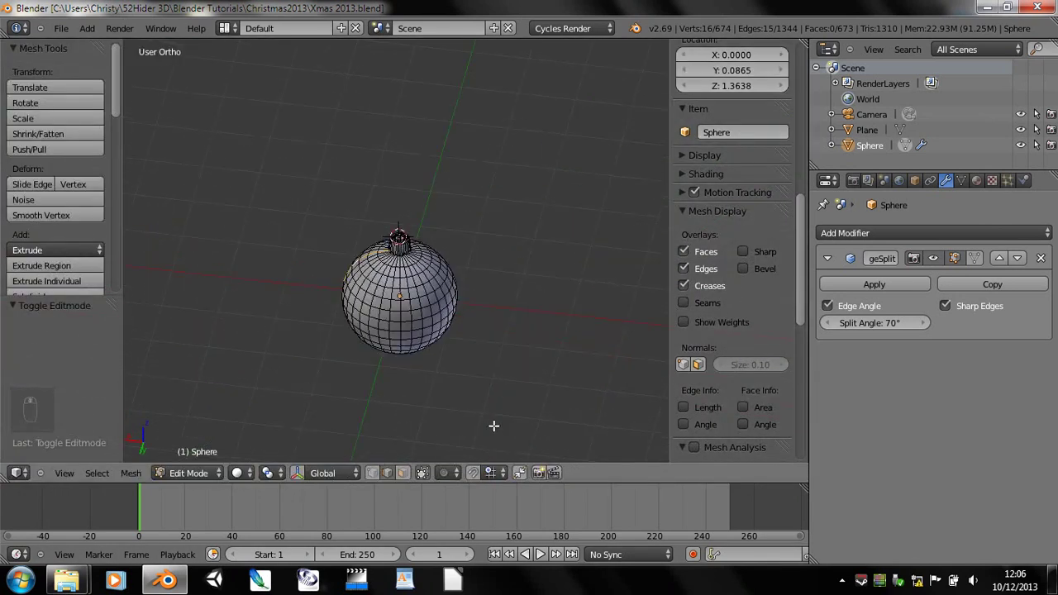
pyautogui.press('Tab')
pyautogui.moveTo(402, 385); pyautogui.dragTo(488, 463, button='middle')
pyautogui.keyDown('shift'); pyautogui.click(402, 471); pyautogui.keyUp('shift')
pyautogui.moveTo(495, 384); pyautogui.dragTo(674, 384, button='middle')
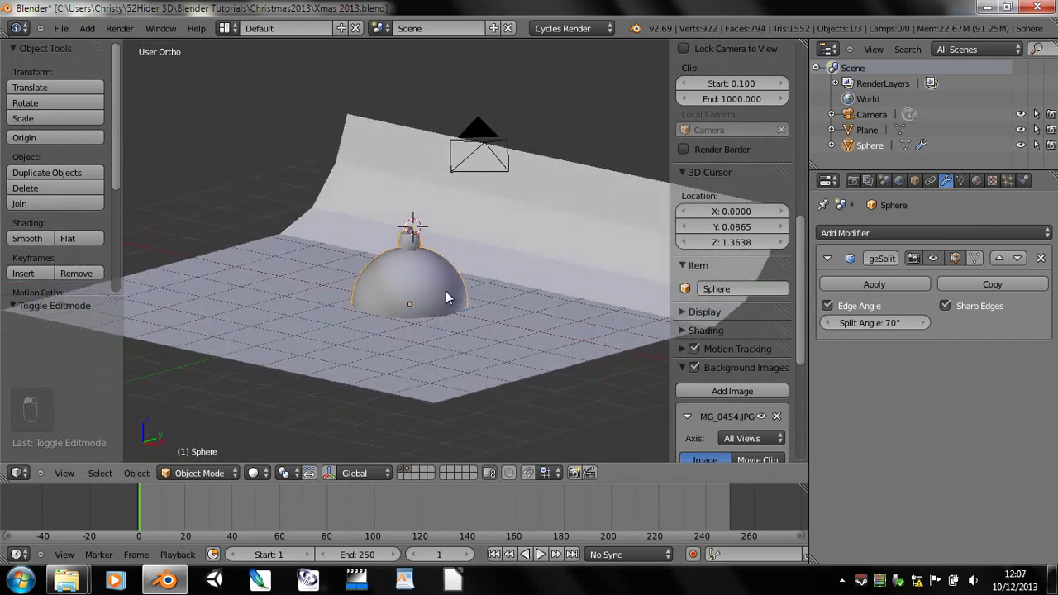
# - Scale the bauble uniformly to 0.5 in front view
pyautogui.scroll(-3, 446, 292)
pyautogui.moveTo(446, 327); pyautogui.dragTo(452, 334, button='middle')
pyautogui.press('KP_1')
pyautogui.scroll(4, 452, 334)
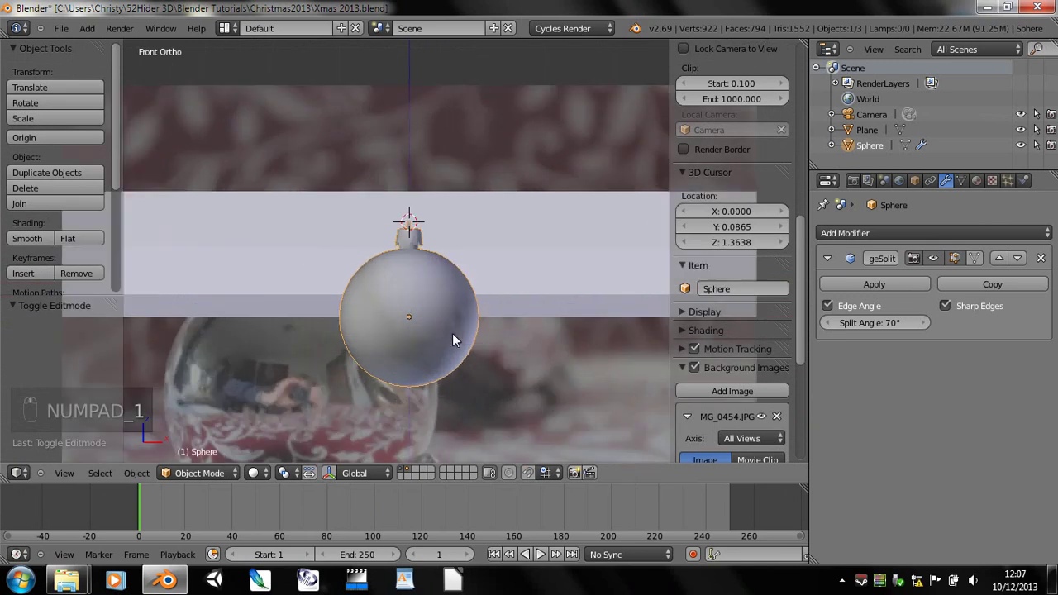
pyautogui.scroll(1, 453, 334)
pyautogui.write('s0.25')
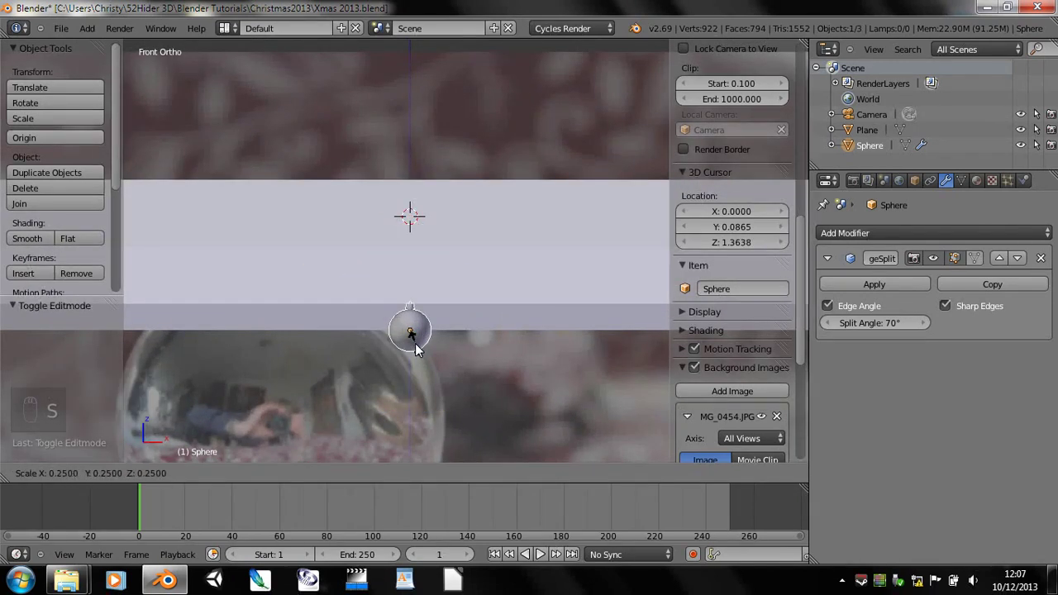
pyautogui.press('BackSpace')
pyautogui.press('BackSpace')
pyautogui.write('5')
pyautogui.press('Return')
pyautogui.scroll(-2, 413, 369)
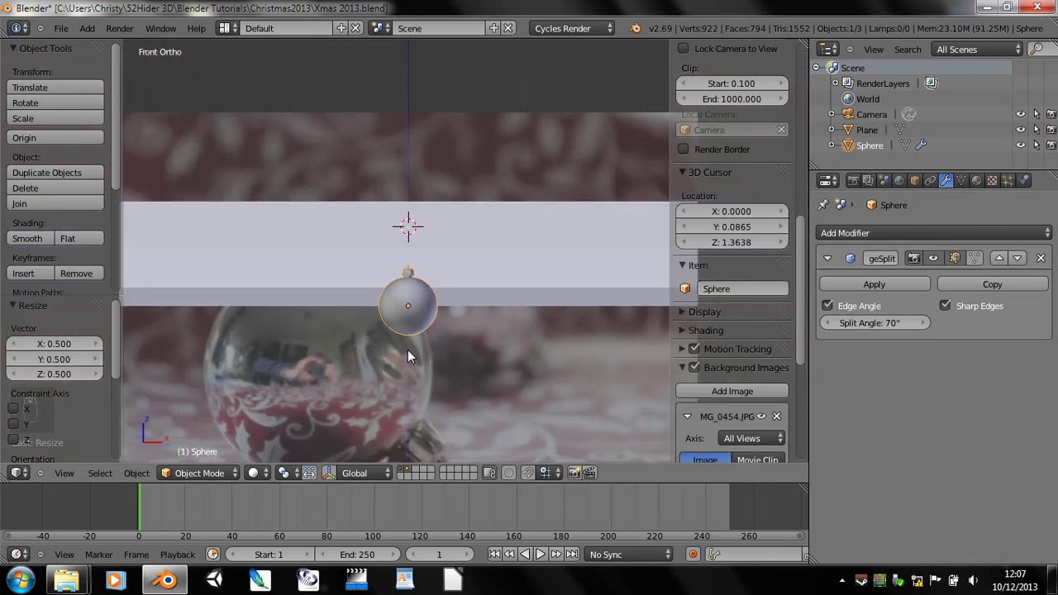
# - Raise the bauble about 0.575 along Z and apply its rotation and scale
pyautogui.press('g')
pyautogui.press('z')
pyautogui.click(404, 309)
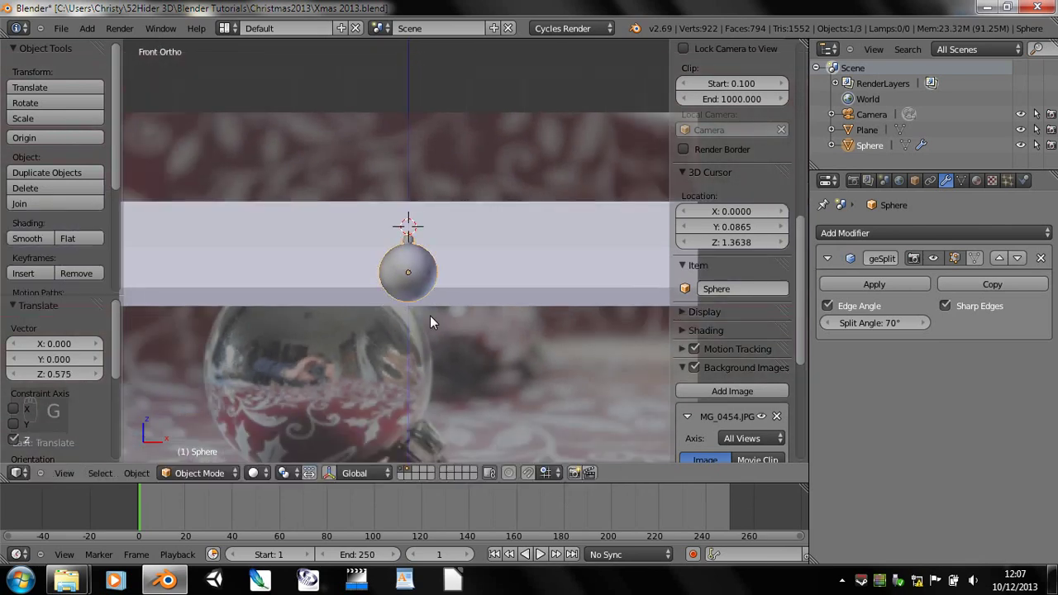
pyautogui.hotkey('ctrl', 'a')
pyautogui.click(424, 316)
pyautogui.moveTo(495, 353); pyautogui.dragTo(460, 388, button='middle')
pyautogui.press('KP_1')
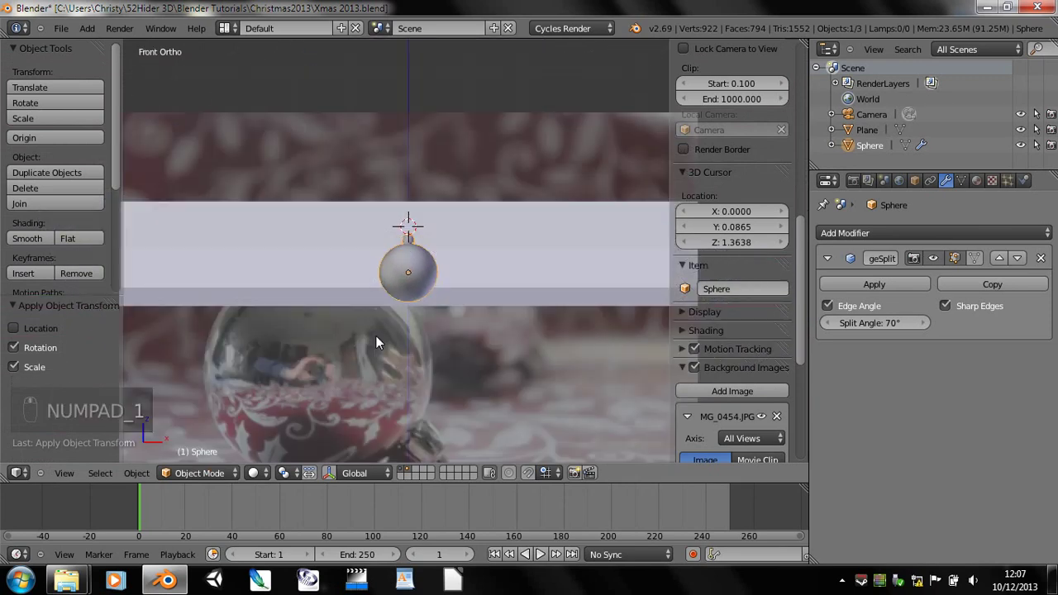
# - In wireframe front view, lower the bauble about 0.063 along Z and rotate it clockwise so its cap points down to the right
pyautogui.scroll(4, 376, 335)
pyautogui.press('z')
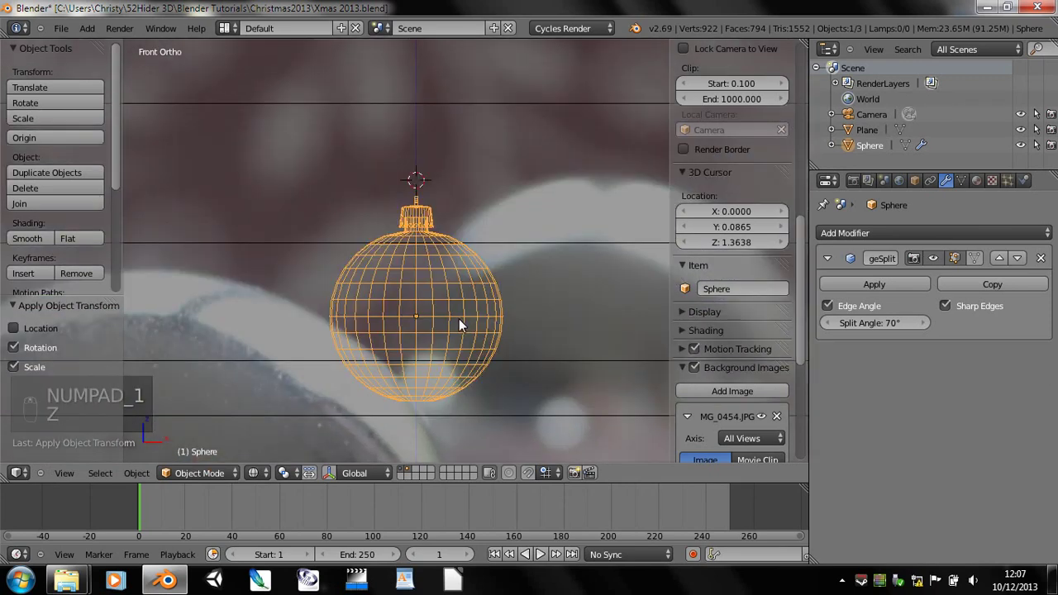
pyautogui.press('g')
pyautogui.press('z')
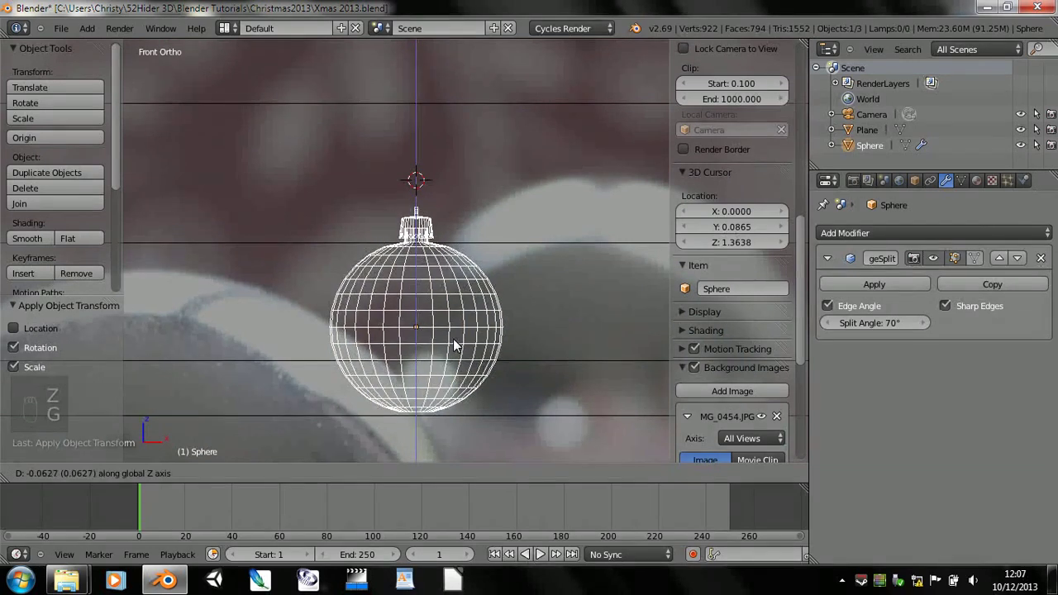
pyautogui.click(454, 346)
pyautogui.press('r')
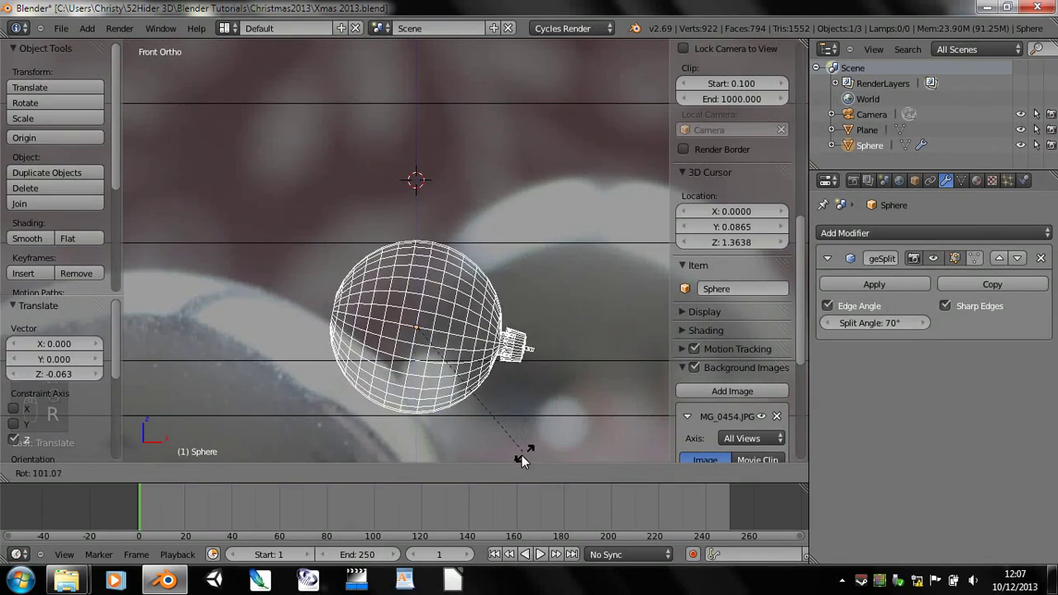
pyautogui.click(472, 457)
pyautogui.scroll(-6, 482, 384)
pyautogui.scroll(3, 477, 382)
# - Select the linked meshes of the cap and hanger in Edit Mode and scale them uniformly to about 1.583
pyautogui.press('Tab')
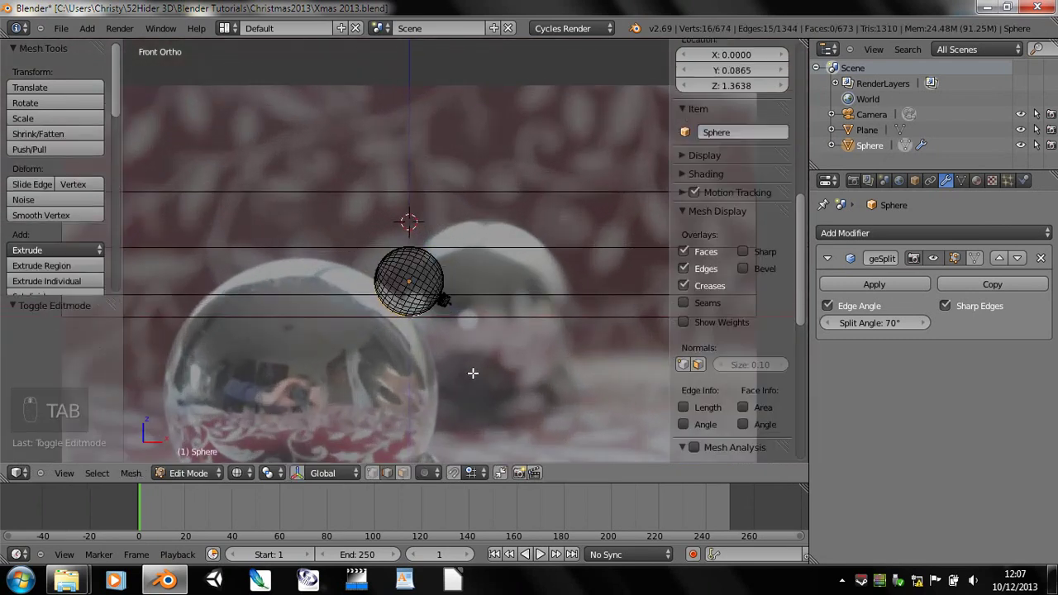
pyautogui.scroll(10, 473, 373)
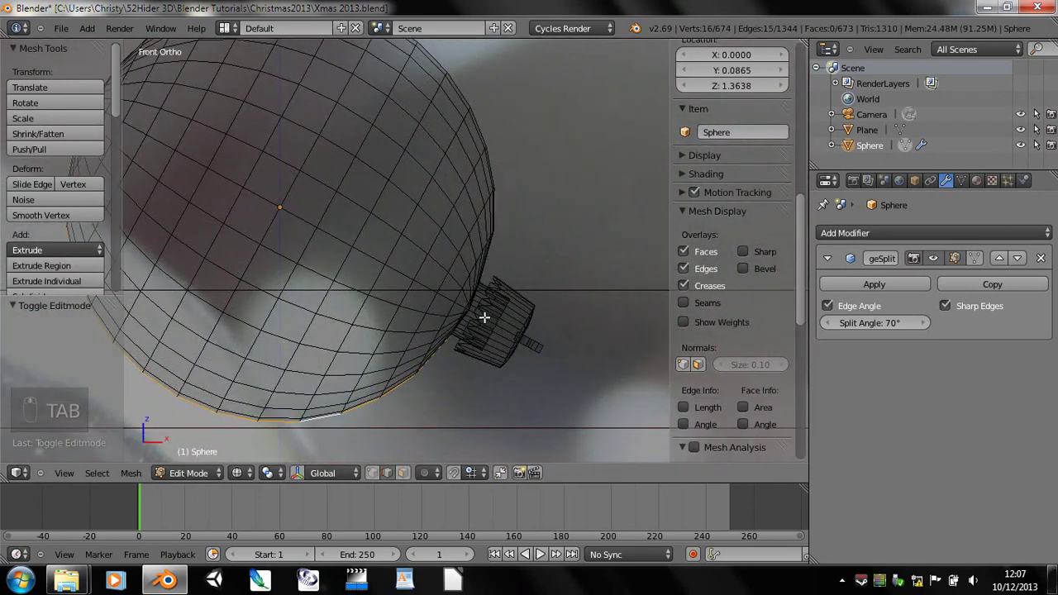
pyautogui.moveTo(535, 341); pyautogui.dragTo(507, 370, button='middle')
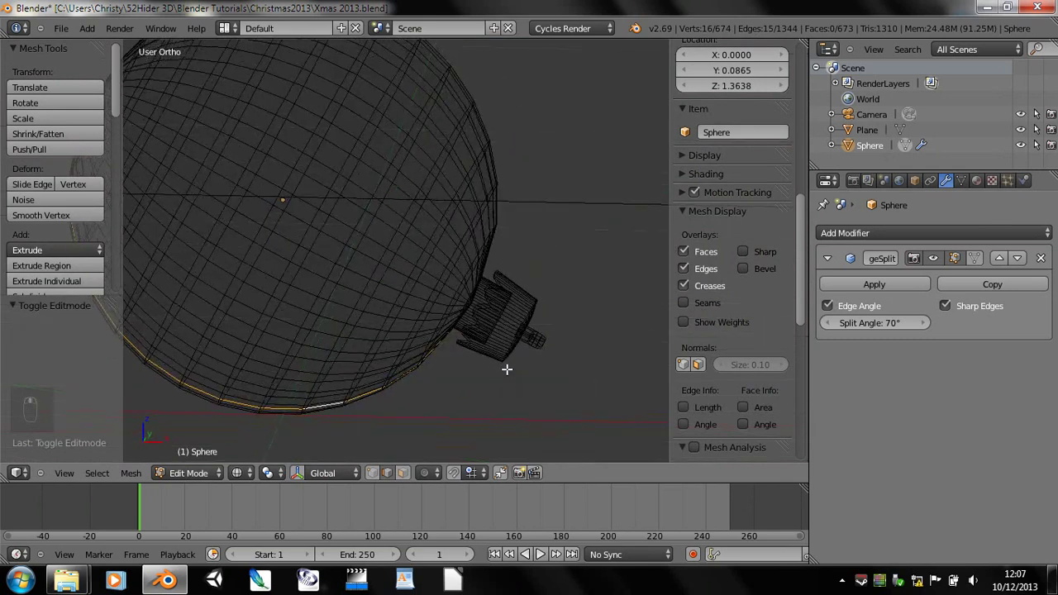
pyautogui.rightClick(504, 330)
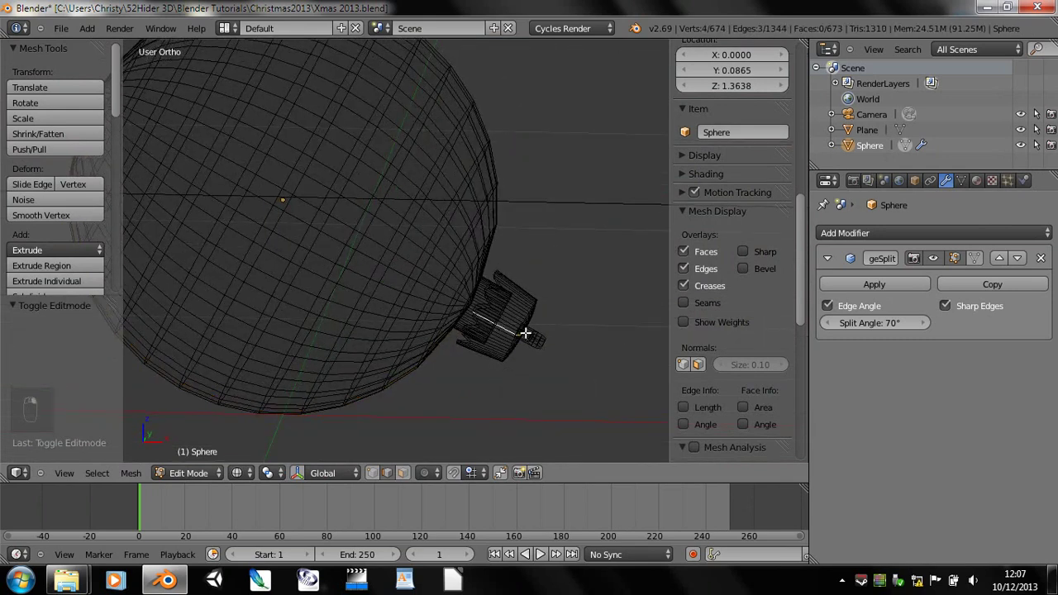
pyautogui.hotkey('ctrl', 'l')
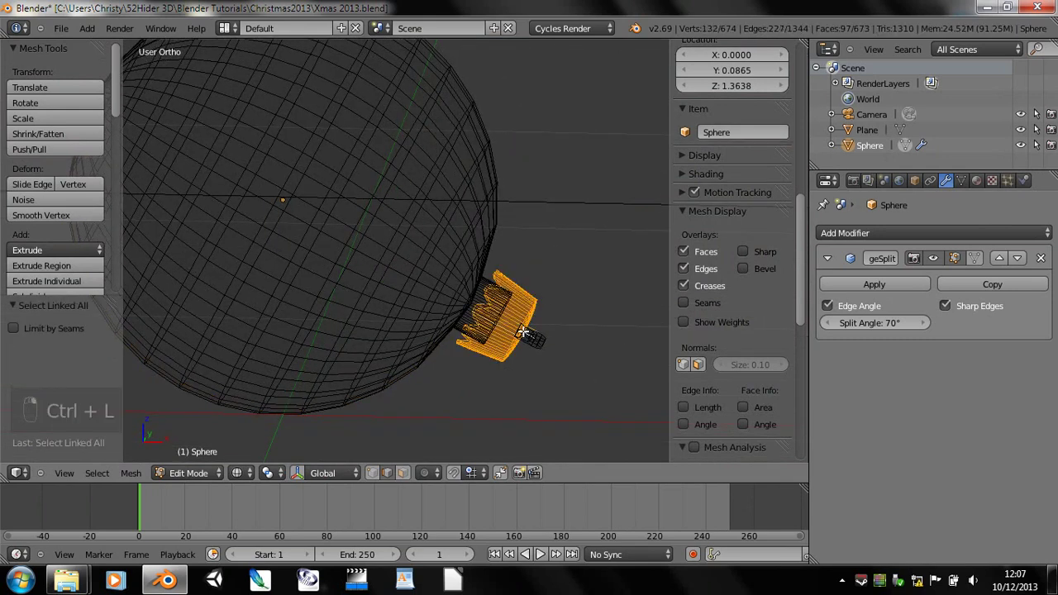
pyautogui.hotkey('ctrl', 'l')
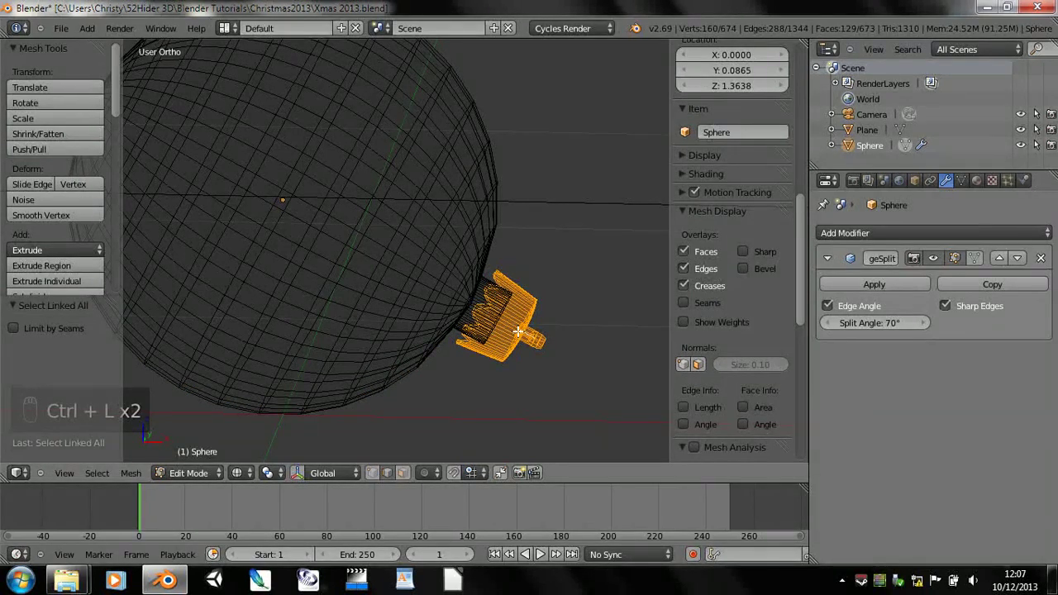
pyautogui.press('KP_3')
pyautogui.press('KP_1')
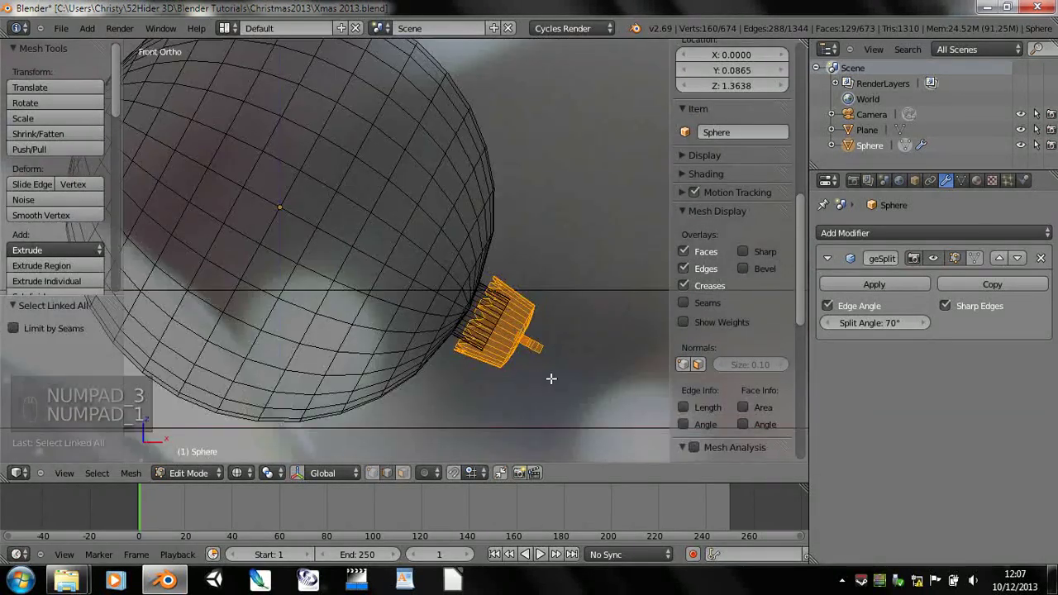
pyautogui.press('s')
pyautogui.click(562, 402)
pyautogui.press('g')
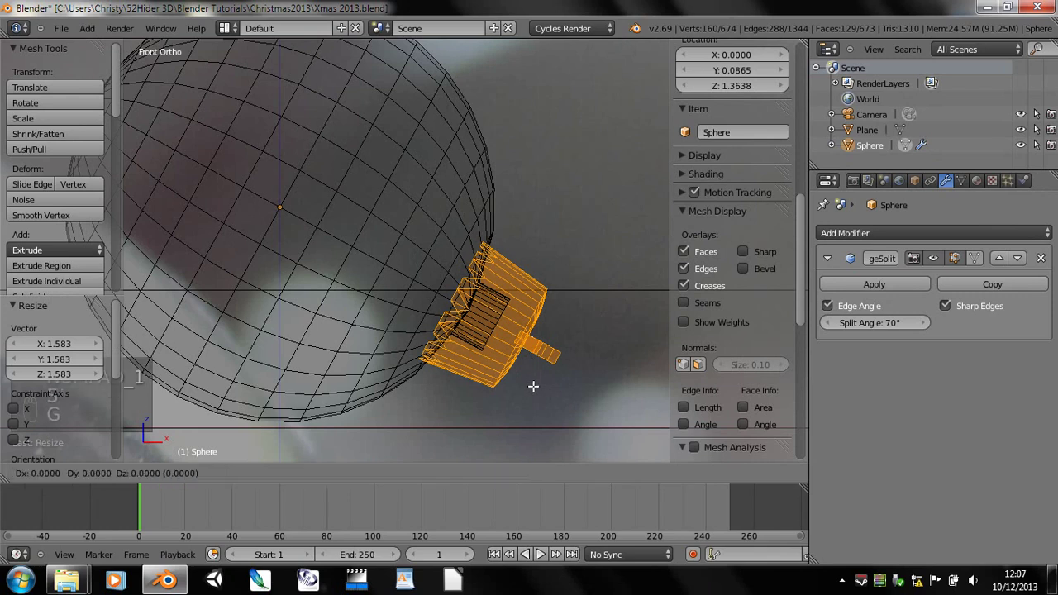
pyautogui.press('x')
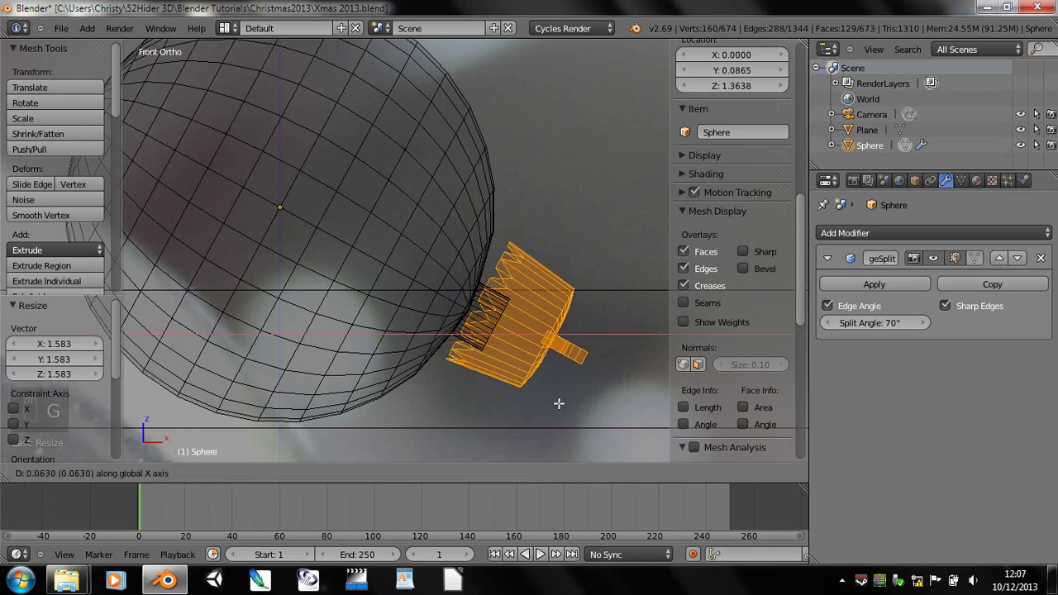
pyautogui.rightClick(558, 400)
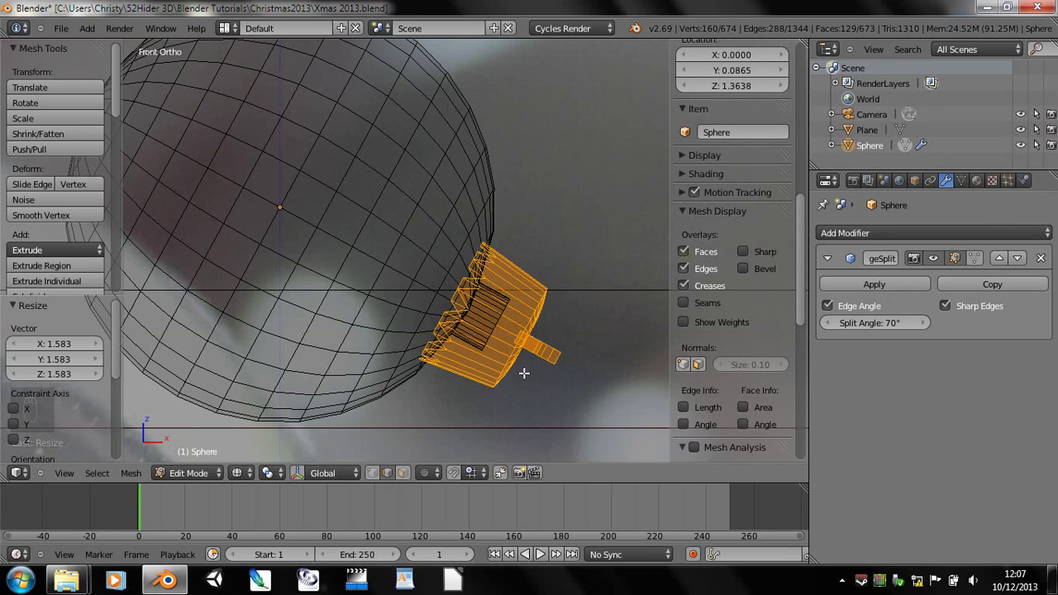
# - Slide the selected cap and hanger outward along their local Z axis and scale them uniformly to about 0.729
pyautogui.press('g')
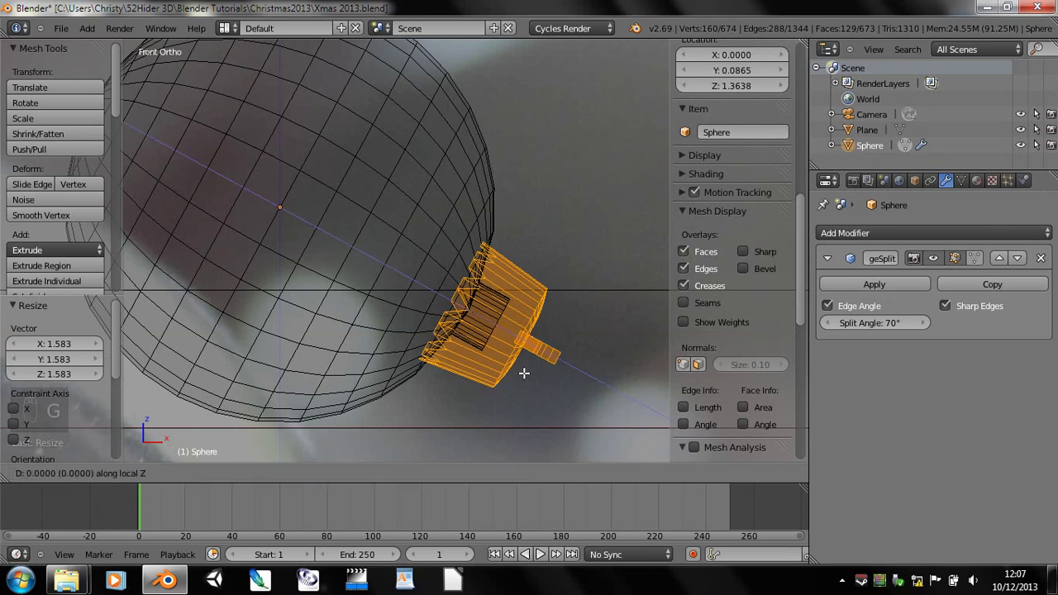
pyautogui.click(553, 392)
pyautogui.press('s')
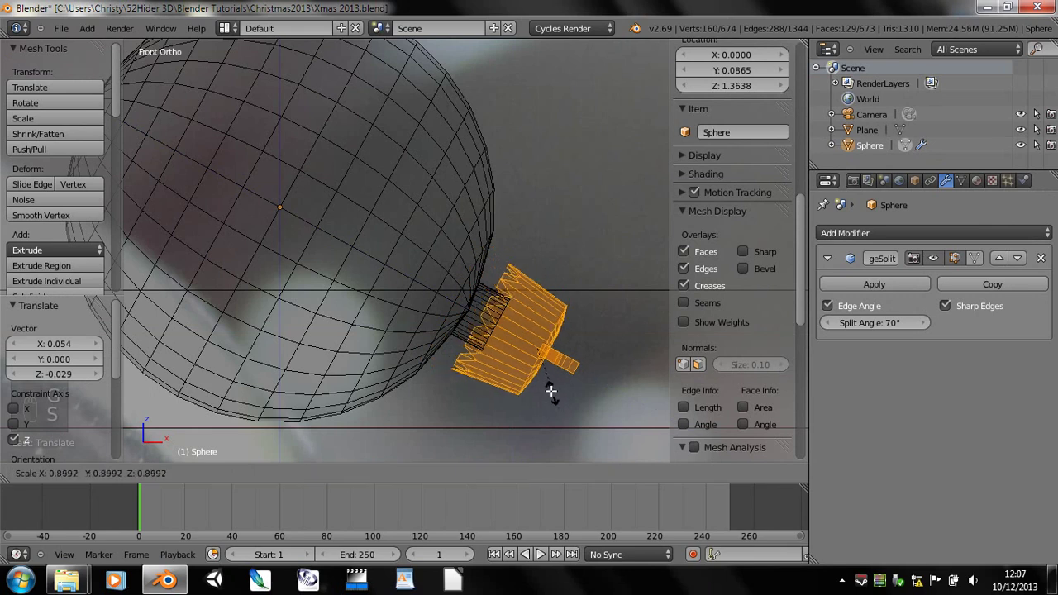
pyautogui.click(546, 385)
# - Move the cap and hanger back toward the bauble by about 0.034 along local Z and save over Xmas 2013.blend
pyautogui.press('g')
pyautogui.press('z')
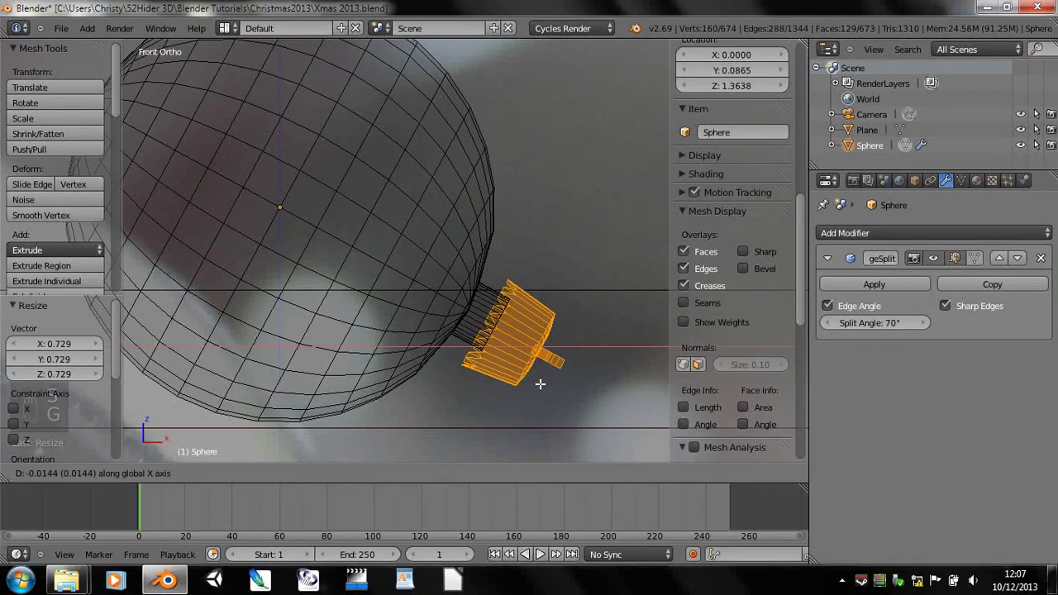
pyautogui.press('z')
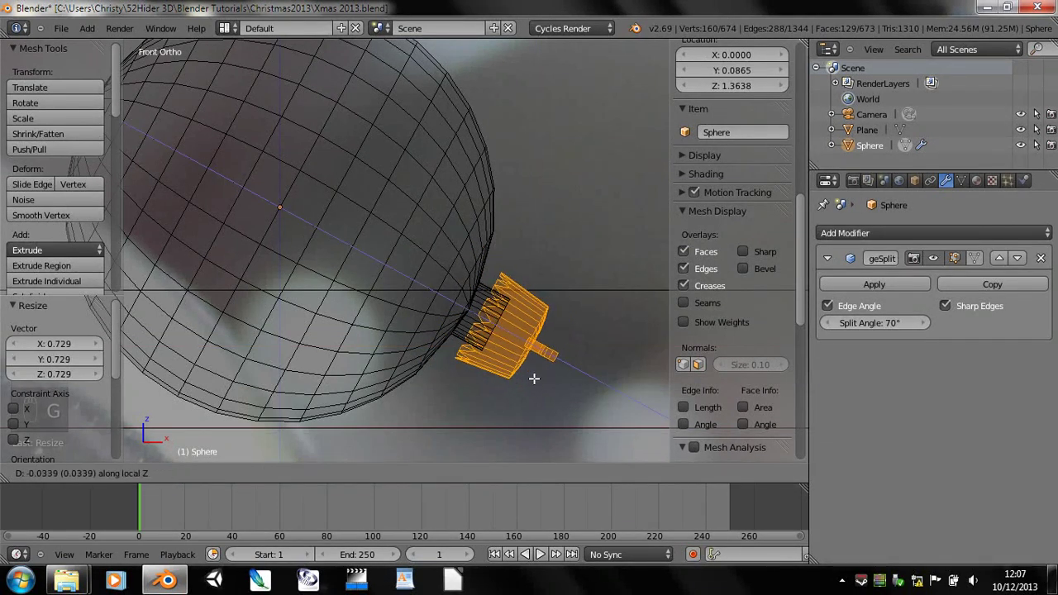
pyautogui.click(544, 383)
pyautogui.moveTo(545, 385); pyautogui.dragTo(503, 362, button='middle')
pyautogui.scroll(-2, 503, 361)
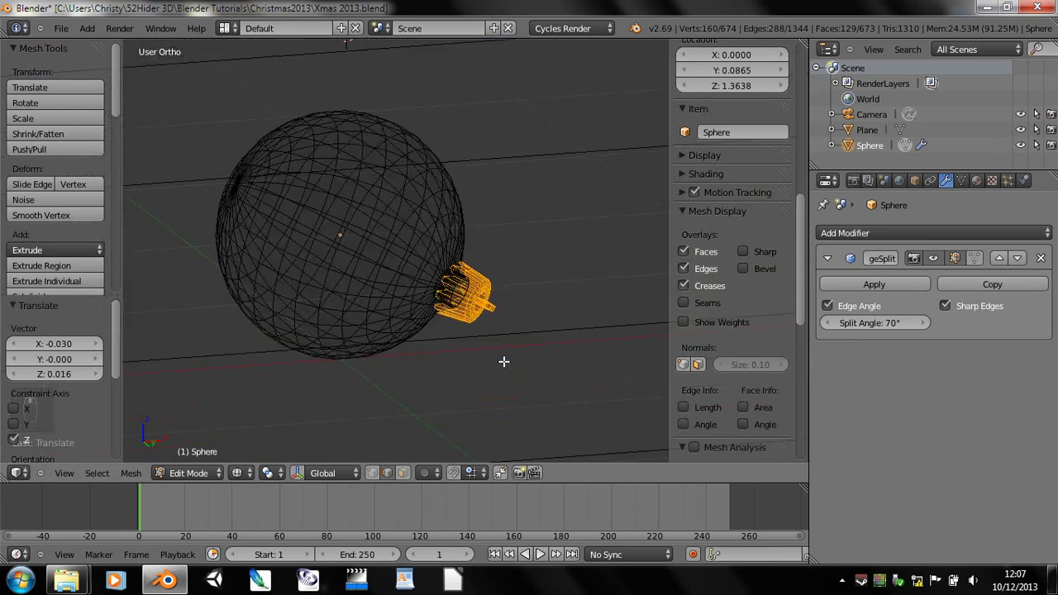
pyautogui.hotkey('ctrl', 's')
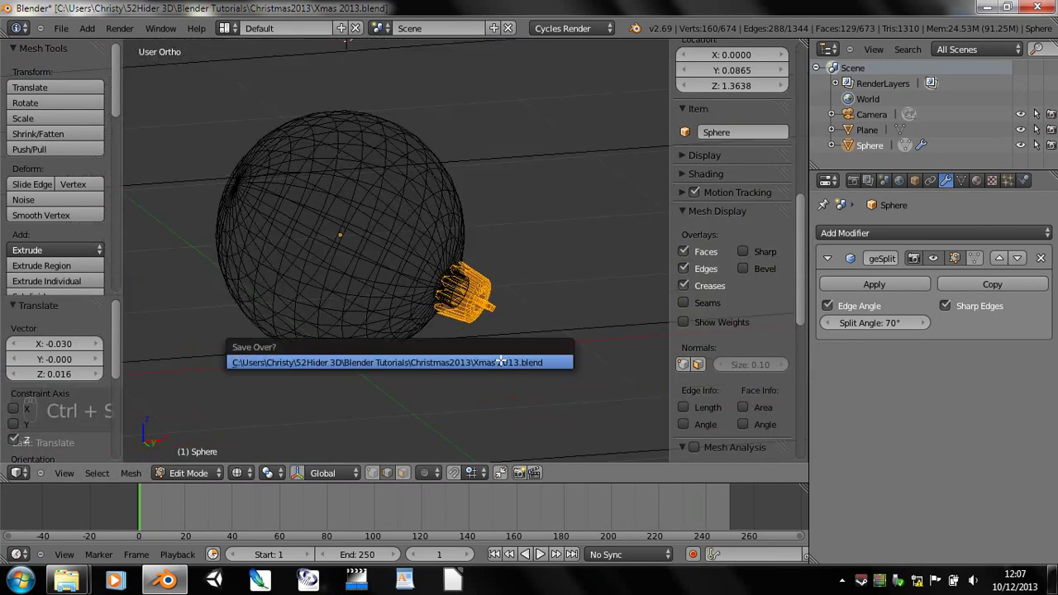
pyautogui.click(501, 362)
# - In Object Mode and front view, rotate the whole bauble about 9.27° clockwise and save the file
pyautogui.press('Tab')
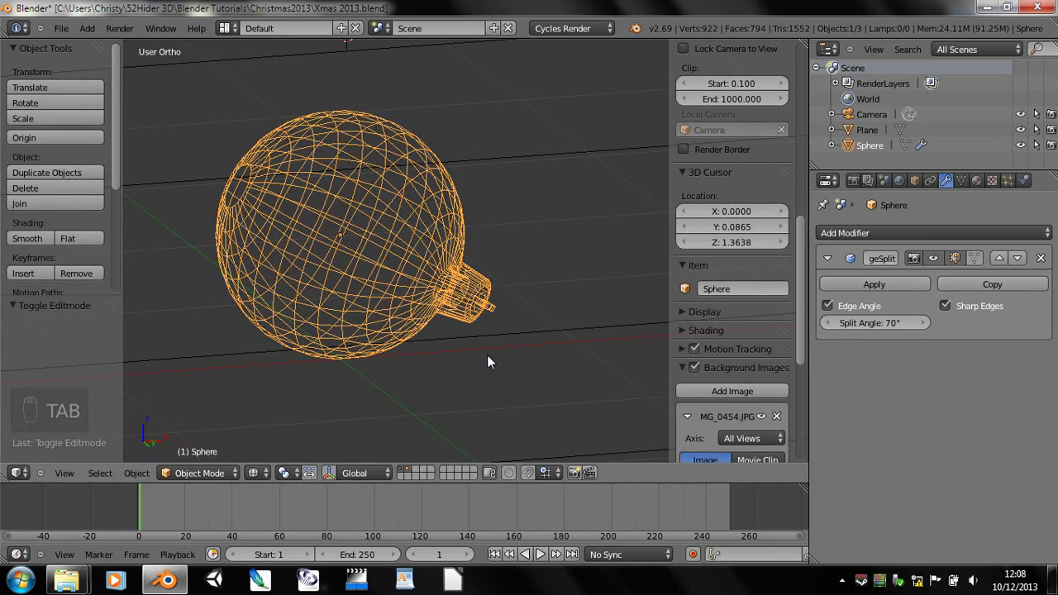
pyautogui.press('KP_3')
pyautogui.press('KP_1')
pyautogui.press('r')
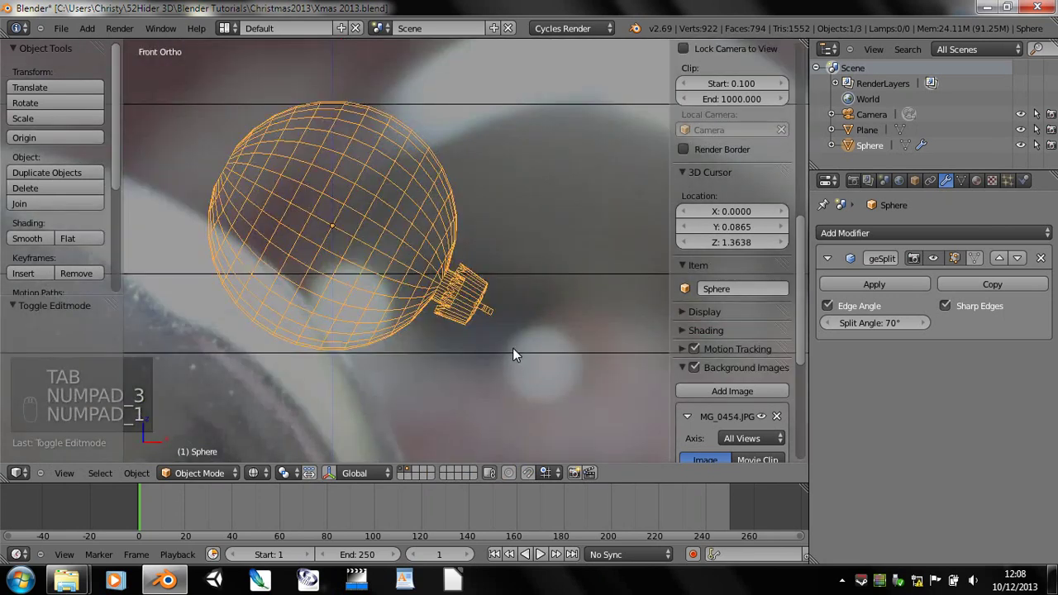
pyautogui.click(499, 401)
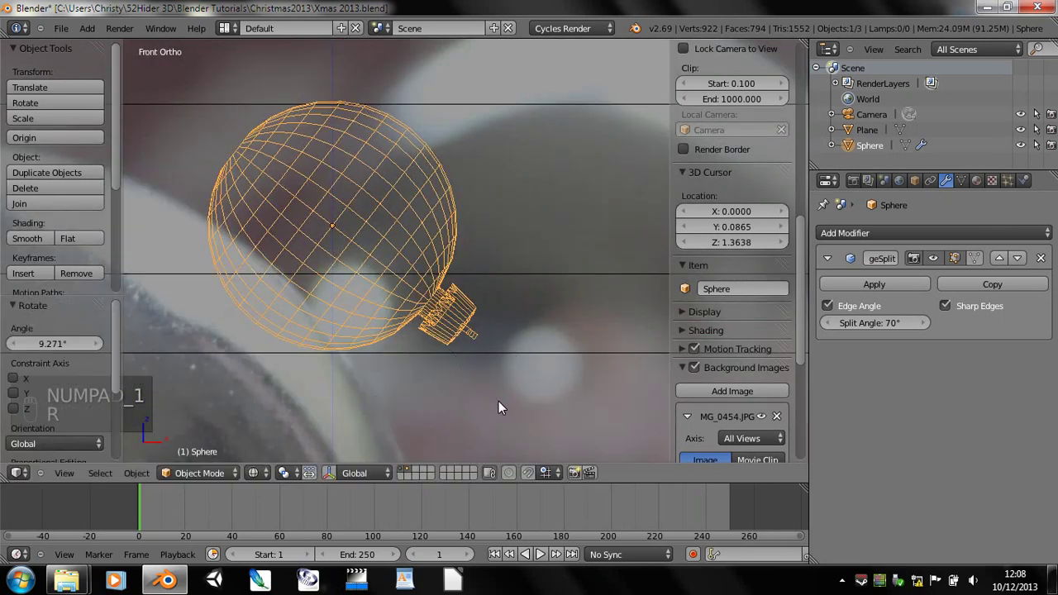
pyautogui.scroll(-3, 426, 327)
pyautogui.hotkey('ctrl', 's')
# - Display the scene in solid shading and give the bauble a new material named Gloss
pyautogui.moveTo(428, 331); pyautogui.dragTo(460, 336, button='middle')
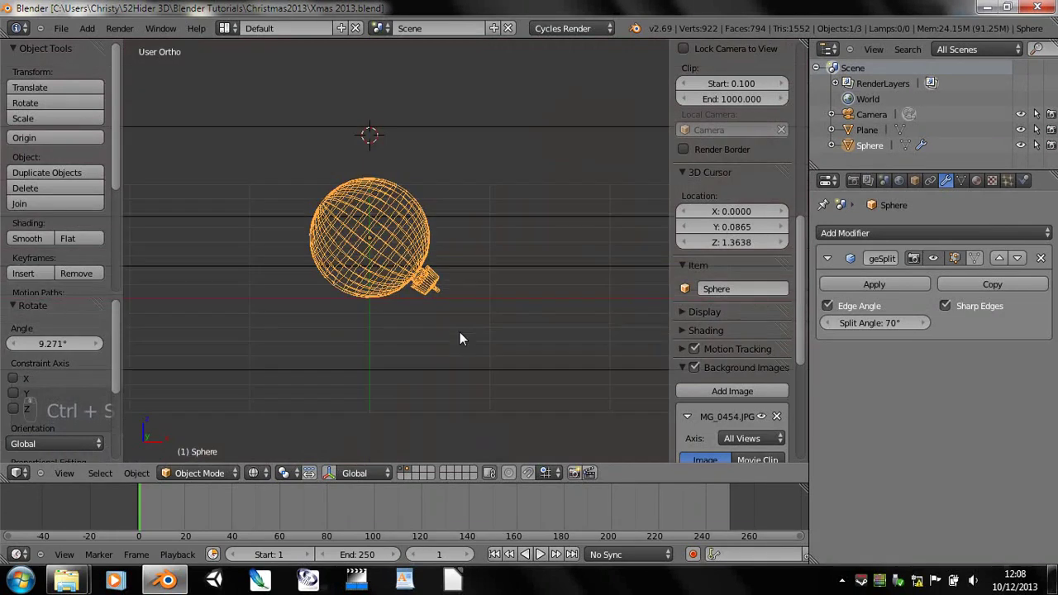
pyautogui.scroll(-3, 428, 262)
pyautogui.moveTo(428, 262); pyautogui.dragTo(404, 304, button='middle')
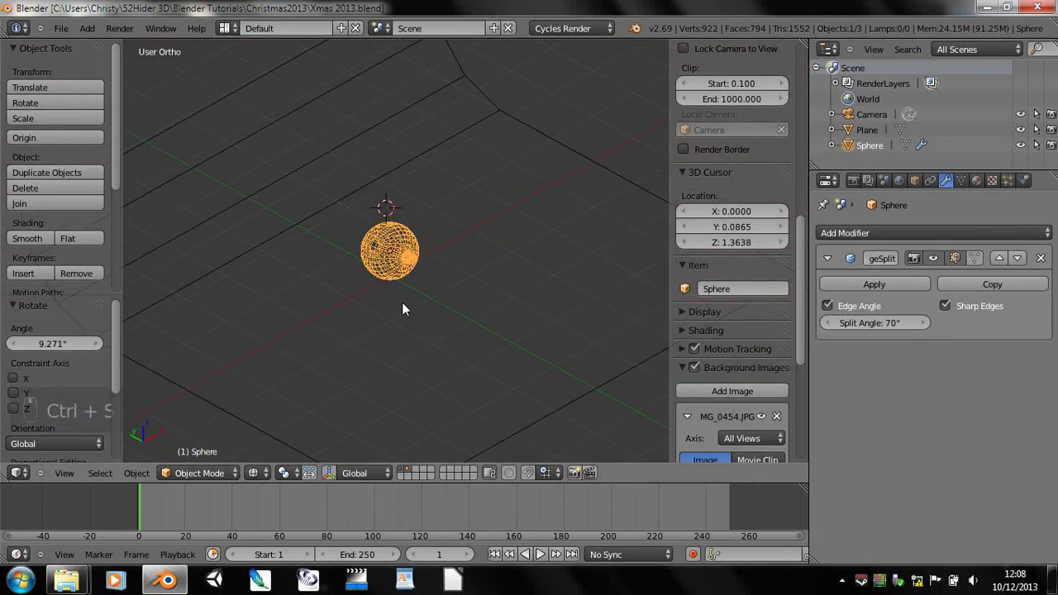
pyautogui.scroll(4, 402, 302)
pyautogui.press('z')
pyautogui.moveTo(484, 324)
pyautogui.mouseDown(button='middle')
pyautogui.moveTo(402, 253)
pyautogui.moveTo(416, 239)
pyautogui.moveTo(447, 273)
pyautogui.mouseUp(button='middle')
pyautogui.click(979, 181)
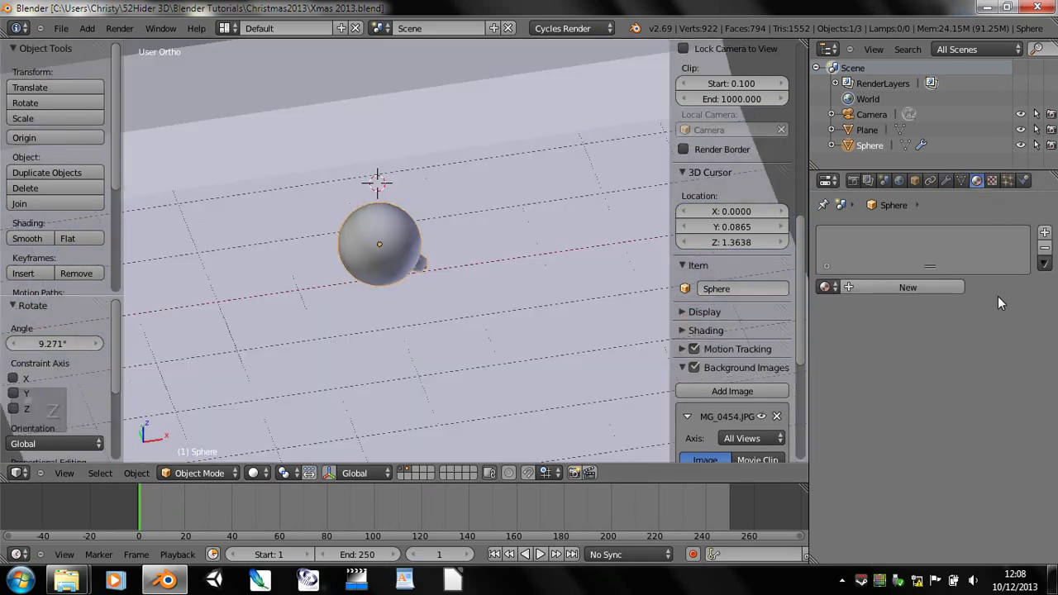
pyautogui.click(877, 289)
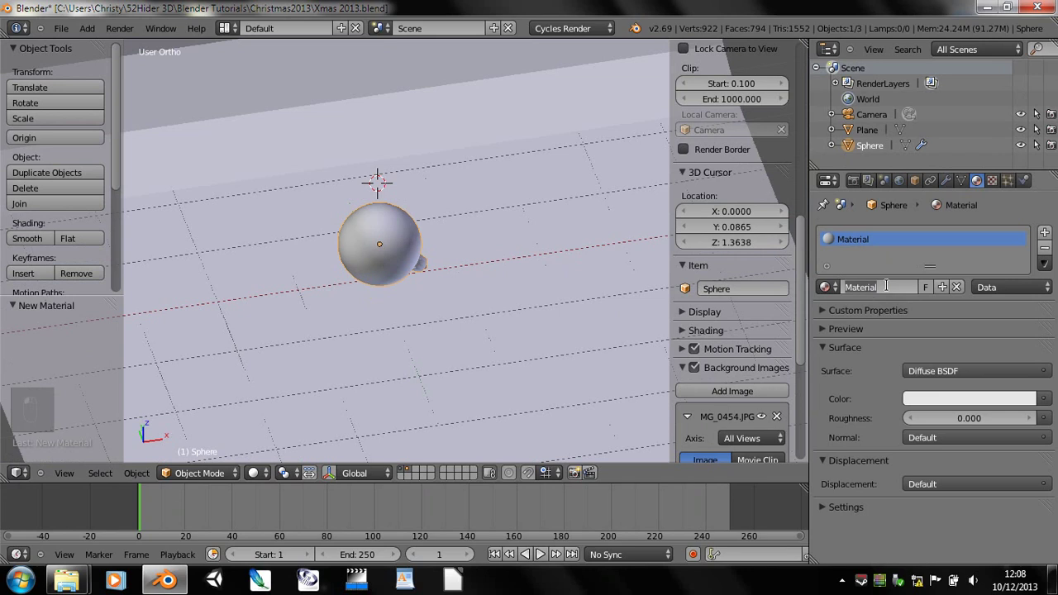
pyautogui.click(887, 285)
pyautogui.write('Gloss')
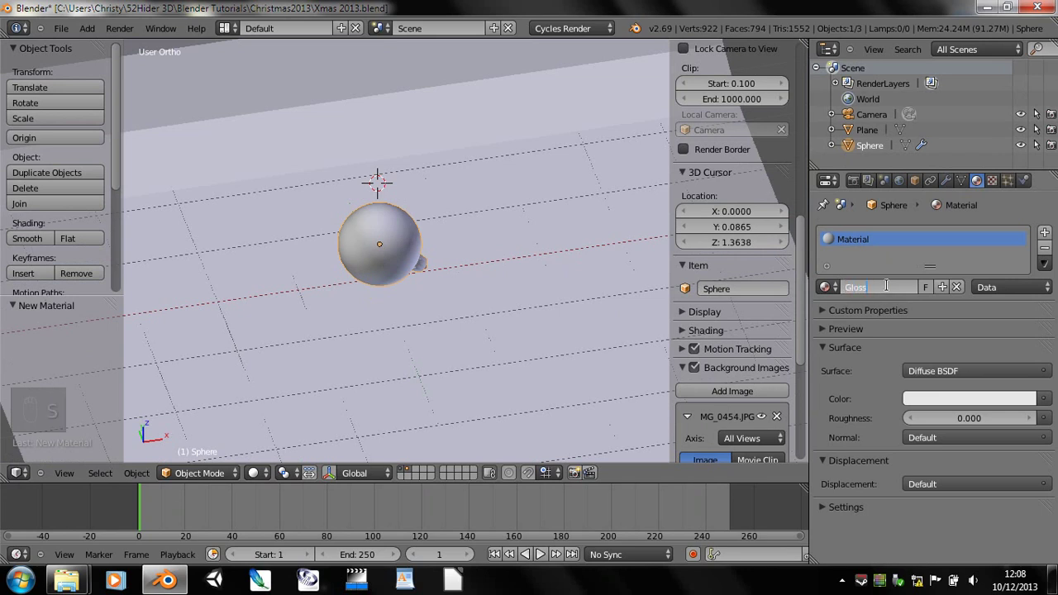
pyautogui.press('Return')
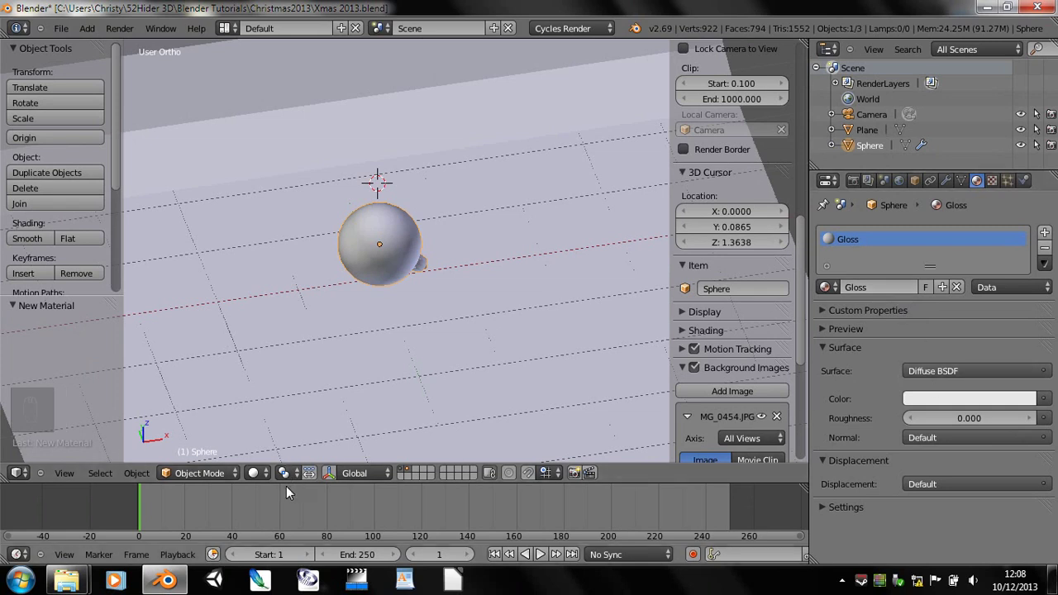
# - Switch the viewport to rendered shading and turn off the background images
pyautogui.click(255, 472)
pyautogui.click(262, 373)
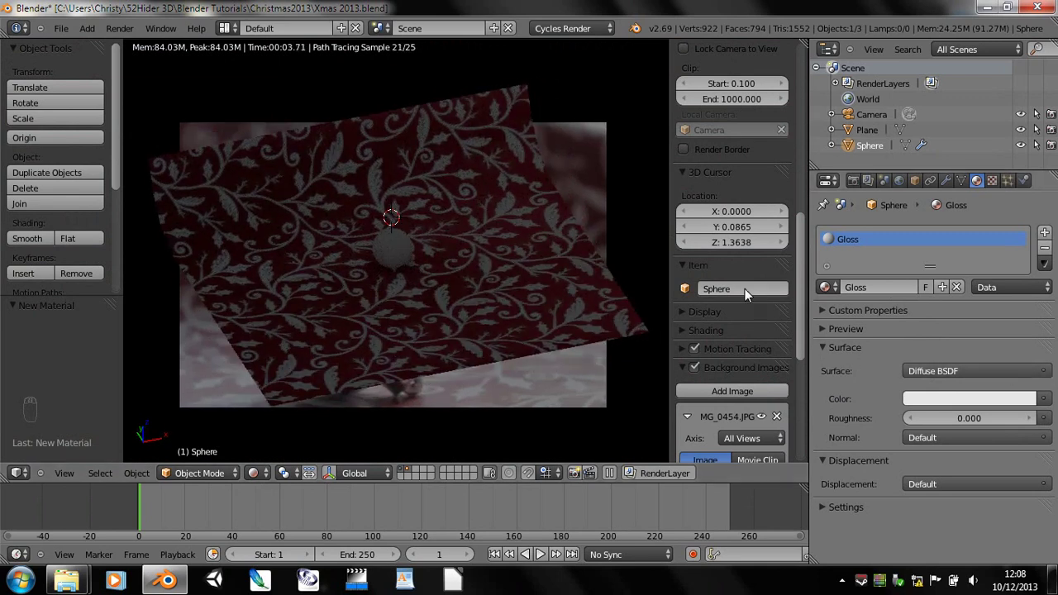
pyautogui.click(695, 368)
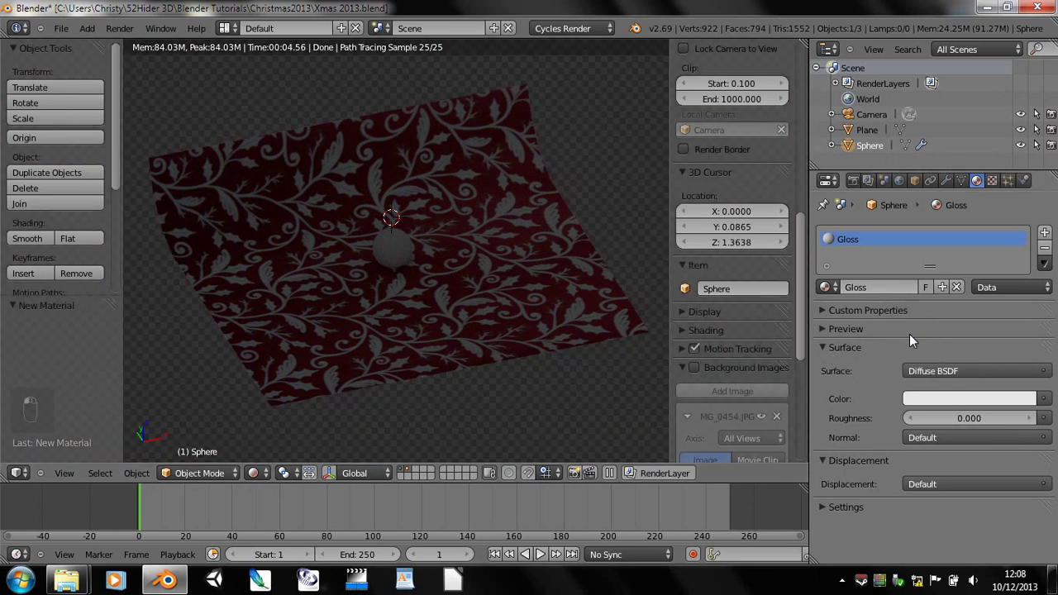
# - Set the Gloss material's surface shader to Glossy BSDF and check it in the rendered view
pyautogui.click(916, 373)
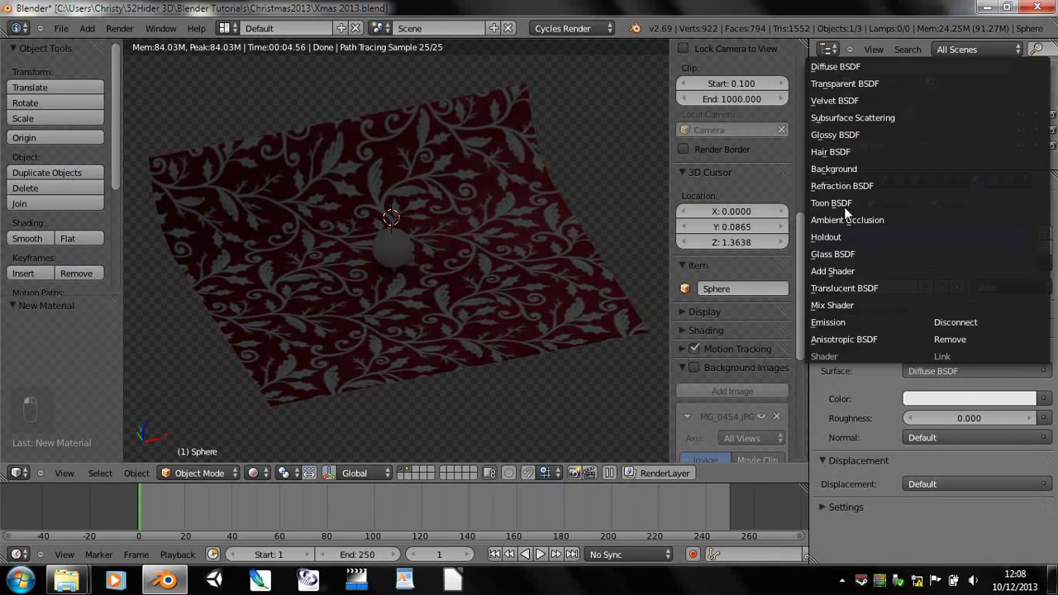
pyautogui.click(835, 134)
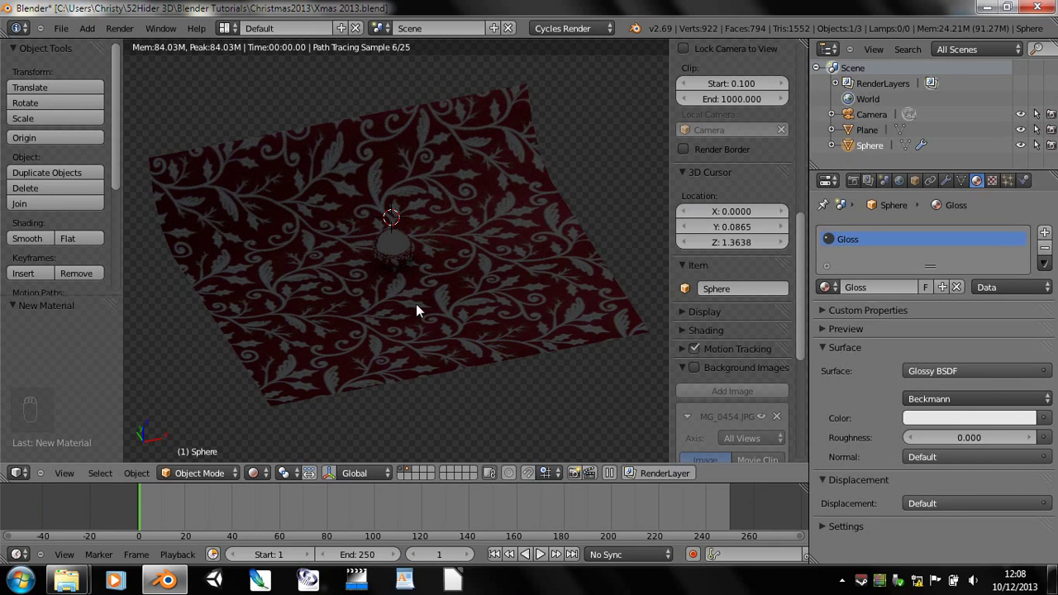
pyautogui.moveTo(416, 303); pyautogui.dragTo(410, 284, button='middle')
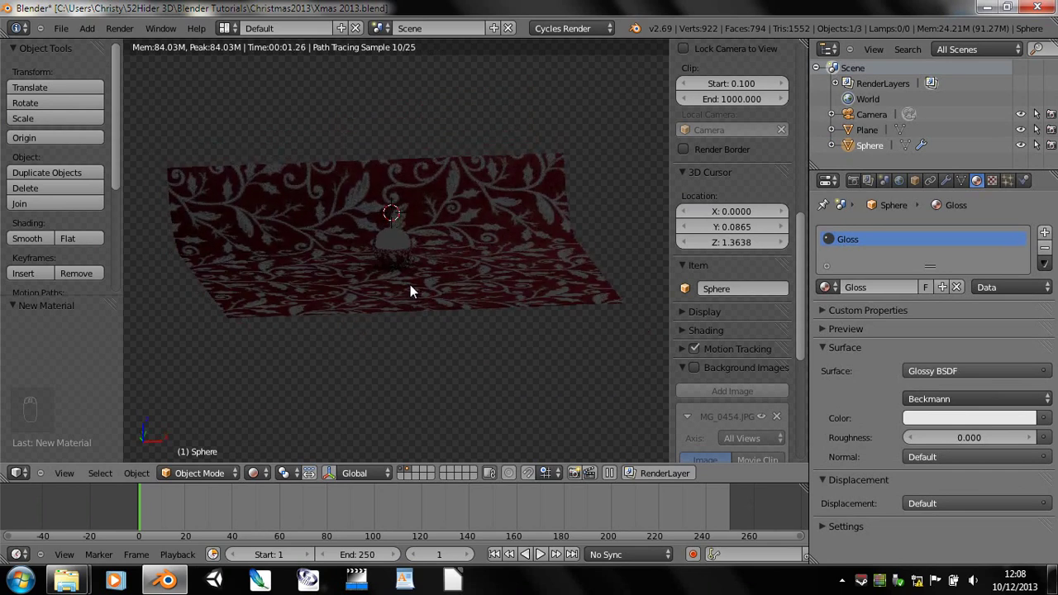
# - Return the viewport to solid shading and save the file
pyautogui.press('z')
pyautogui.press('z')
pyautogui.press('z')
pyautogui.click(411, 286)
pyautogui.hotkey('ctrl', 's')
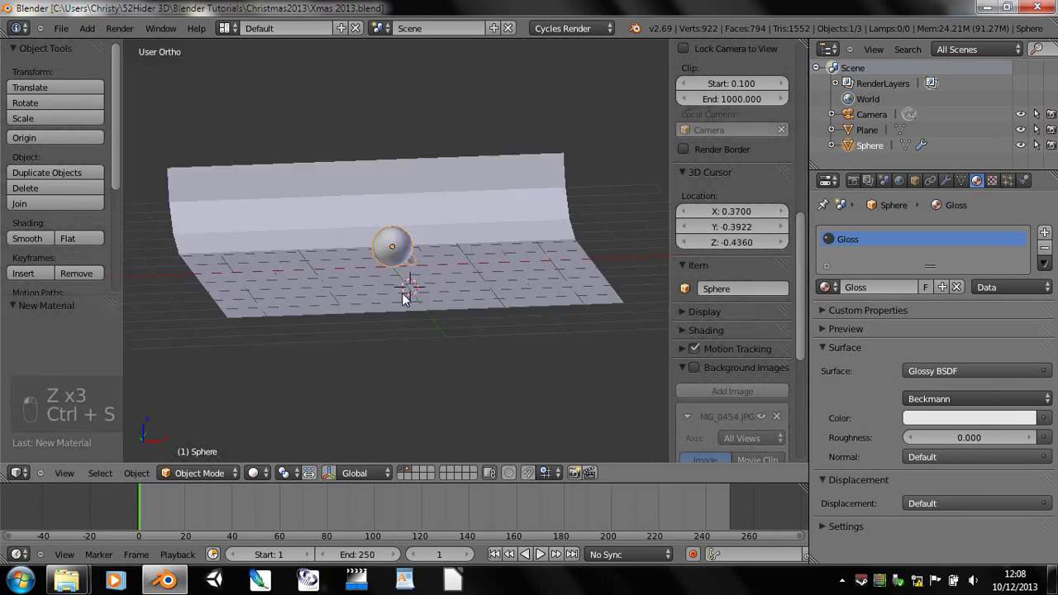
# - Hide the 3D view's side shelves, split the view vertically, and turn the new area into a widened Node Editor
pyautogui.press('t')
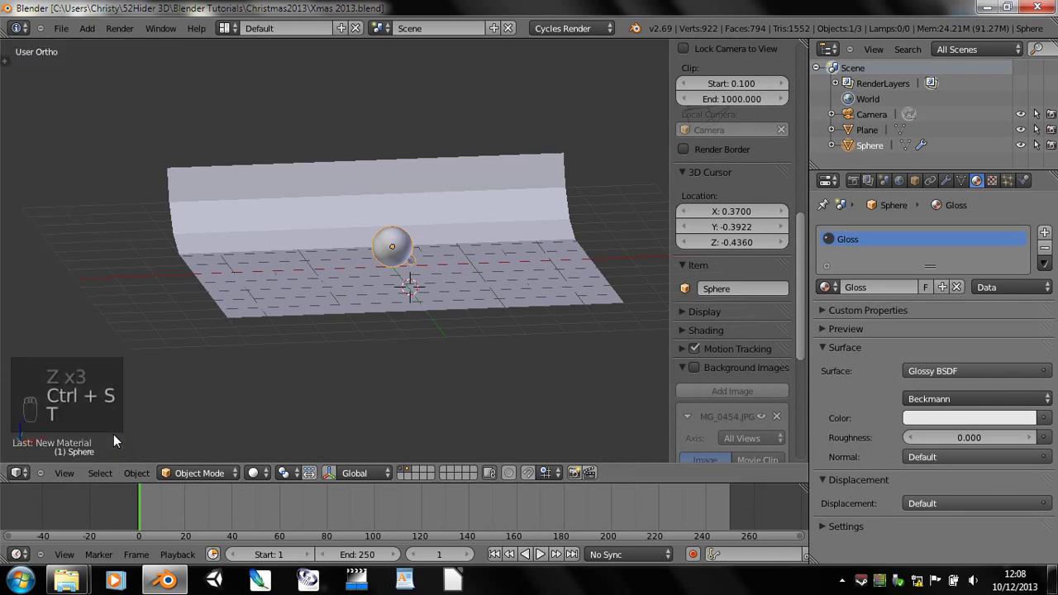
pyautogui.press('n')
pyautogui.moveTo(3, 477); pyautogui.dragTo(298, 476)
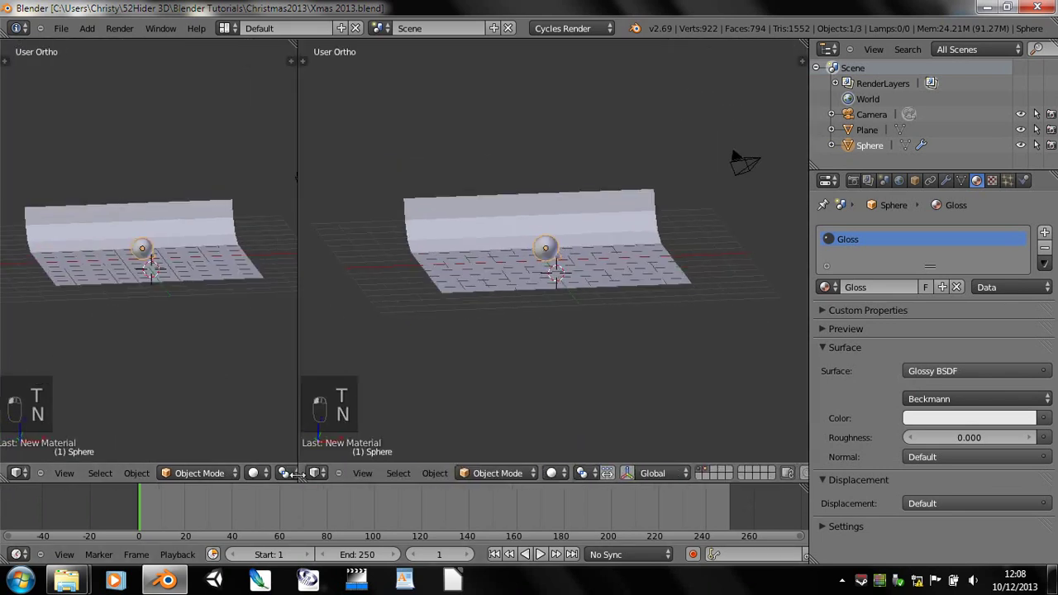
pyautogui.click(17, 473)
pyautogui.click(43, 290)
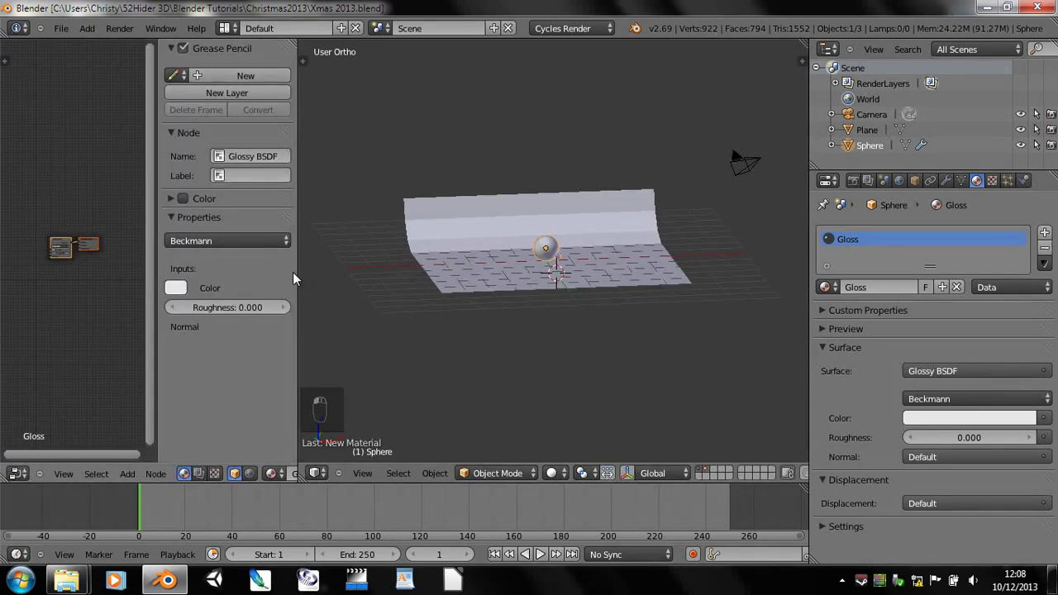
pyautogui.moveTo(296, 271); pyautogui.dragTo(393, 263)
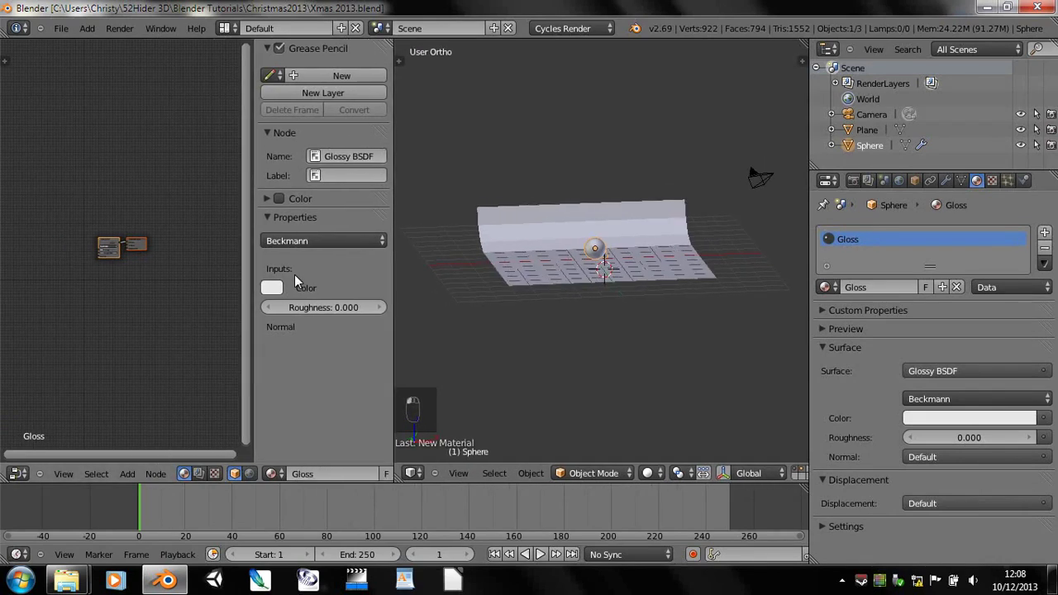
# - Hide the Node Editor's sidebar and move the Glossy BSDF node up and away from the Material Output node
pyautogui.press('t')
pyautogui.press('n')
pyautogui.press('t')
pyautogui.scroll(3, 256, 305)
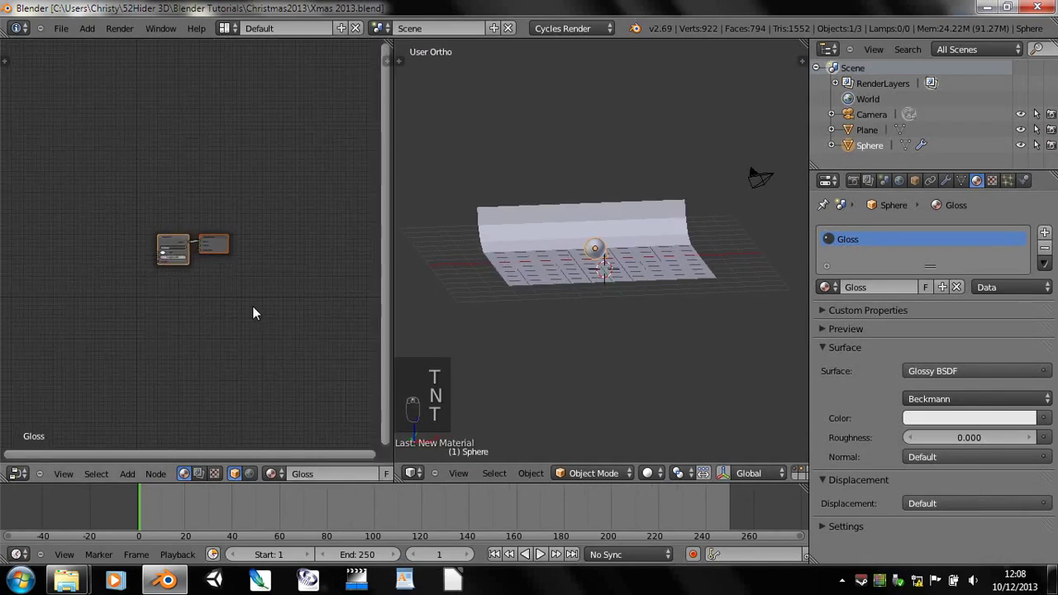
pyautogui.scroll(8, 246, 315)
pyautogui.moveTo(247, 356); pyautogui.dragTo(312, 309, button='middle')
pyautogui.moveTo(171, 167); pyautogui.dragTo(22, 84)
pyautogui.scroll(-3, 148, 250)
pyautogui.moveTo(195, 315); pyautogui.dragTo(291, 327, button='middle')
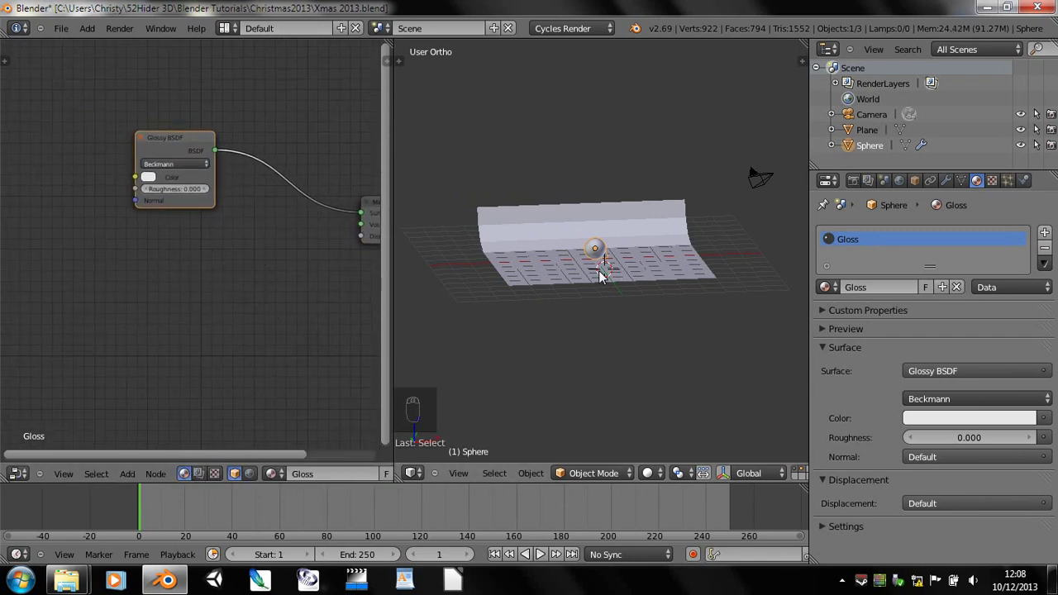
pyautogui.moveTo(351, 256); pyautogui.dragTo(251, 257, button='middle')
pyautogui.click(351, 204)
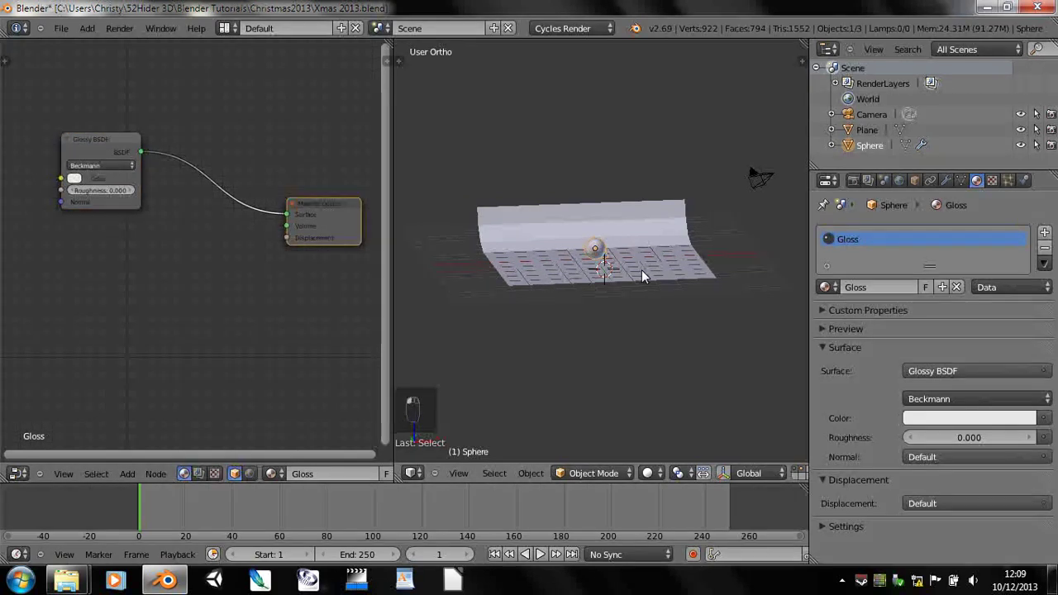
# - Open the reference photo IMG_0454.JPG in Windows Photo Viewer and examine the front bauble's cap and hanger up close
pyautogui.scroll(6, 642, 269)
pyautogui.moveTo(540, 301); pyautogui.dragTo(538, 282, button='middle')
pyautogui.scroll(5, 645, 295)
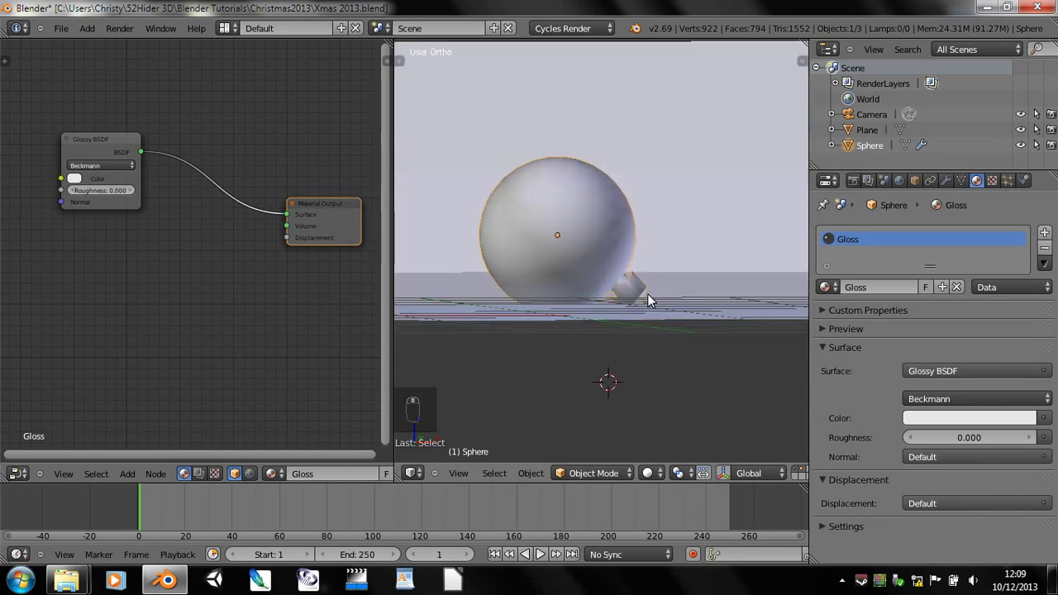
pyautogui.click(98, 555)
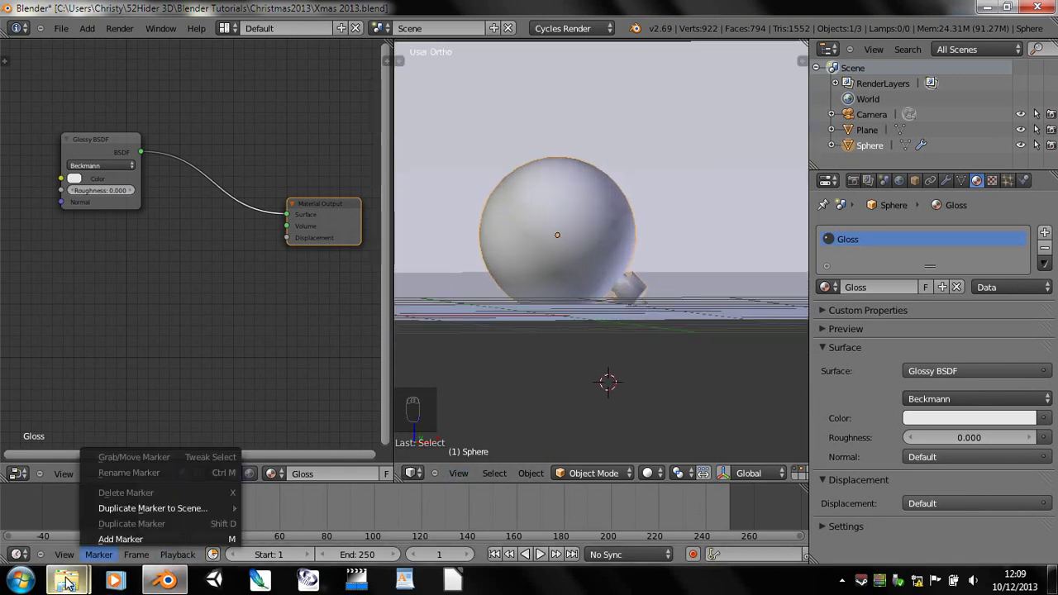
pyautogui.moveTo(70, 579)
pyautogui.click(91, 504)
pyautogui.doubleClick(253, 139)
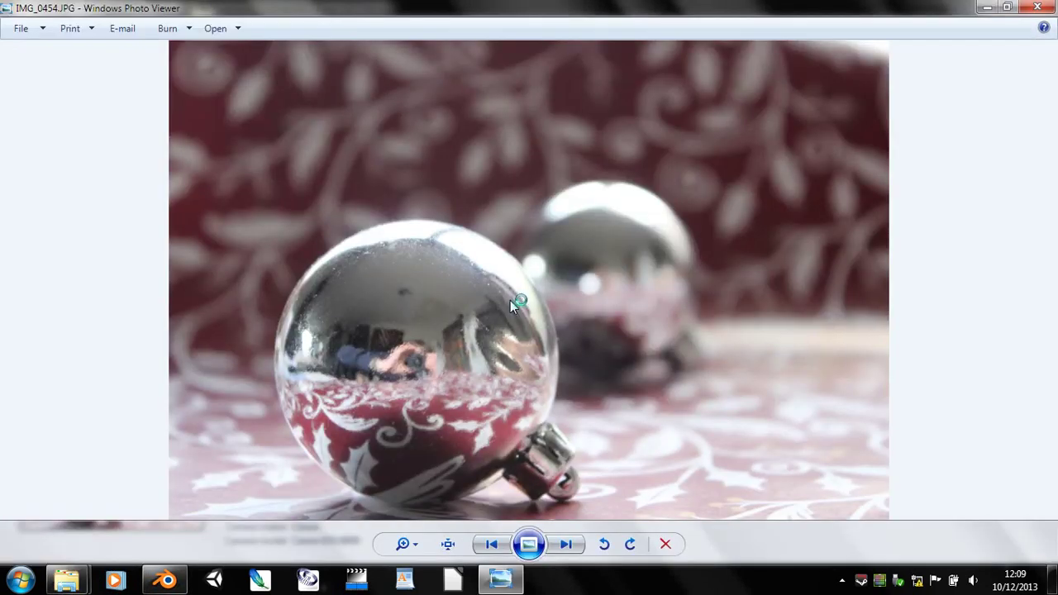
pyautogui.scroll(1, 550, 378)
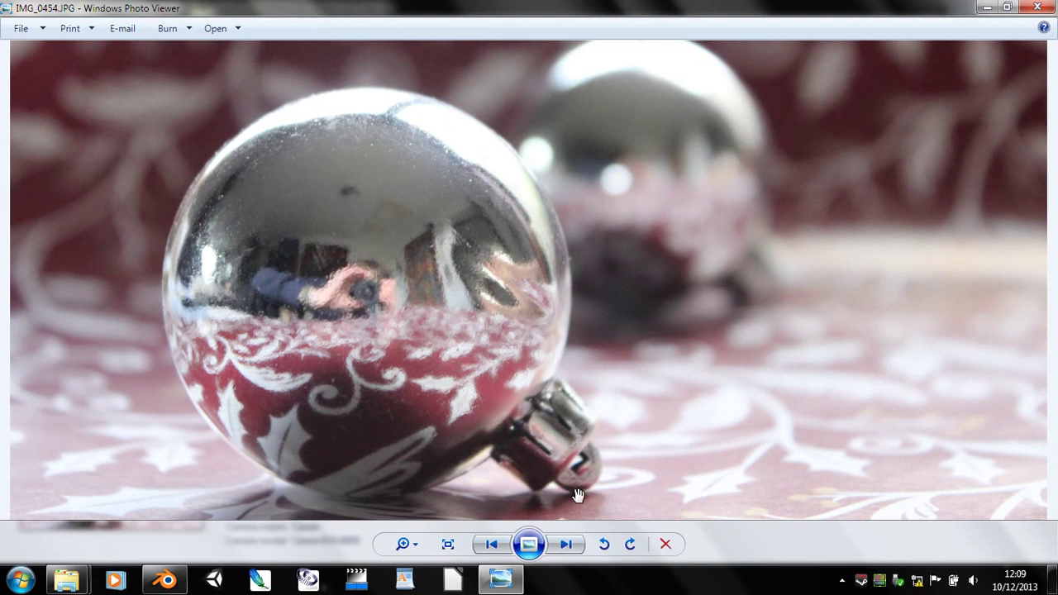
# - Switch back to Blender and add a second material slot to the bauble
pyautogui.click(165, 580)
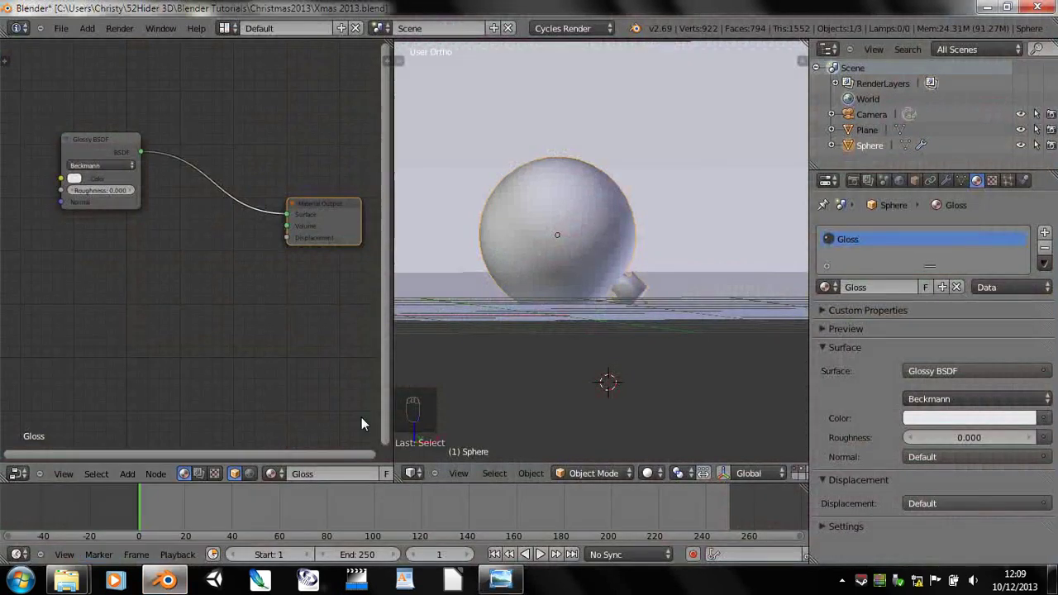
pyautogui.scroll(-3, 223, 360)
pyautogui.scroll(-1, 595, 310)
pyautogui.moveTo(748, 288); pyautogui.dragTo(800, 290, button='middle')
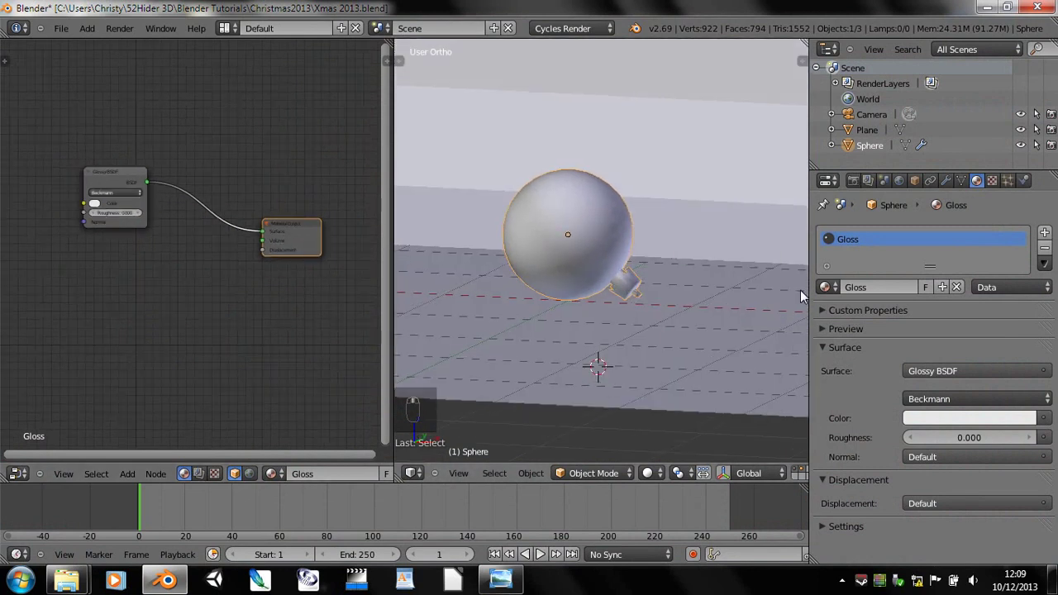
pyautogui.click(1044, 236)
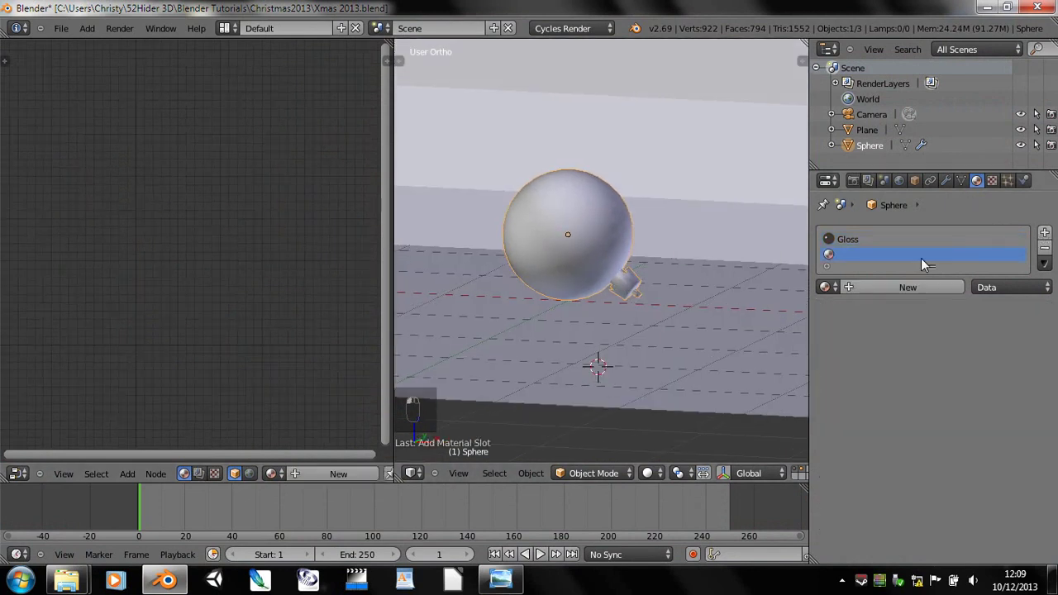
# - Create a new material in the bauble's second slot, name it Hook and set its surface to Glossy BSDF
pyautogui.click(894, 285)
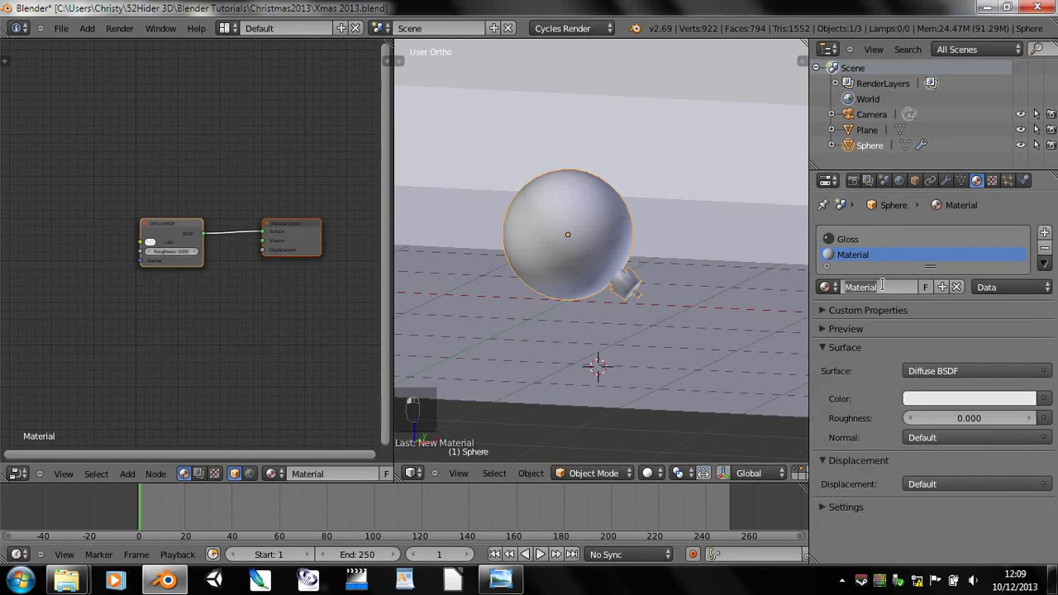
pyautogui.click(883, 284)
pyautogui.write('Hoo')
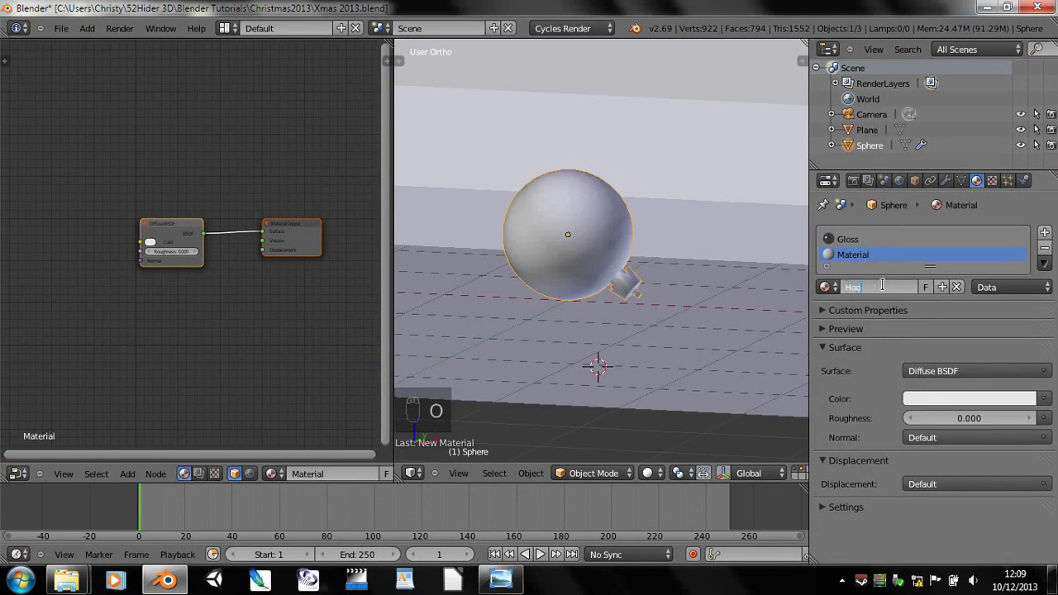
pyautogui.write('k')
pyautogui.press('Return')
pyautogui.click(939, 372)
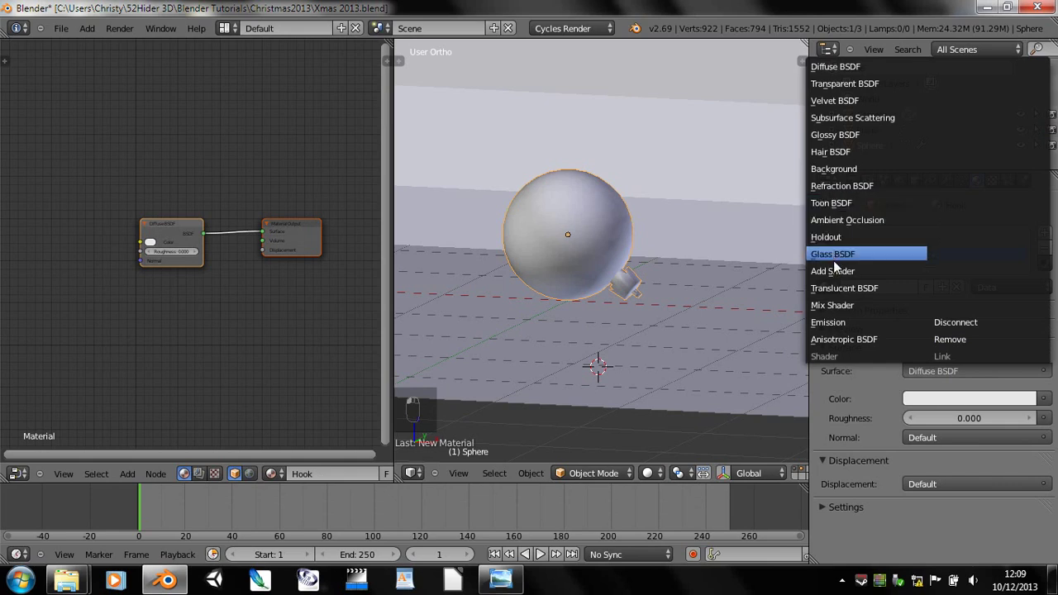
pyautogui.click(835, 135)
pyautogui.scroll(3, 247, 298)
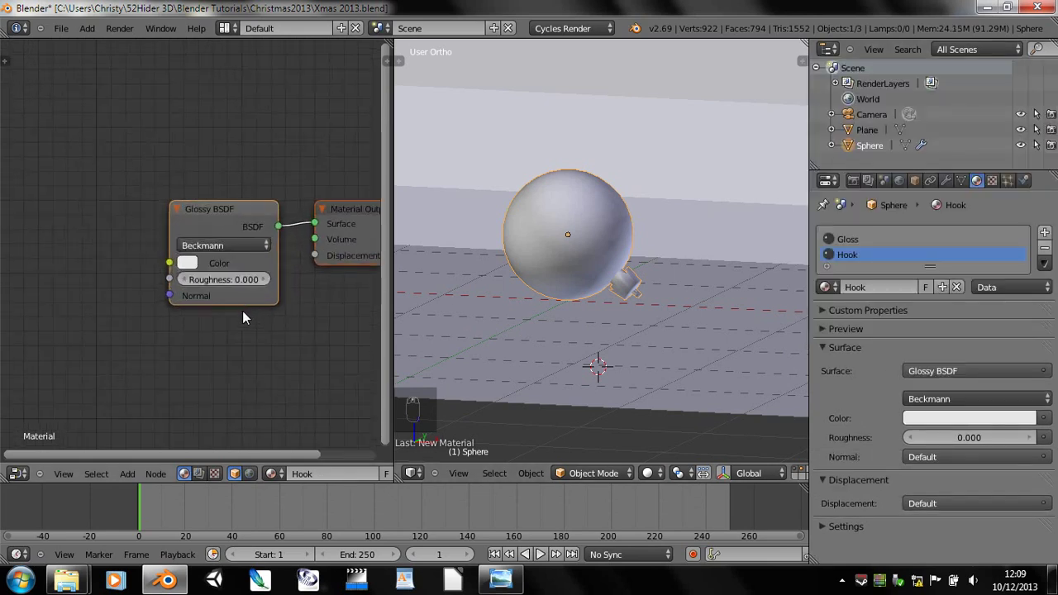
# - Enter Edit Mode on the bauble and assign the Hook material to the selected cap and hanger faces
pyautogui.press('Tab')
pyautogui.scroll(3, 654, 263)
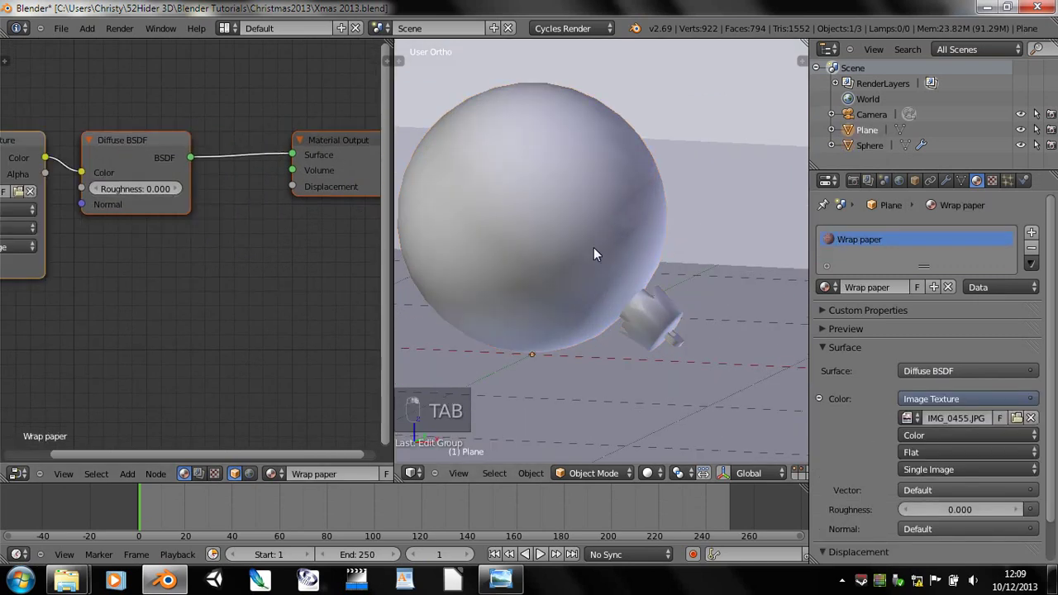
pyautogui.press('Tab')
pyautogui.press('Tab')
pyautogui.press('Tab')
pyautogui.scroll(1, 663, 320)
pyautogui.keyDown('shift'); pyautogui.moveTo(665, 331); pyautogui.dragTo(626, 291, button='middle'); pyautogui.keyUp('shift')
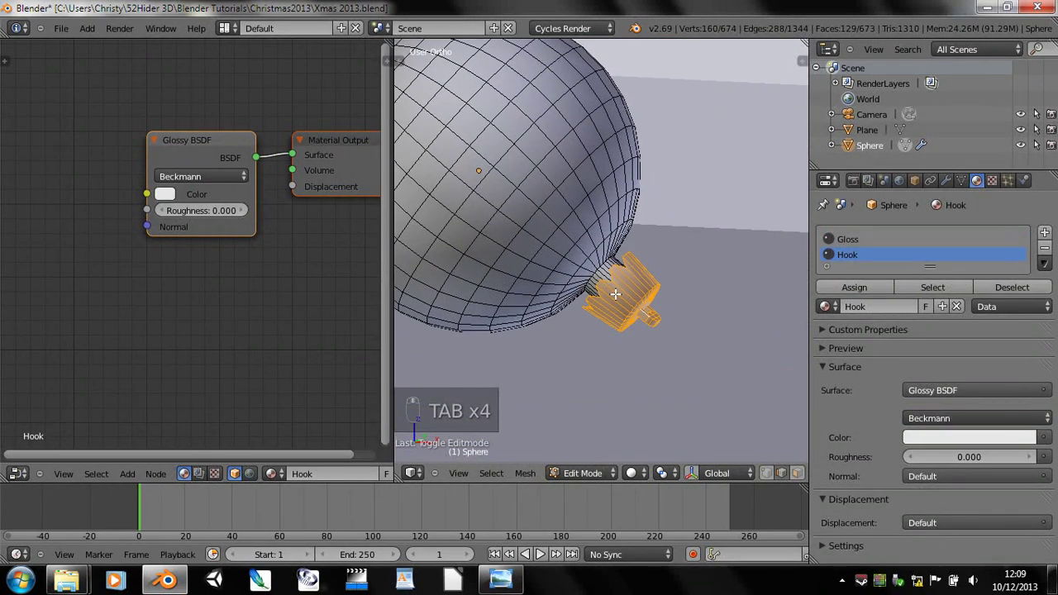
pyautogui.click(862, 285)
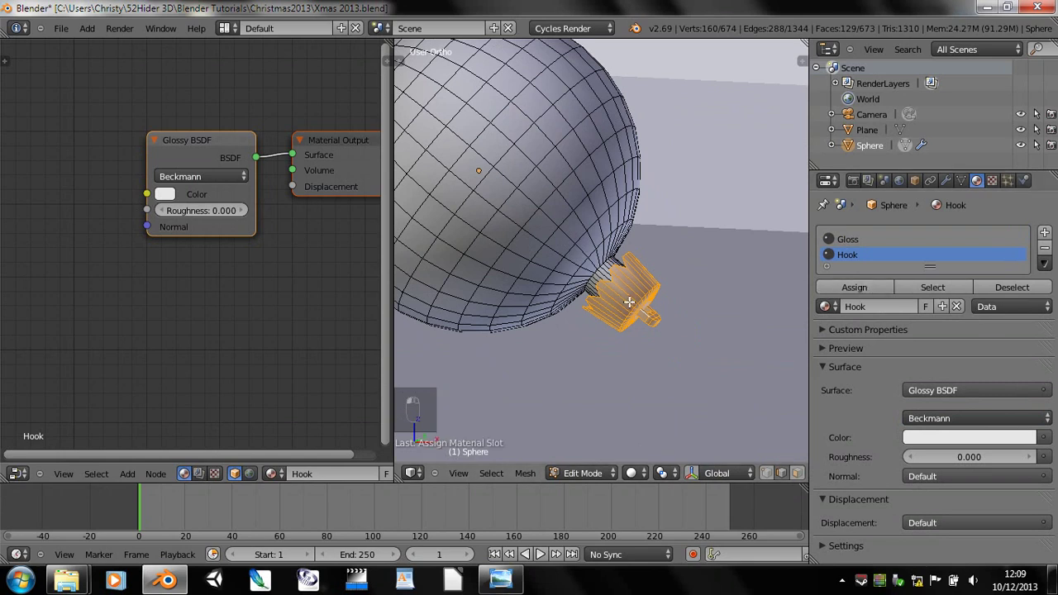
# - Set the Hook material's glossy roughness to 0.5
pyautogui.click(967, 457)
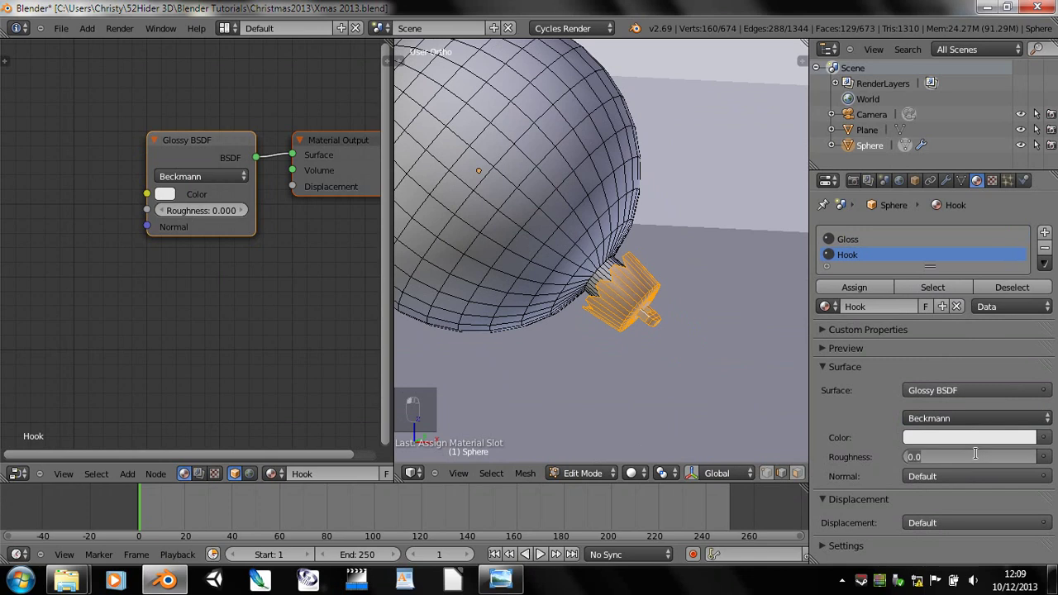
pyautogui.write('.5')
pyautogui.press('Return')
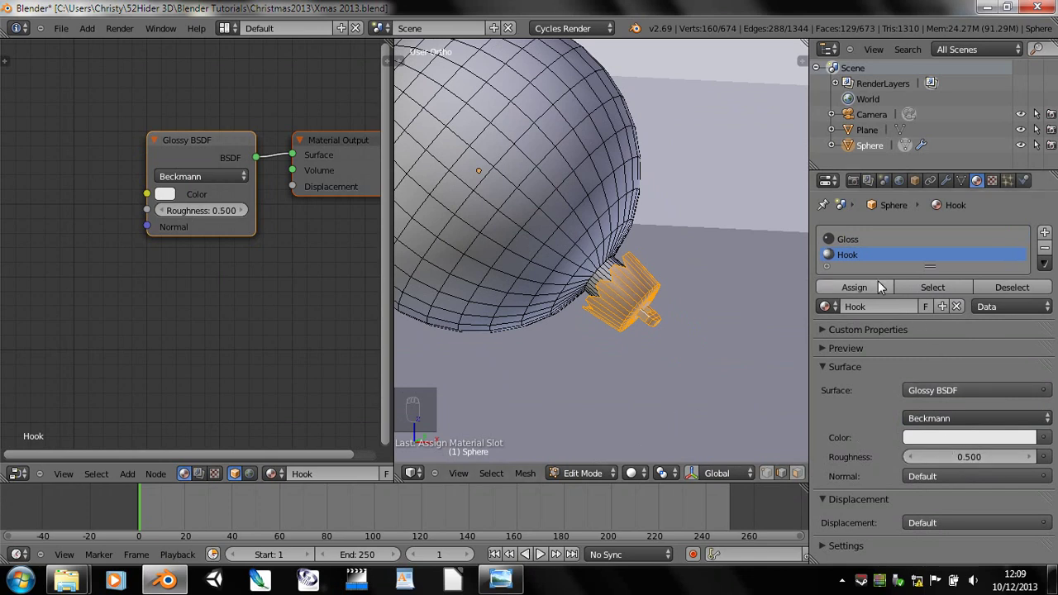
# - Insert a Mix Shader node between the Hook material's Glossy BSDF and Material Output nodes, spacing the nodes apart
pyautogui.moveTo(133, 302); pyautogui.dragTo(122, 220, button='middle')
pyautogui.scroll(-2, 244, 323)
pyautogui.moveTo(125, 263); pyautogui.dragTo(134, 304, button='middle')
pyautogui.moveTo(153, 106); pyautogui.dragTo(35, 172)
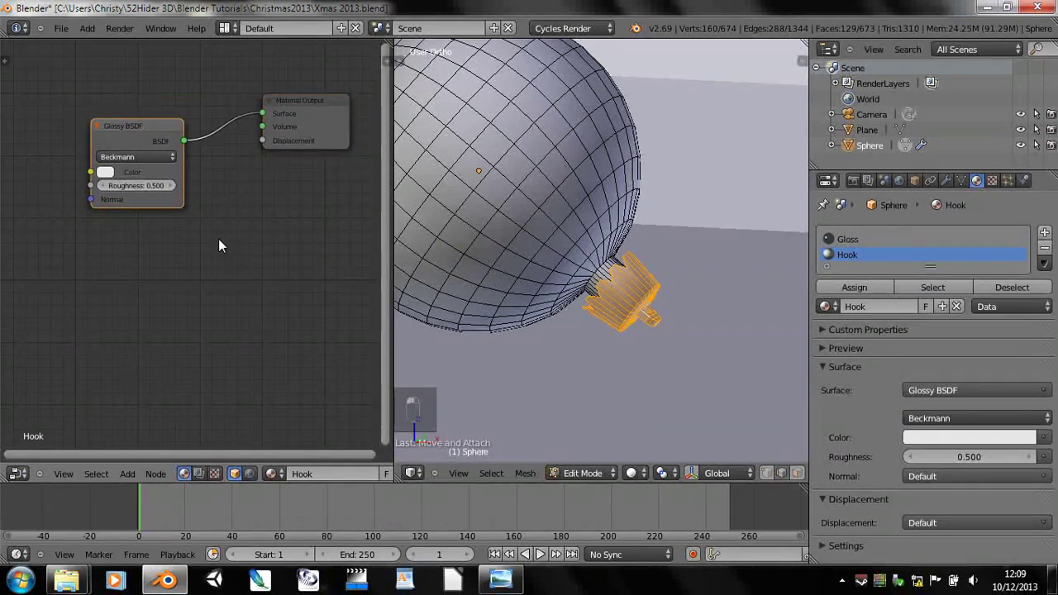
pyautogui.hotkey('shift', 'a')
pyautogui.moveTo(198, 287)
pyautogui.click(331, 286)
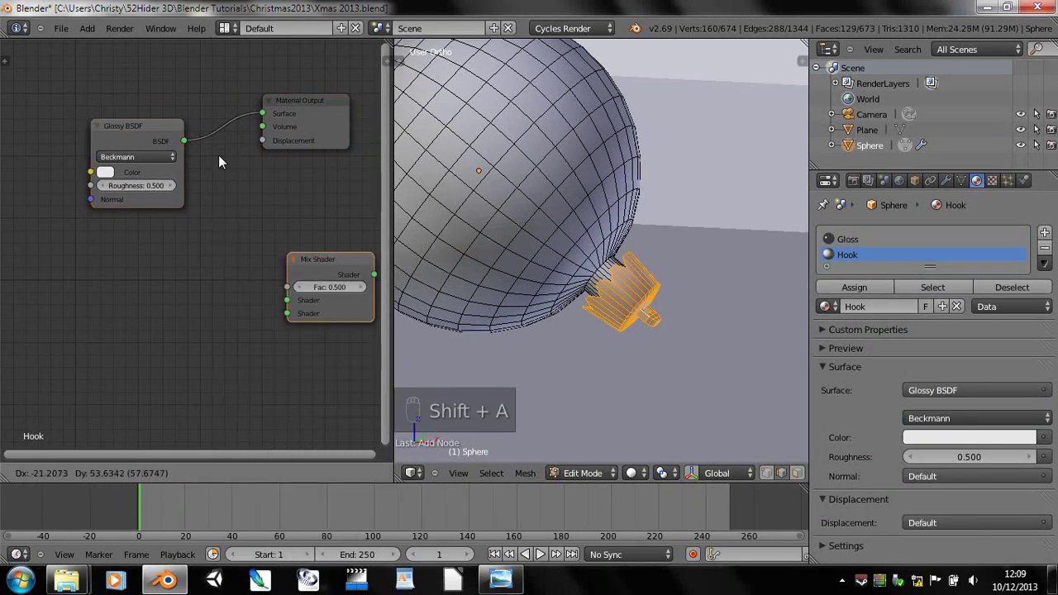
pyautogui.click(164, 97)
pyautogui.moveTo(122, 135); pyautogui.dragTo(57, 95)
pyautogui.click(202, 114)
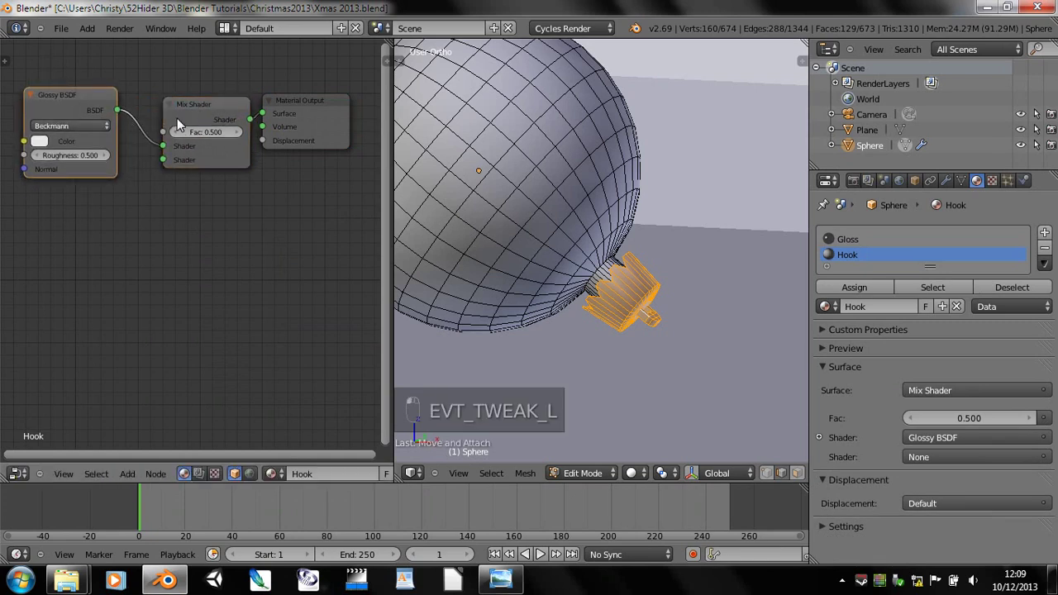
# - Add a Diffuse BSDF node below the Glossy BSDF and link it to the Mix Shader's second shader input
pyautogui.hotkey('shift', 'a')
pyautogui.moveTo(56, 273)
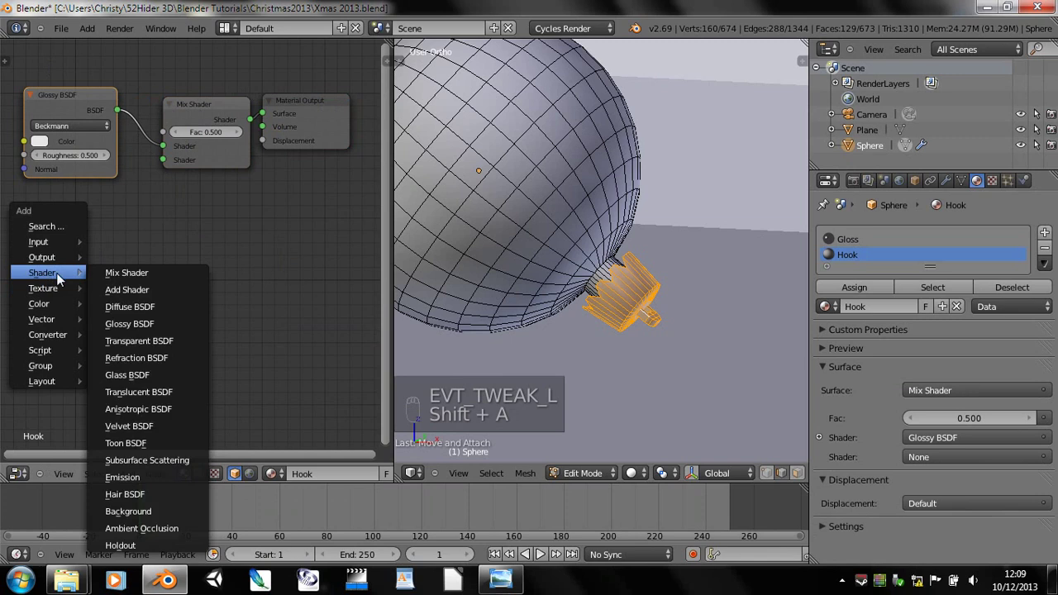
pyautogui.click(135, 307)
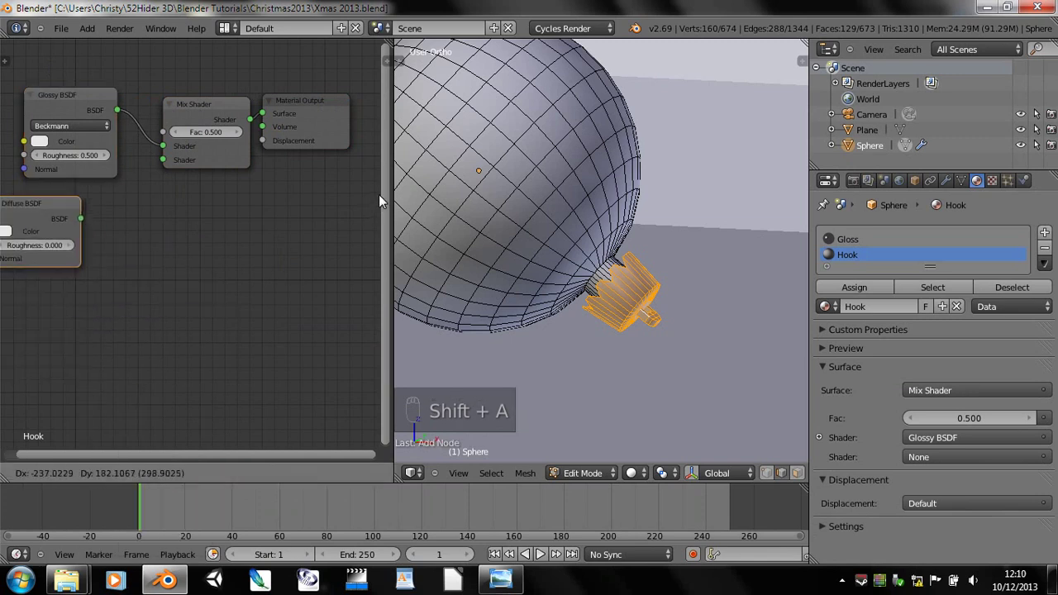
pyautogui.click(135, 205)
pyautogui.moveTo(86, 217); pyautogui.dragTo(175, 154)
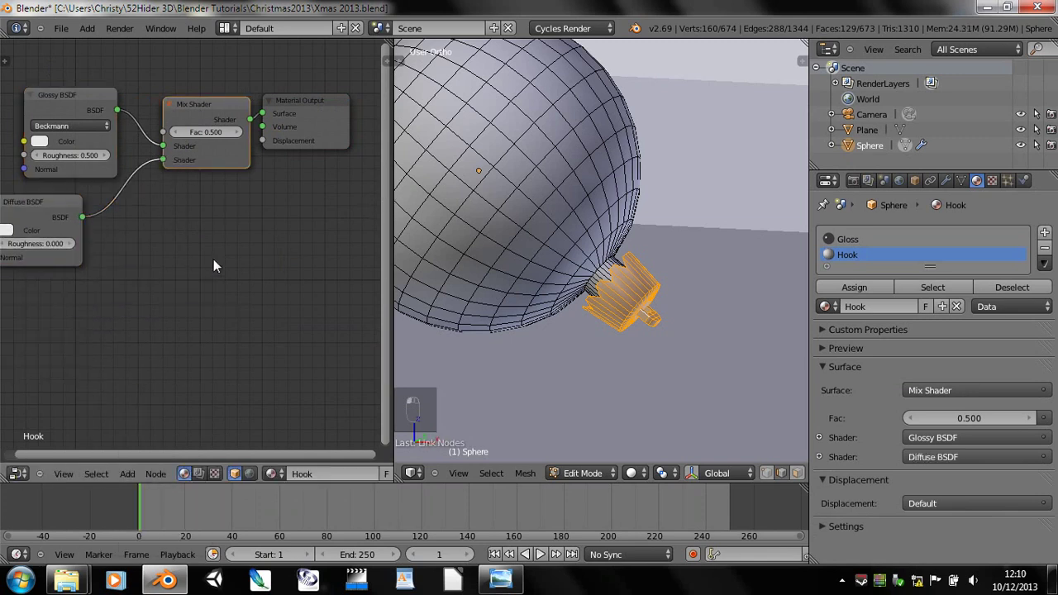
# - Set the Mix Shader factor to 0.6 and preview the scene with Rendered viewport shading
pyautogui.scroll(3, 315, 214)
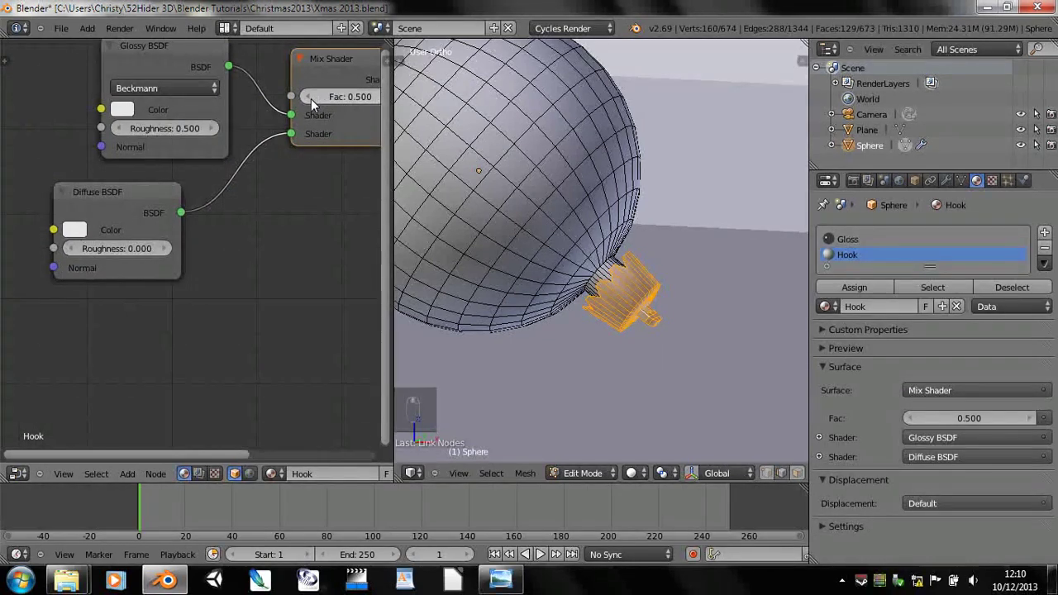
pyautogui.moveTo(335, 135); pyautogui.dragTo(310, 168, button='middle')
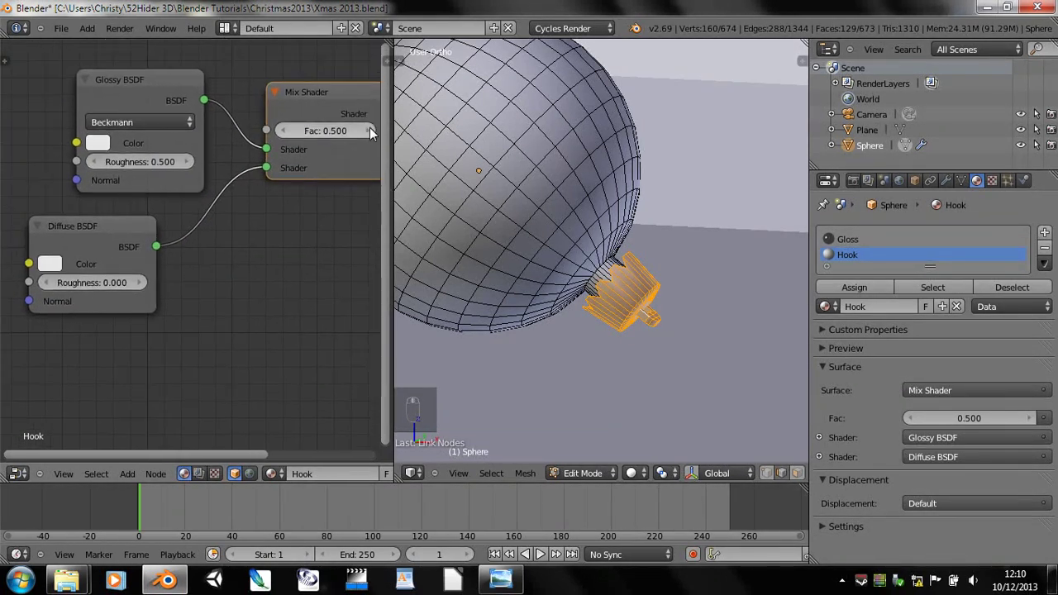
pyautogui.click(316, 128)
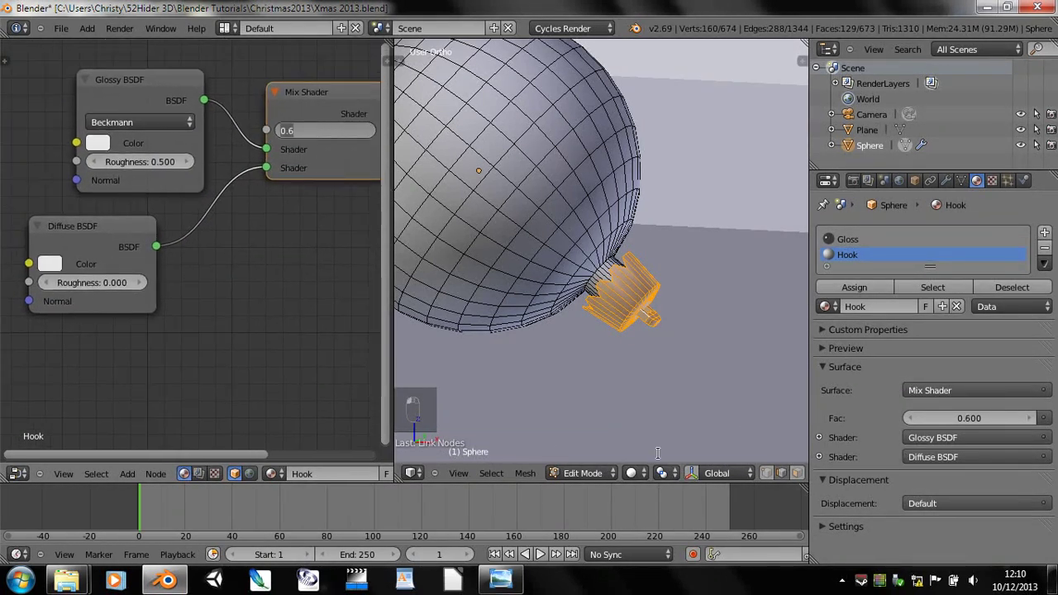
pyautogui.press('Return')
pyautogui.click(631, 473)
pyautogui.click(641, 368)
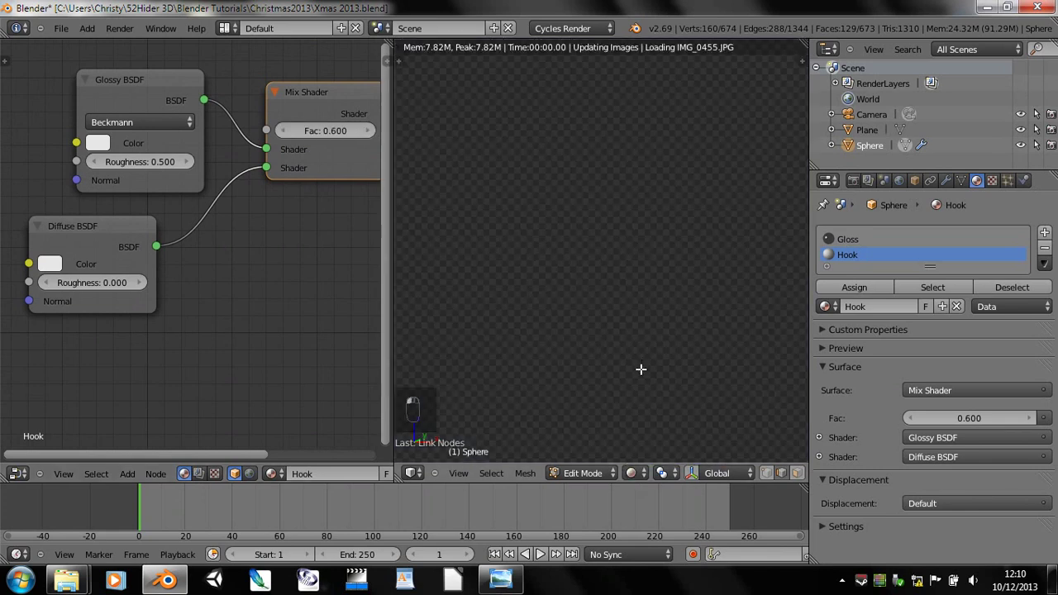
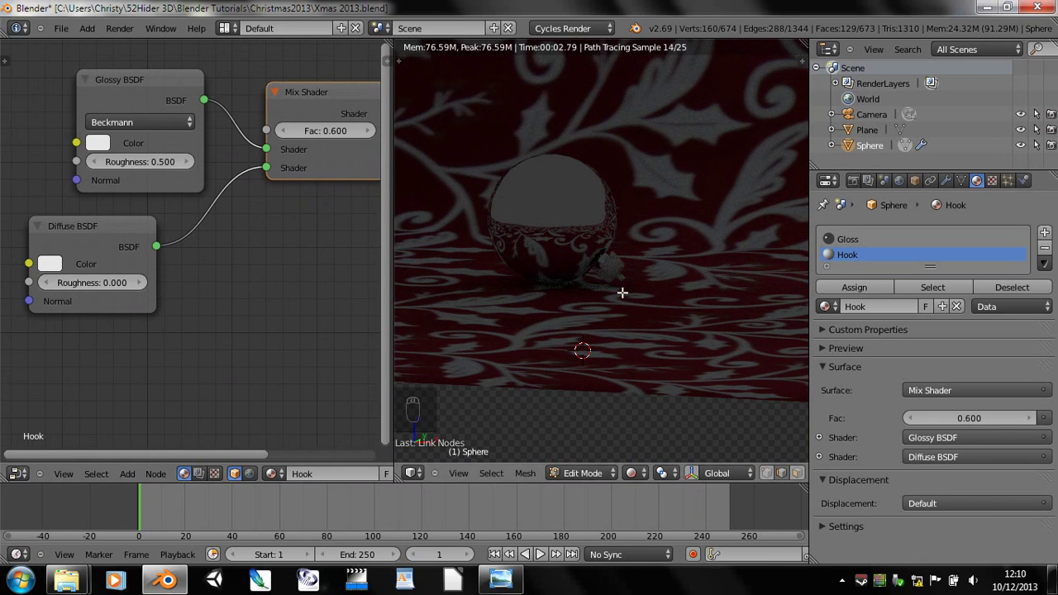
# - Reduce the Mix Shader factor to 0 and set the Hook material's Glossy BSDF roughness to 0.1
pyautogui.moveTo(314, 133); pyautogui.dragTo(282, 134)
pyautogui.moveTo(130, 100); pyautogui.dragTo(111, 105)
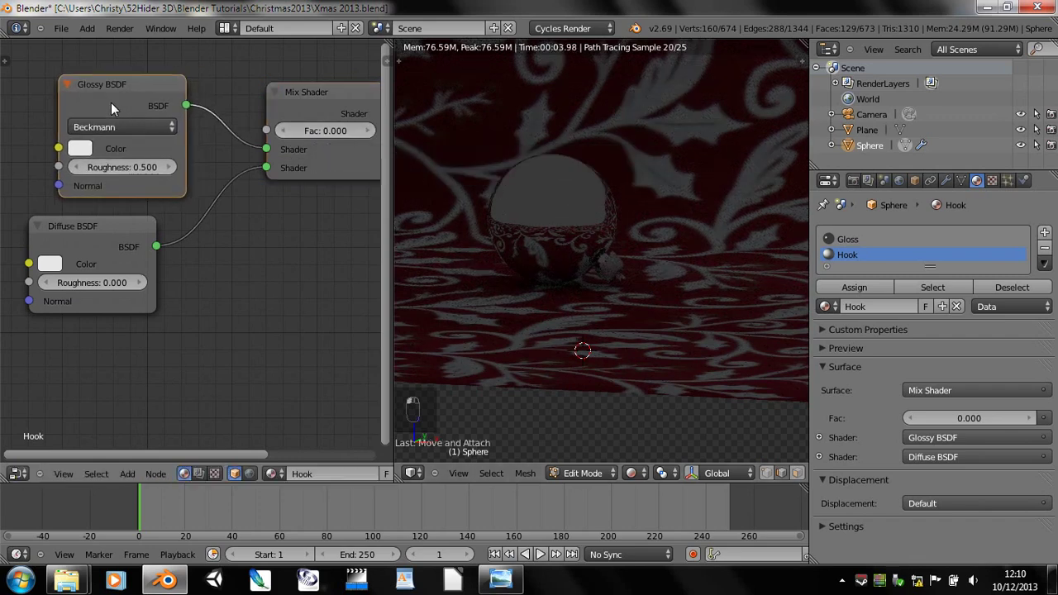
pyautogui.click(131, 167)
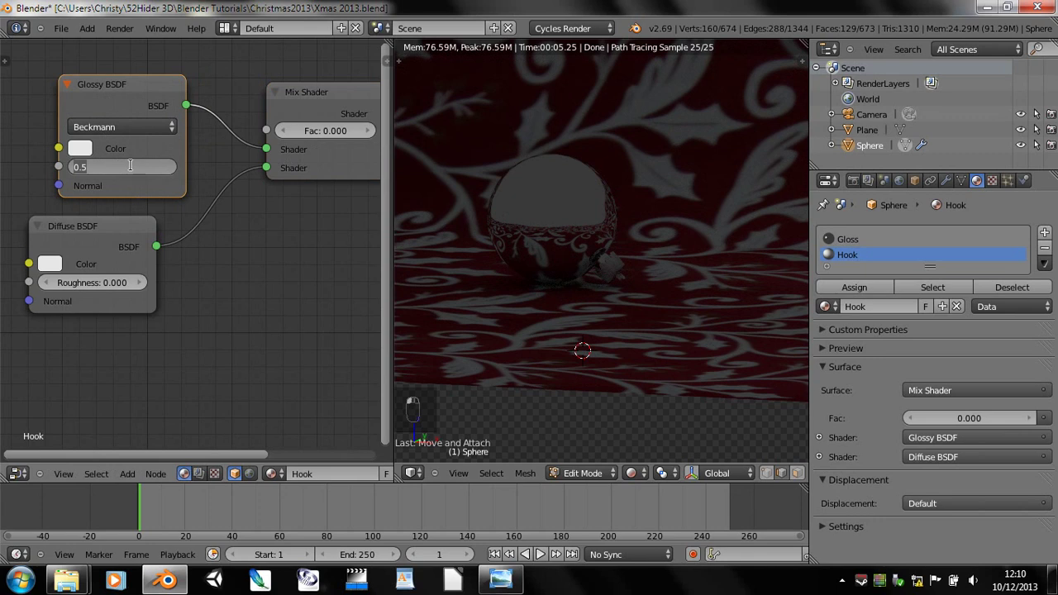
pyautogui.write('0.1')
pyautogui.press('Return')
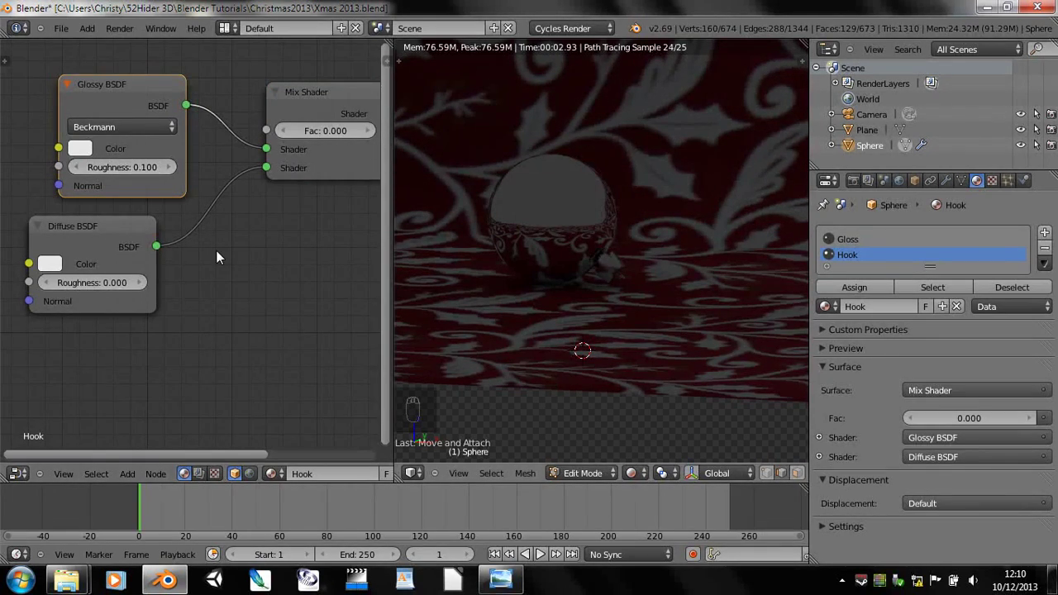
# - Raise the Hook material's Mix Shader factor to 0.3
pyautogui.click(370, 130)
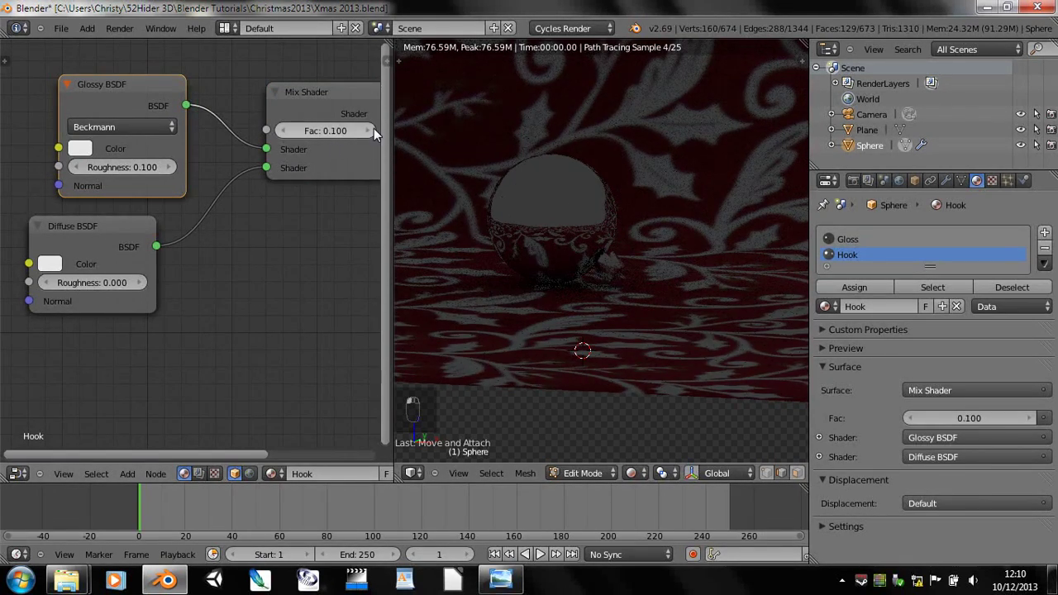
pyautogui.click(372, 130)
pyautogui.click(372, 130)
pyautogui.click(365, 140)
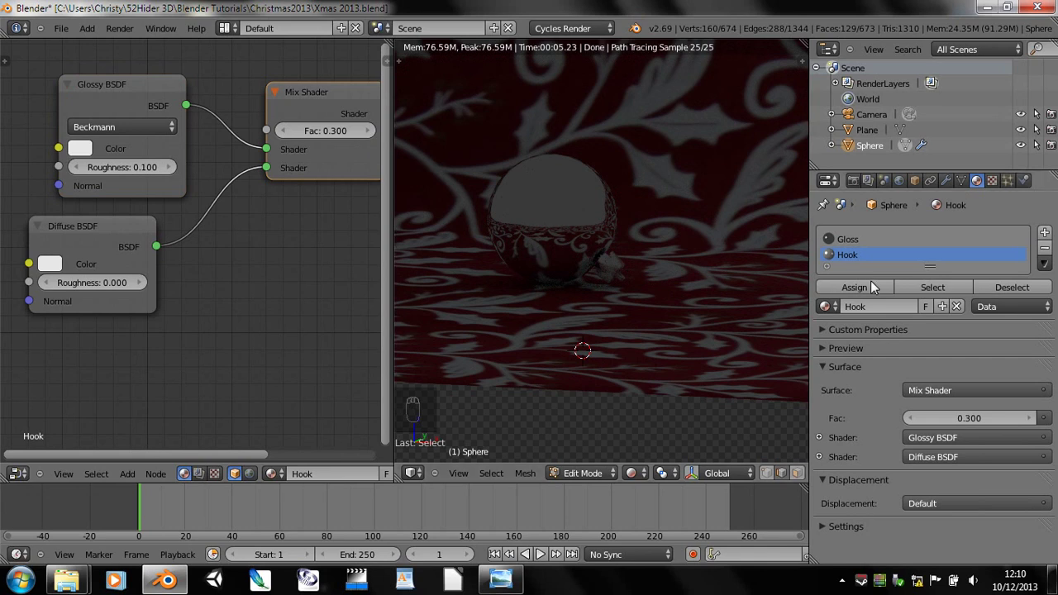
# - Select the bauble's Gloss material and set its Glossy BSDF roughness to 0.05
pyautogui.click(858, 239)
pyautogui.press('Home')
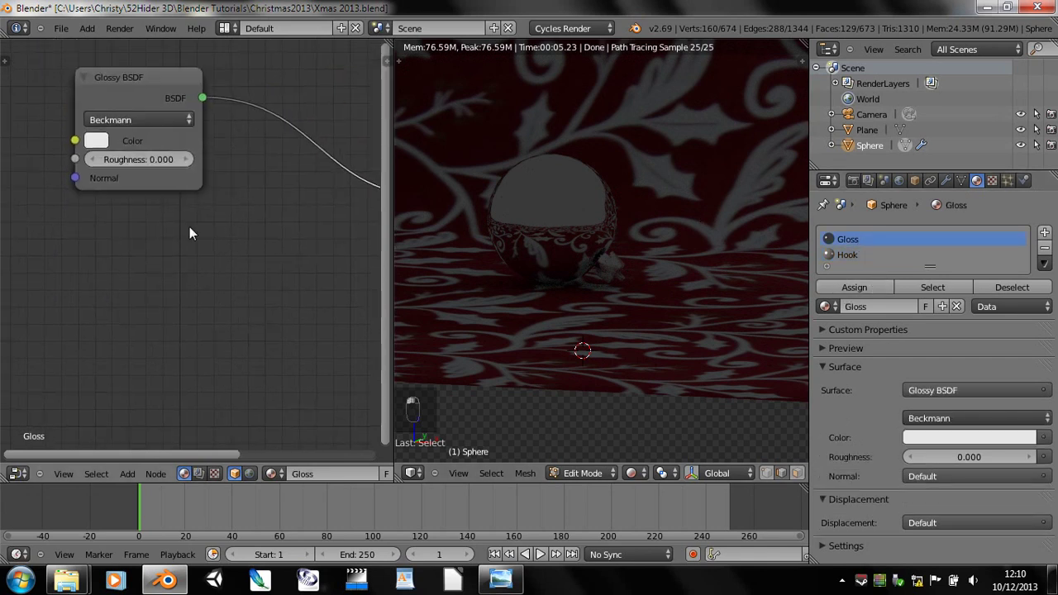
pyautogui.click(189, 158)
pyautogui.click(151, 161)
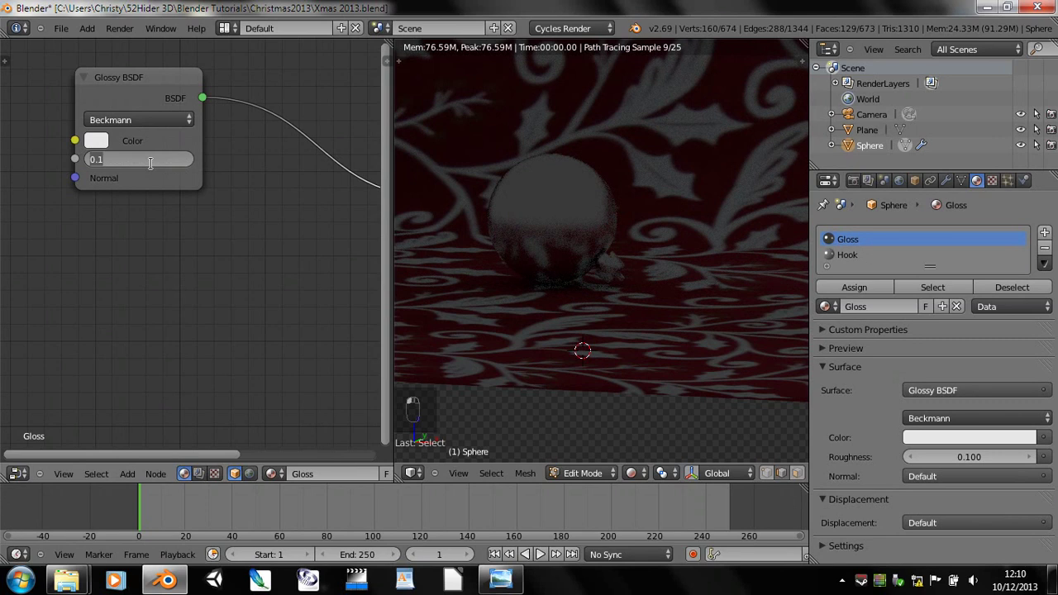
pyautogui.write('0.05')
pyautogui.press('Return')
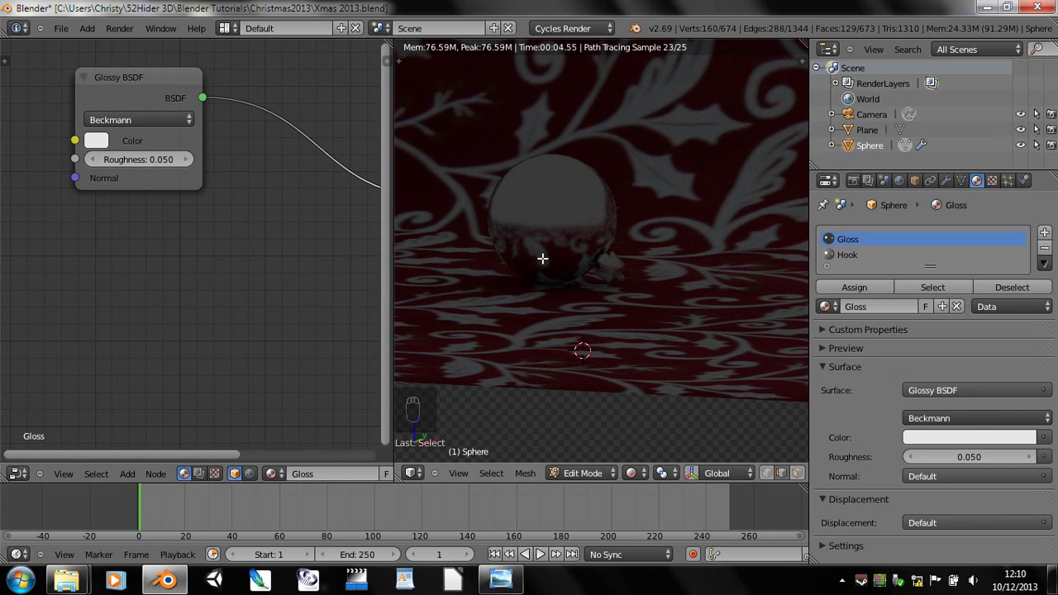
# - Return the viewport to solid shading, leave Edit Mode and save over Xmas 2013.blend
pyautogui.press('z')
pyautogui.press('z')
pyautogui.press('z')
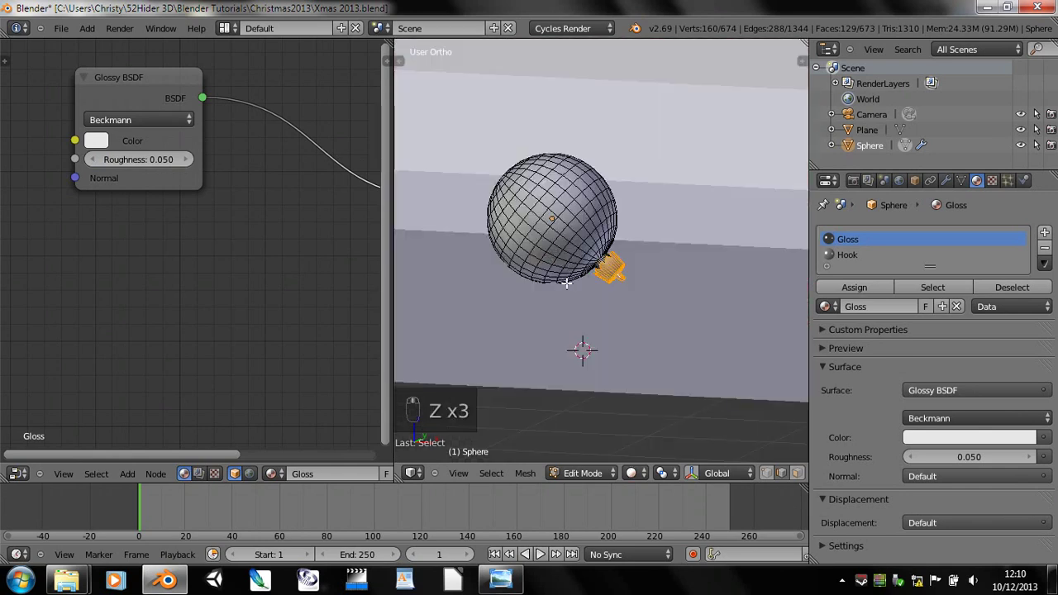
pyautogui.press('Tab')
pyautogui.hotkey('ctrl', 's')
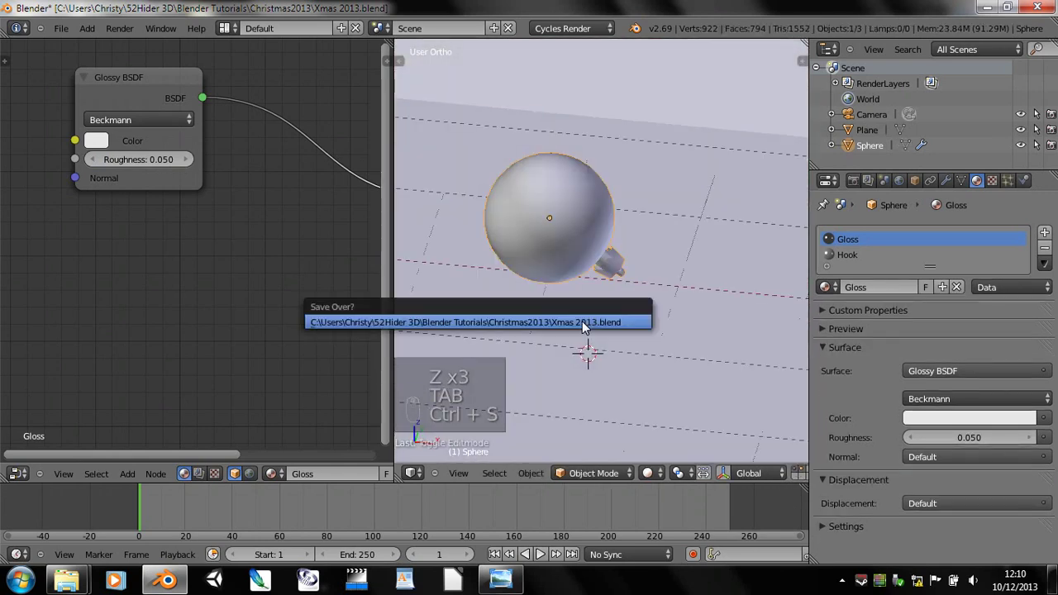
pyautogui.click(583, 325)
# - Add a Point lamp to the scene from the front view
pyautogui.scroll(-4, 583, 317)
pyautogui.moveTo(582, 317); pyautogui.dragTo(532, 361, button='middle')
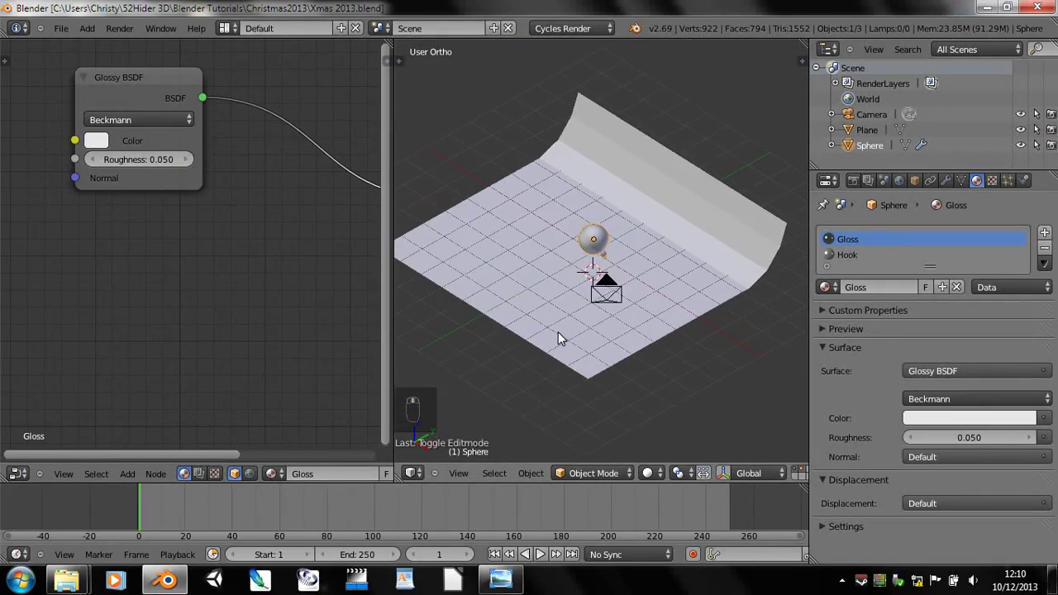
pyautogui.scroll(5, 558, 338)
pyautogui.scroll(-5, 560, 335)
pyautogui.press('KP_1')
pyautogui.hotkey('shift', 'a')
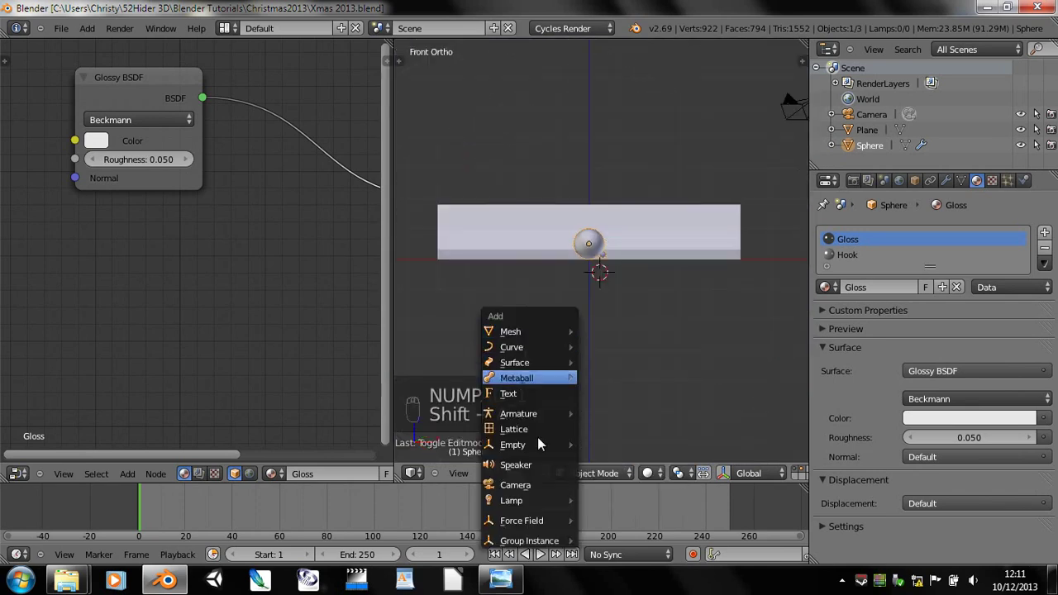
pyautogui.moveTo(517, 503)
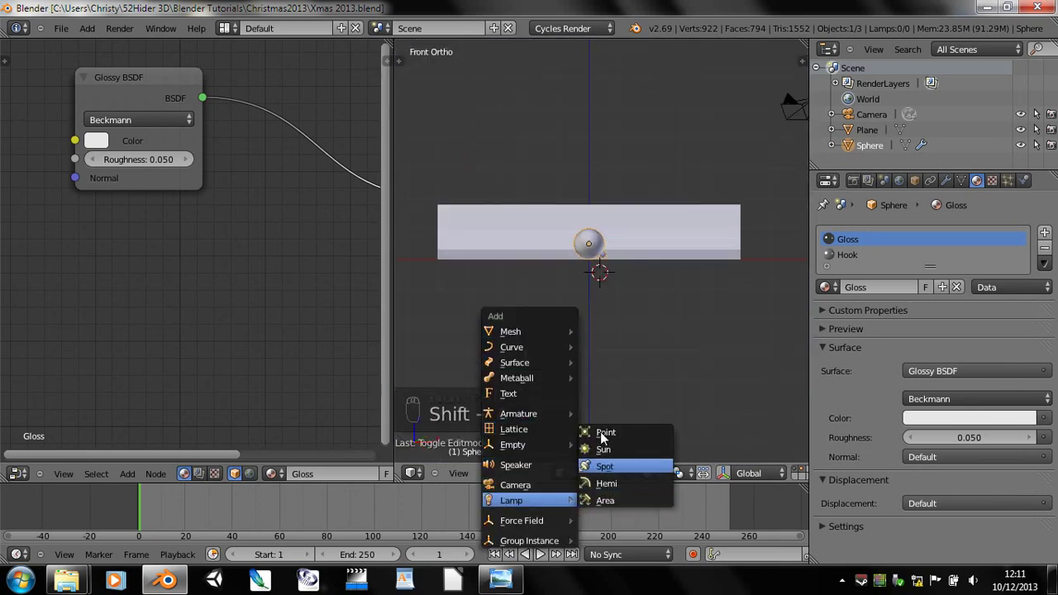
pyautogui.click(608, 431)
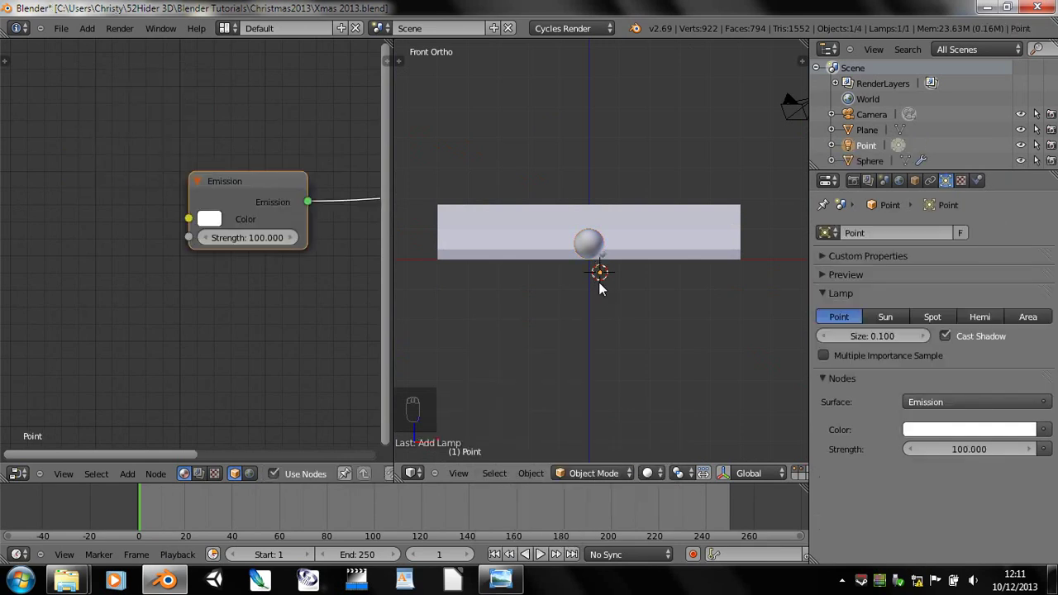
# - Move the point lamp high above the floor plane, in front of the bauble and to its left
pyautogui.press('g')
pyautogui.click(528, 251)
pyautogui.moveTo(527, 252); pyautogui.dragTo(776, 395, button='middle')
pyautogui.press('g')
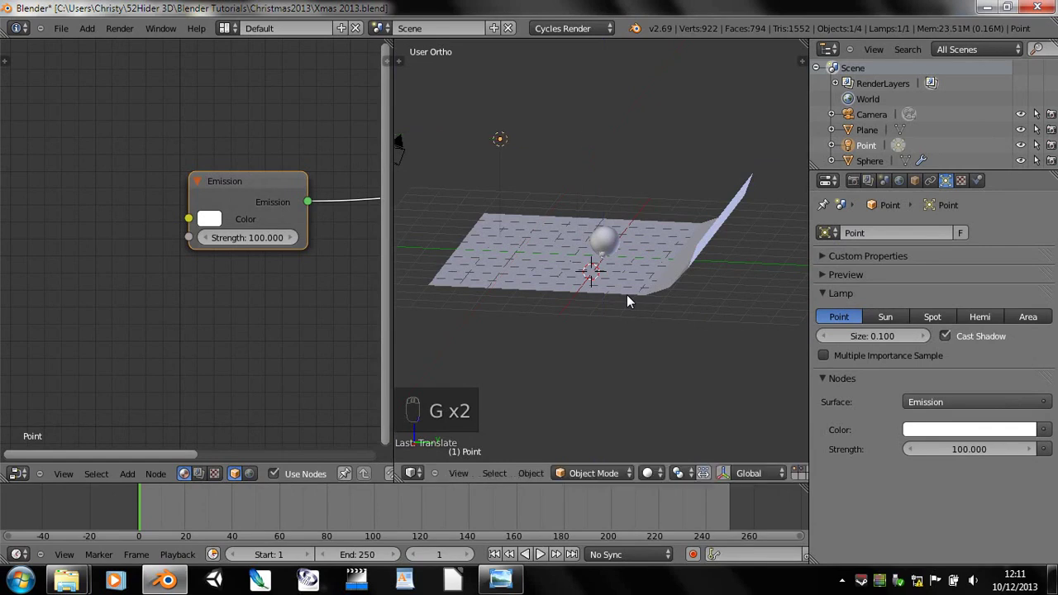
pyautogui.click(626, 297)
pyautogui.moveTo(627, 298); pyautogui.dragTo(661, 343, button='middle')
# - Preview the lit scene in Rendered shading and examine it from the camera view and surrounding angles
pyautogui.click(647, 473)
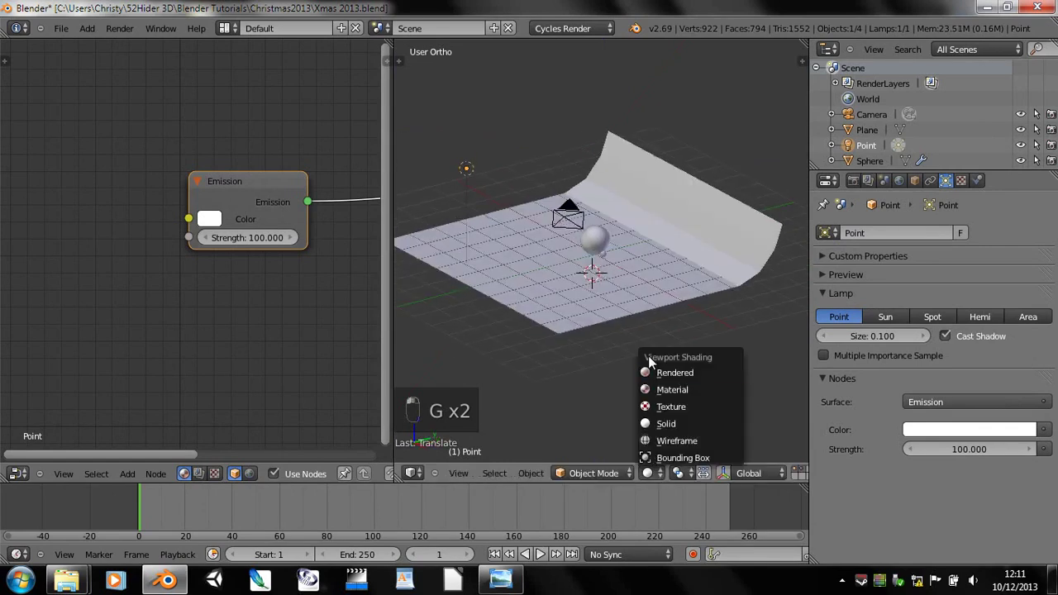
pyautogui.click(654, 370)
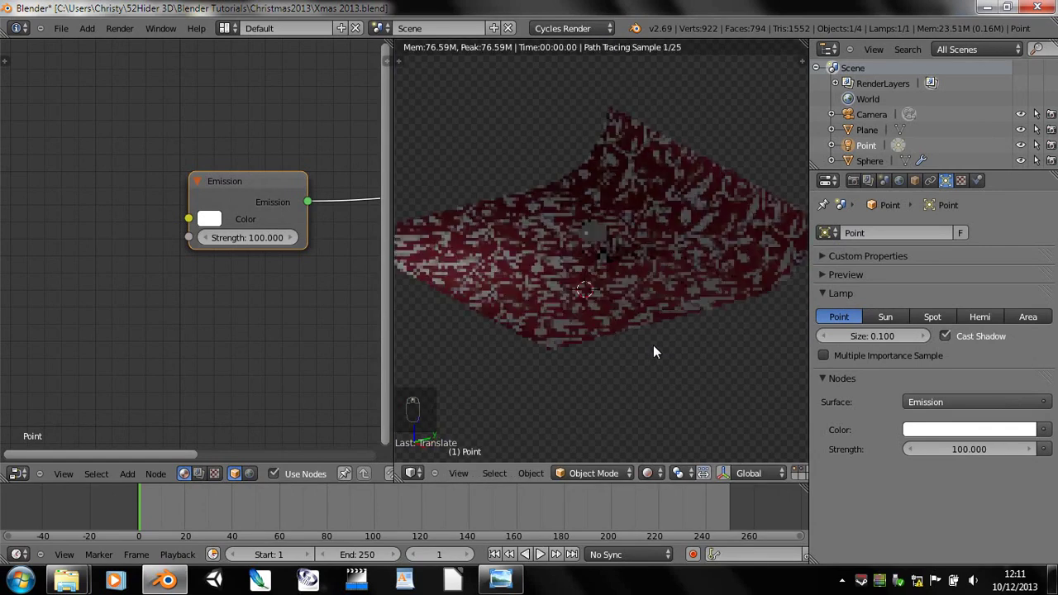
pyautogui.press('KP_0')
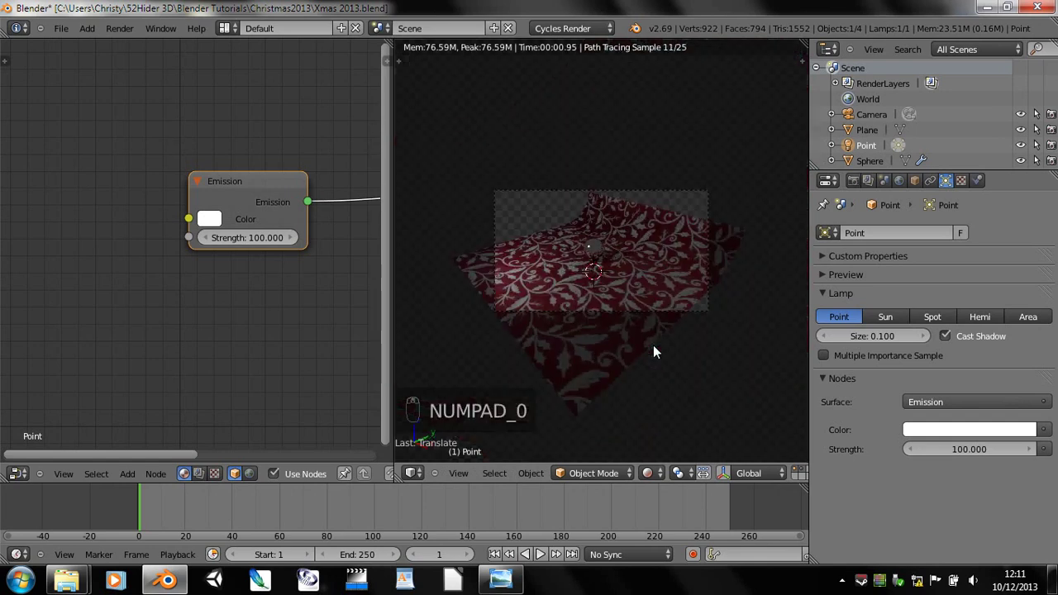
pyautogui.scroll(2, 654, 344)
pyautogui.moveTo(653, 345); pyautogui.dragTo(694, 328, button='middle')
pyautogui.scroll(3, 659, 320)
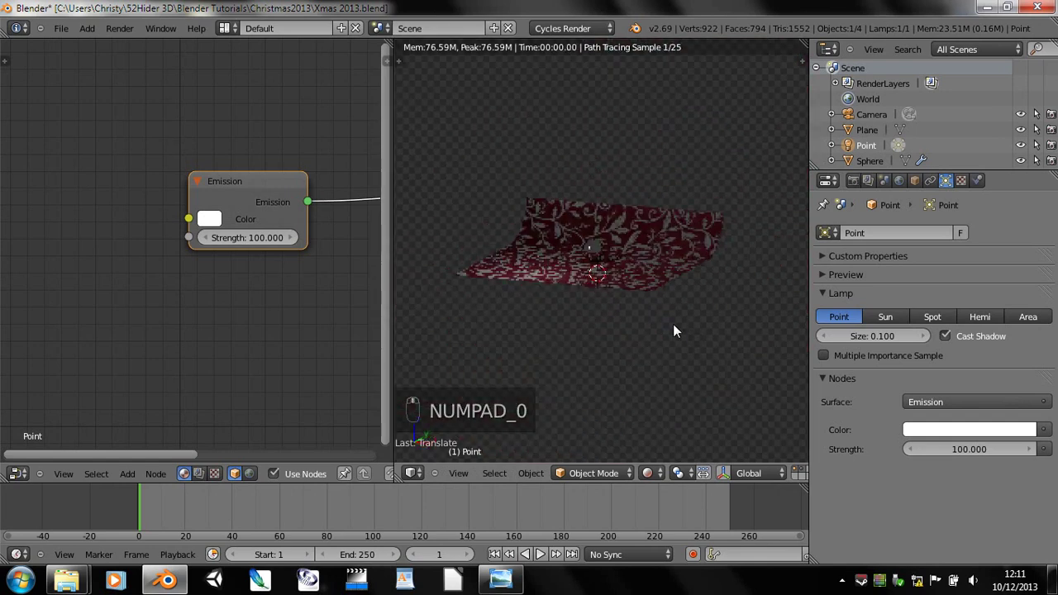
# - Examine the sphere's reflections and the point lamp's lighting up close in the rendered preview, and return to solid shading
pyautogui.scroll(4, 659, 320)
pyautogui.scroll(2, 643, 339)
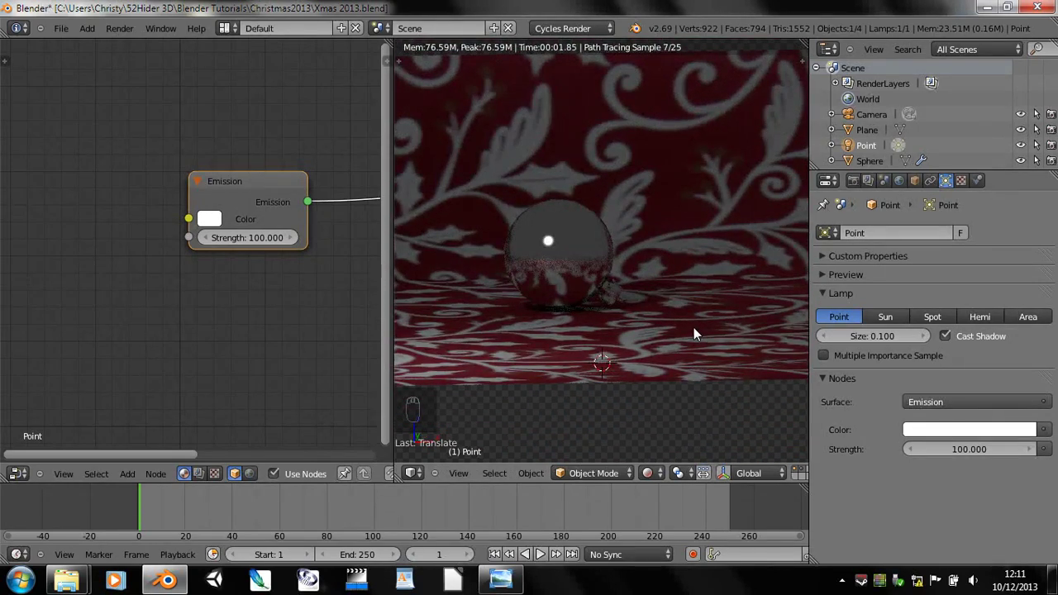
pyautogui.moveTo(178, 288); pyautogui.dragTo(103, 289, button='middle')
pyautogui.scroll(-1, 514, 277)
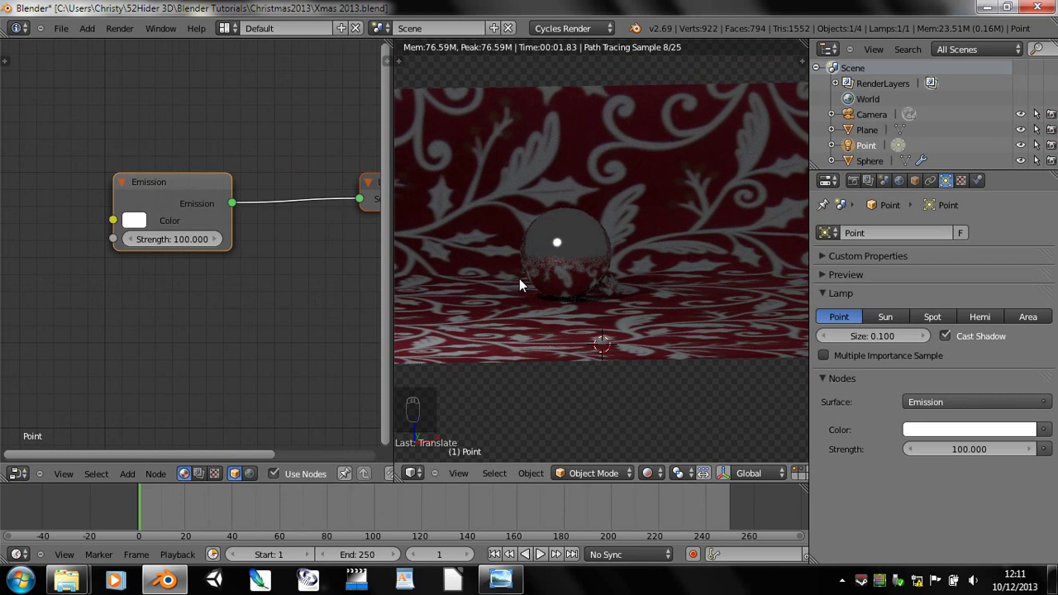
pyautogui.press('z')
pyautogui.press('z')
pyautogui.press('z')
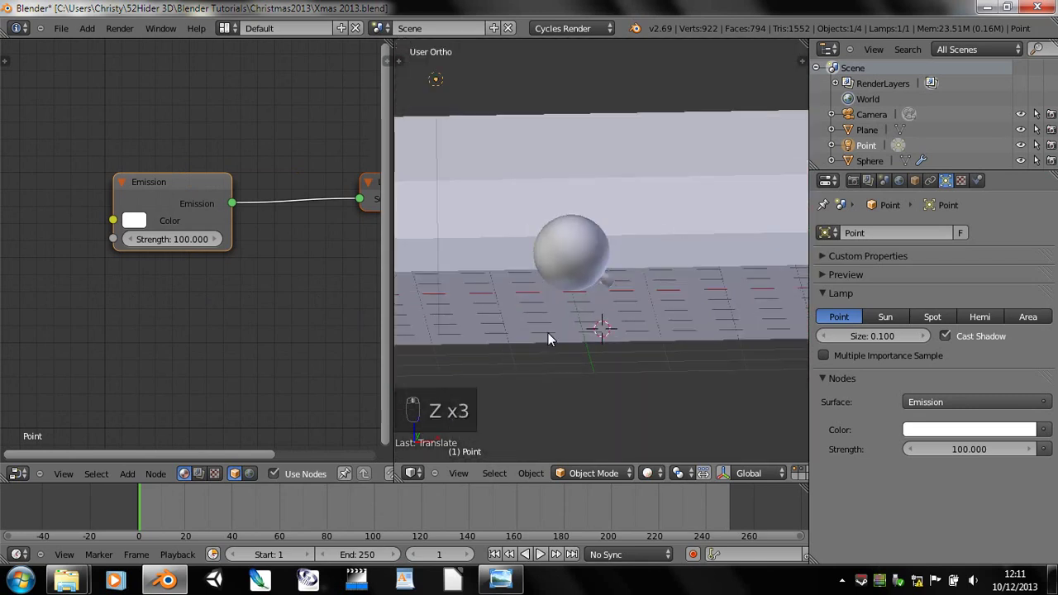
# - Delete the point lamp from the scene
pyautogui.scroll(-7, 546, 331)
pyautogui.moveTo(531, 218); pyautogui.dragTo(527, 260, button='middle')
pyautogui.press('x')
pyautogui.click(542, 255)
# - Add a plane mesh to the scene to serve as a light panel
pyautogui.moveTo(577, 289); pyautogui.dragTo(534, 239, button='middle')
pyautogui.hotkey('shift', 'a')
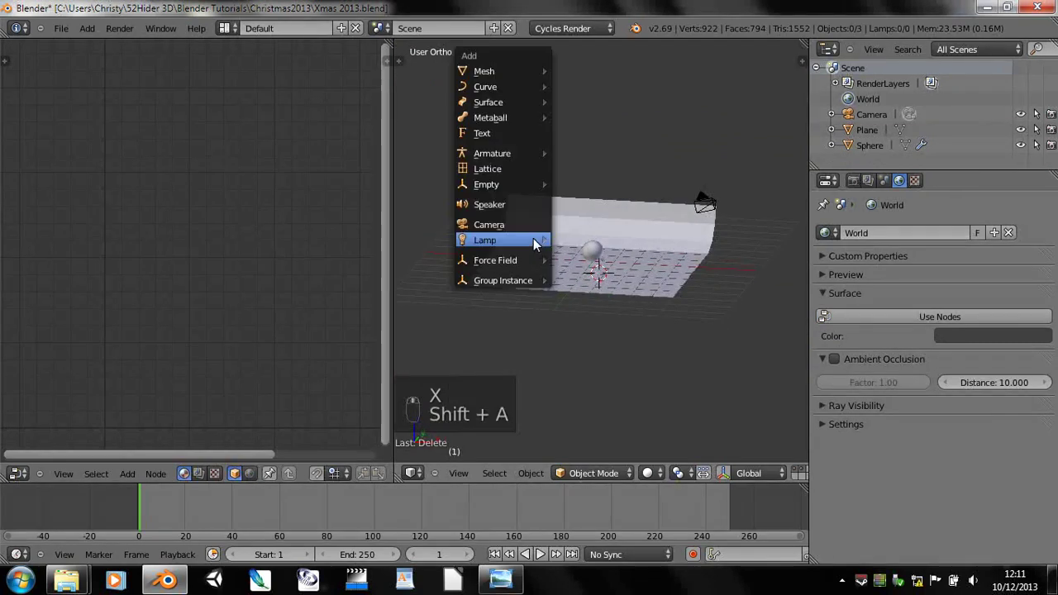
pyautogui.moveTo(489, 74)
pyautogui.click(579, 71)
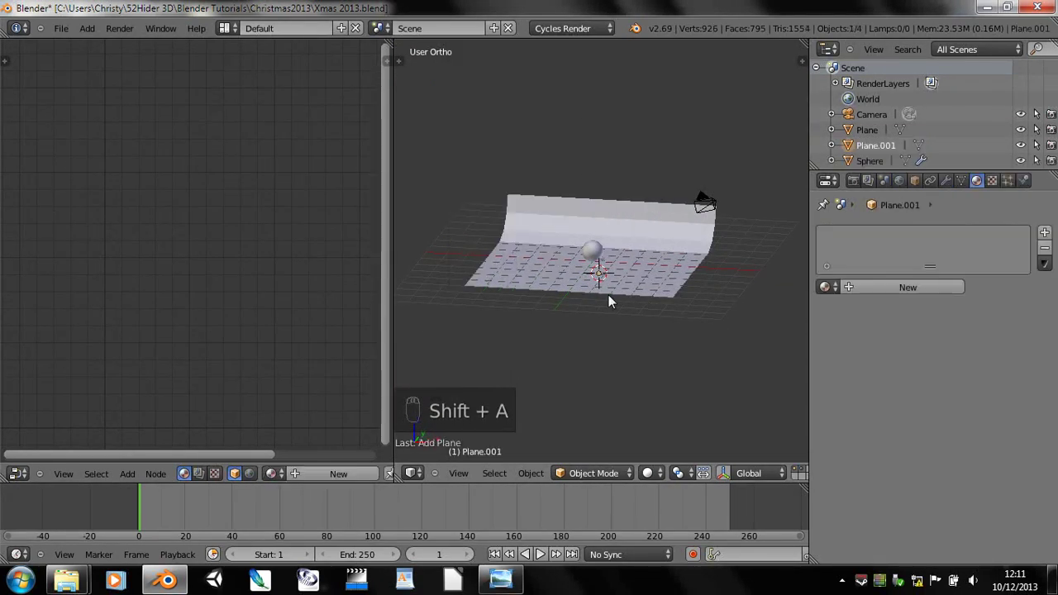
# - In the right orthographic view, move the new plane up beside the camera and tilt it diagonally
pyautogui.press('KP_3')
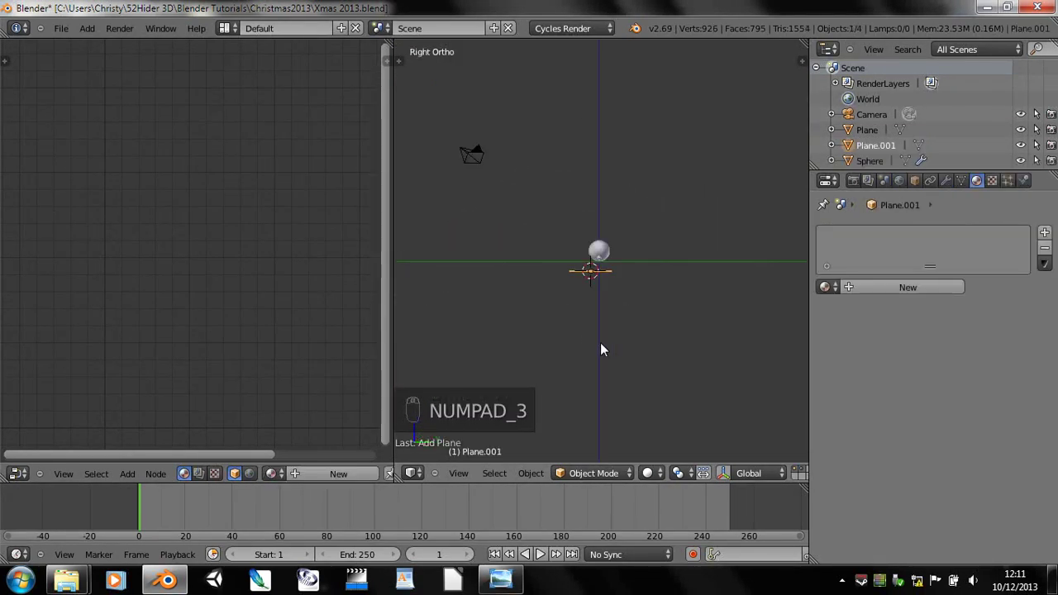
pyautogui.press('g')
pyautogui.click(529, 222)
pyautogui.press('r')
pyautogui.click(624, 128)
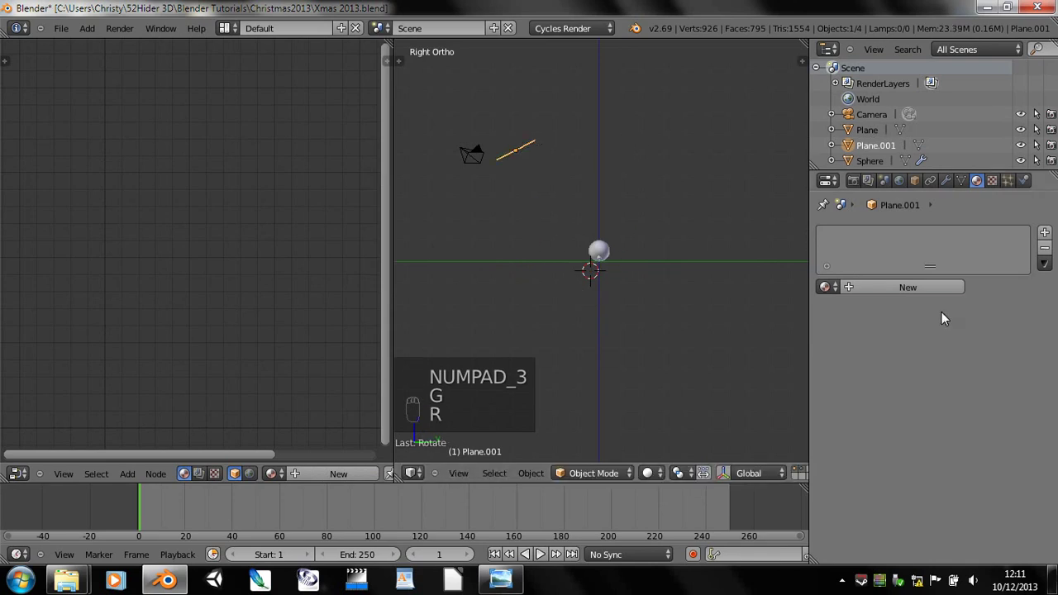
# - Create a new material named Light for the plane and set its surface shader to Emission
pyautogui.click(872, 288)
pyautogui.write('Light')
pyautogui.press('Return')
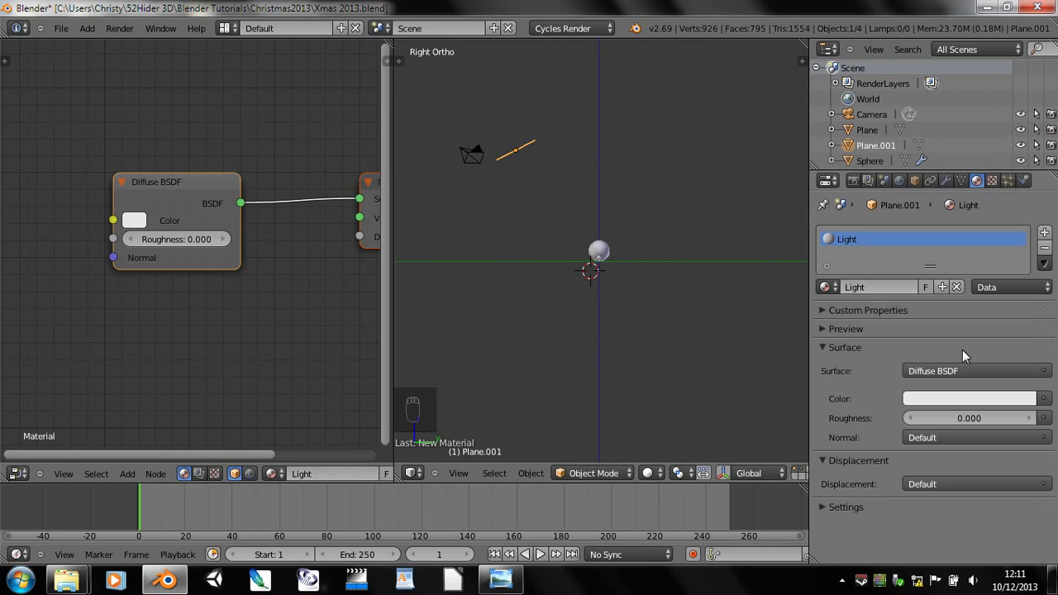
pyautogui.click(945, 372)
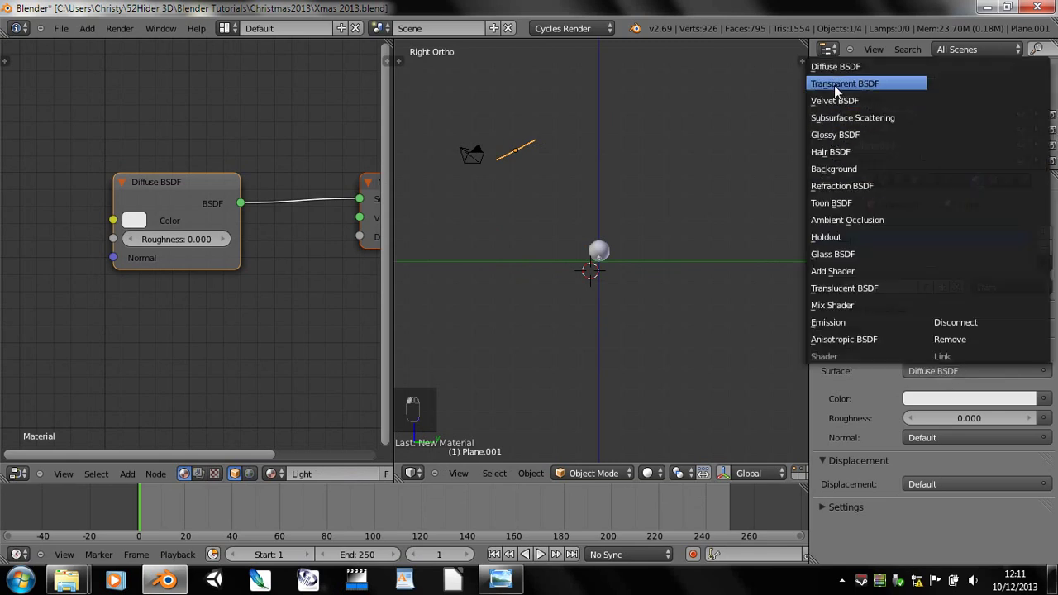
pyautogui.click(841, 321)
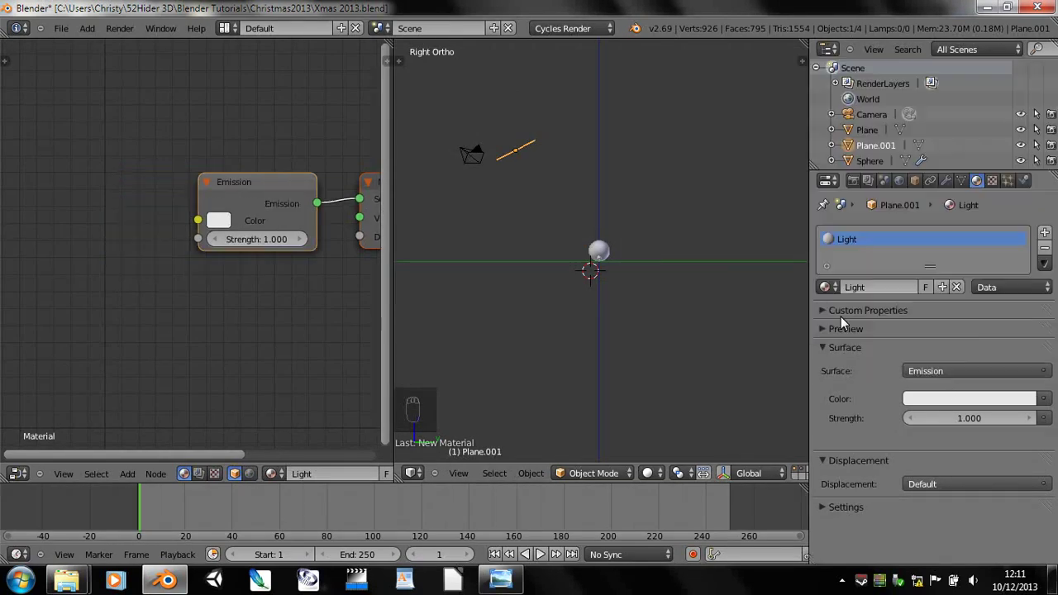
# - Examine the light panel's effect in the rendered preview through the camera
pyautogui.moveTo(580, 250); pyautogui.dragTo(670, 293, button='middle')
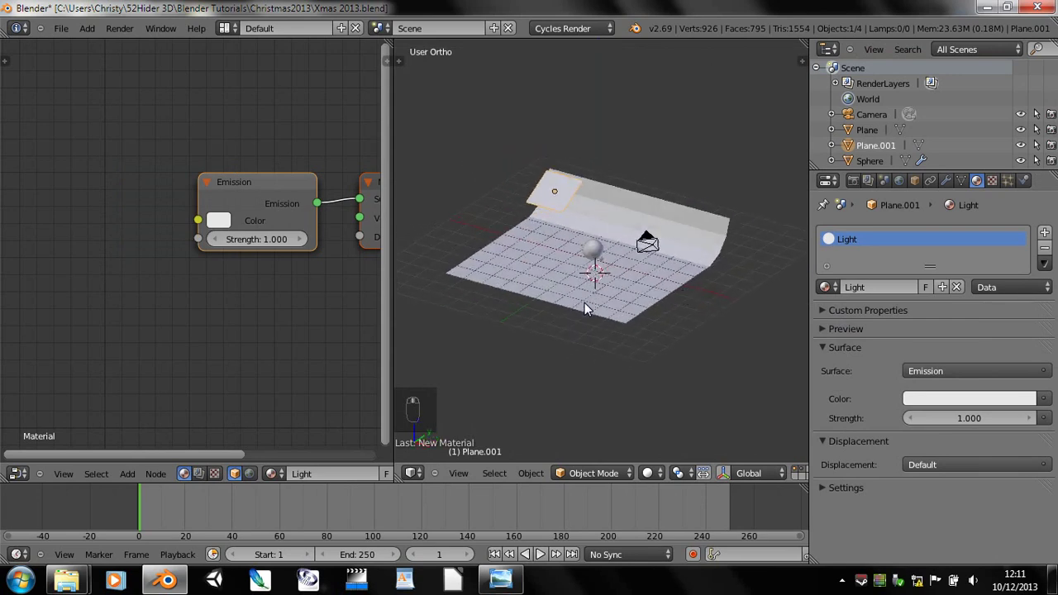
pyautogui.click(650, 472)
pyautogui.click(657, 366)
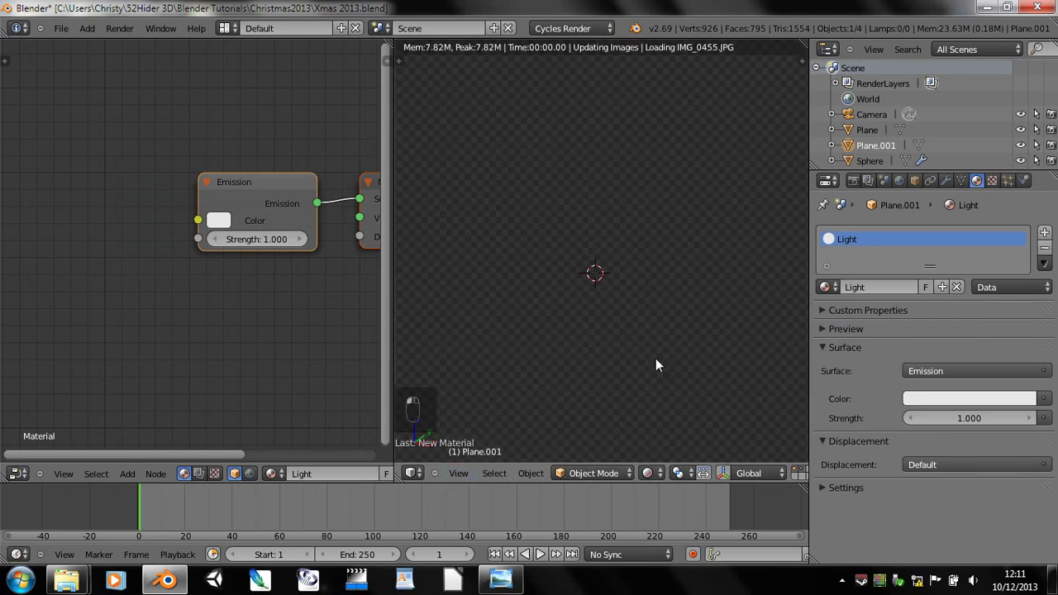
pyautogui.press('KP_0')
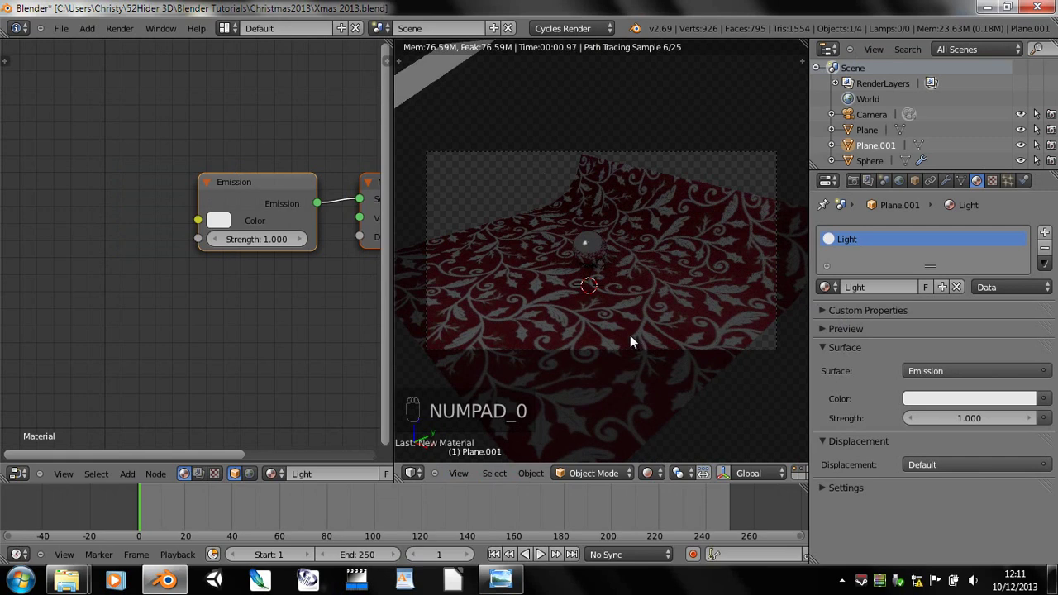
pyautogui.scroll(2, 629, 343)
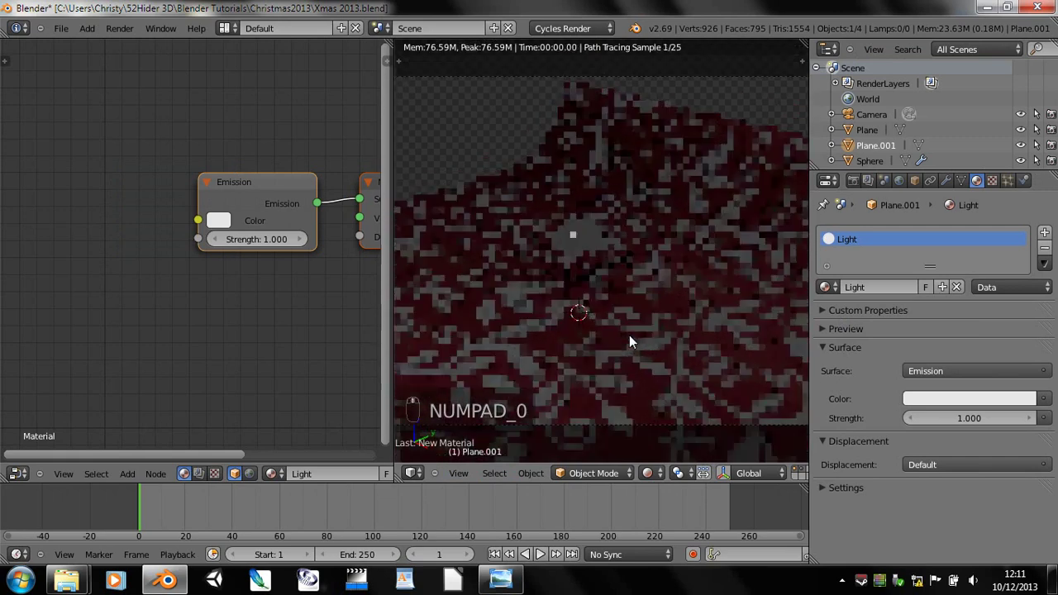
# - Return the viewport to solid shading and save the scene, overwriting Xmas 2013.blend
pyautogui.press('z')
pyautogui.press('z')
pyautogui.press('z')
pyautogui.hotkey('ctrl', 's')
pyautogui.click(633, 349)
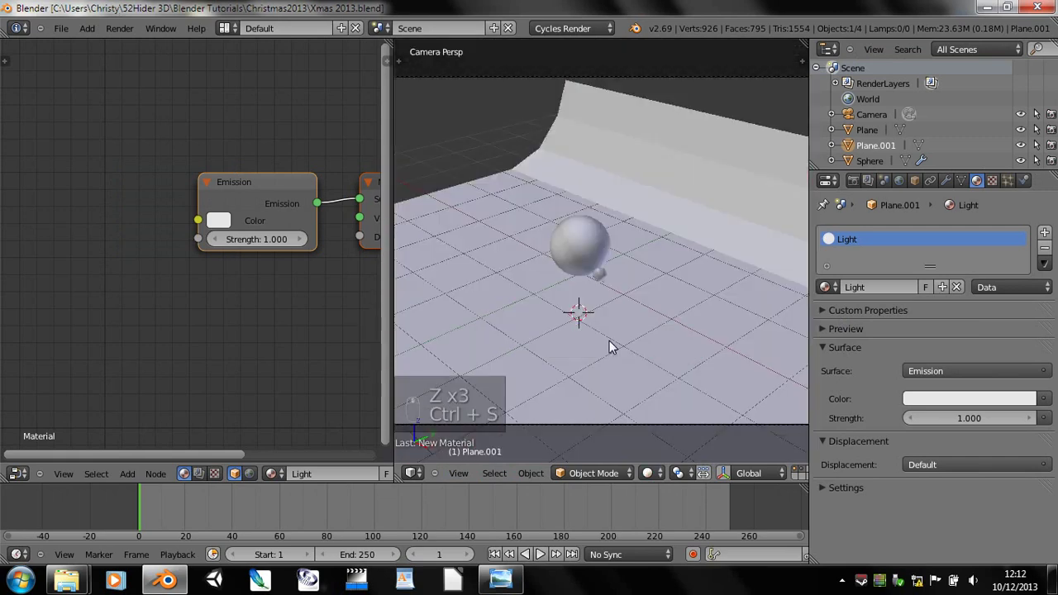
# - Examine the scene layout around the sphere from the top orthographic view
pyautogui.moveTo(609, 341); pyautogui.dragTo(644, 351, button='middle')
pyautogui.rightClick(592, 253)
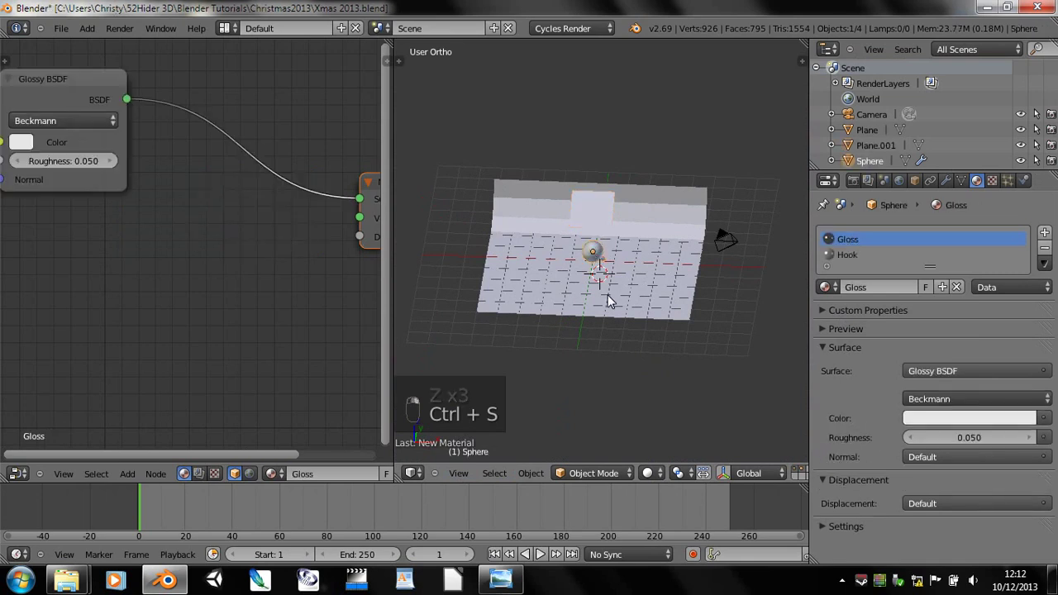
pyautogui.press('KP_7')
pyautogui.scroll(-7, 603, 368)
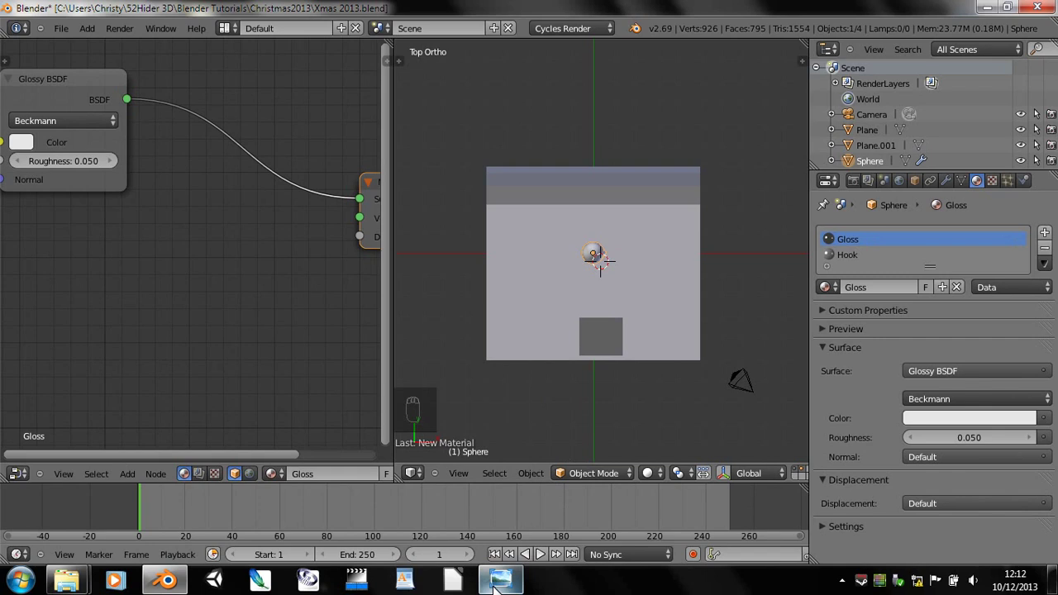
pyautogui.click(482, 501)
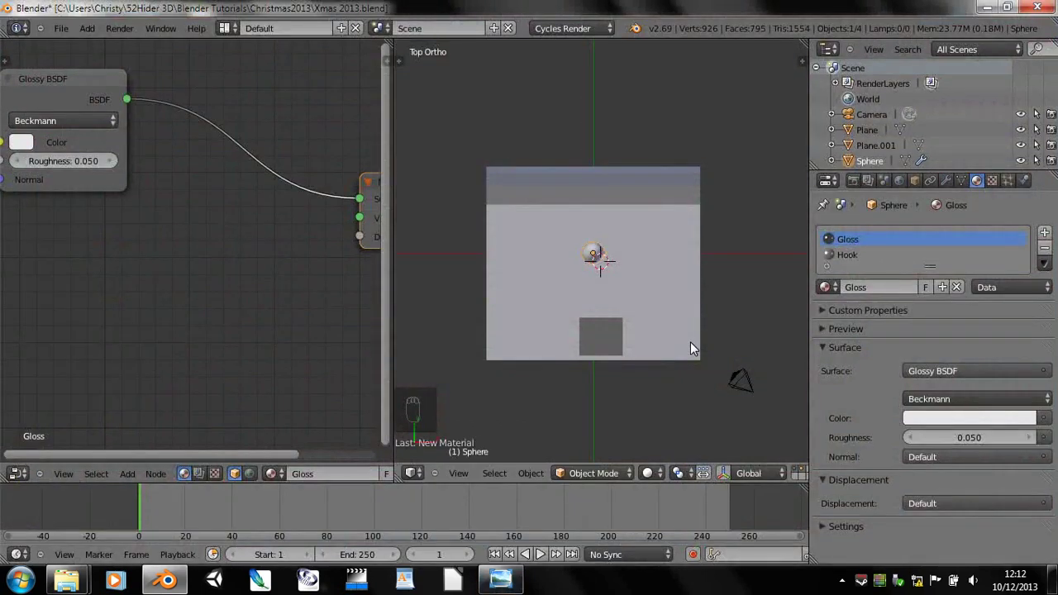
# - Select the camera, look through it, and move it sideways and along its local Z axis to reframe the scene
pyautogui.rightClick(756, 386)
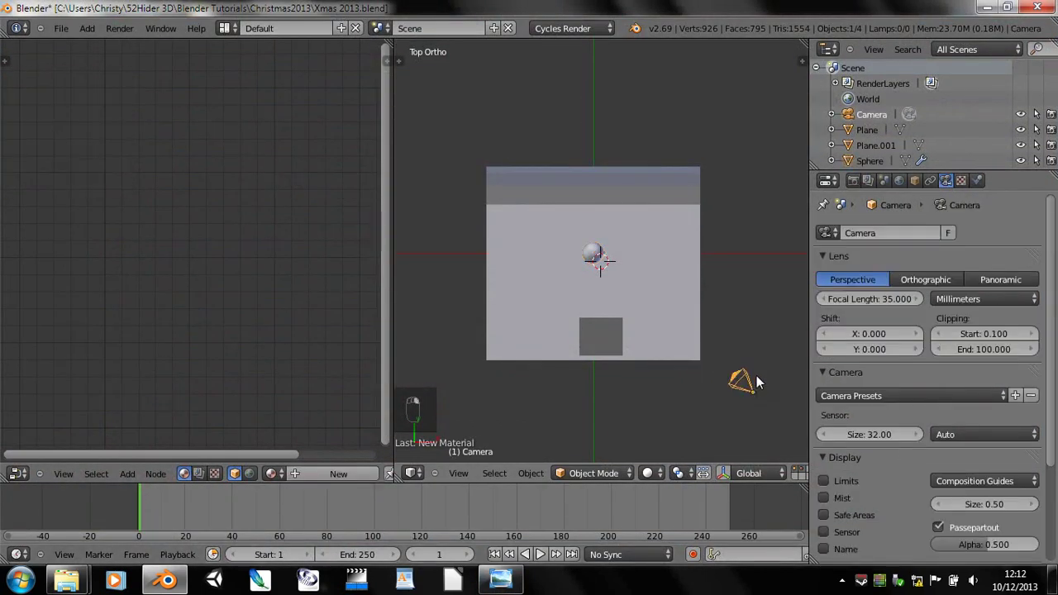
pyautogui.press('KP_0')
pyautogui.hotkey('shift', 'f')
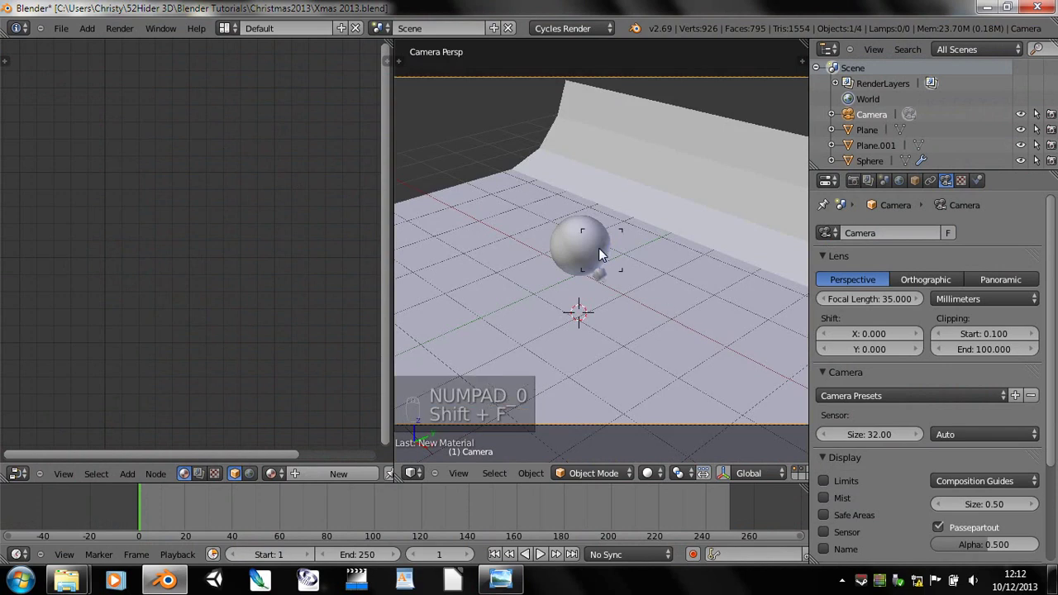
pyautogui.press('g')
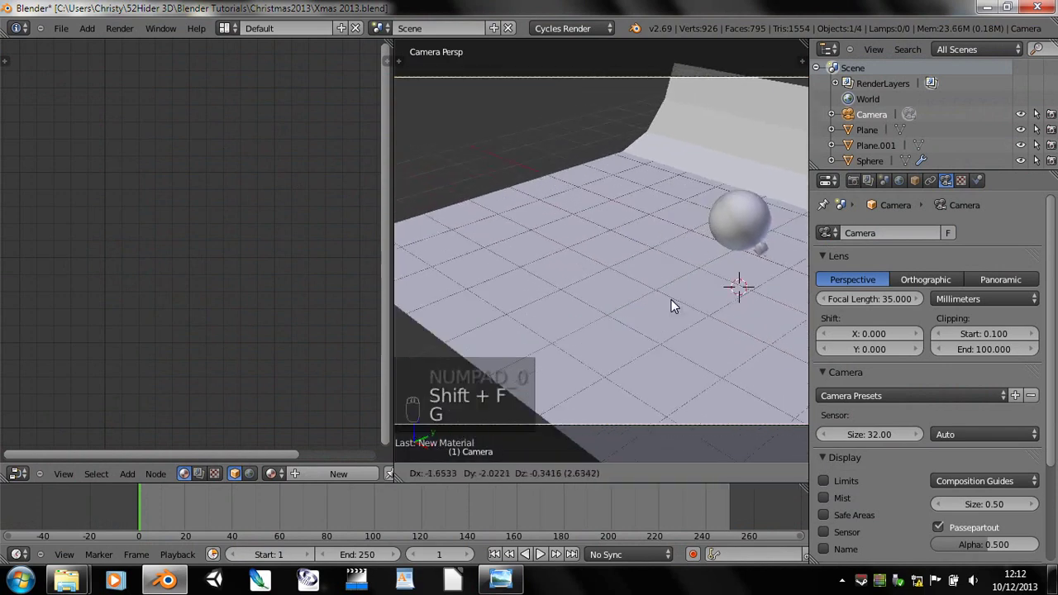
pyautogui.press('g')
pyautogui.press('g')
pyautogui.press('z')
pyautogui.press('z')
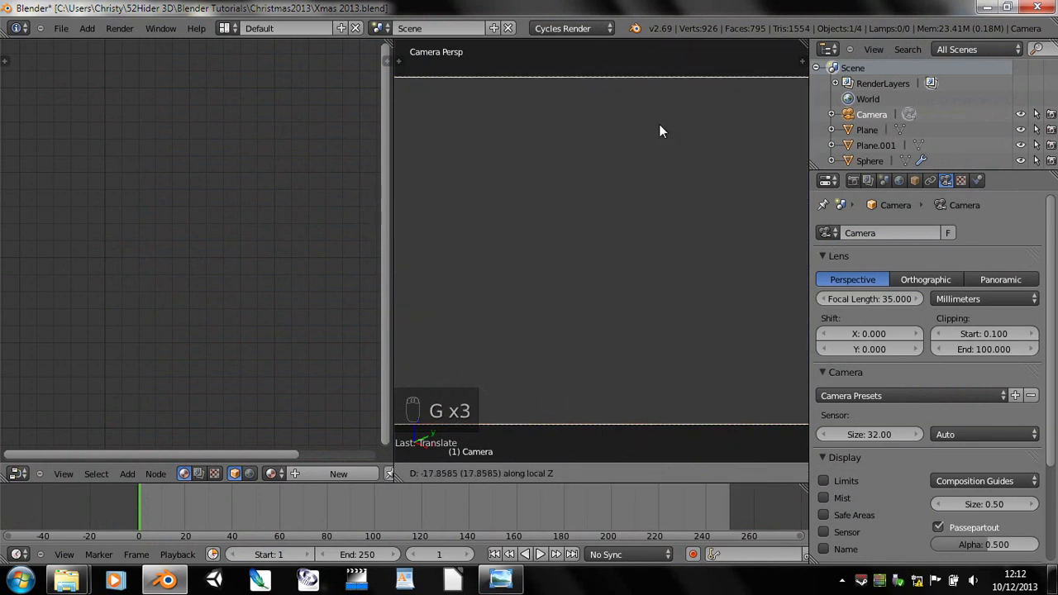
pyautogui.click(651, 247)
# - Rotate the camera freely with trackball rotation to aim it back across the backdrop at the sphere
pyautogui.press('r')
pyautogui.press('r')
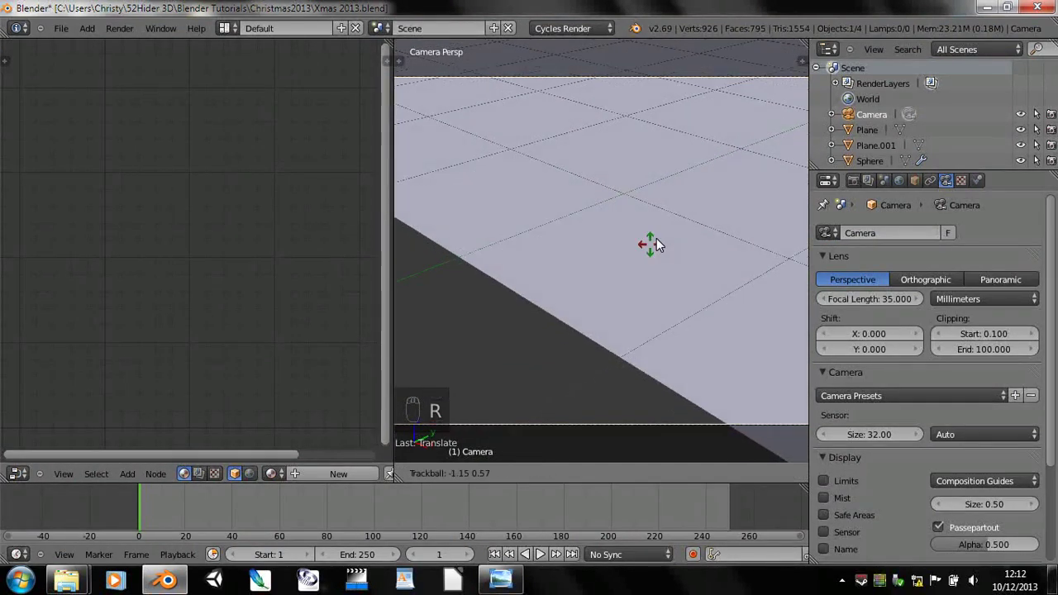
pyautogui.click(626, 274)
pyautogui.scroll(-4, 623, 271)
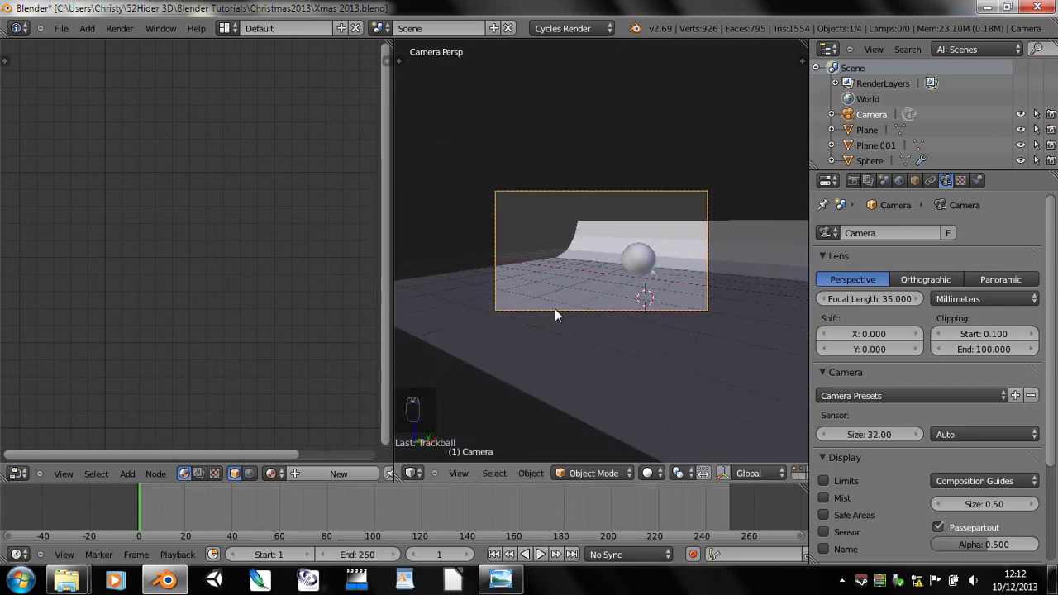
# - From the top view, rotate and move the camera to face the backdrop, and refine its framing with fly navigation
pyautogui.press('KP_7')
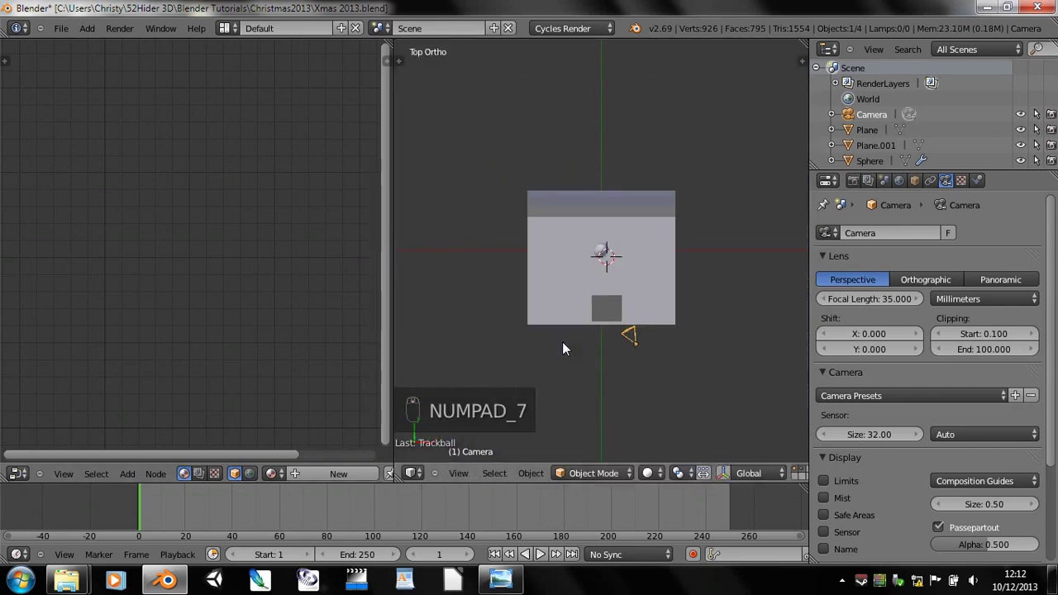
pyautogui.press('r')
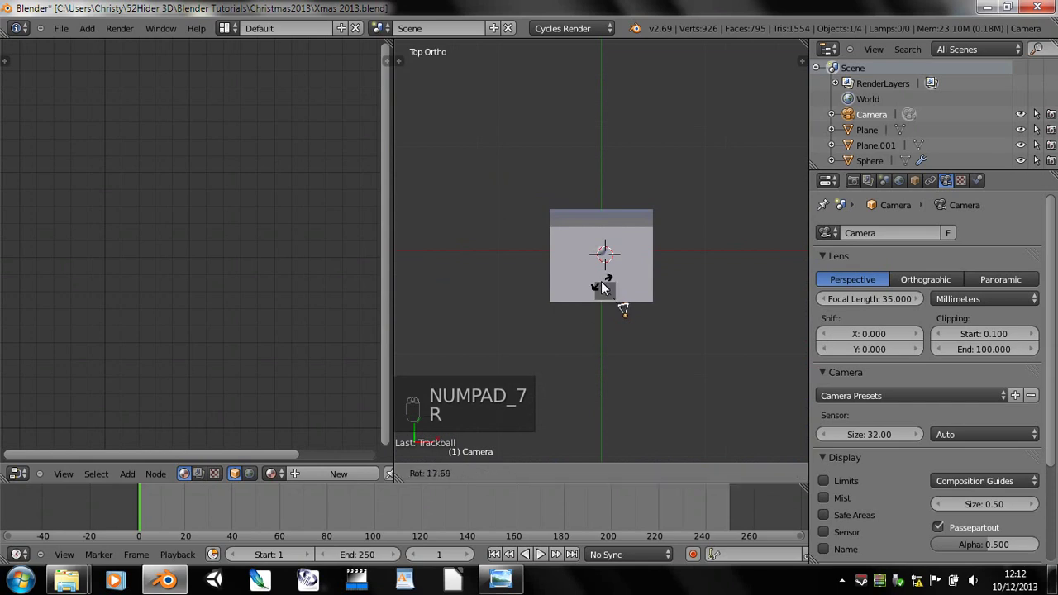
pyautogui.click(620, 296)
pyautogui.press('g')
pyautogui.click(619, 293)
pyautogui.press('KP_0')
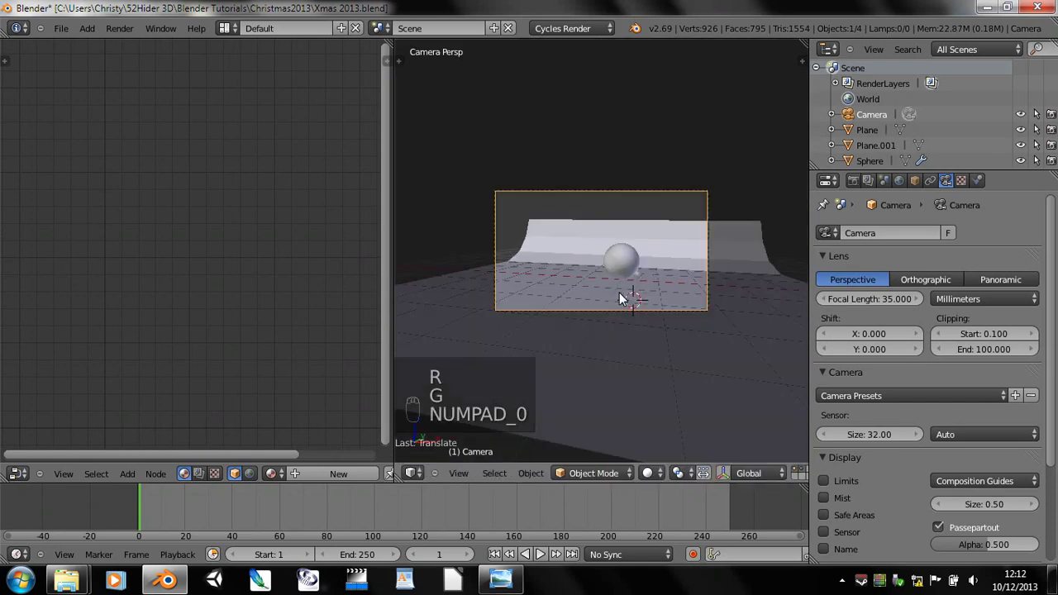
pyautogui.hotkey('shift', 'f')
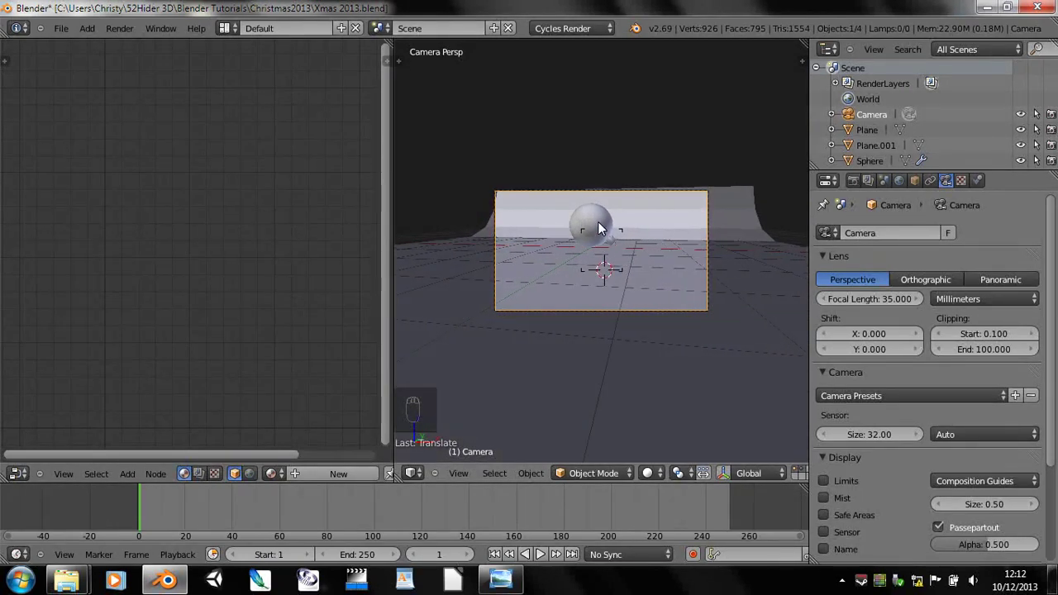
pyautogui.click(621, 273)
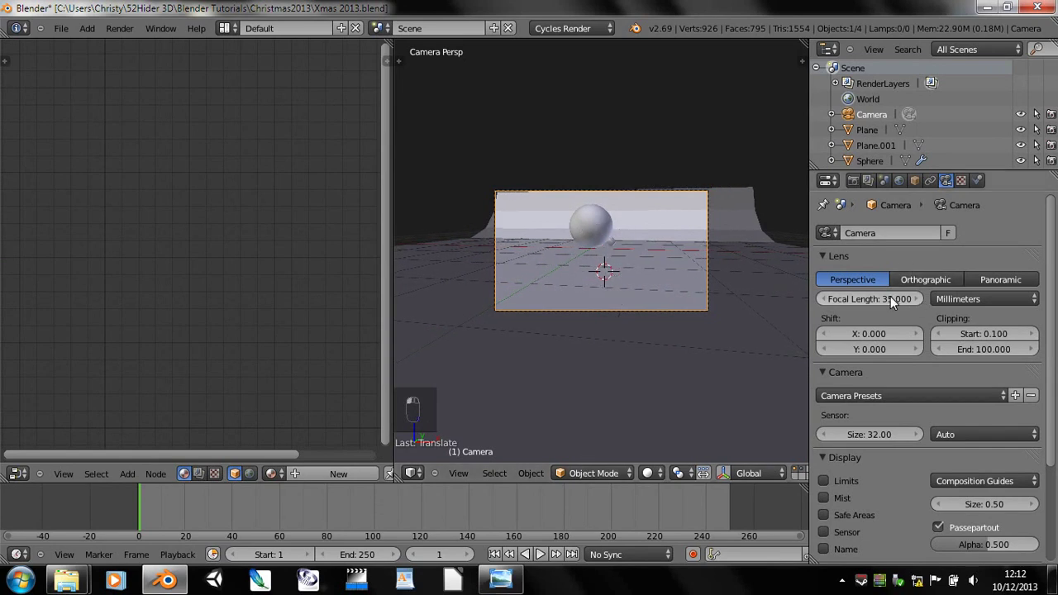
# - Set the camera's focal length to 55 mm
pyautogui.press('KP_5')
pyautogui.press('KP_5')
pyautogui.press('KP_5')
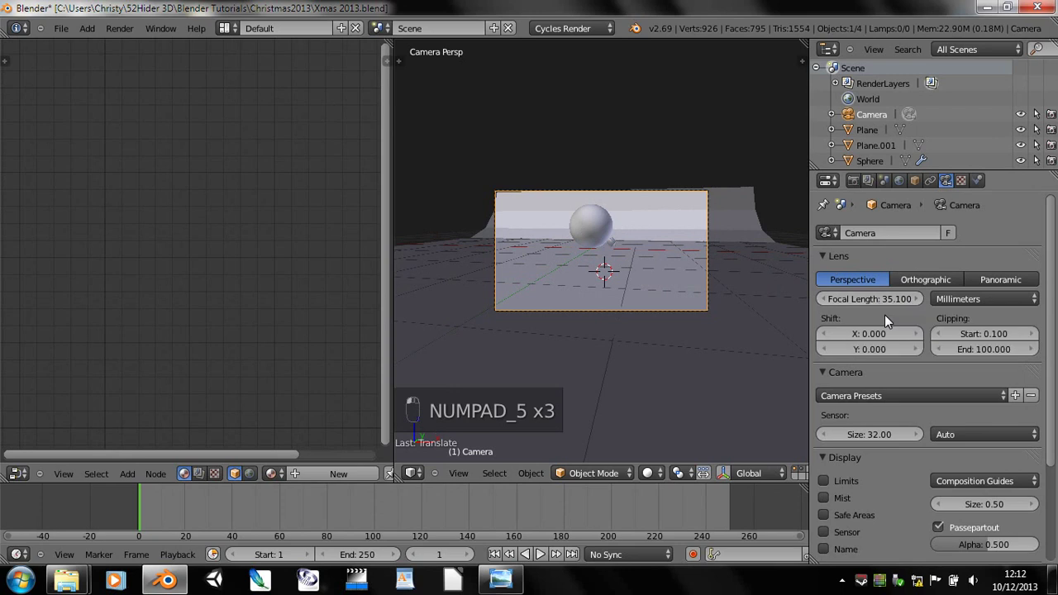
pyautogui.click(869, 298)
pyautogui.write('55')
pyautogui.press('Return')
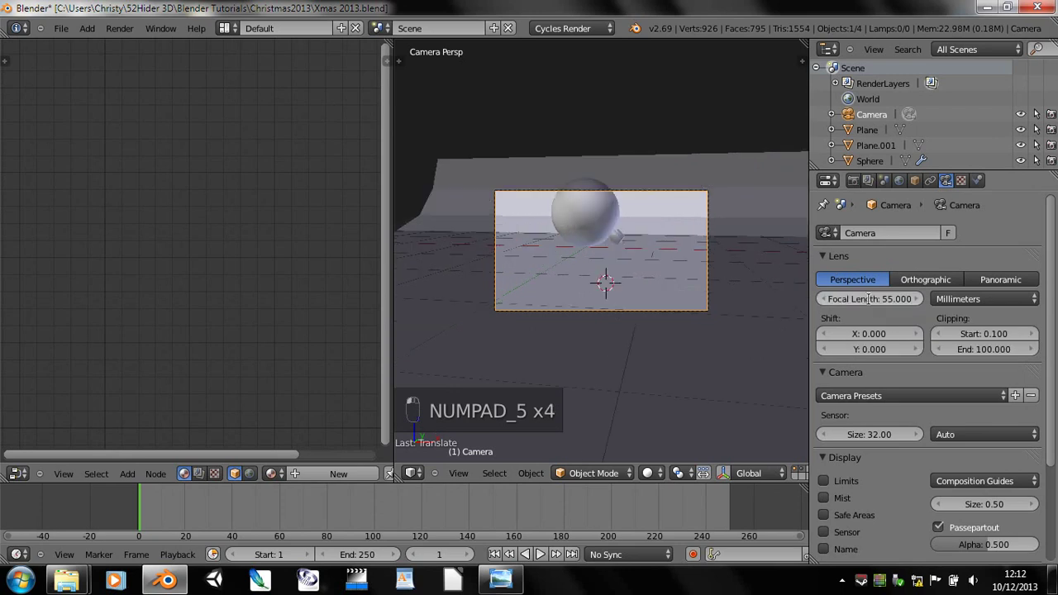
# - Re-aim the camera with fly navigation so the sphere sits at the left edge of the frame
pyautogui.press('r')
pyautogui.rightClick(649, 278)
pyautogui.hotkey('shift', 'f')
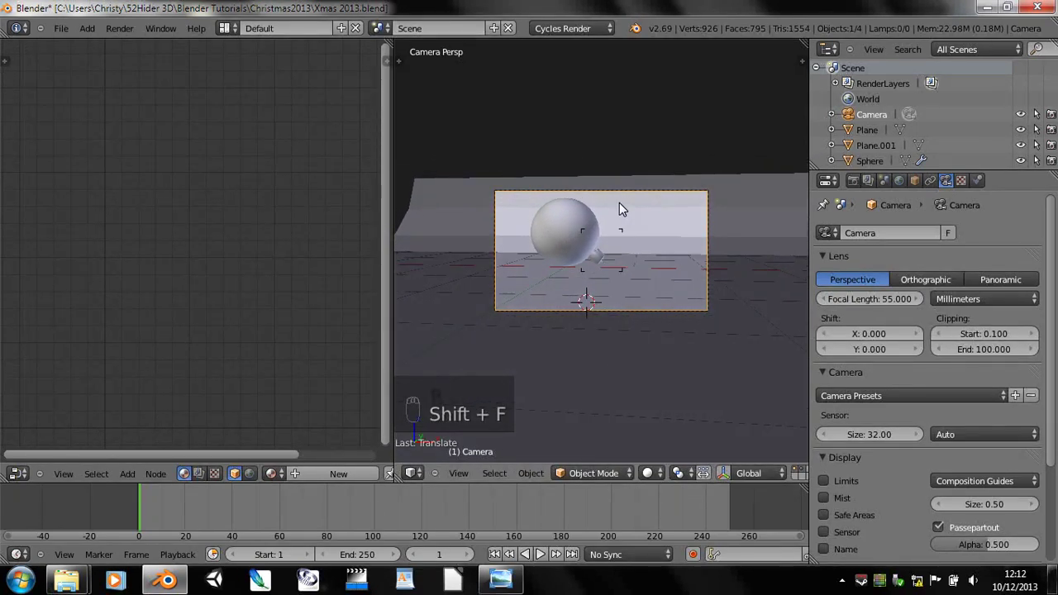
pyautogui.click(614, 225)
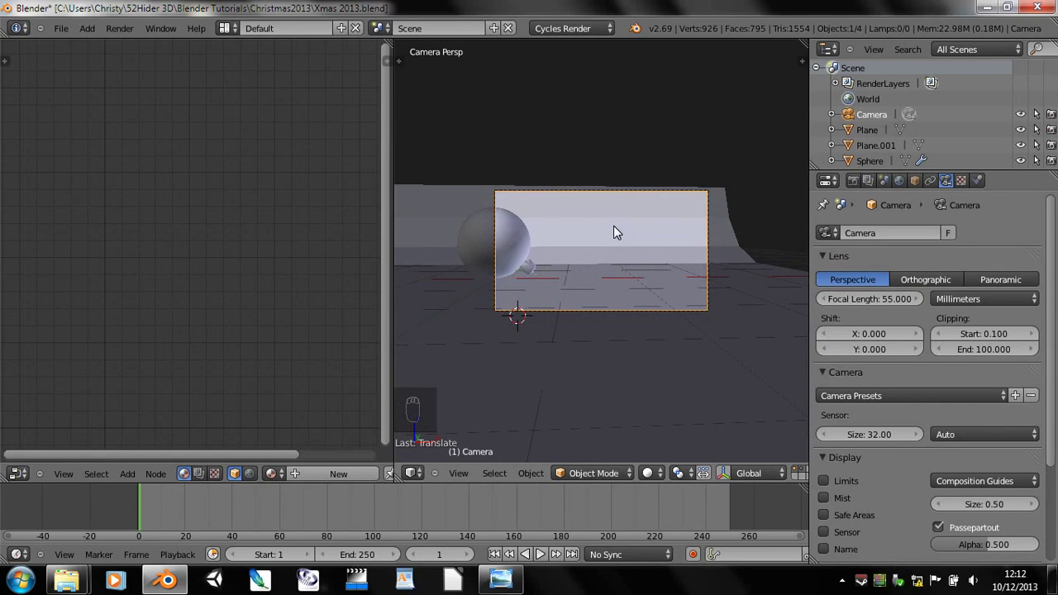
# - Make a linked duplicate of the sphere and place it behind the original, offset about 1.08 in X and 1.05 in Y
pyautogui.moveTo(613, 228); pyautogui.dragTo(613, 257, button='middle')
pyautogui.scroll(-2, 555, 285)
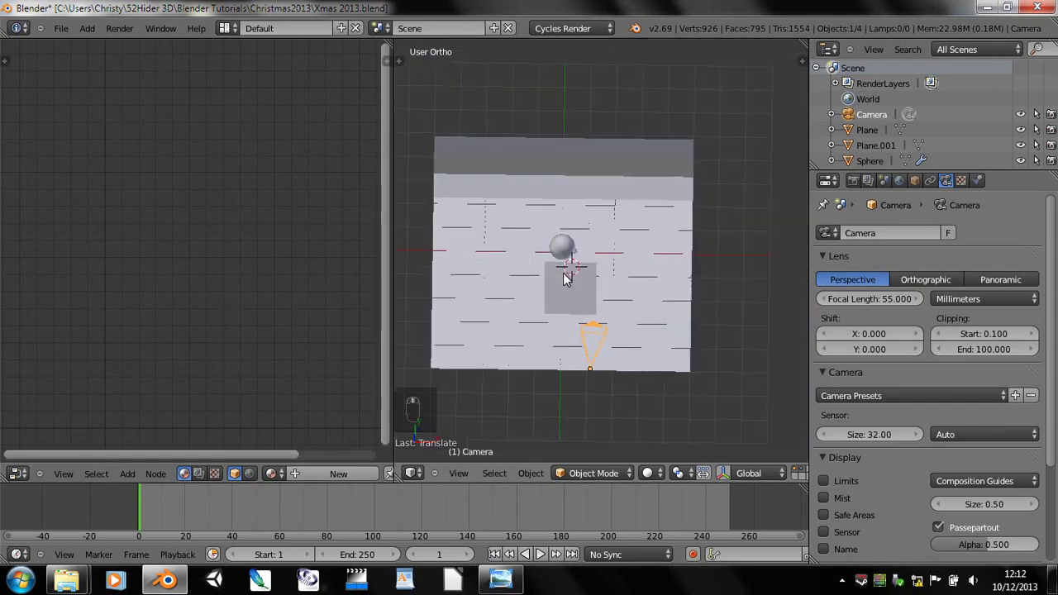
pyautogui.moveTo(564, 274); pyautogui.dragTo(570, 252, button='middle')
pyautogui.rightClick(564, 246)
pyautogui.press('KP_7')
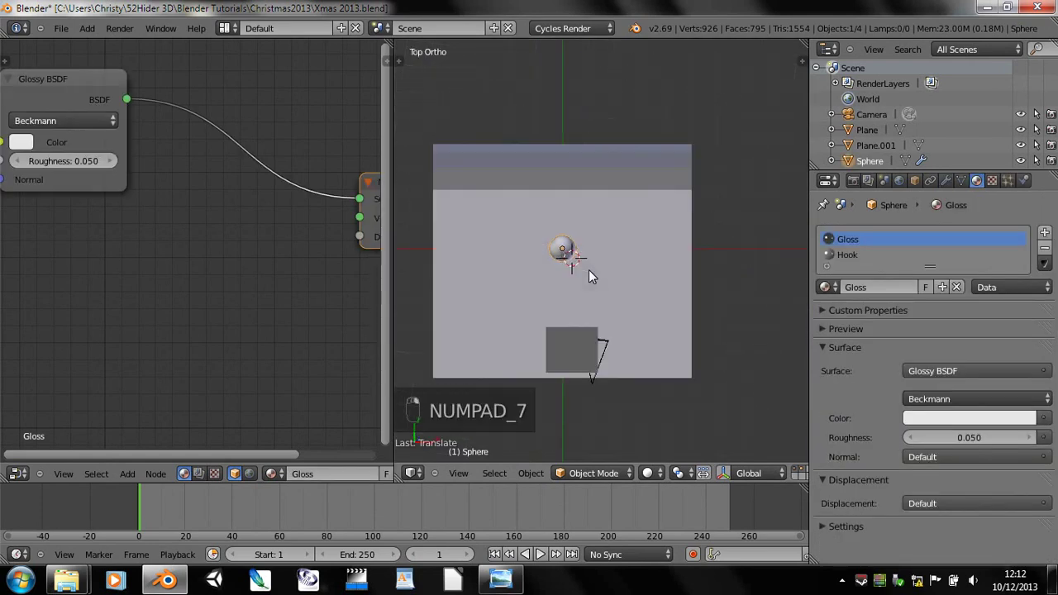
pyautogui.scroll(4, 589, 270)
pyautogui.keyDown('shift'); pyautogui.moveTo(546, 305); pyautogui.dragTo(586, 362, button='middle'); pyautogui.keyUp('shift')
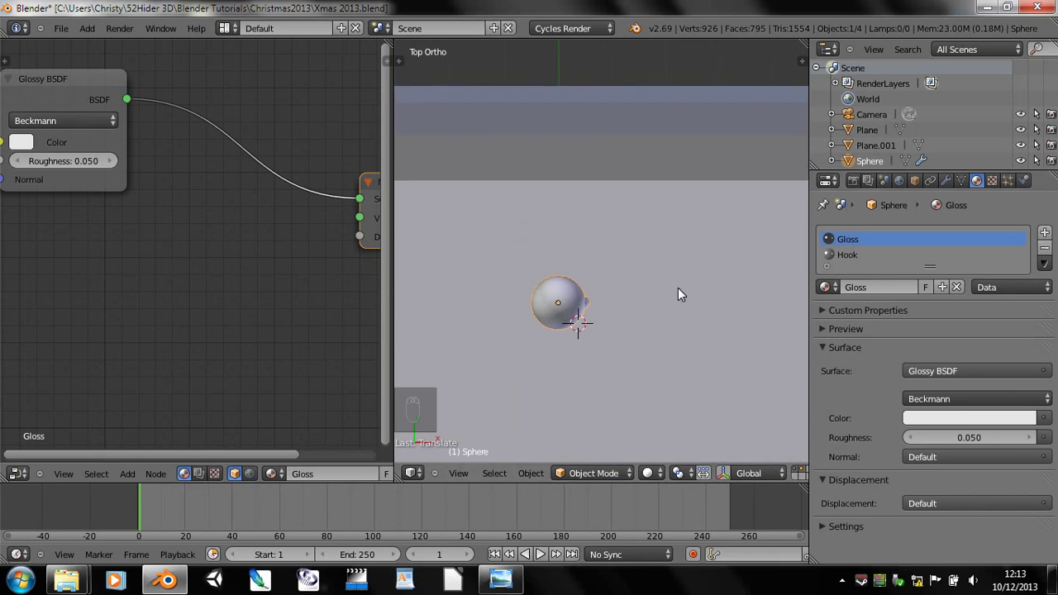
pyautogui.hotkey('alt', 'd')
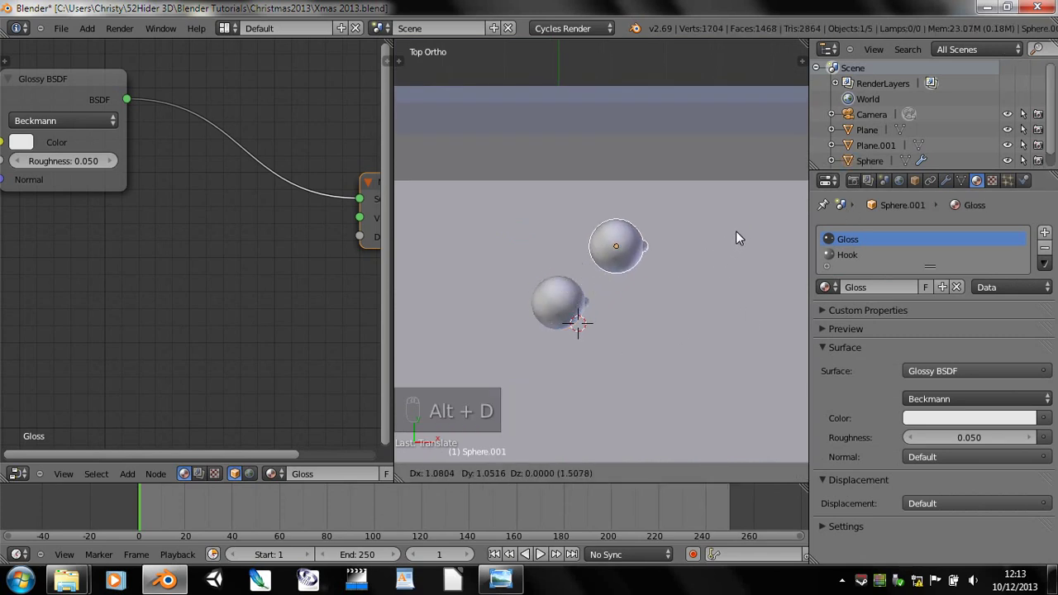
pyautogui.click(736, 231)
# - Rotate the duplicate sphere about 80 degrees clockwise in the top view so its hook points toward the camera
pyautogui.press('r')
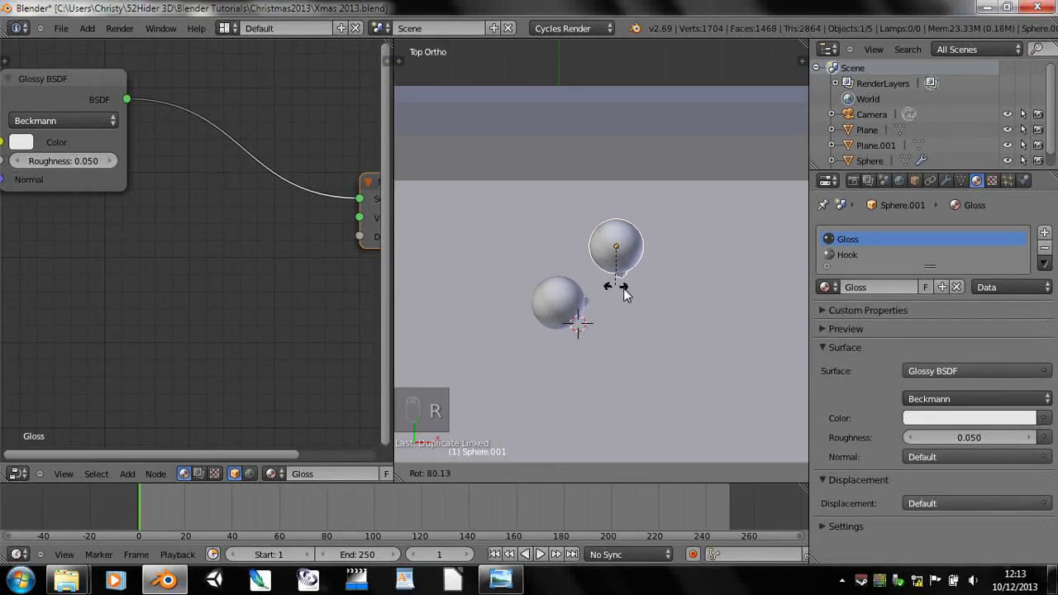
pyautogui.click(630, 298)
pyautogui.moveTo(654, 343); pyautogui.dragTo(647, 213, button='middle')
# - Re-aim the camera with fly navigation to bring both spheres inside the frame
pyautogui.press('KP_0')
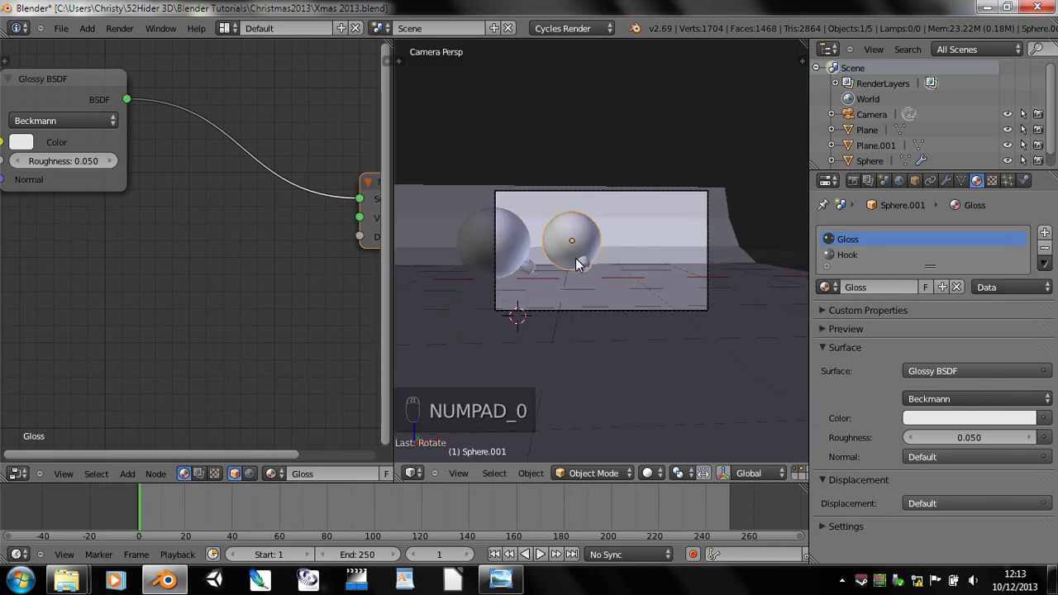
pyautogui.hotkey('shift', 'f')
pyautogui.click(601, 240)
# - From the top view, move the duplicate sphere slightly left and further back toward the backdrop
pyautogui.moveTo(601, 240); pyautogui.dragTo(624, 321, button='middle')
pyautogui.press('KP_7')
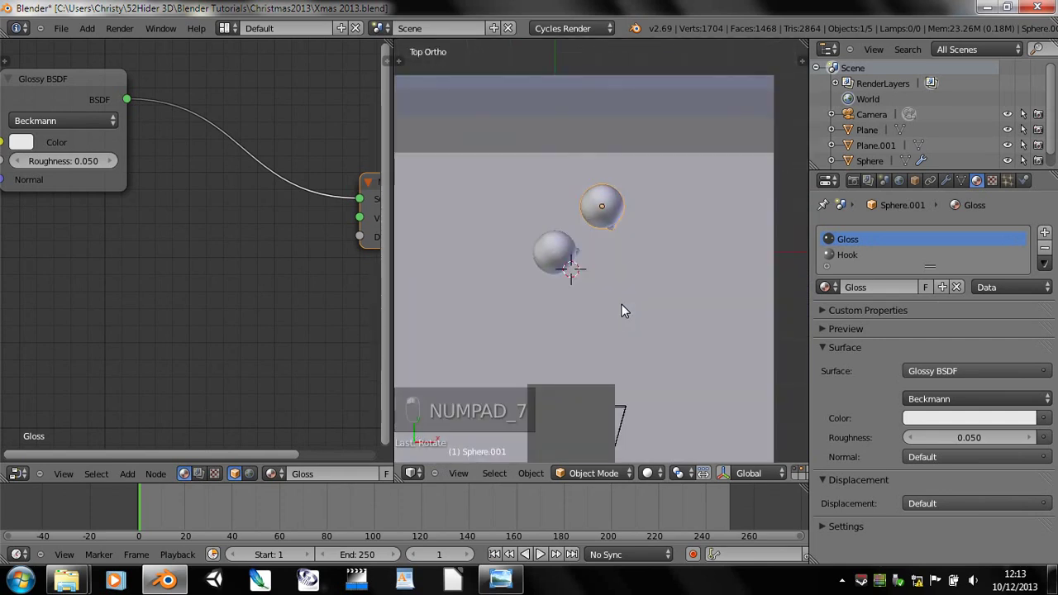
pyautogui.press('g')
pyautogui.click(591, 206)
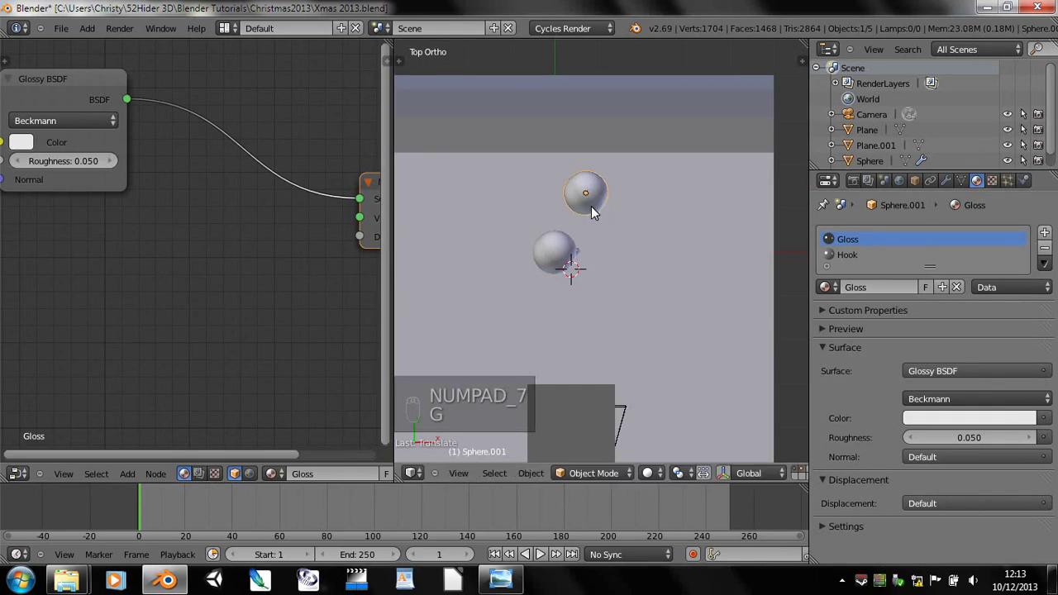
# - Nudge the camera's aim with fly navigation to leave a small gap between the front sphere and the frame's left edge
pyautogui.press('KP_0')
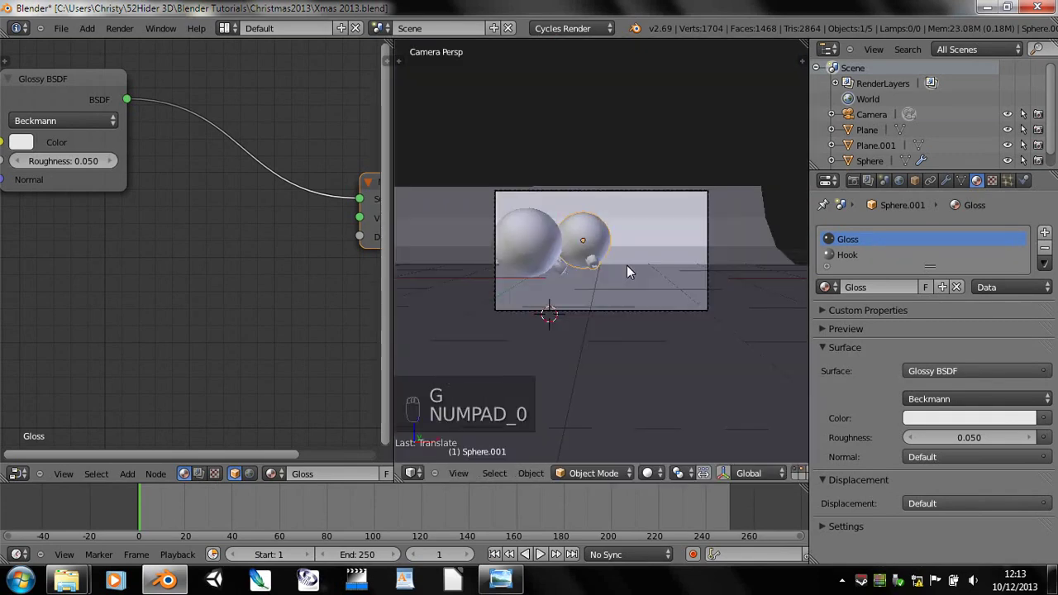
pyautogui.hotkey('shift', 'f')
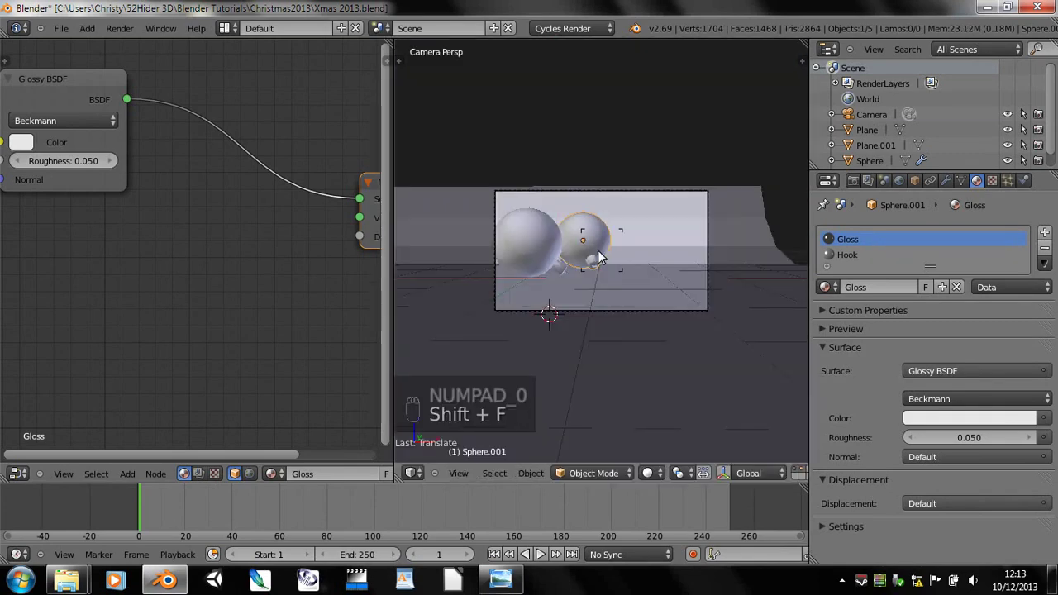
pyautogui.click(610, 250)
pyautogui.moveTo(610, 251); pyautogui.dragTo(468, 273, button='middle')
pyautogui.press('KP_0')
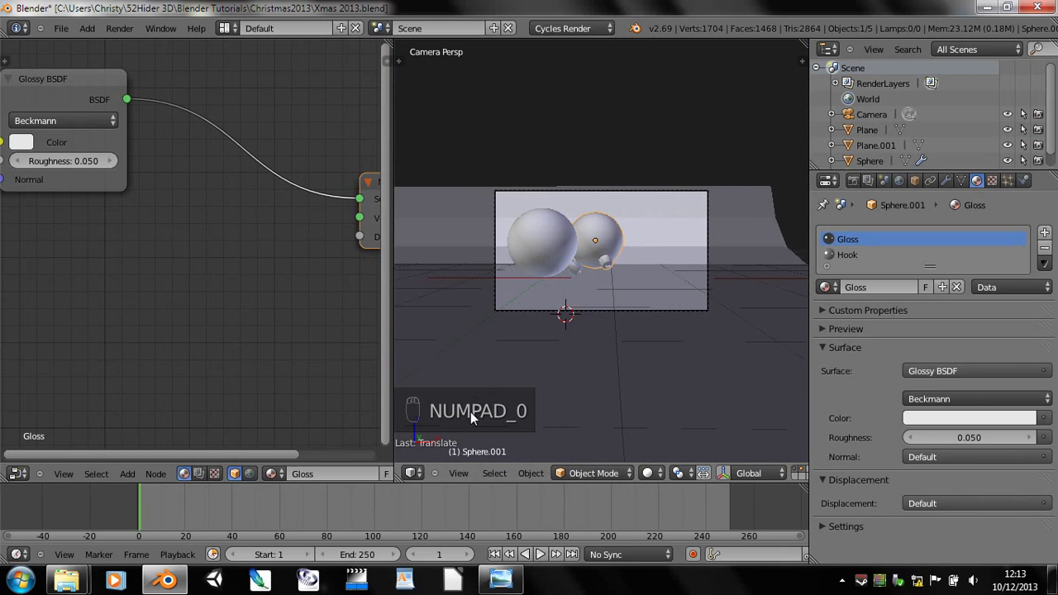
# - Preview the two spheres with rendered viewport shading through the camera, and return to solid shading
pyautogui.click(648, 473)
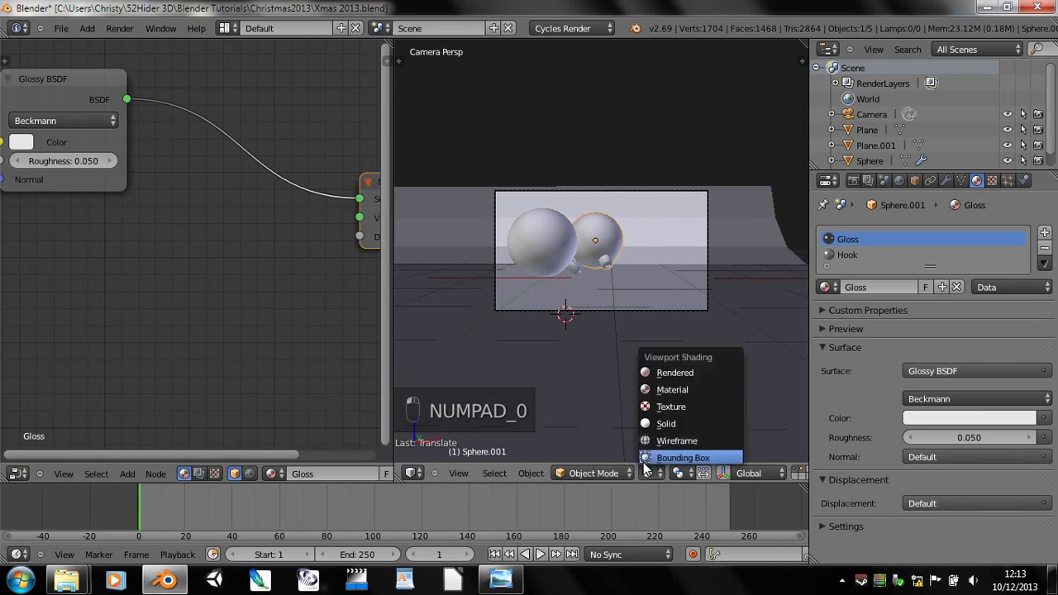
pyautogui.click(671, 373)
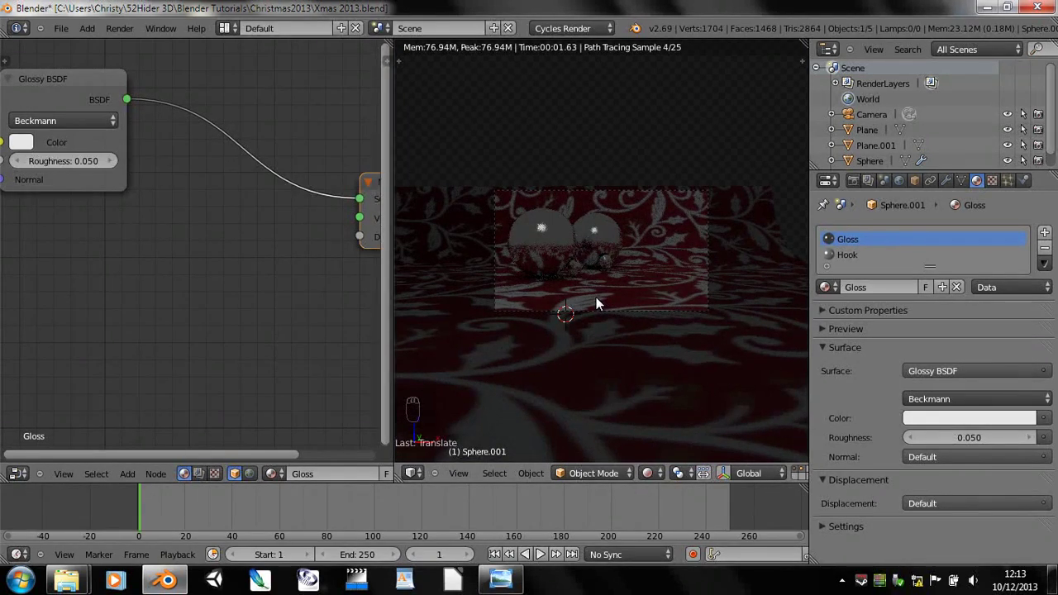
pyautogui.scroll(3, 596, 300)
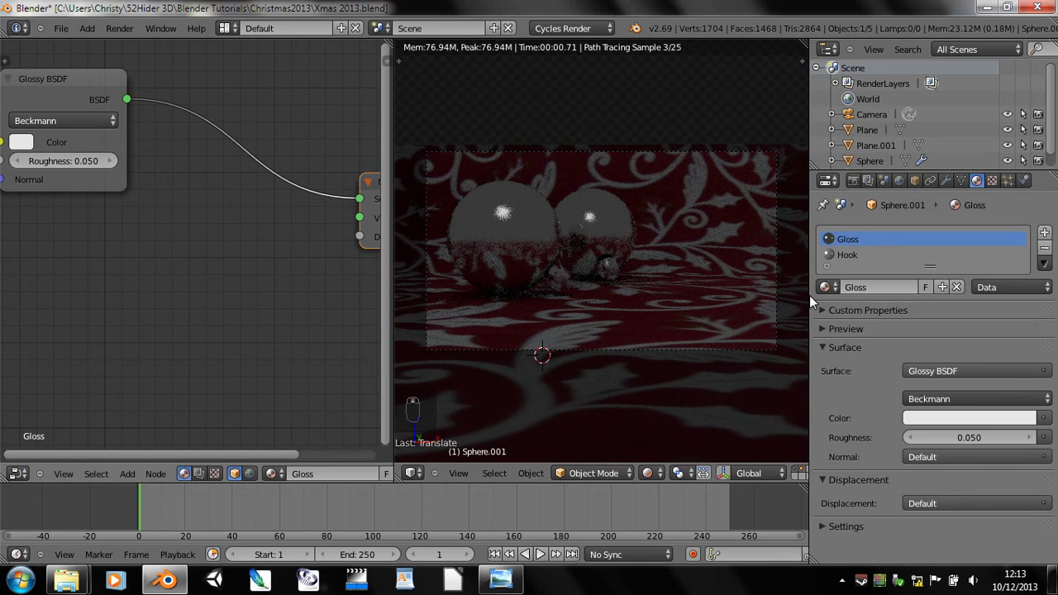
pyautogui.press('z')
pyautogui.press('z')
pyautogui.press('z')
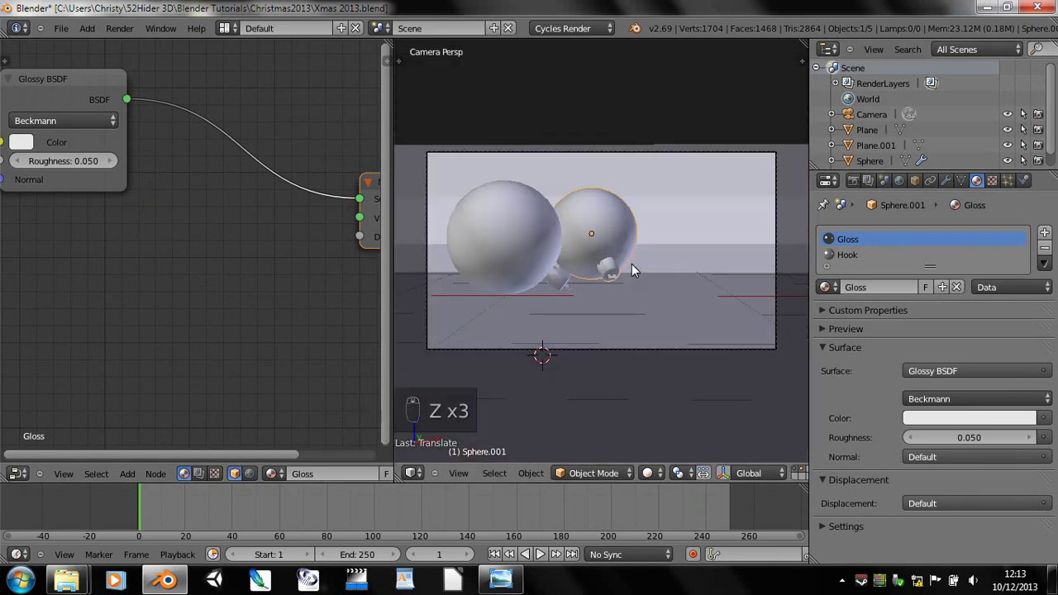
# - Set the emission strength of the light plane above the spheres to 10
pyautogui.scroll(-6, 622, 347)
pyautogui.moveTo(542, 242); pyautogui.dragTo(551, 321, button='middle')
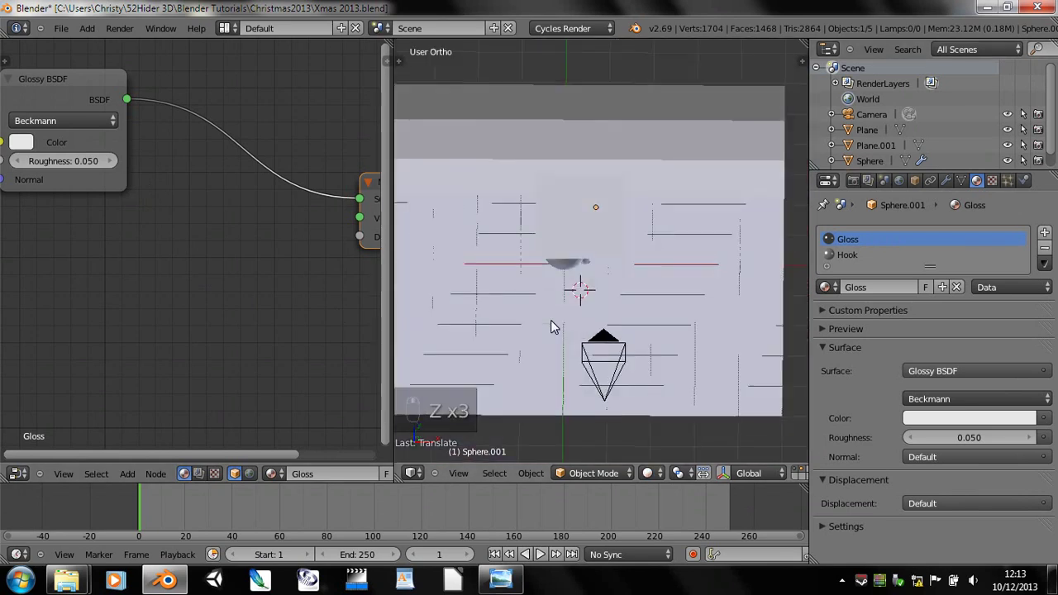
pyautogui.rightClick(568, 238)
pyautogui.moveTo(568, 237); pyautogui.dragTo(718, 337, button='middle')
pyautogui.click(960, 418)
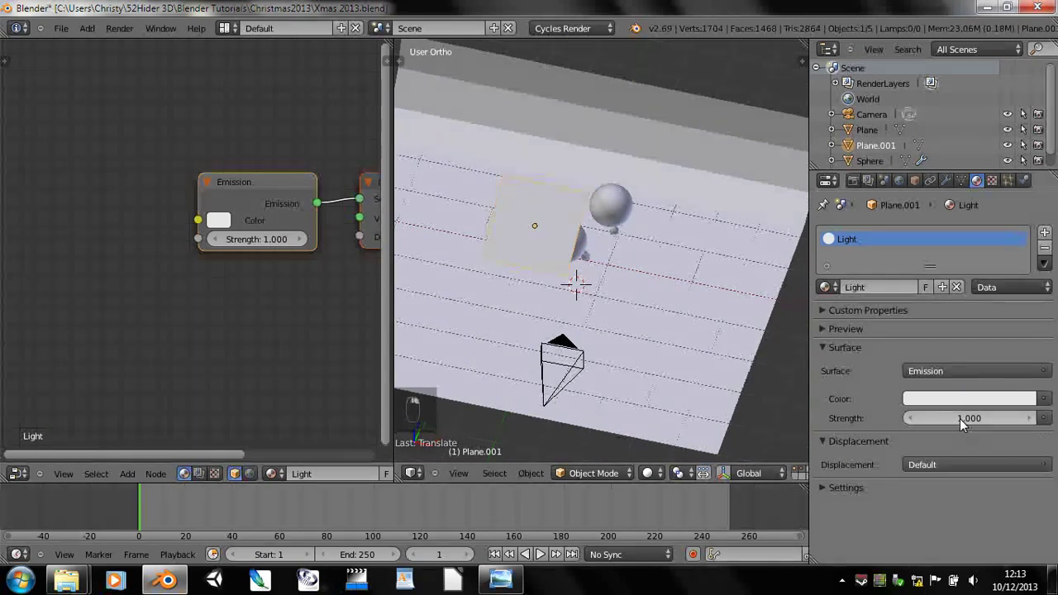
pyautogui.write('10')
pyautogui.press('Return')
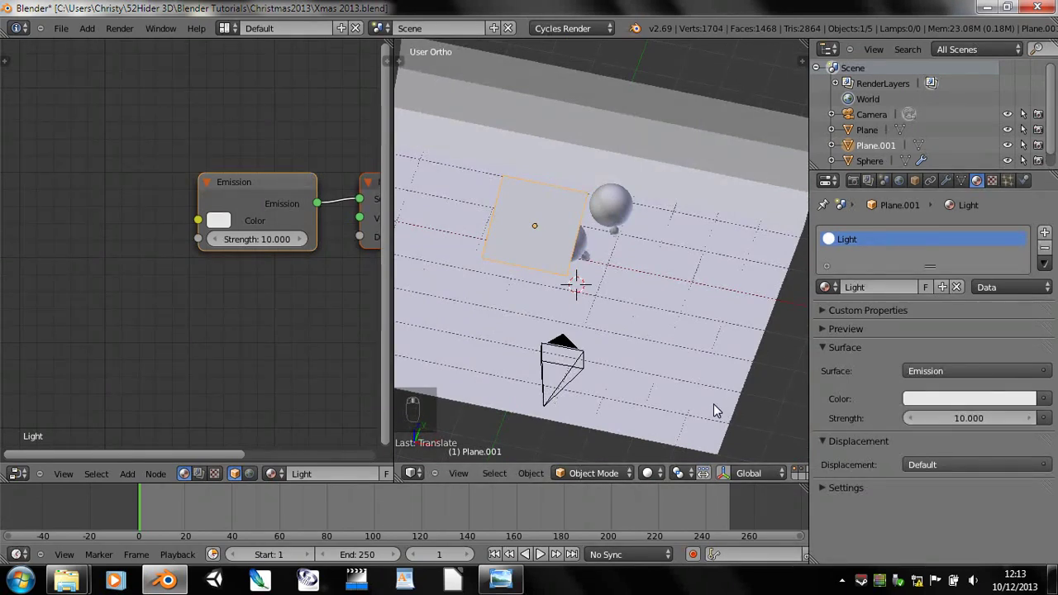
# - From the top view, move the light plane to the front left of the spheres and rotate it toward them
pyautogui.moveTo(713, 404); pyautogui.dragTo(690, 388, button='middle')
pyautogui.press('KP_7')
pyautogui.press('g')
pyautogui.click(578, 329)
pyautogui.press('r')
pyautogui.click(579, 351)
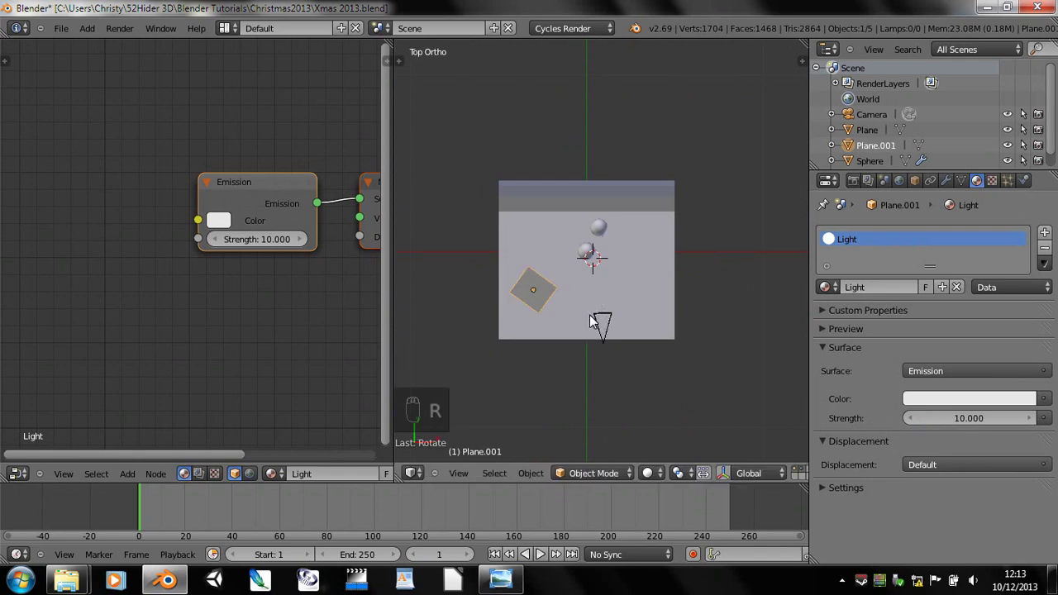
# - Duplicate the light plane to the right of the backdrop and angle it with a trackball rotation of about -34, 56
pyautogui.hotkey('shift', 'd')
pyautogui.click(759, 295)
pyautogui.press('r')
pyautogui.press('r')
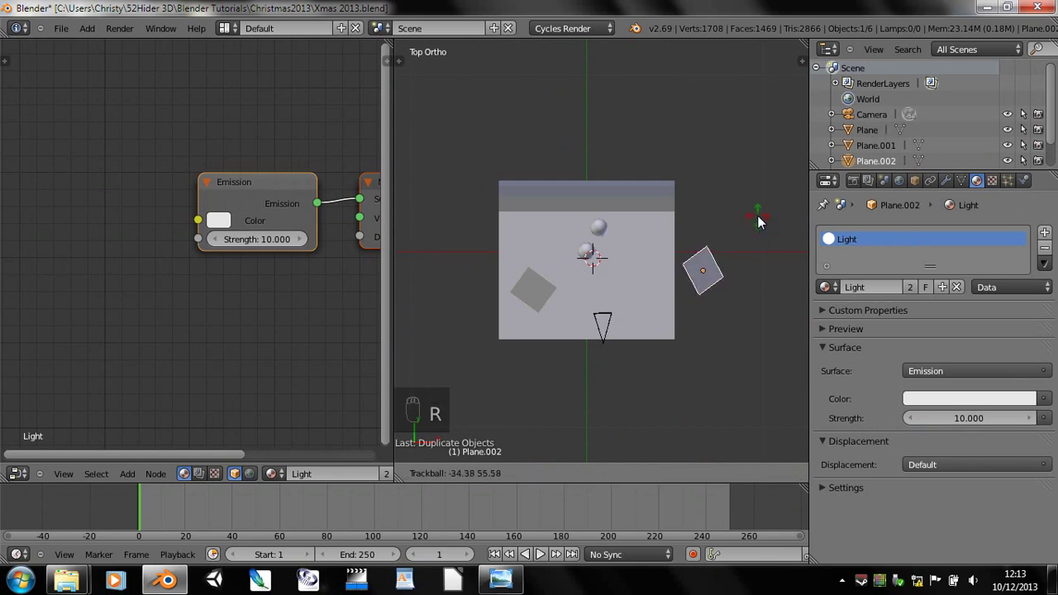
pyautogui.click(759, 221)
# - Preview the two-light setup with rendered shading through the camera, and return to solid shading
pyautogui.click(647, 473)
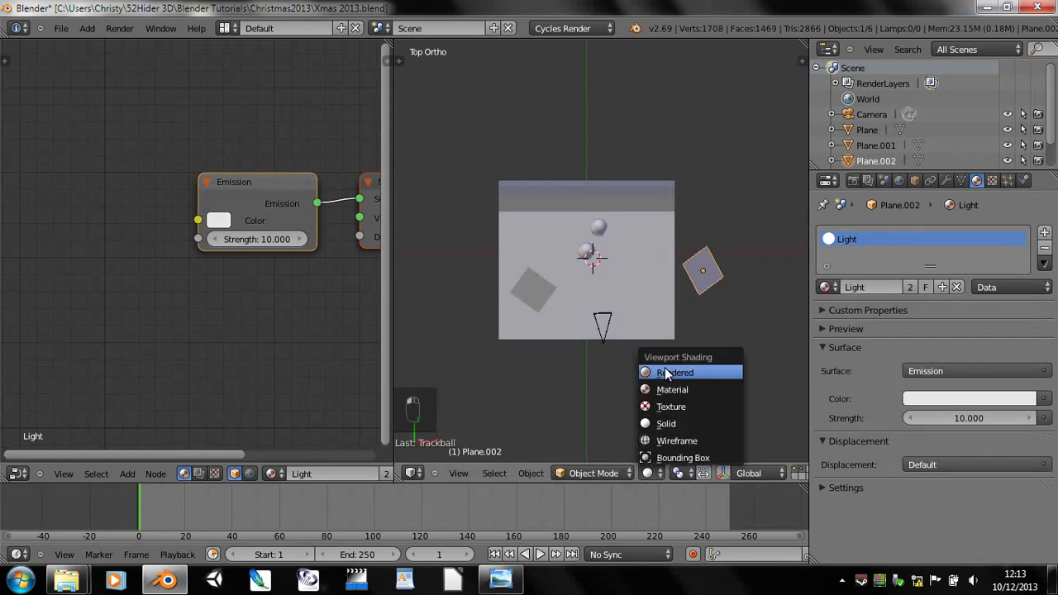
pyautogui.click(667, 369)
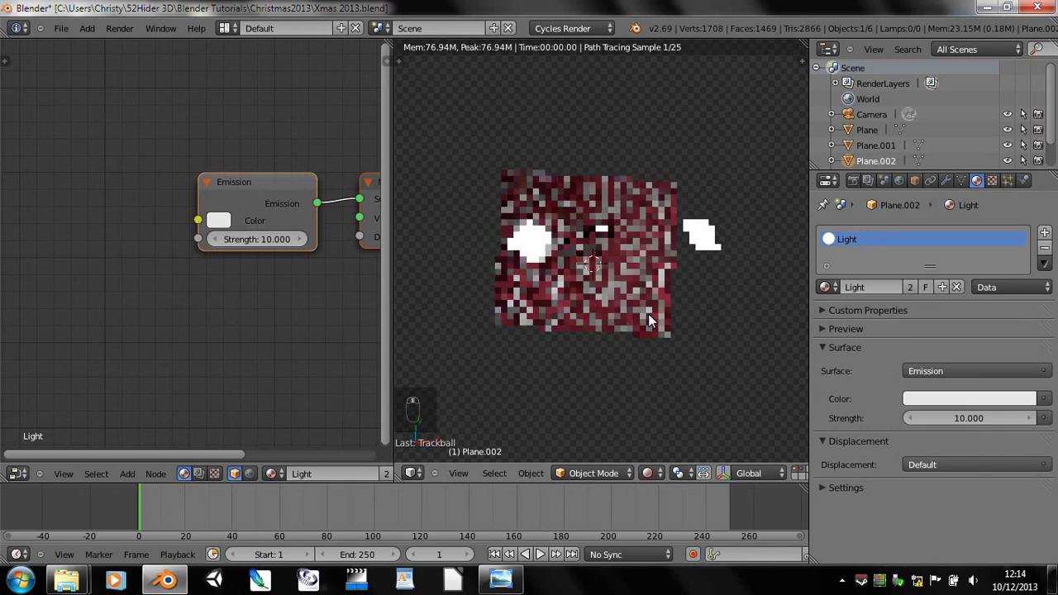
pyautogui.press('KP_0')
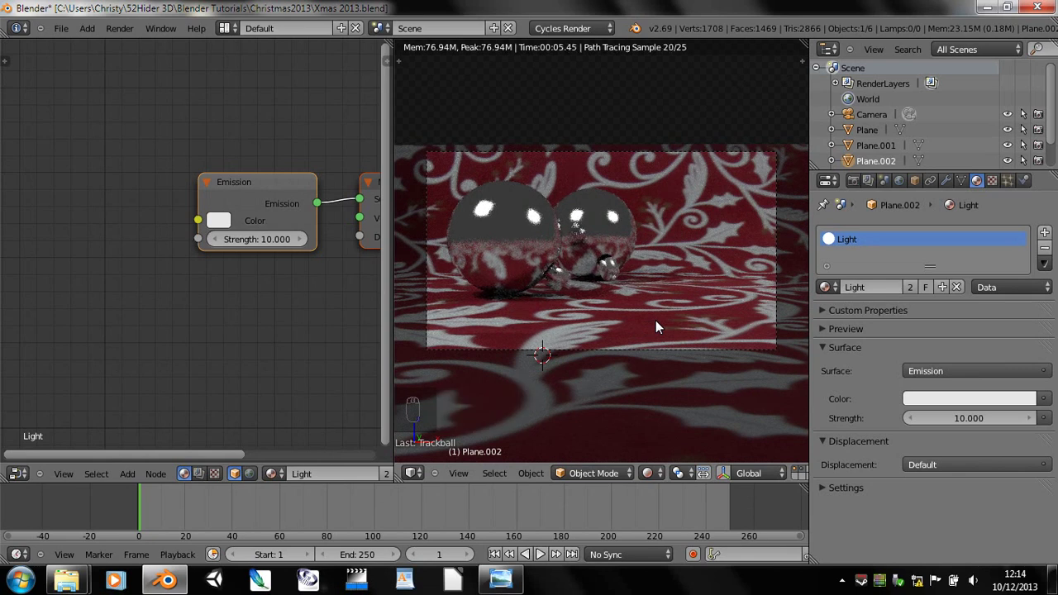
pyautogui.moveTo(634, 350); pyautogui.dragTo(628, 435, button='middle')
pyautogui.press('z')
pyautogui.press('z')
pyautogui.press('z')
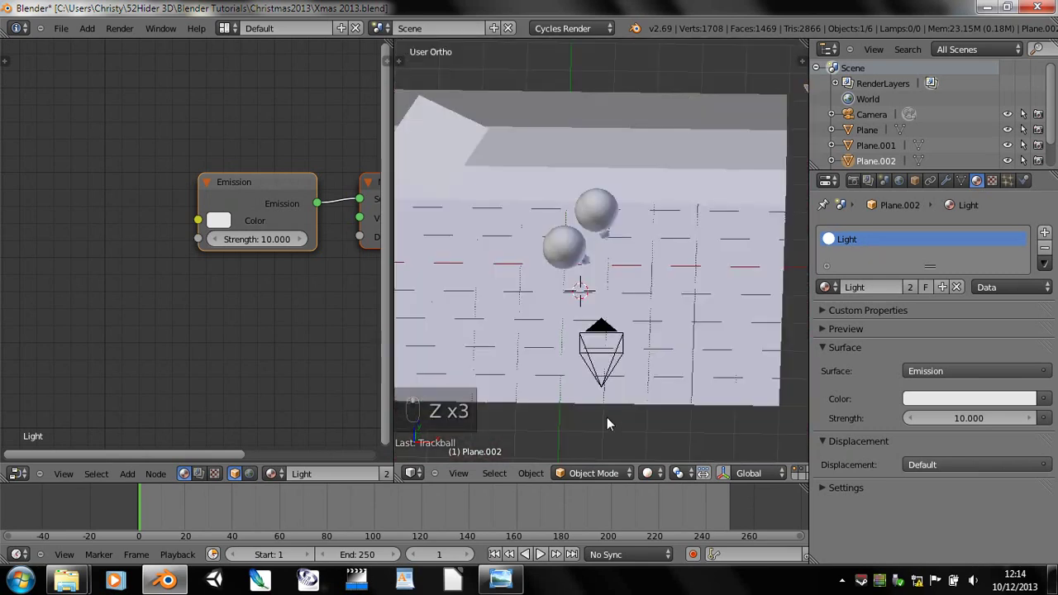
# - From the top view, move the original sphere closer to the camera, and save the file
pyautogui.rightClick(569, 249)
pyautogui.press('KP_7')
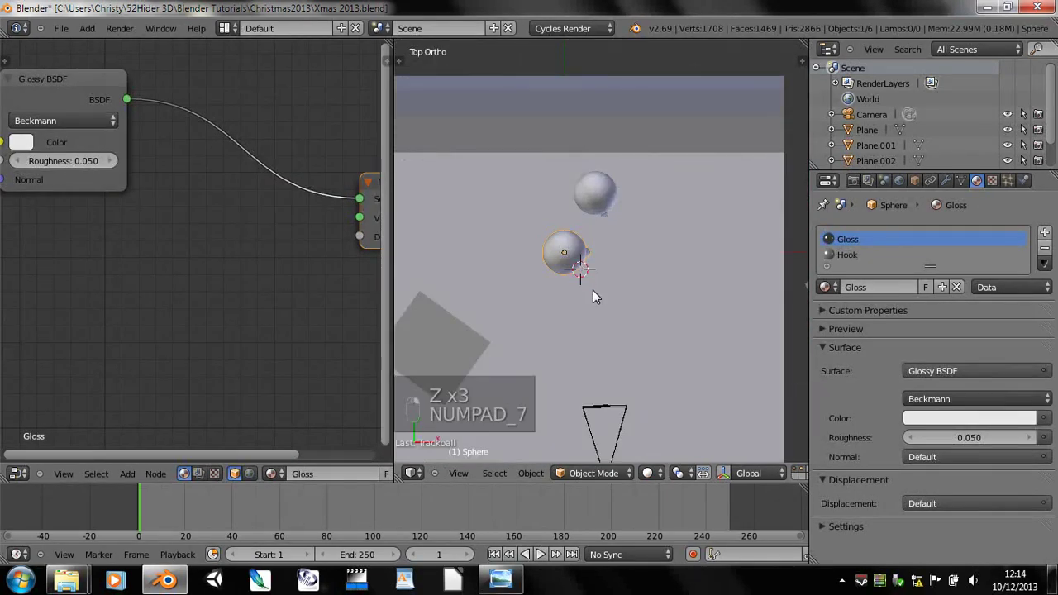
pyautogui.press('g')
pyautogui.click(598, 333)
pyautogui.press('KP_0')
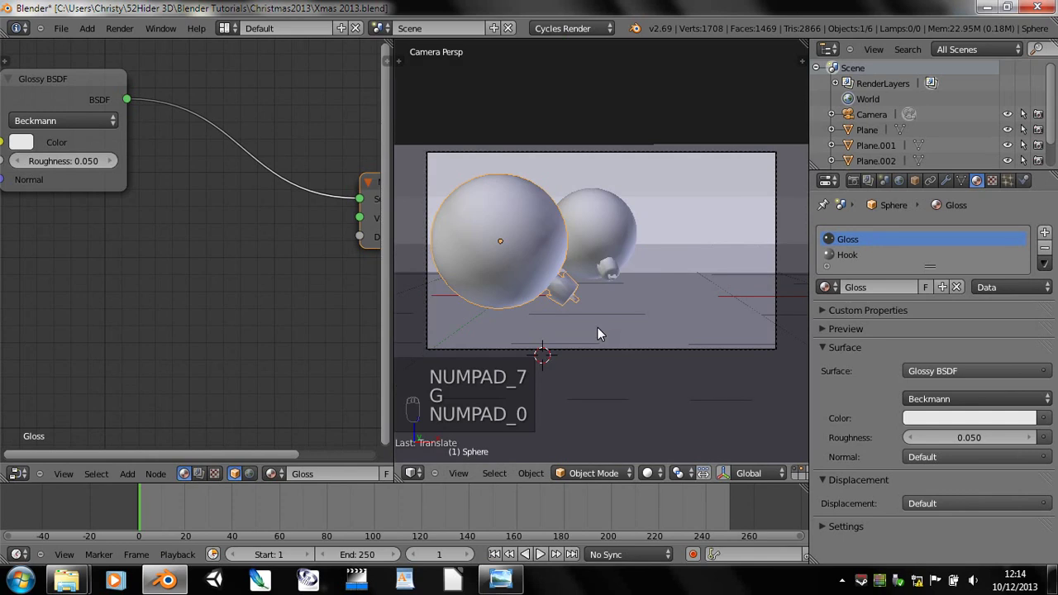
pyautogui.hotkey('ctrl', 's')
pyautogui.click(593, 326)
# - Make the second light plane's material single-user and set its emission strength to 2.5
pyautogui.moveTo(585, 309)
pyautogui.mouseDown(button='middle')
pyautogui.moveTo(623, 375)
pyautogui.moveTo(636, 355)
pyautogui.moveTo(609, 269)
pyautogui.moveTo(610, 305)
pyautogui.moveTo(610, 263)
pyautogui.moveTo(584, 305)
pyautogui.mouseUp(button='middle')
pyautogui.rightClick(698, 188)
pyautogui.click(907, 287)
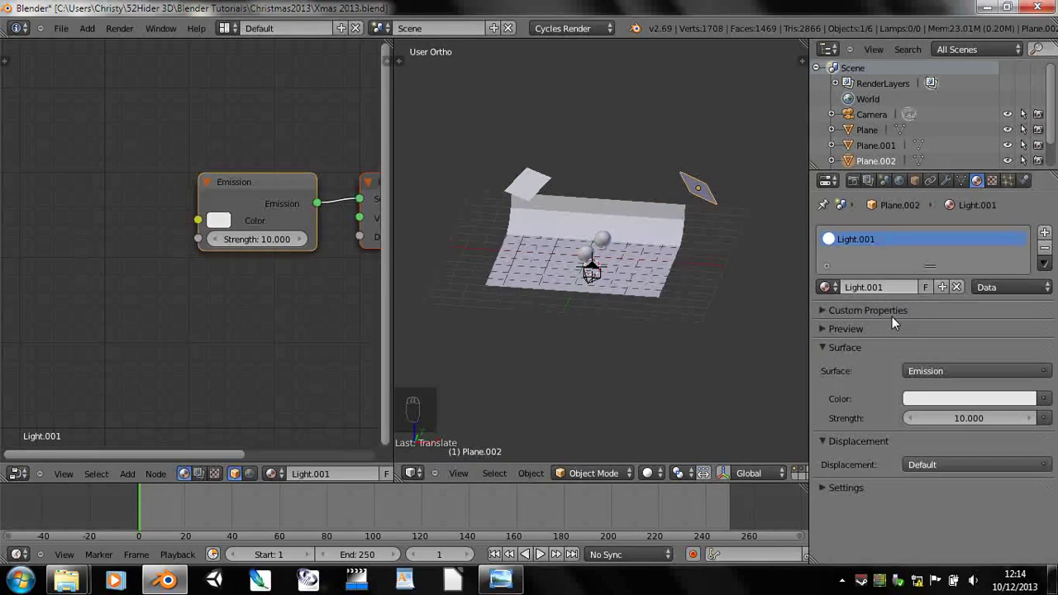
pyautogui.click(955, 417)
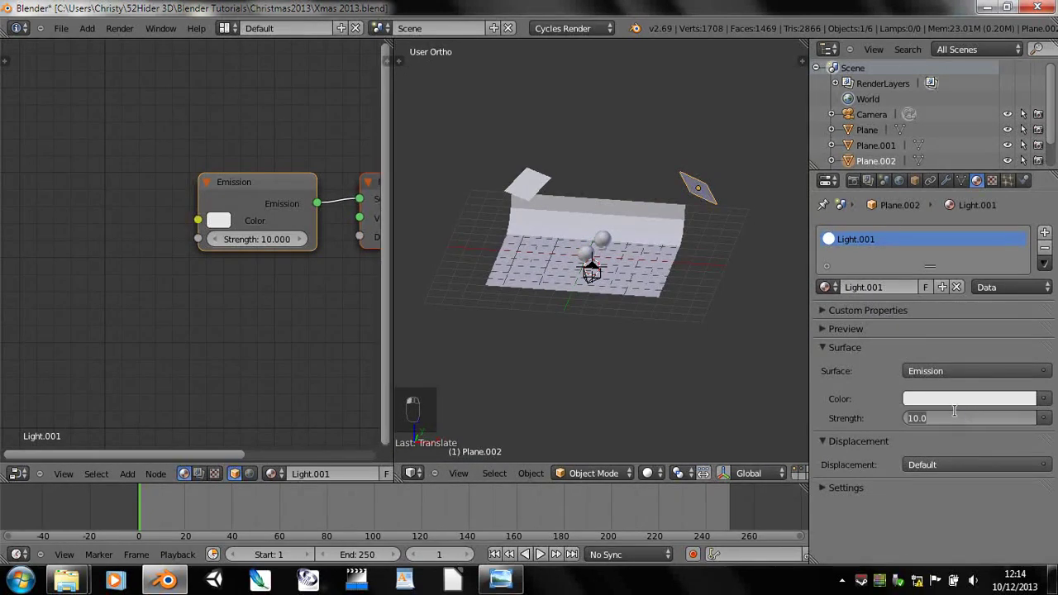
pyautogui.write('2.5')
pyautogui.press('Return')
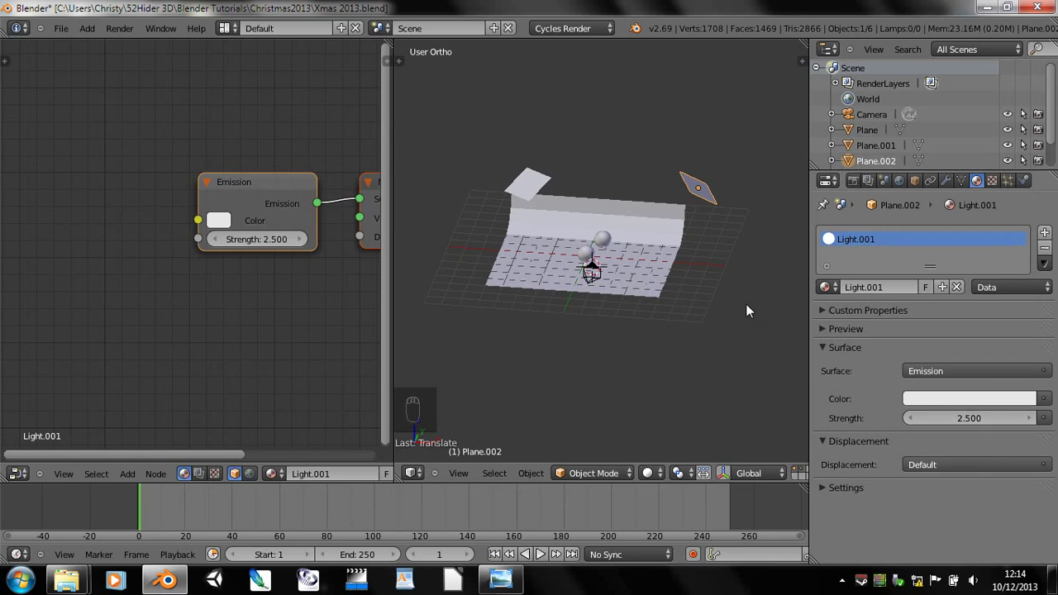
# - Preview the scene through the camera with rendered shading to examine the weaker second light and the spheres' reflections
pyautogui.click(647, 473)
pyautogui.click(668, 371)
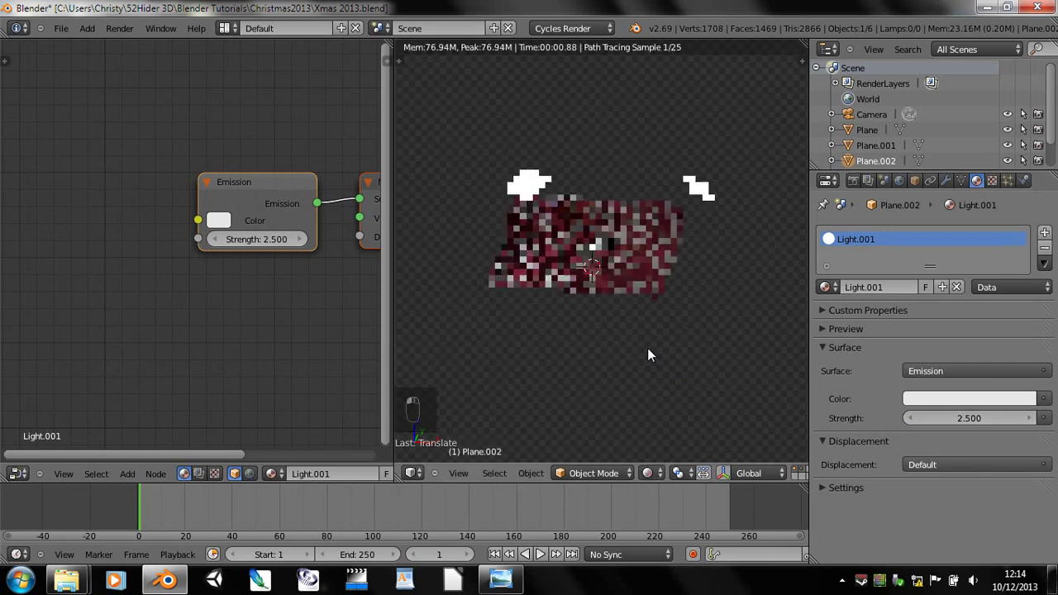
pyautogui.press('KP_0')
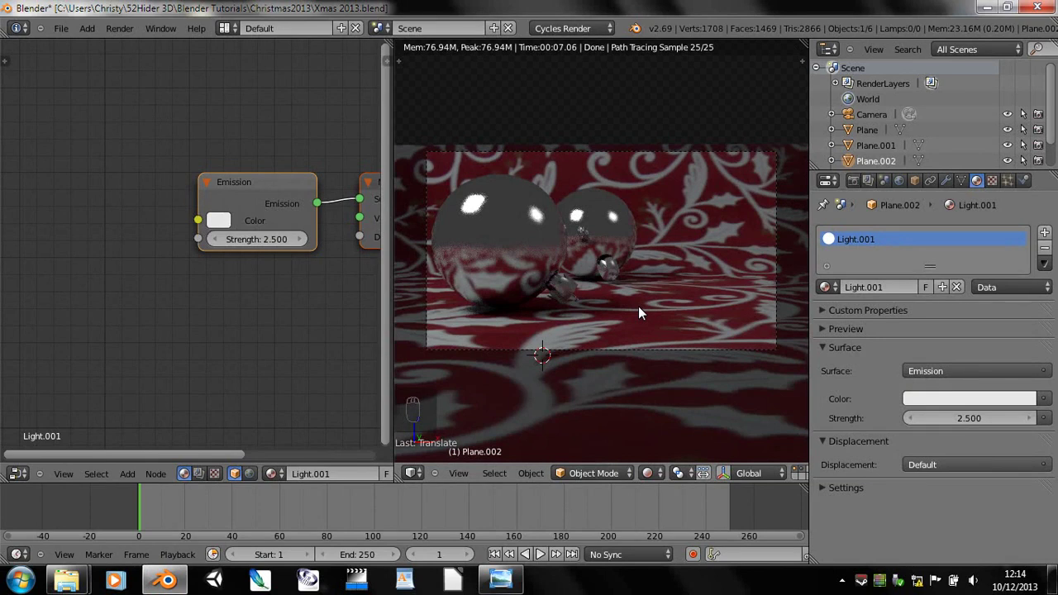
pyautogui.scroll(1, 639, 313)
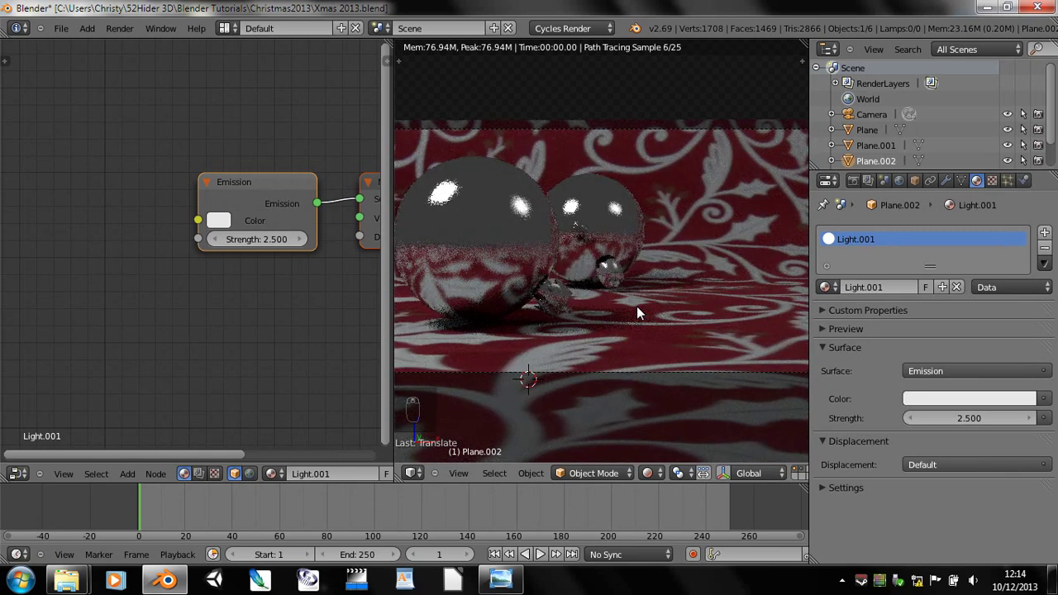
# - Return the viewport to solid shading and save the file over the existing version
pyautogui.press('z')
pyautogui.press('z')
pyautogui.press('z')
pyautogui.hotkey('ctrl', 's')
pyautogui.click(616, 326)
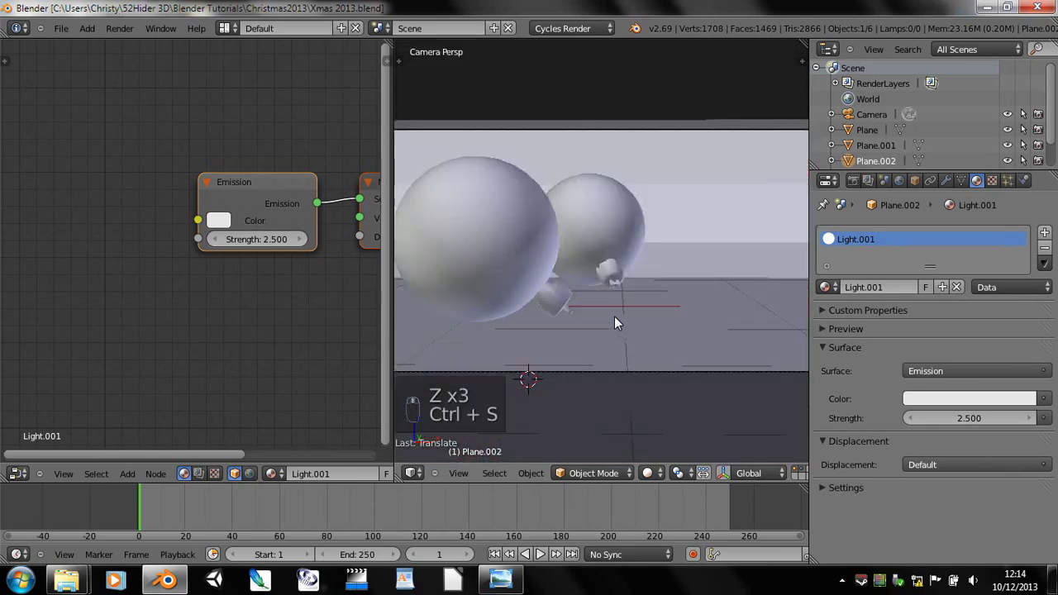
# - Show the camera view in rendered shading to examine the front bauble's reflections, including the overall layout of both light planes
pyautogui.rightClick(468, 215)
pyautogui.moveTo(546, 290); pyautogui.dragTo(548, 279, button='middle')
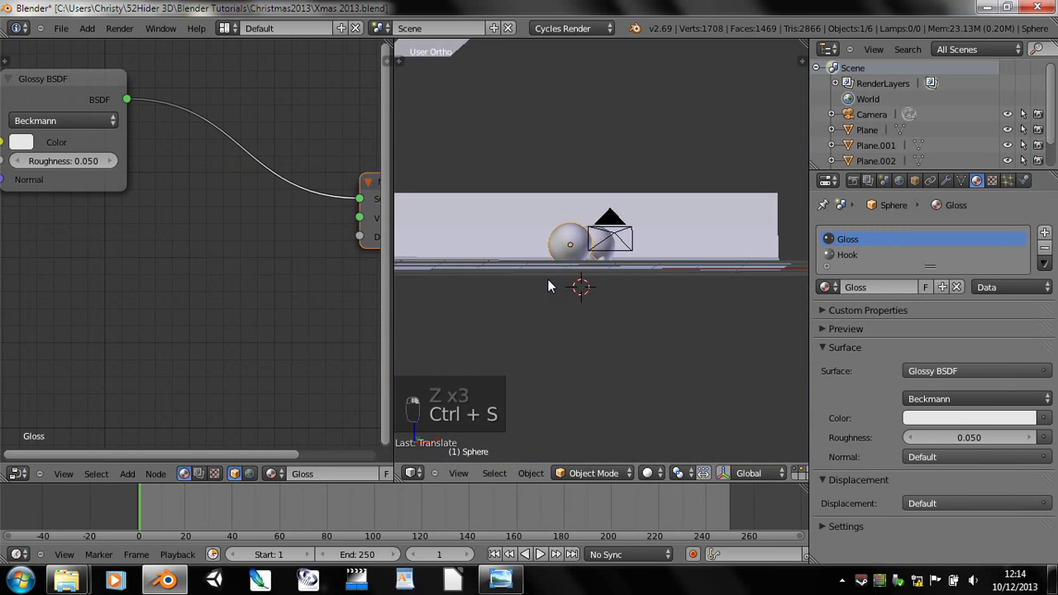
pyautogui.press('KP_0')
pyautogui.click(647, 473)
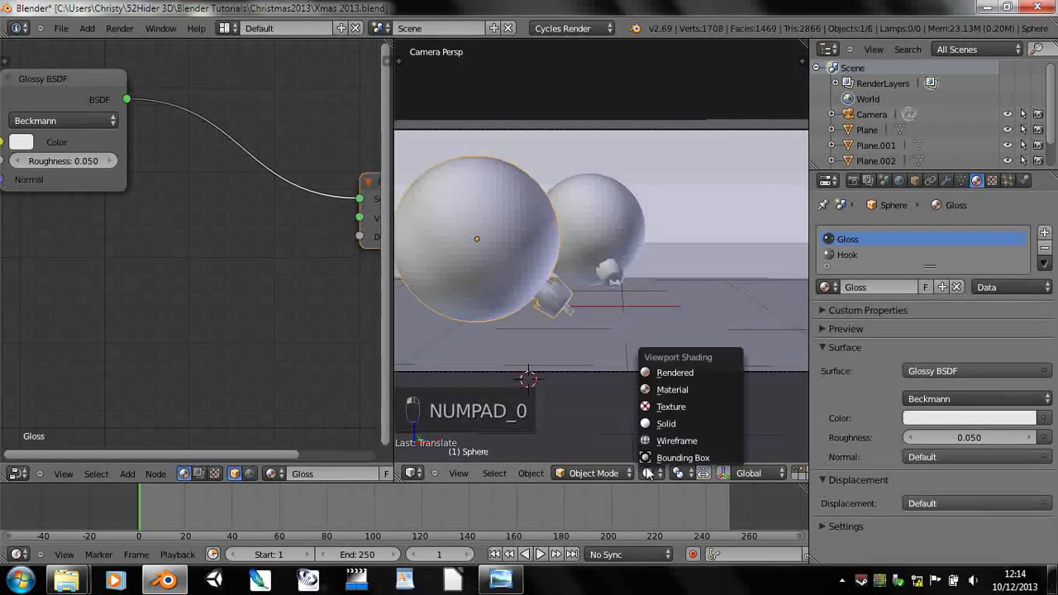
pyautogui.click(666, 441)
pyautogui.click(650, 473)
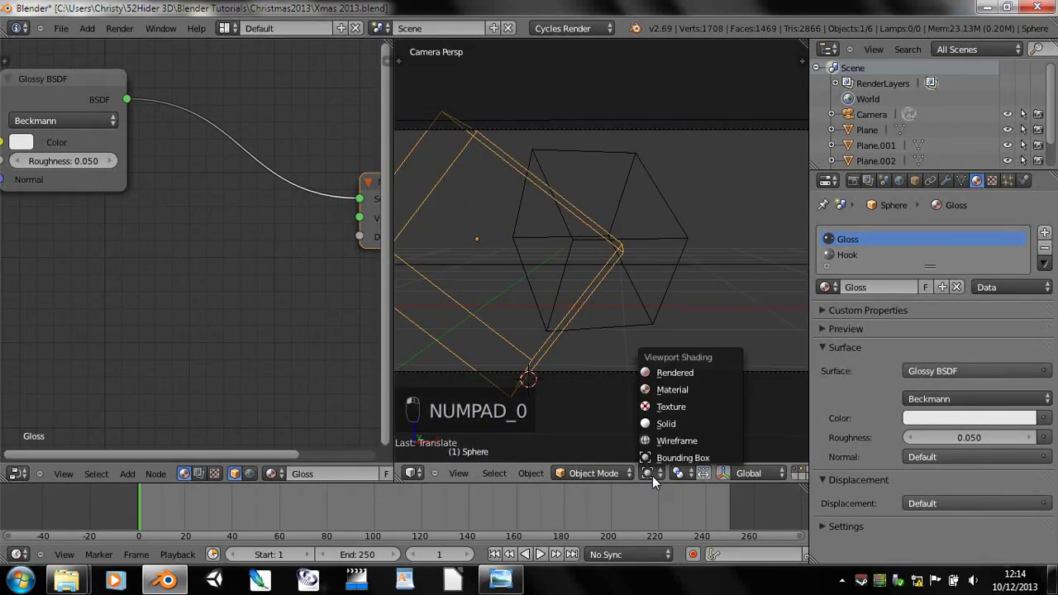
pyautogui.click(662, 373)
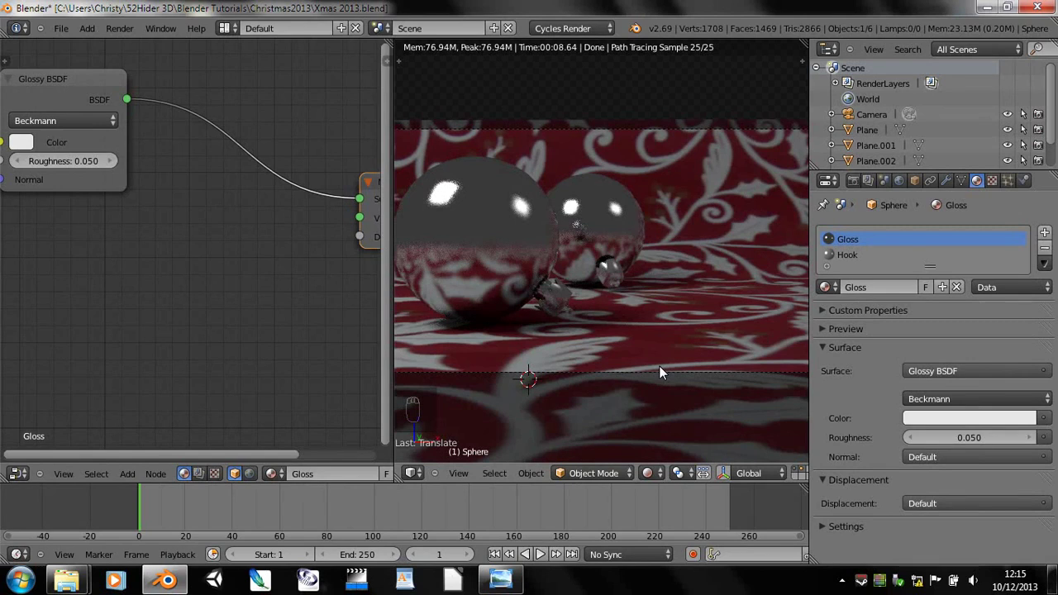
pyautogui.scroll(-2, 660, 364)
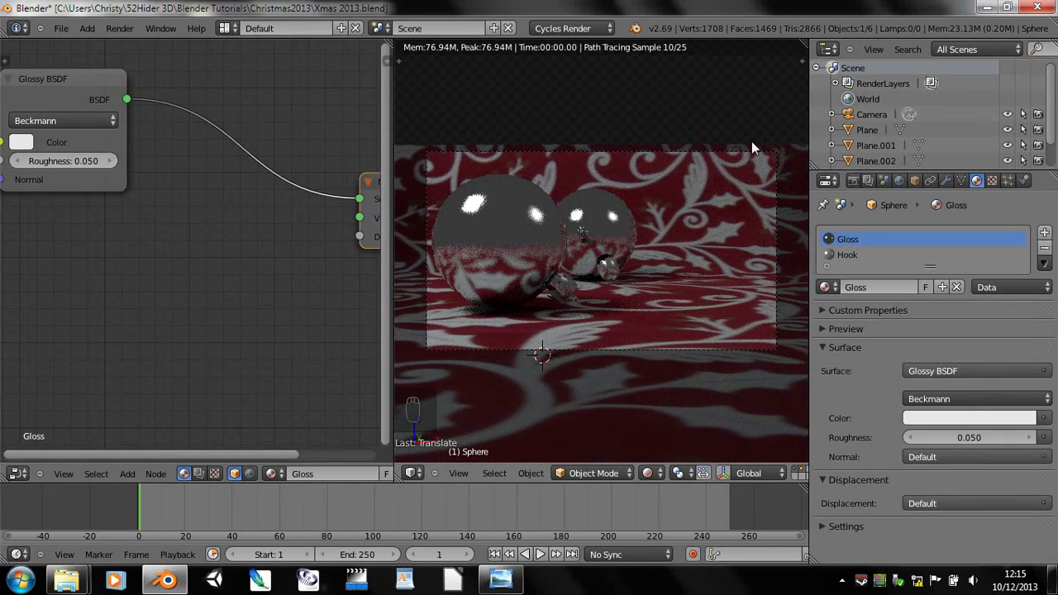
pyautogui.moveTo(747, 158); pyautogui.dragTo(686, 252, button='middle')
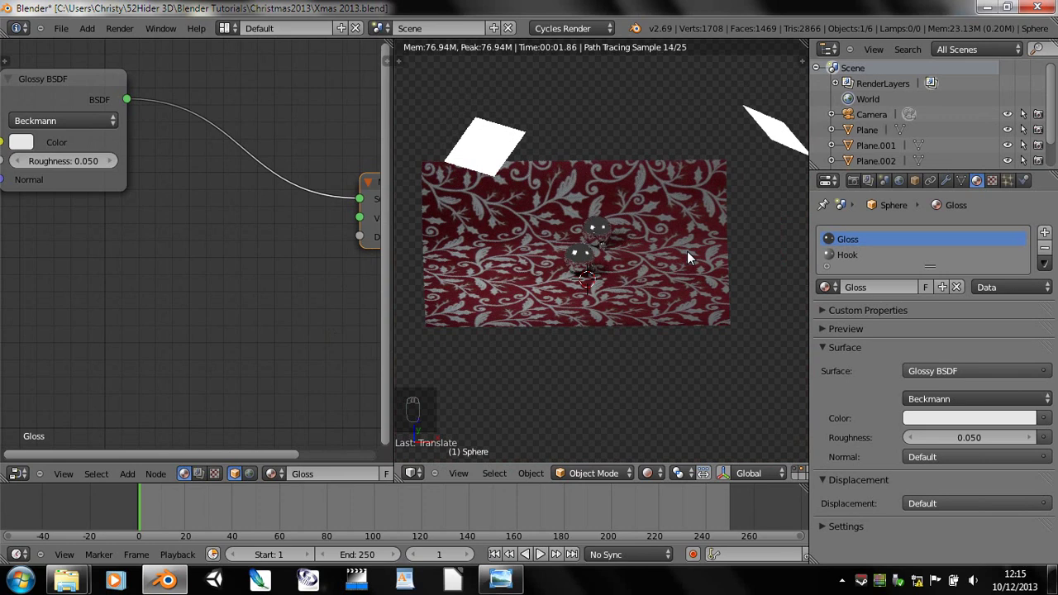
# - Save the file and switch the viewport from rendered back to solid shading
pyautogui.hotkey('ctrl', 's')
pyautogui.moveTo(687, 303); pyautogui.dragTo(674, 268, button='middle')
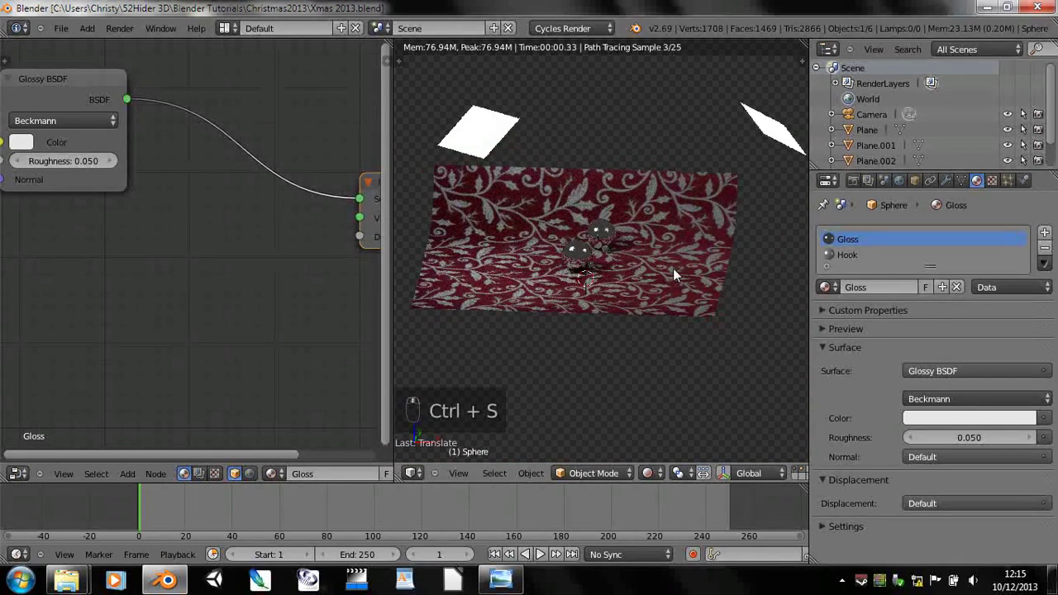
pyautogui.press('z')
pyautogui.press('z')
pyautogui.press('z')
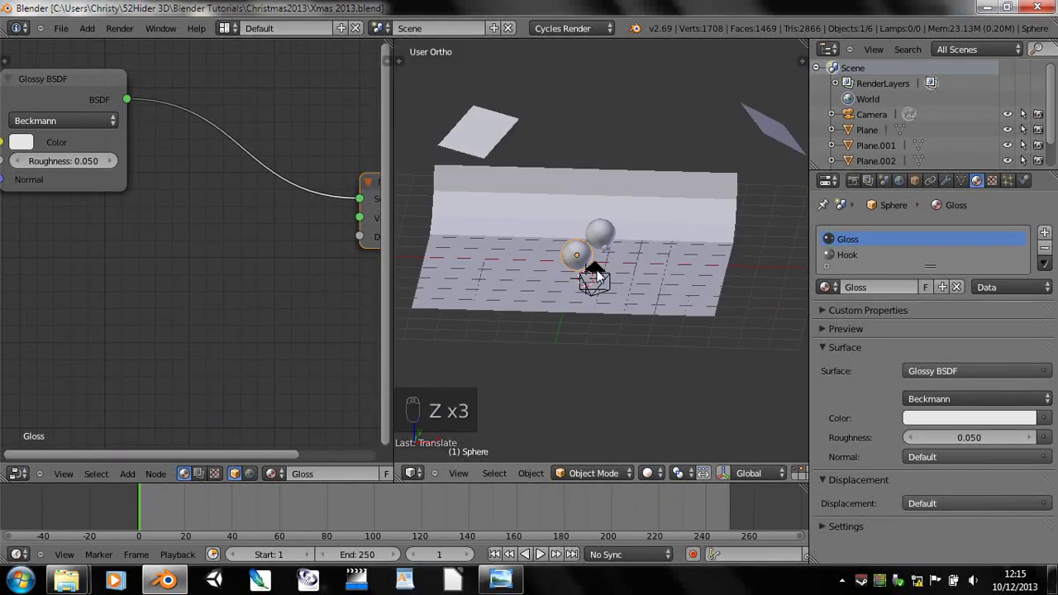
# - Select the camera, check the reference photo IMG_0454.JPG in Windows Photo Viewer, and return to Blender
pyautogui.rightClick(597, 273)
pyautogui.moveTo(732, 277); pyautogui.dragTo(745, 300, button='middle')
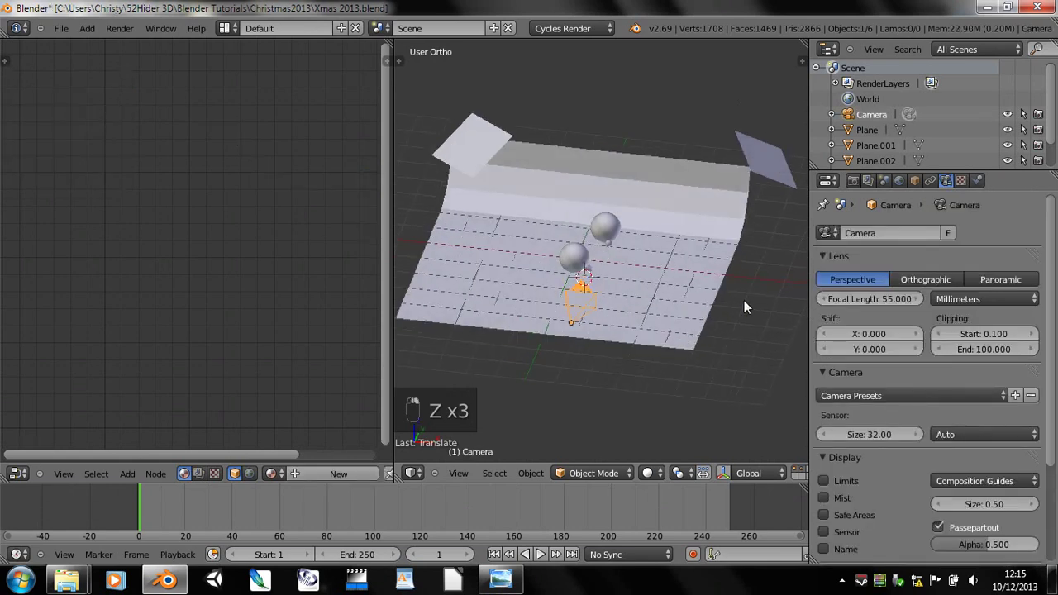
pyautogui.click(511, 579)
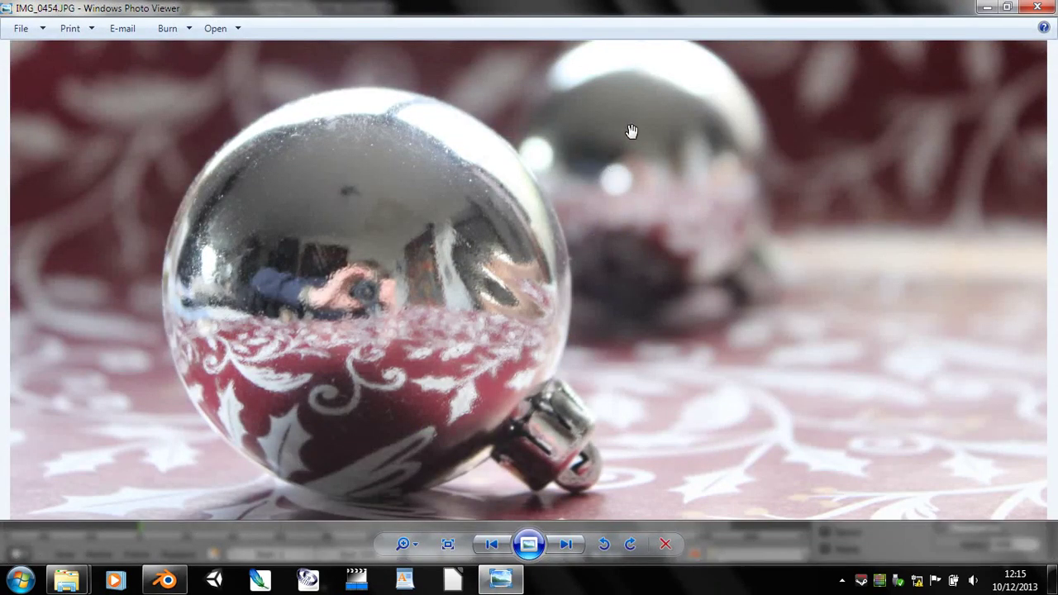
pyautogui.scroll(-3, 687, 202)
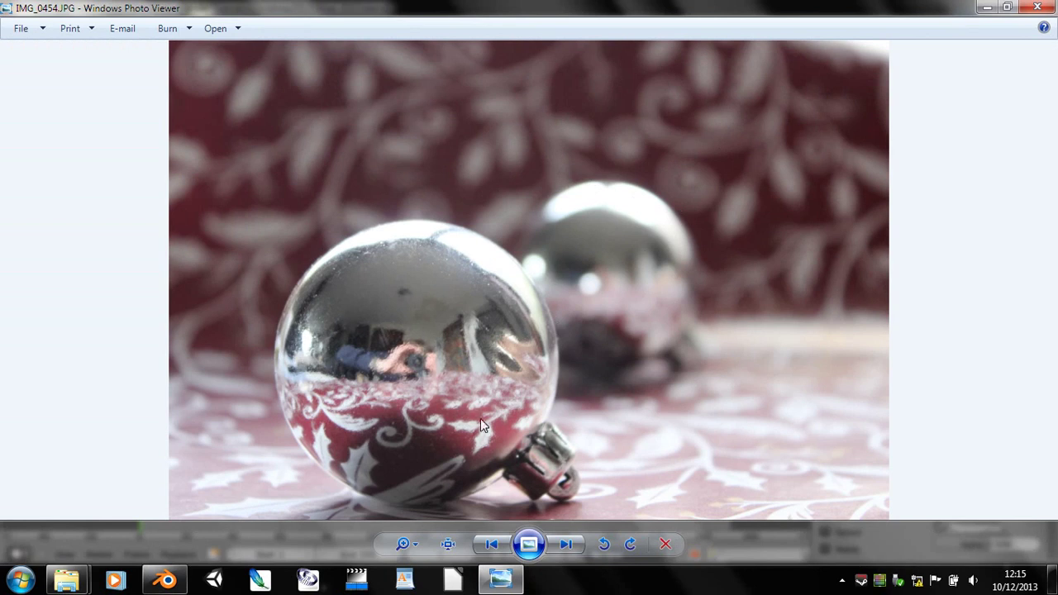
pyautogui.click(166, 579)
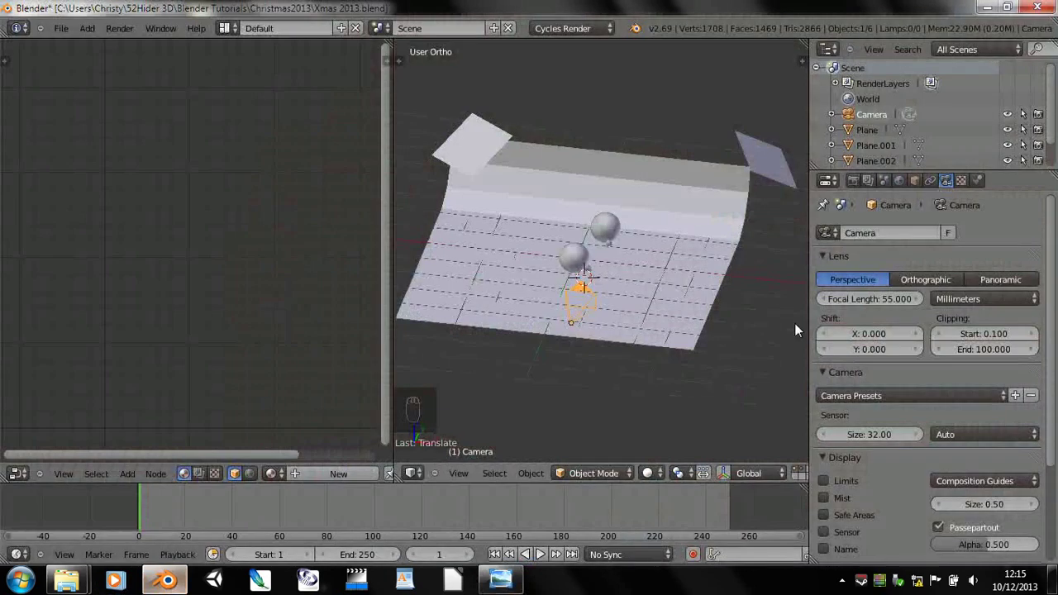
# - Apply the Canon 600D sensor preset to the camera
pyautogui.scroll(-1, 925, 383)
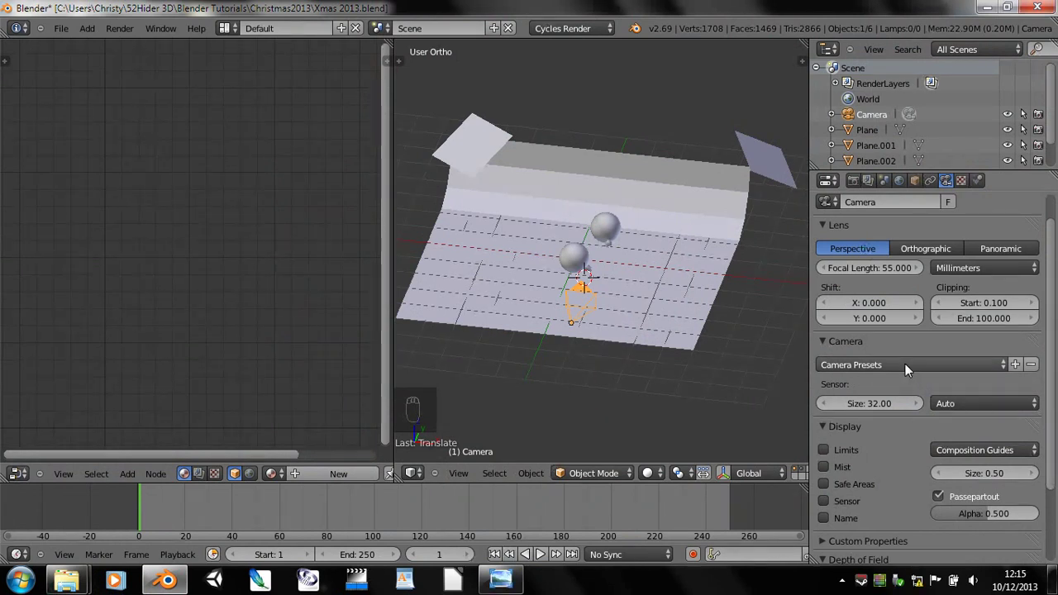
pyautogui.scroll(-3, 906, 367)
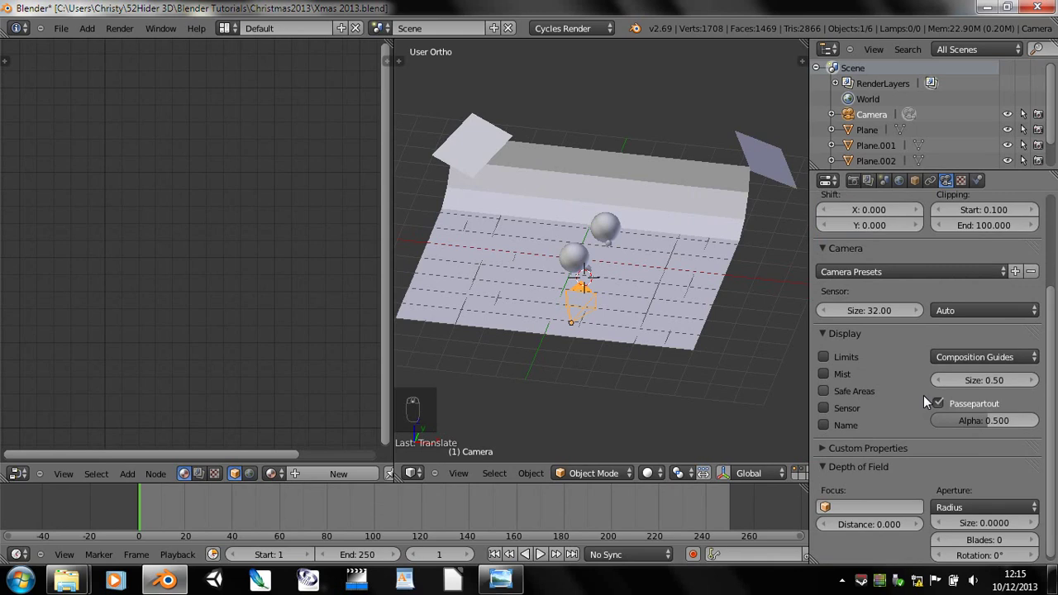
pyautogui.click(851, 267)
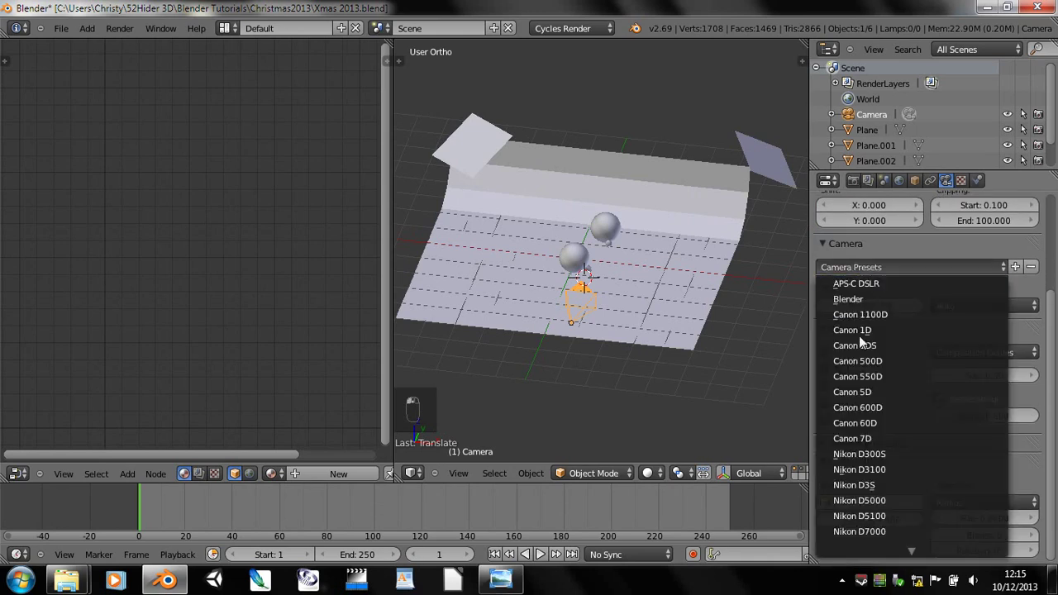
pyautogui.click(883, 407)
# - Fly the camera backwards in camera view until both baubles fit inside the frame
pyautogui.press('KP_0')
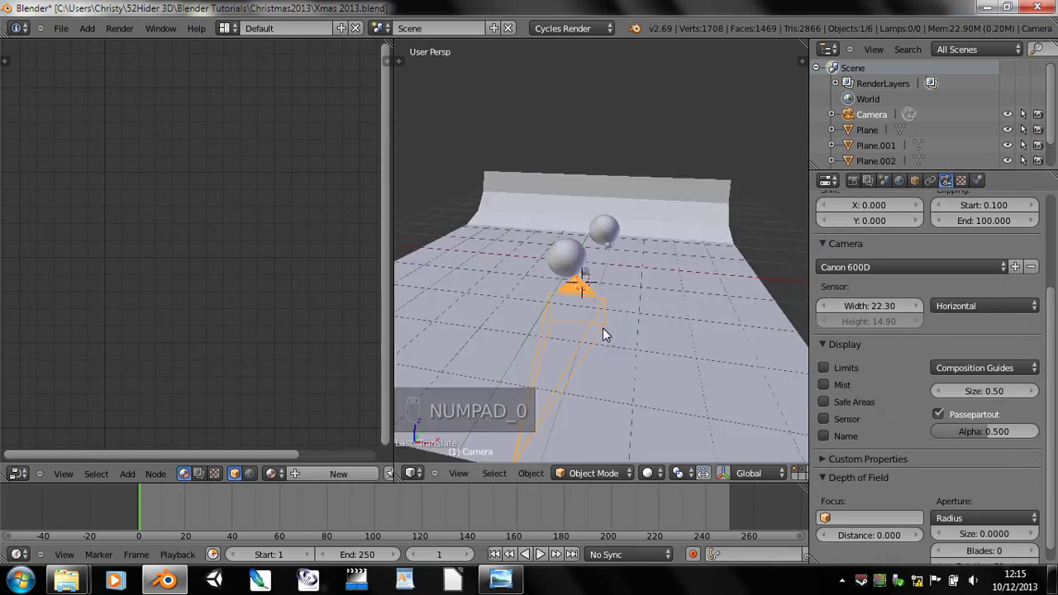
pyautogui.hotkey('shift', 'f')
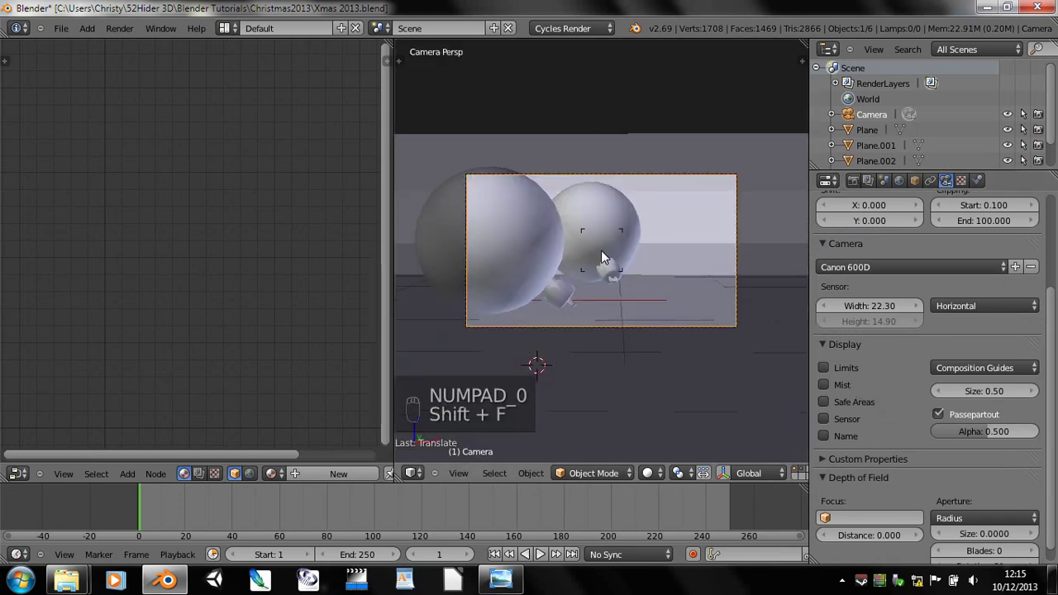
pyautogui.scroll(2, 601, 256)
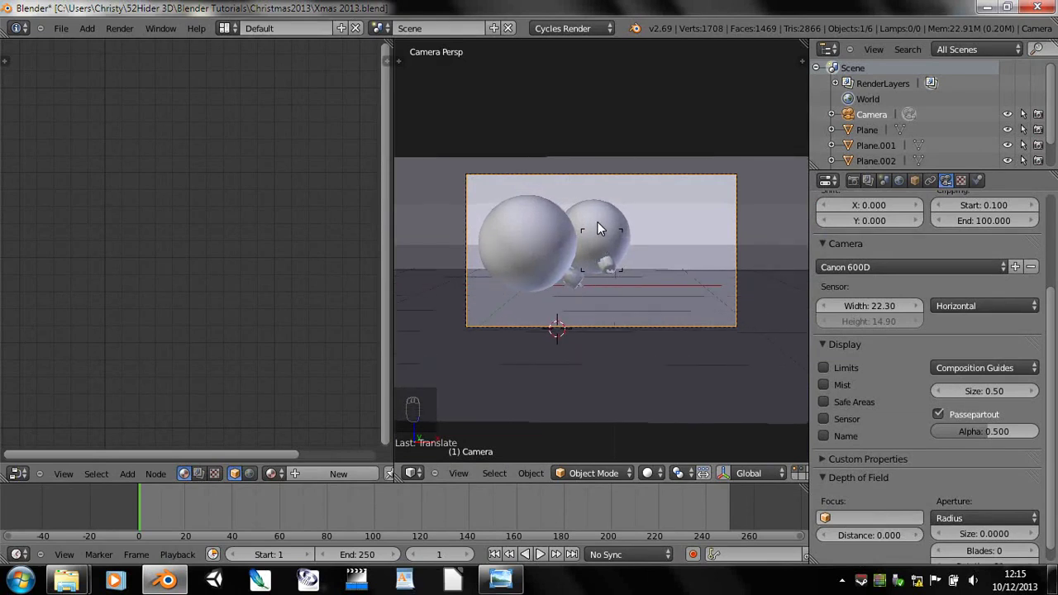
pyautogui.click(610, 238)
# - Check the available depth of field focus objects, and look up the front bauble's name in its object properties
pyautogui.scroll(-1, 841, 496)
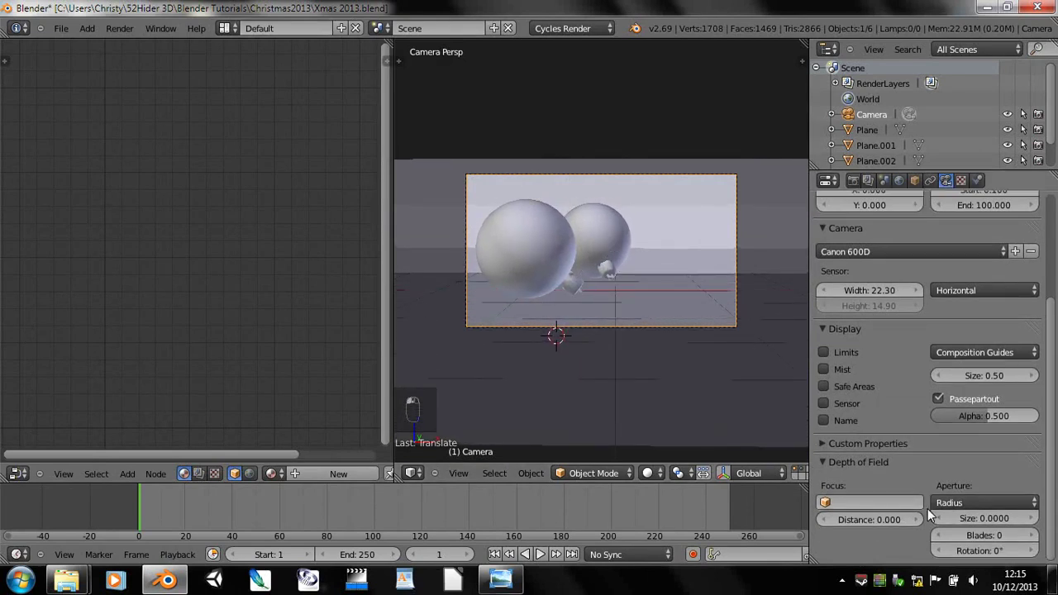
pyautogui.click(844, 502)
pyautogui.press('Escape')
pyautogui.moveTo(556, 369); pyautogui.dragTo(558, 434, button='middle')
pyautogui.rightClick(570, 265)
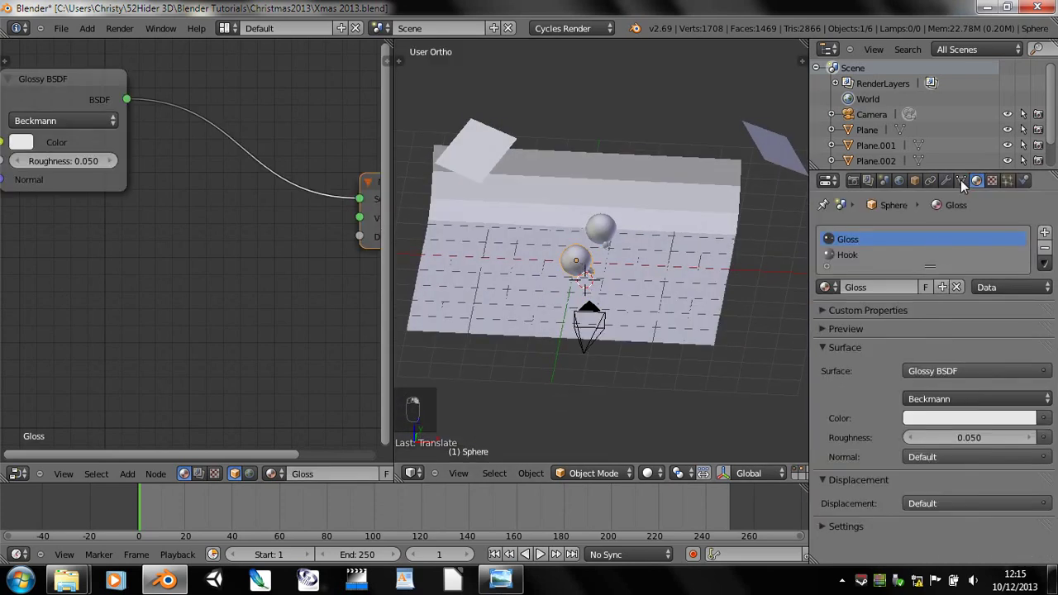
pyautogui.click(916, 181)
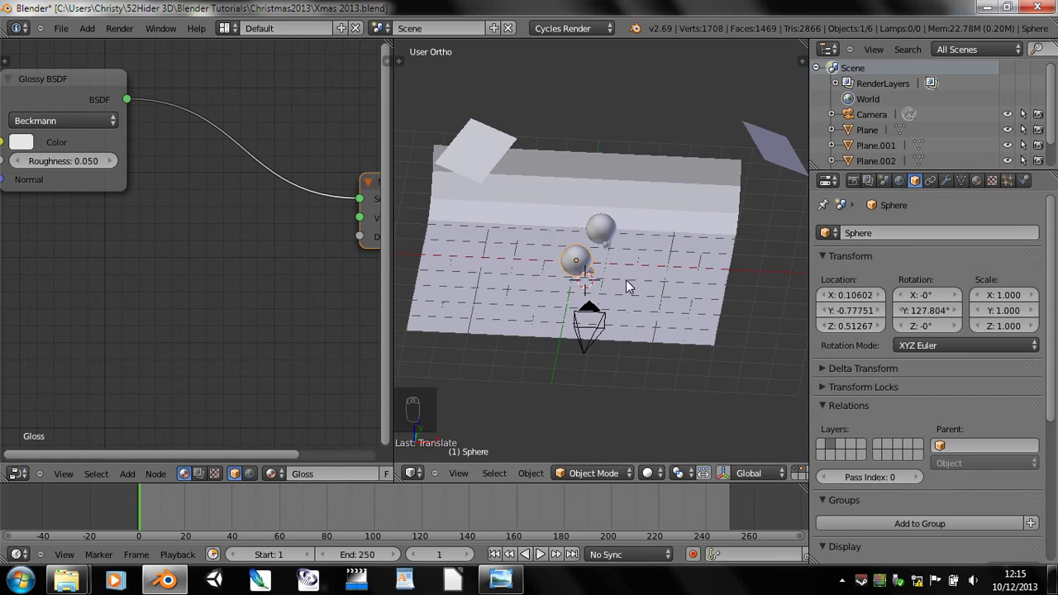
# - Set the camera's depth of field focus object to Sphere
pyautogui.rightClick(595, 311)
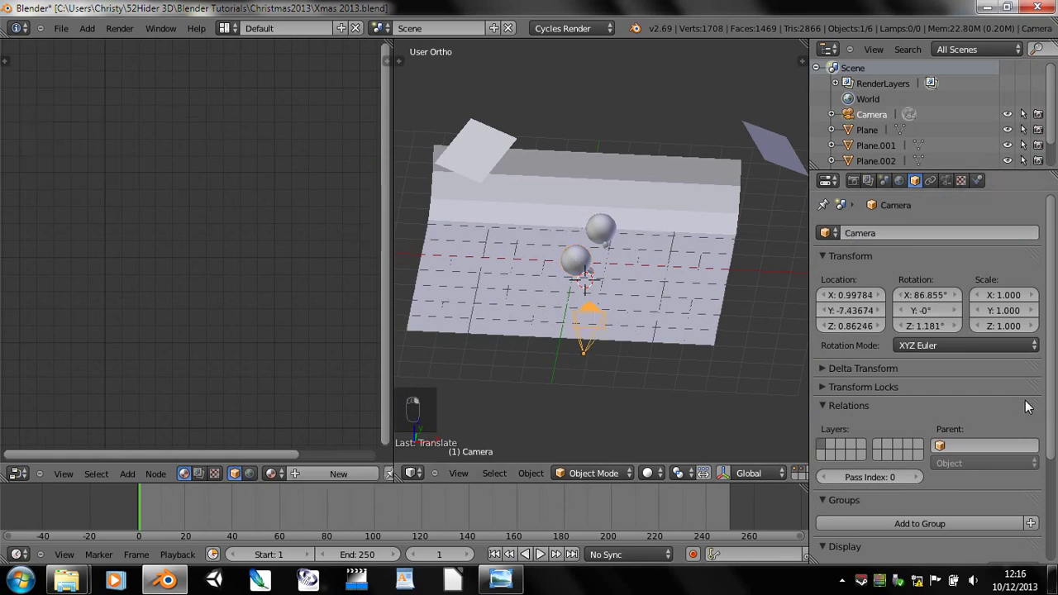
pyautogui.click(947, 180)
pyautogui.click(872, 502)
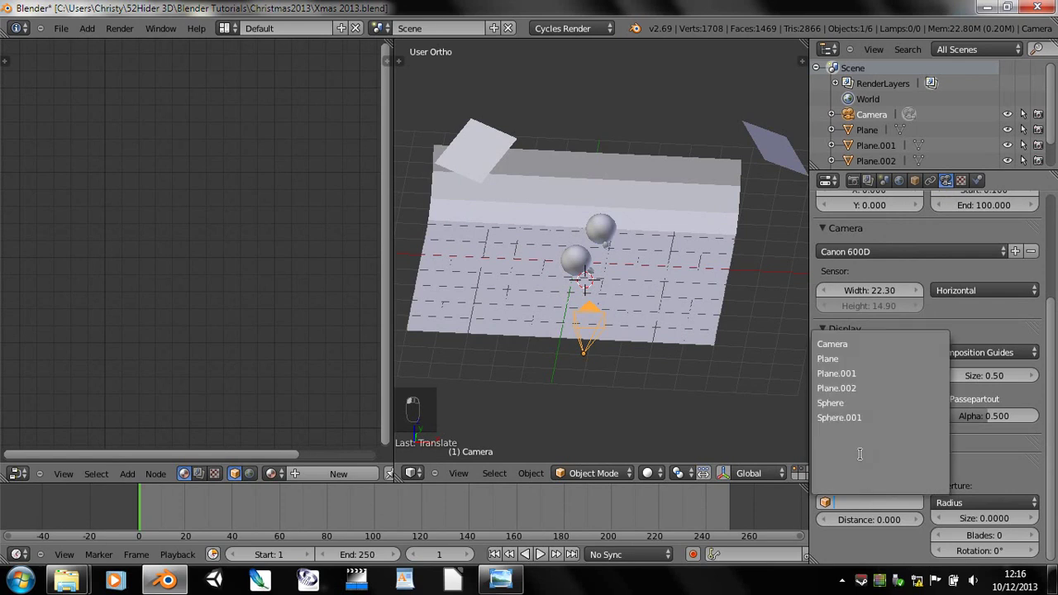
pyautogui.click(854, 403)
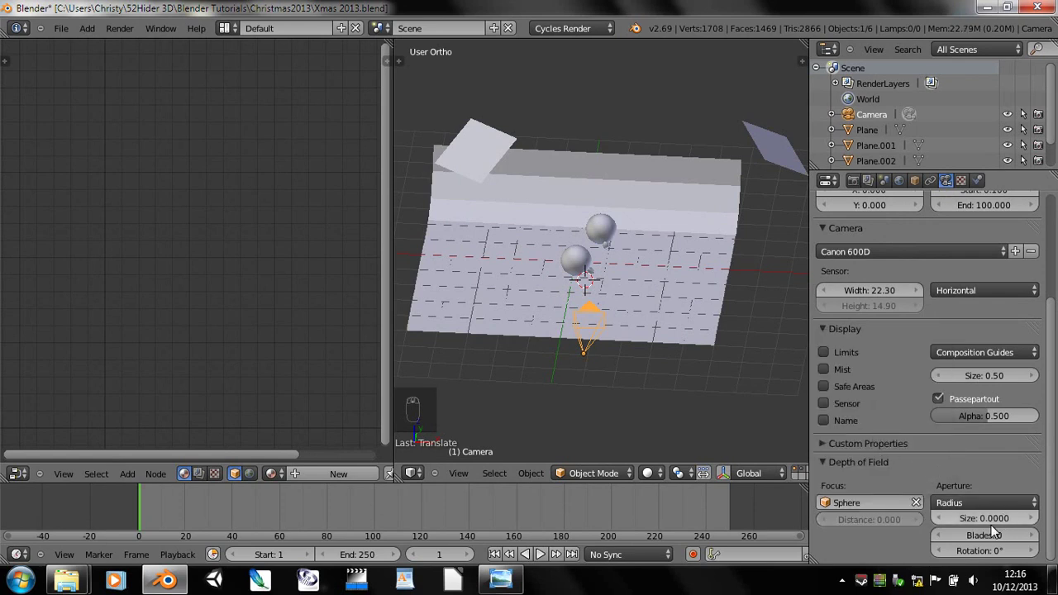
# - Switch the camera's aperture type to F/stop and set its number to 3.5
pyautogui.click(975, 504)
pyautogui.click(963, 471)
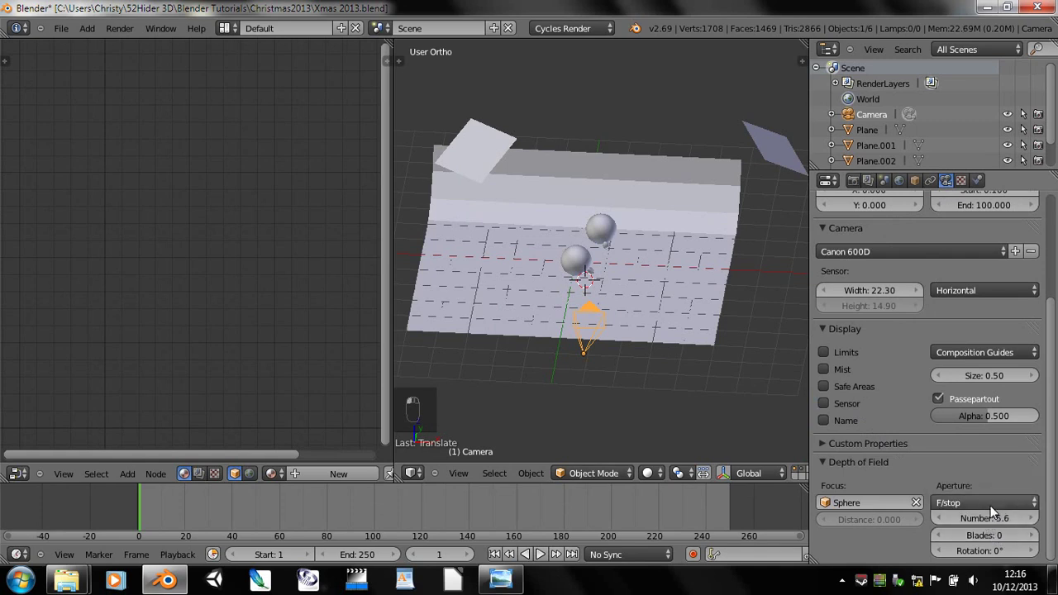
pyautogui.click(979, 518)
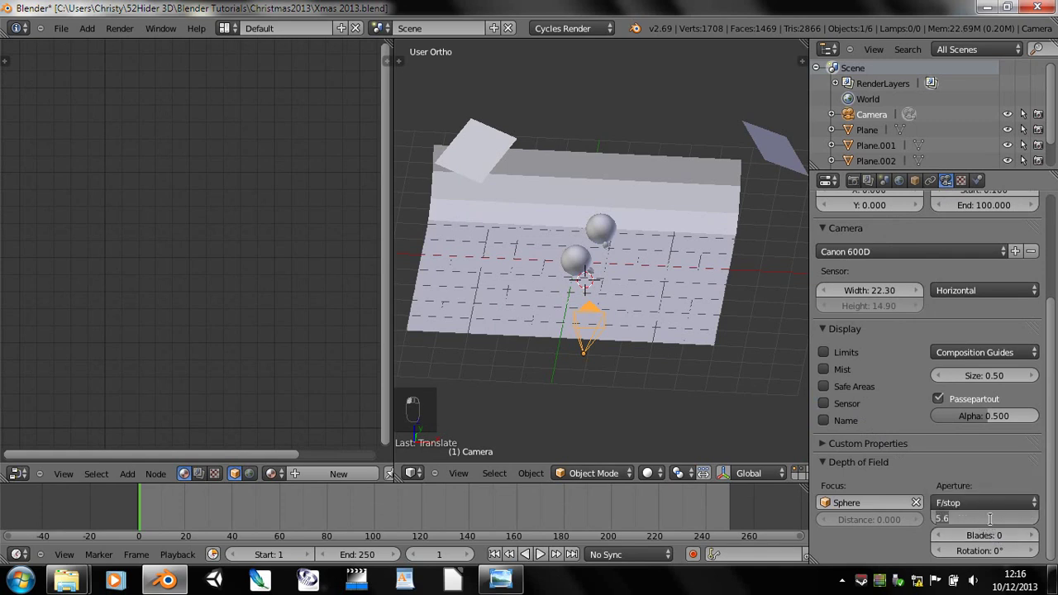
pyautogui.press('Return')
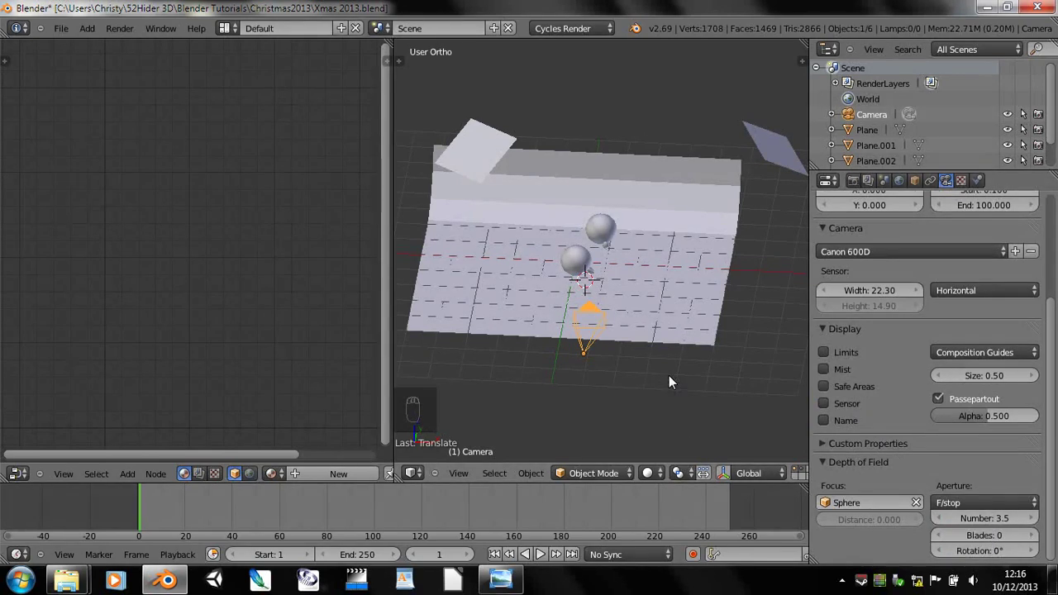
# - Preview the depth of field through the camera in rendered shading and set the aperture blades to 6
pyautogui.press('KP_0')
pyautogui.click(647, 473)
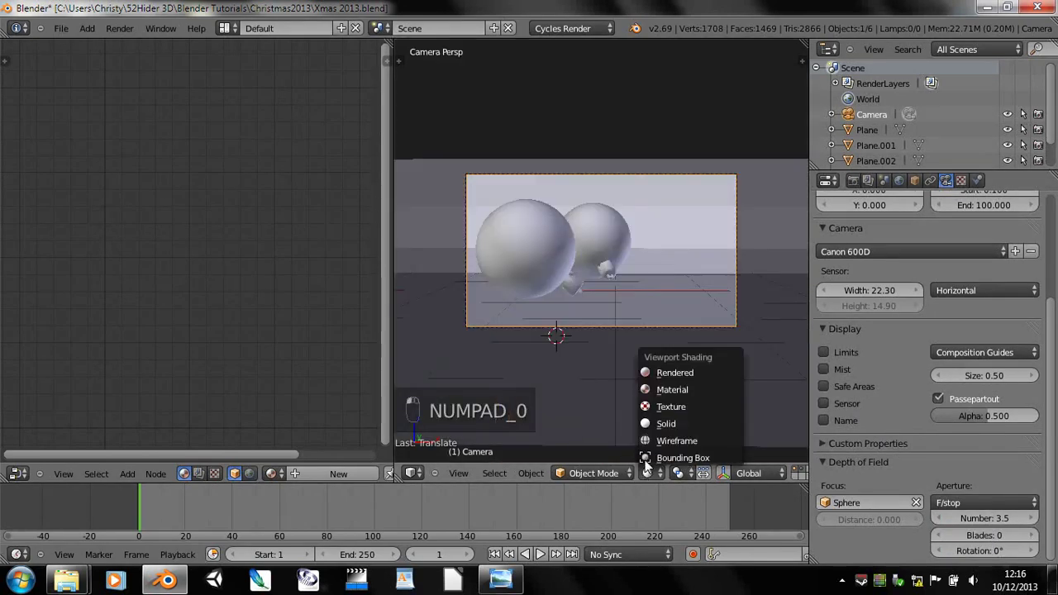
pyautogui.click(661, 371)
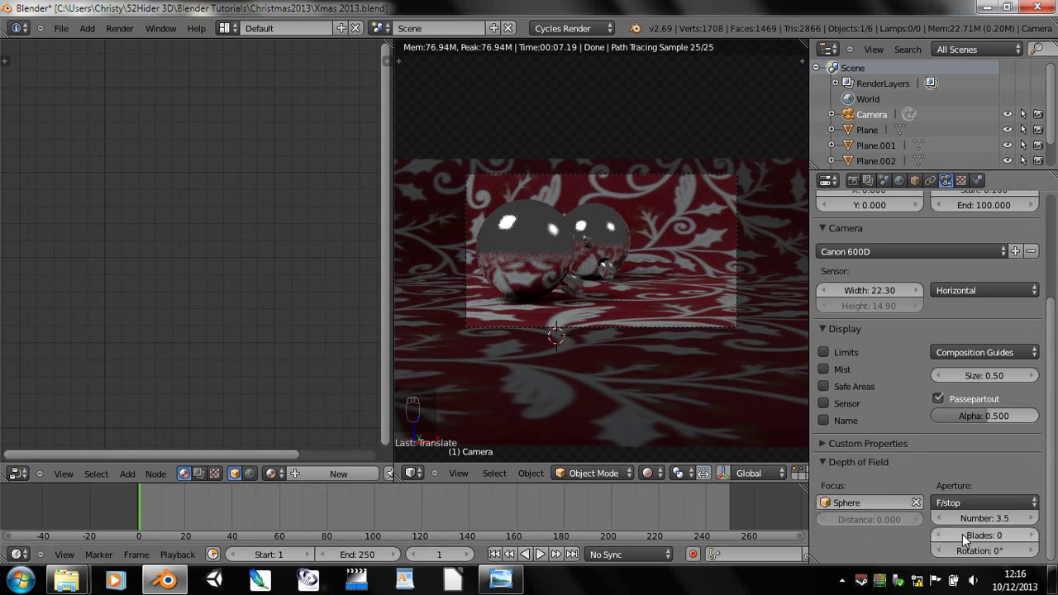
pyautogui.moveTo(964, 539); pyautogui.dragTo(1012, 539)
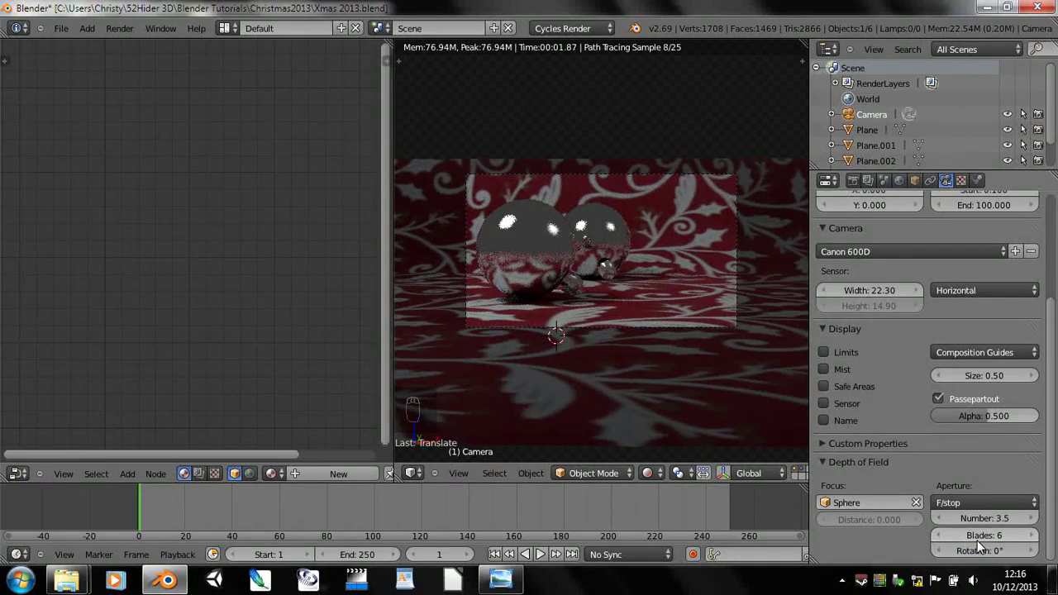
pyautogui.scroll(4, 565, 337)
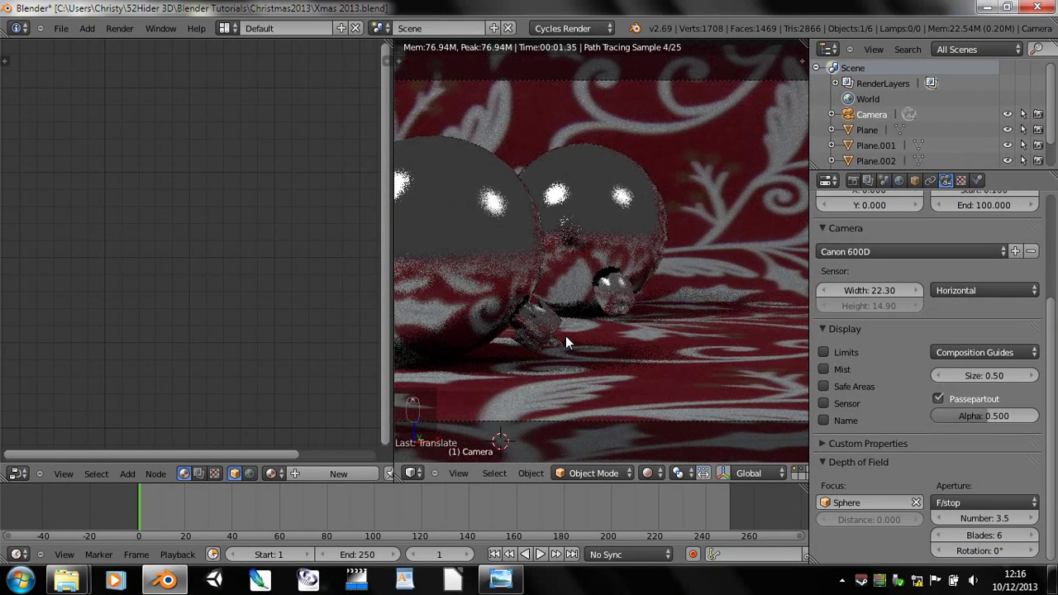
pyautogui.scroll(-1, 567, 342)
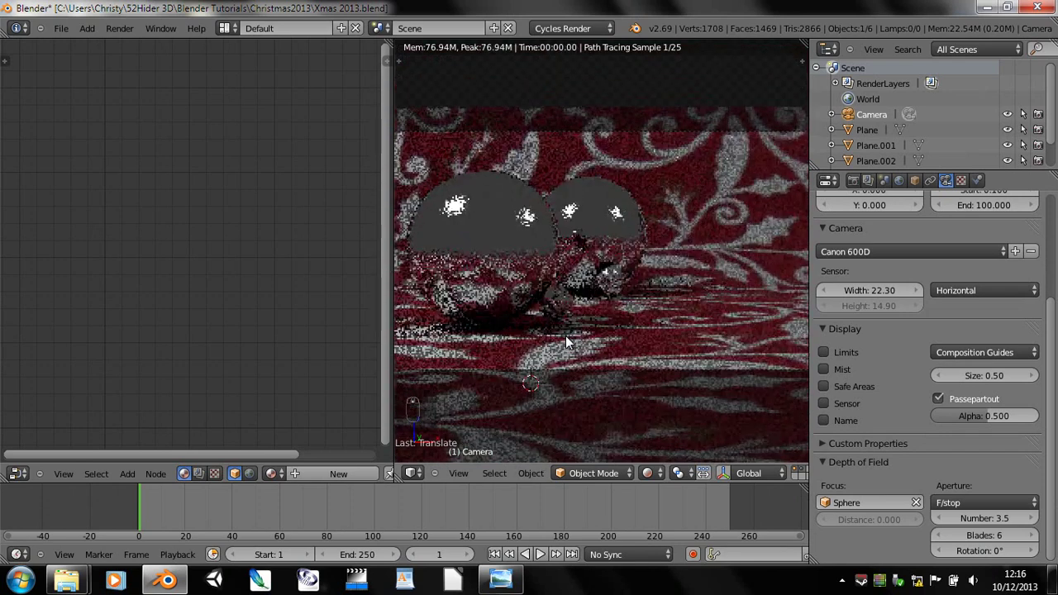
# - Return the viewport to solid shading and leave the camera view
pyautogui.press('z')
pyautogui.press('z')
pyautogui.press('z')
pyautogui.press('KP_0')
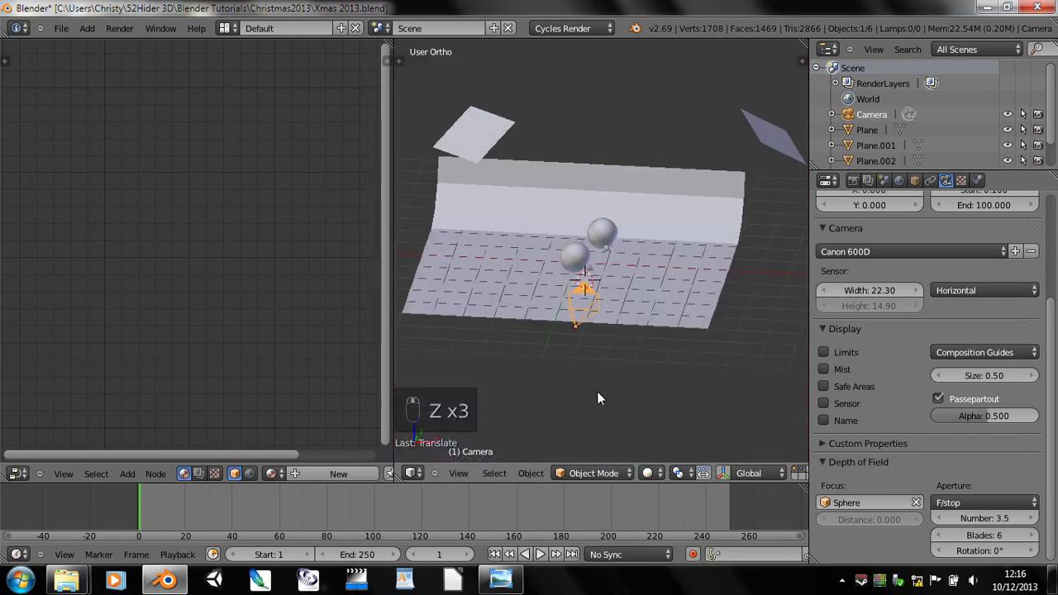
# - Set the render resolution percentage to 25% and render the image
pyautogui.scroll(5, 926, 248)
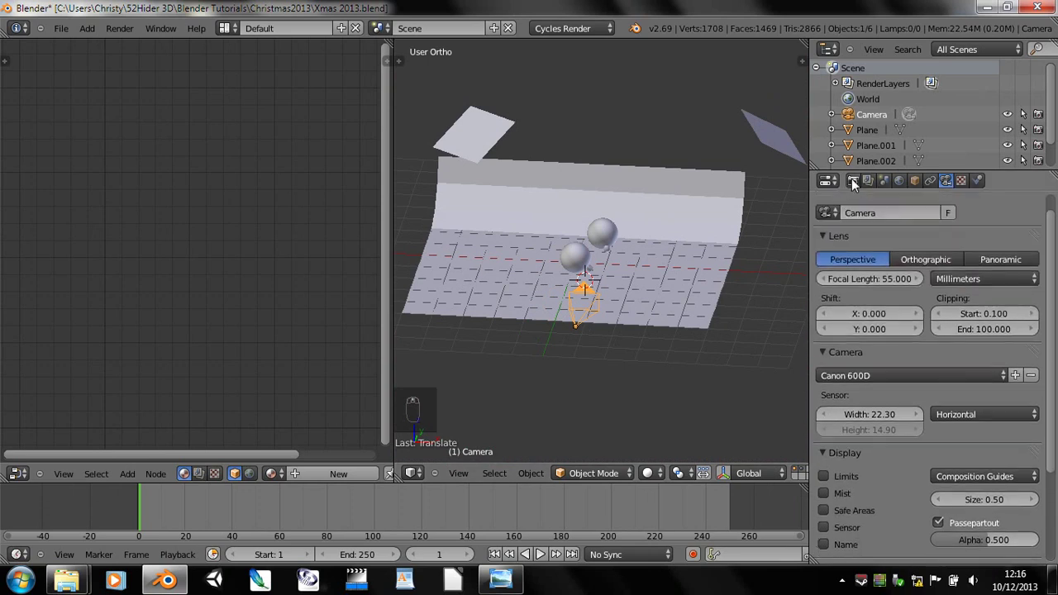
pyautogui.click(853, 181)
pyautogui.click(872, 418)
pyautogui.write('25')
pyautogui.press('Return')
pyautogui.press('F12')
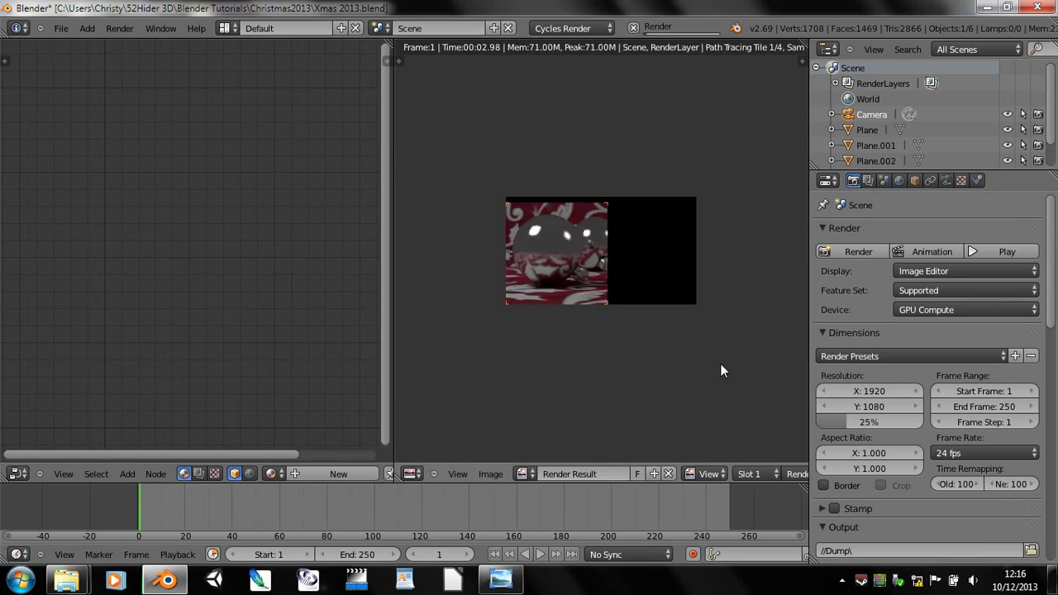
# - Set the camera's aperture F/stop number to 1.8 and render the image again
pyautogui.scroll(4, 721, 365)
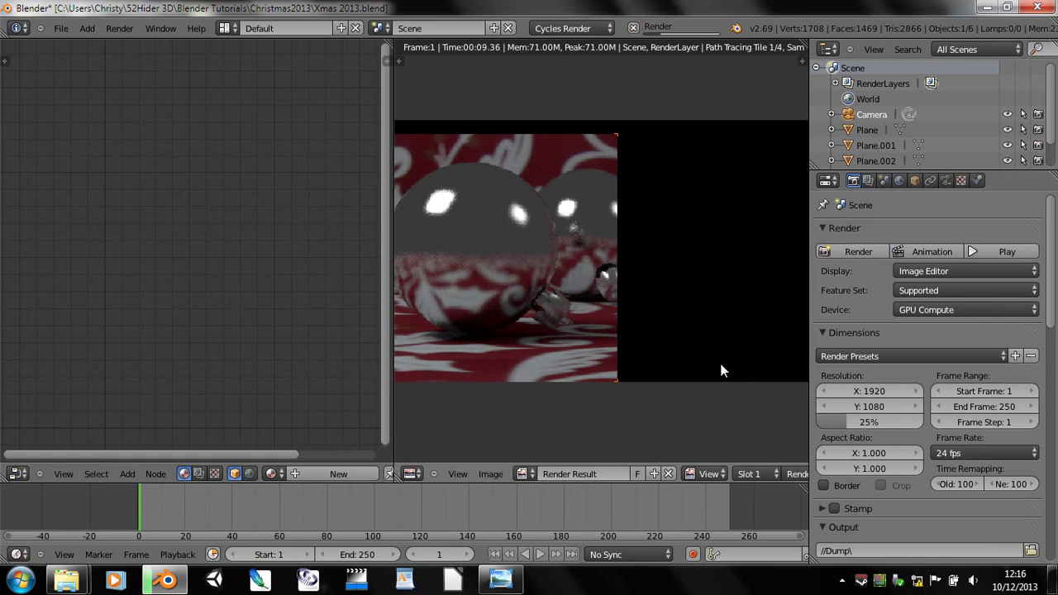
pyautogui.scroll(-1, 719, 360)
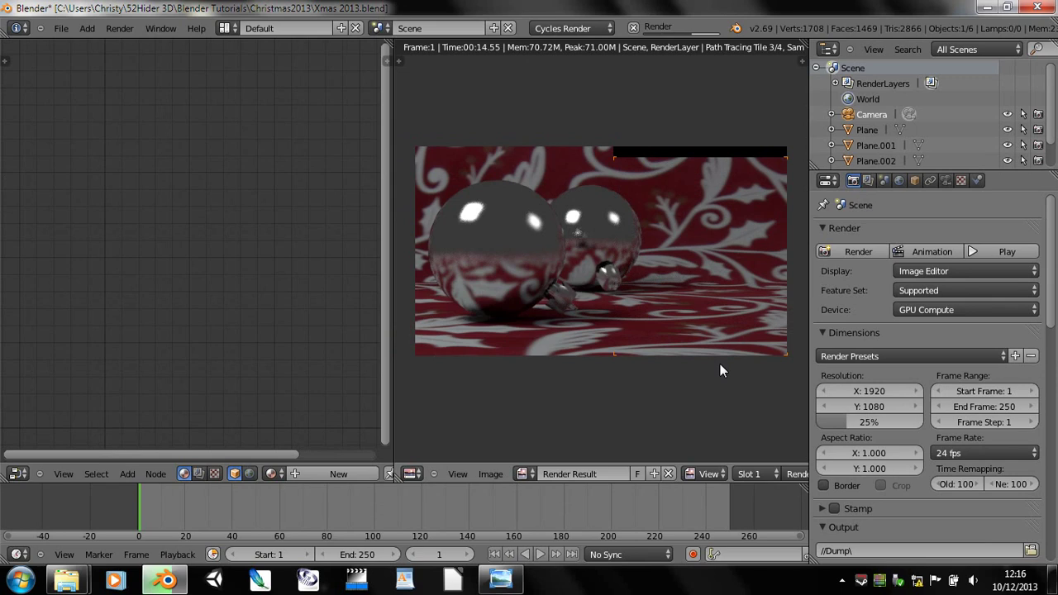
pyautogui.scroll(1, 718, 367)
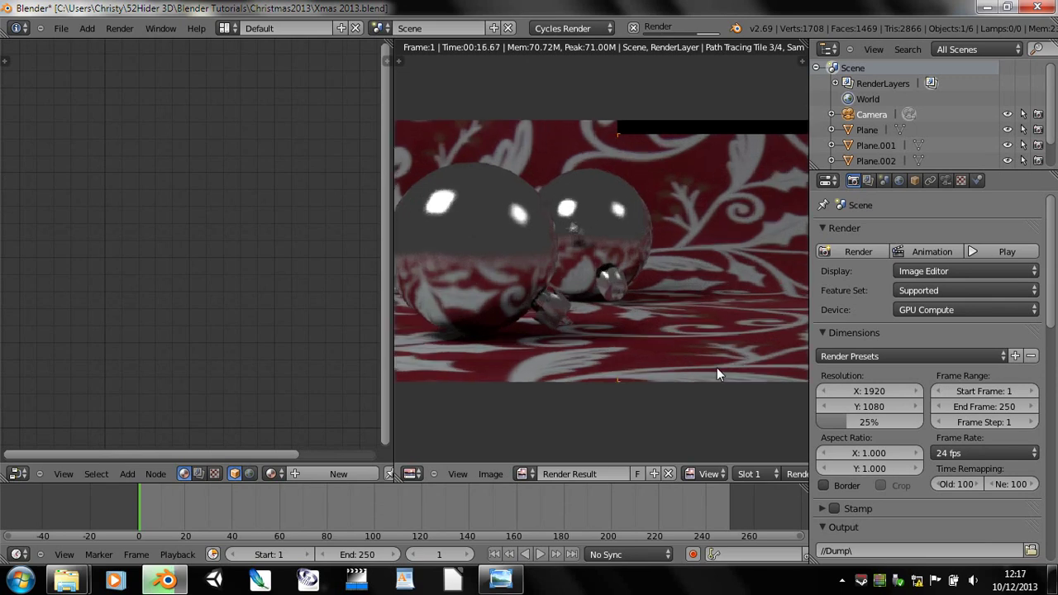
pyautogui.click(947, 181)
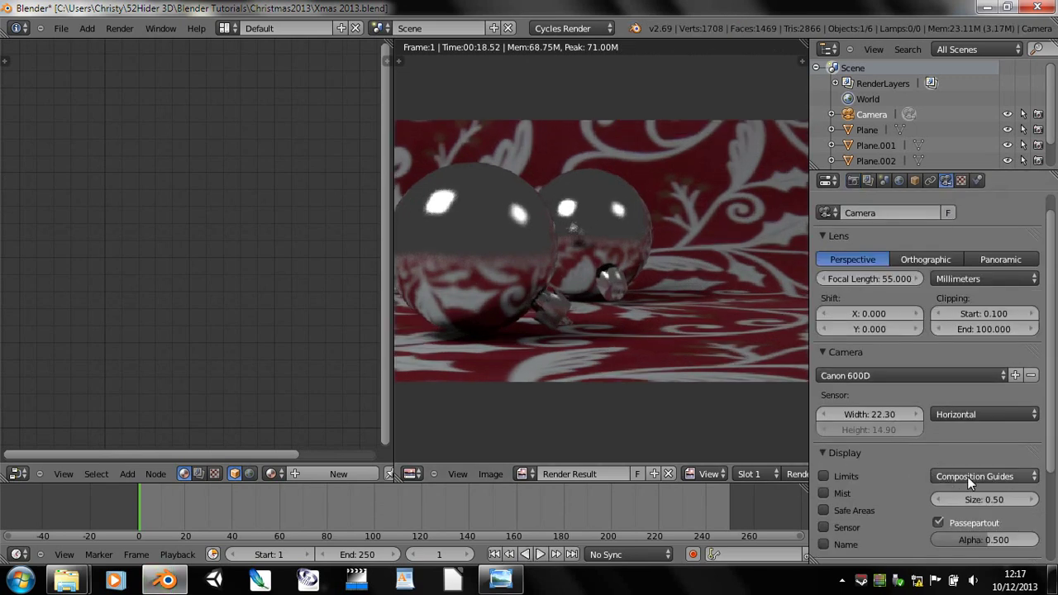
pyautogui.scroll(-3, 946, 454)
pyautogui.scroll(-1, 947, 459)
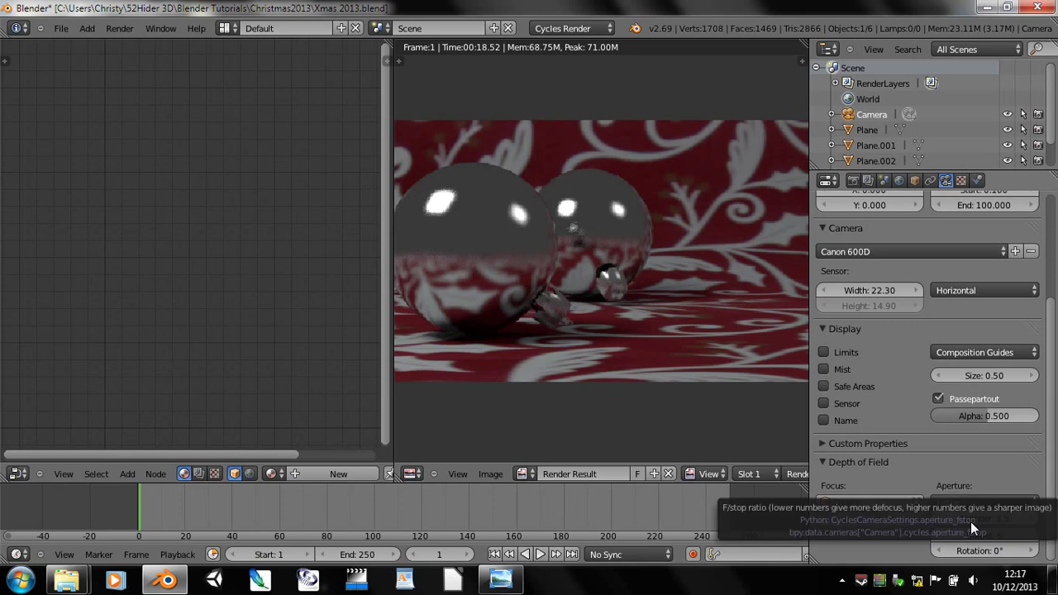
pyautogui.click(969, 516)
pyautogui.write('1.8')
pyautogui.press('Return')
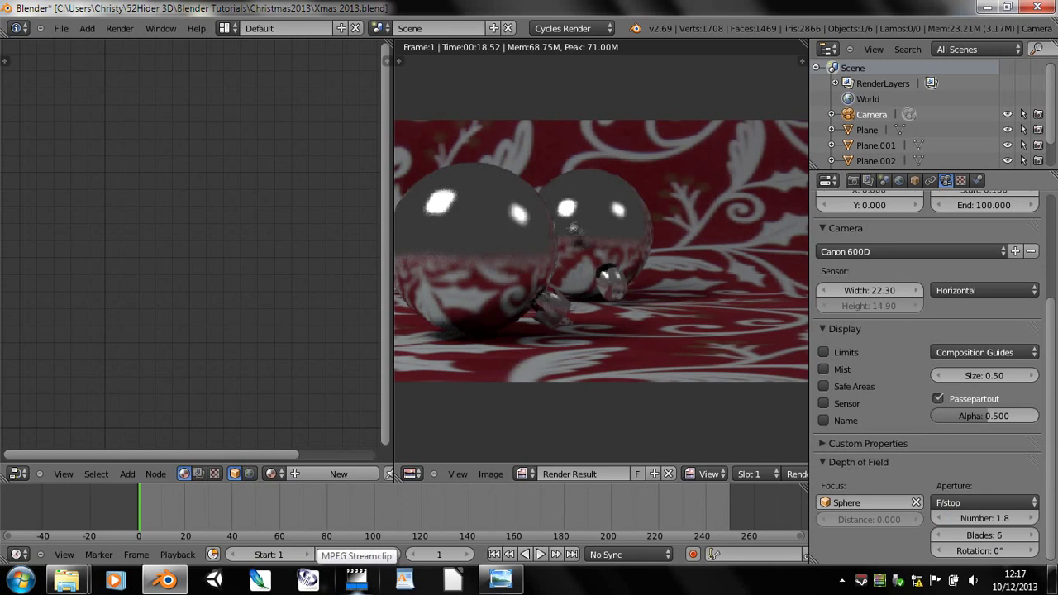
pyautogui.press('F12')
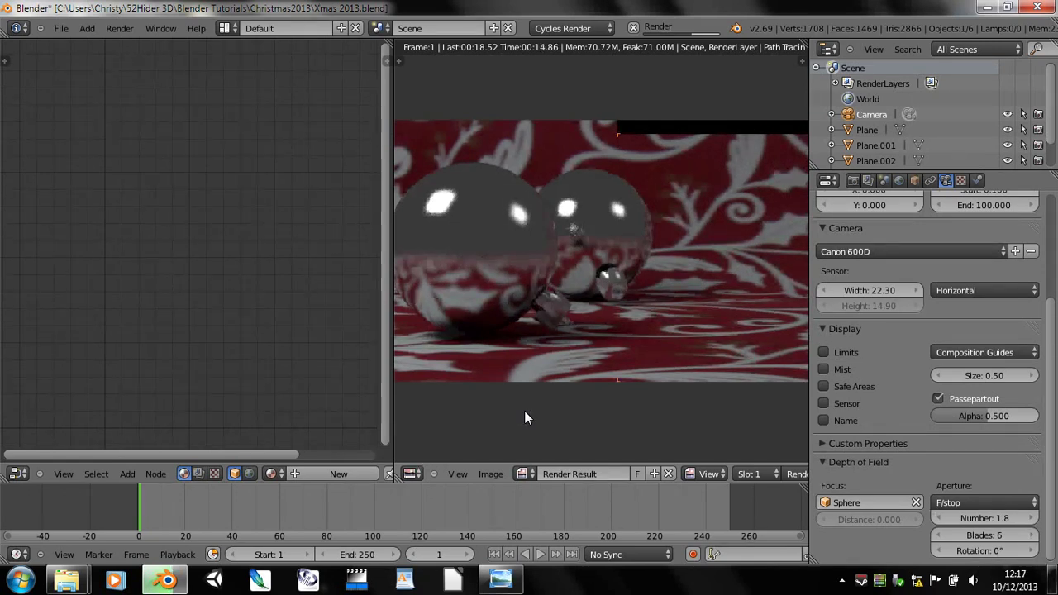
pyautogui.scroll(-1, 526, 416)
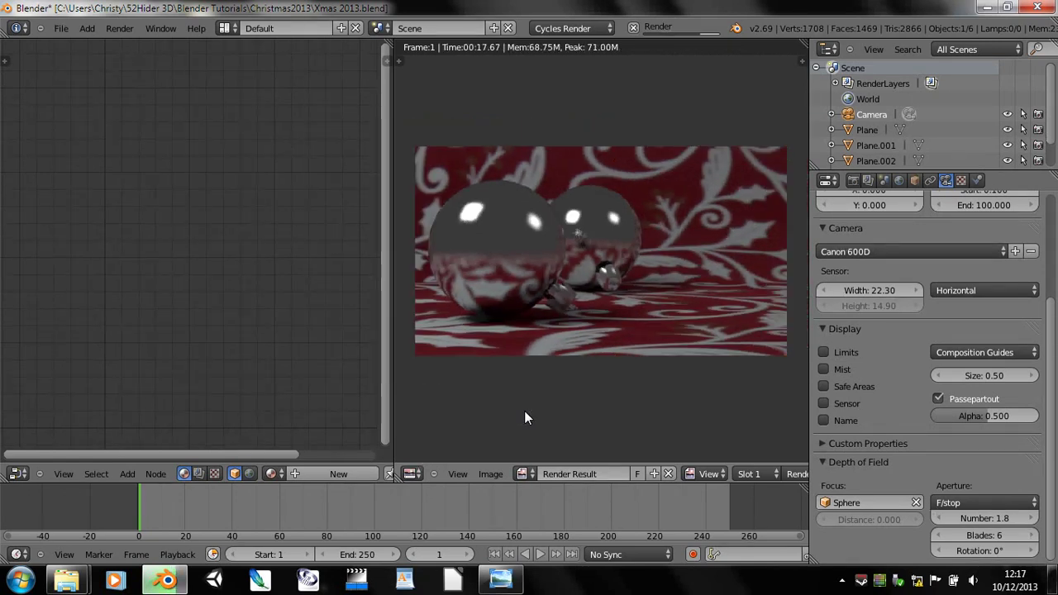
# - Switch the render result to Slot 2 and raise the camera's F/stop number to 26.4
pyautogui.click(745, 474)
pyautogui.click(754, 439)
pyautogui.click(999, 501)
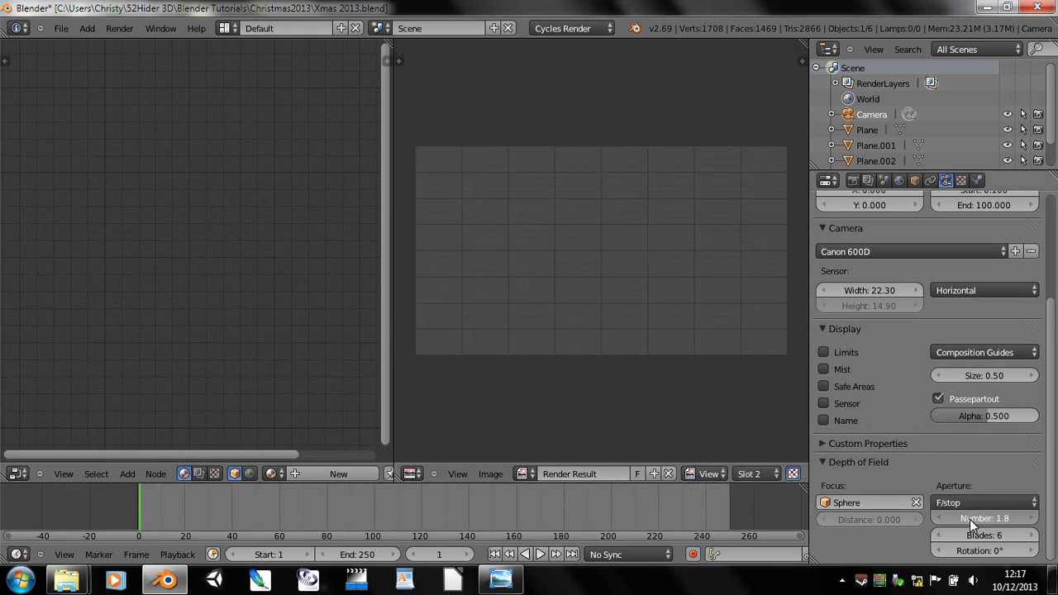
pyautogui.moveTo(976, 518); pyautogui.dragTo(1010, 518)
pyautogui.click(707, 519)
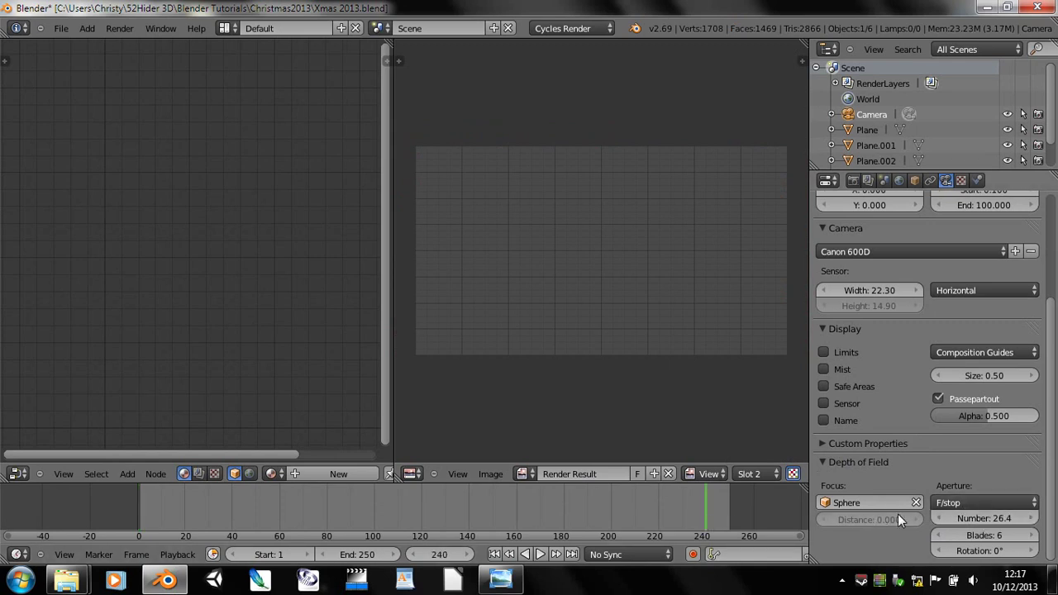
# - Lower the camera's F/stop number to 0 and render the image
pyautogui.click(938, 519)
pyautogui.click(928, 534)
pyautogui.moveTo(974, 520); pyautogui.dragTo(934, 520)
pyautogui.click(974, 520)
pyautogui.press('BackSpace')
pyautogui.write('0')
pyautogui.press('Return')
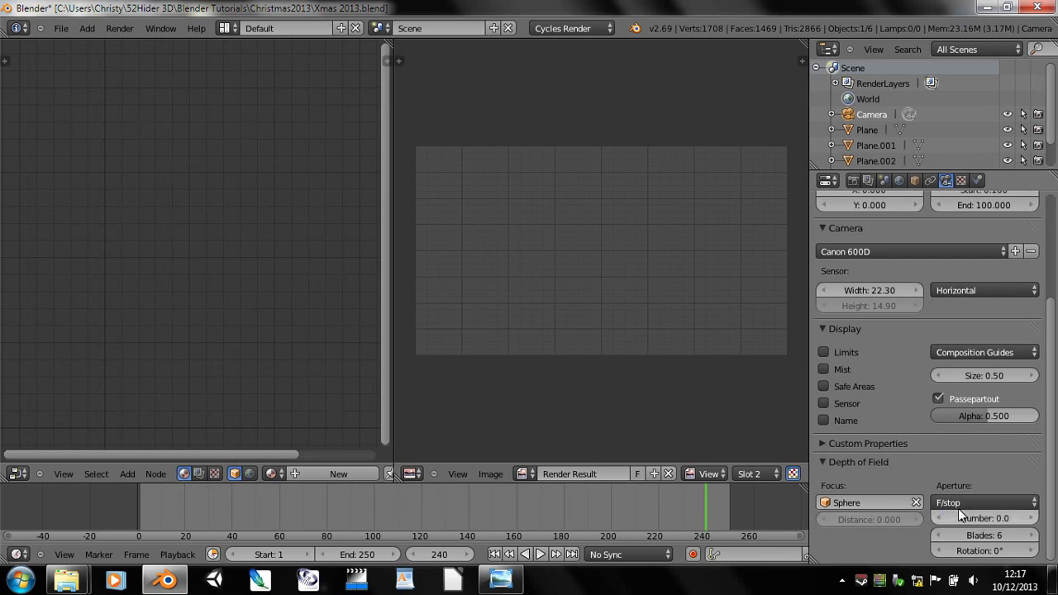
pyautogui.press('F12')
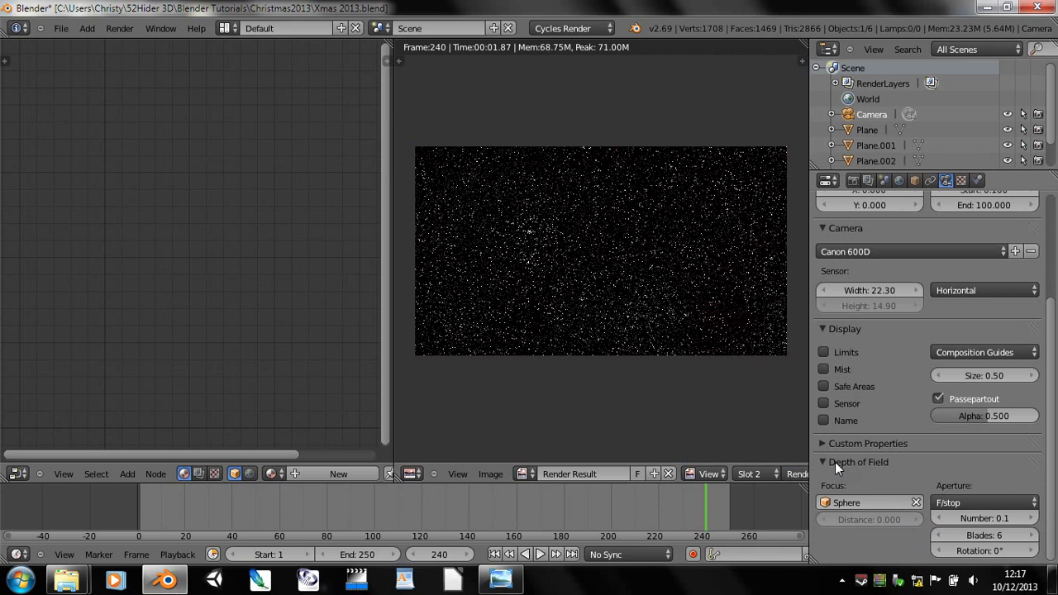
# - Render the image with the F/stop number at 0.1, inspect the background blur and stop the render
pyautogui.press('F12')
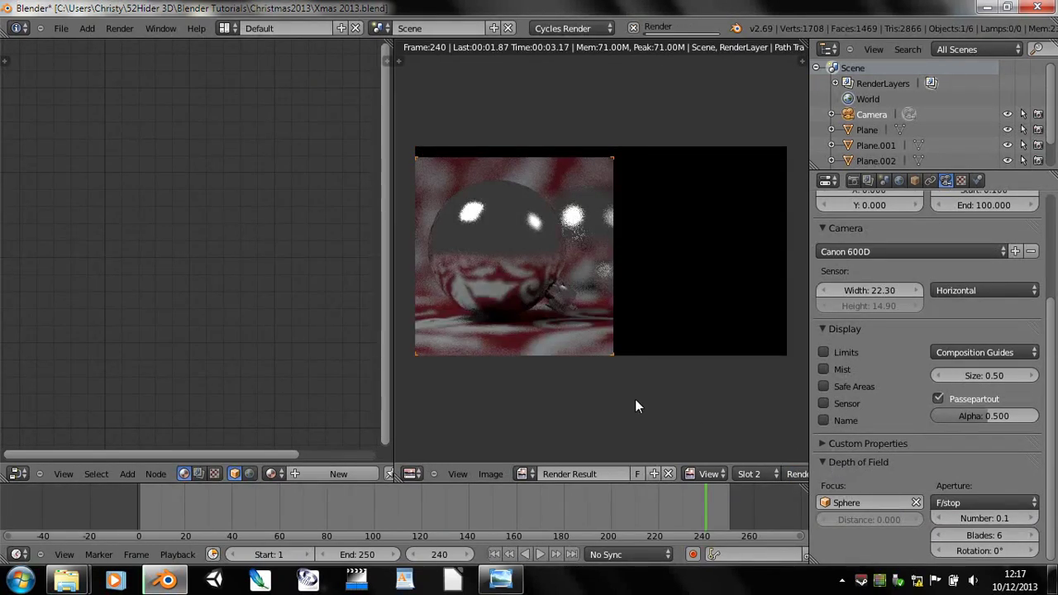
pyautogui.scroll(2, 635, 401)
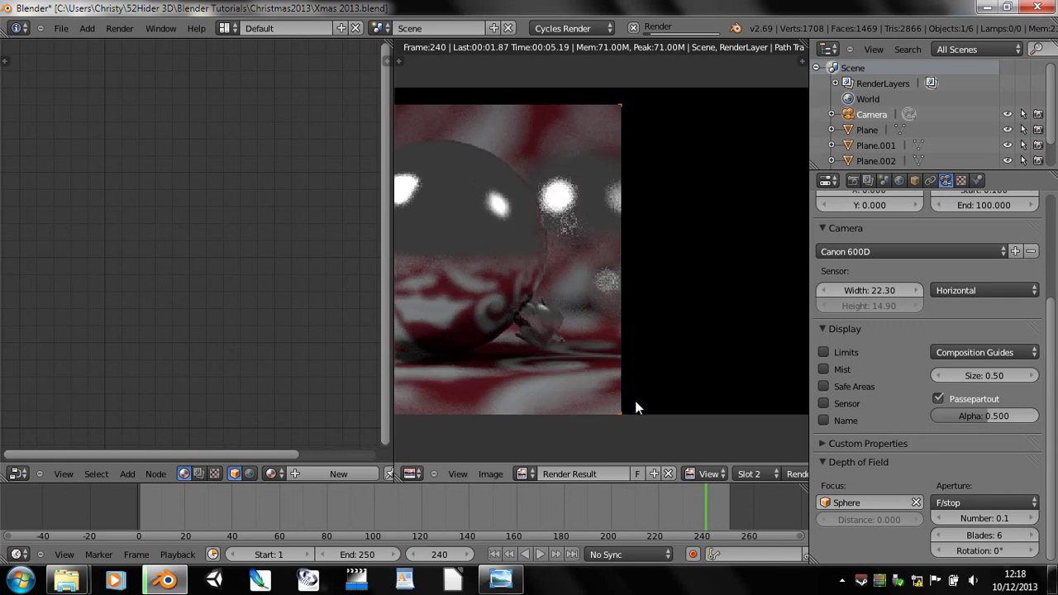
pyautogui.scroll(-1, 636, 405)
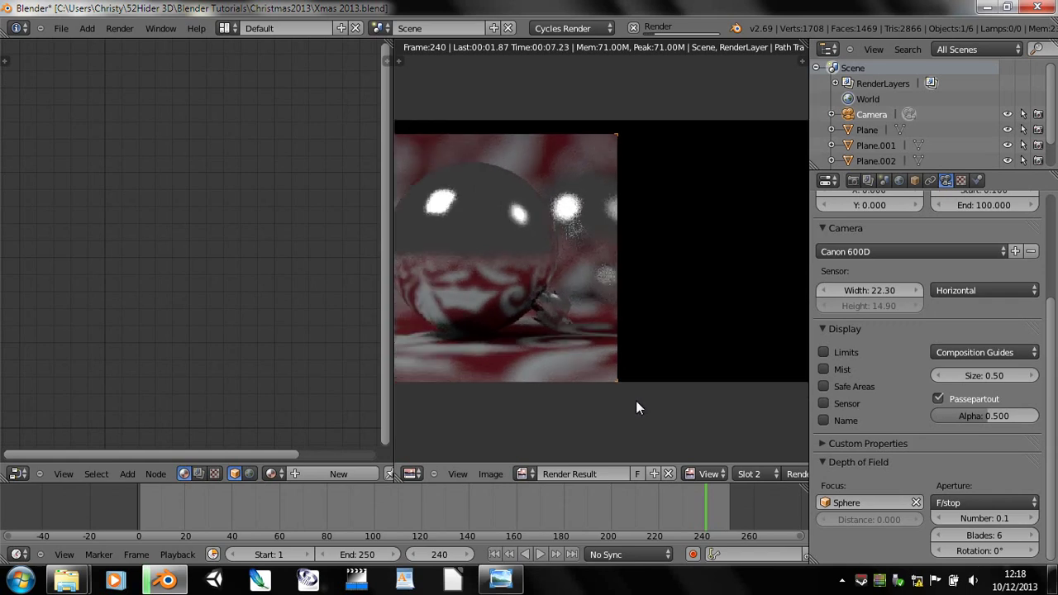
pyautogui.press('Escape')
pyautogui.press('Escape')
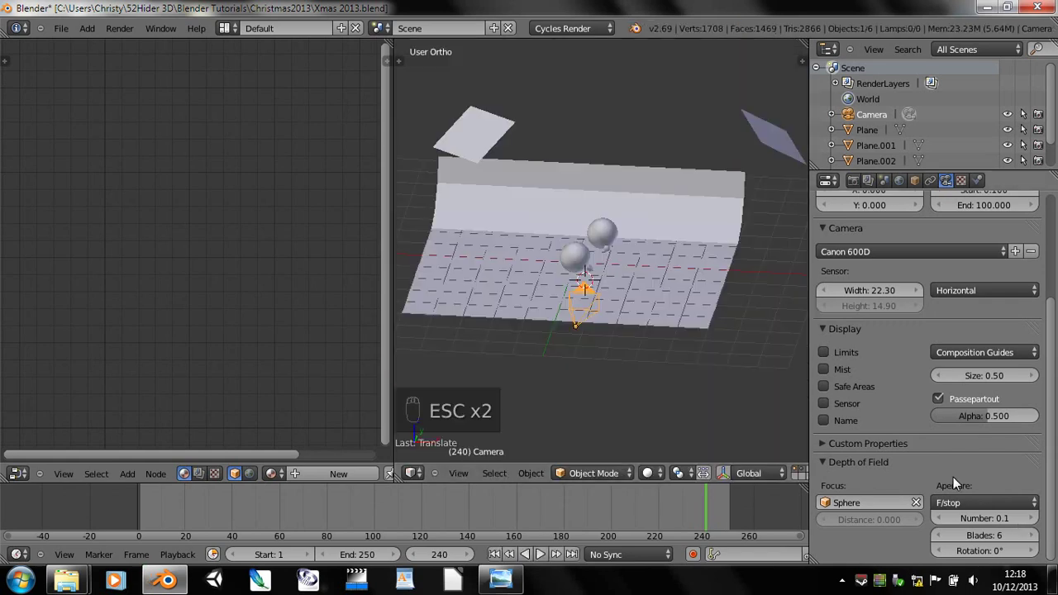
# - Set the camera's F/stop number to 0.7, render the image to check the blur and return to the 3D view
pyautogui.click(987, 516)
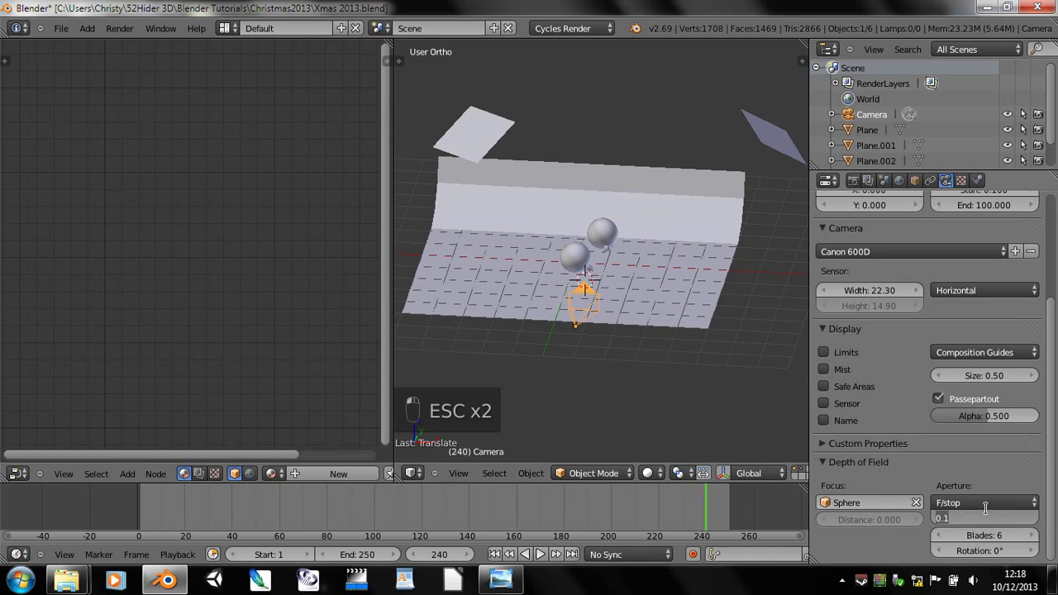
pyautogui.write('0.7')
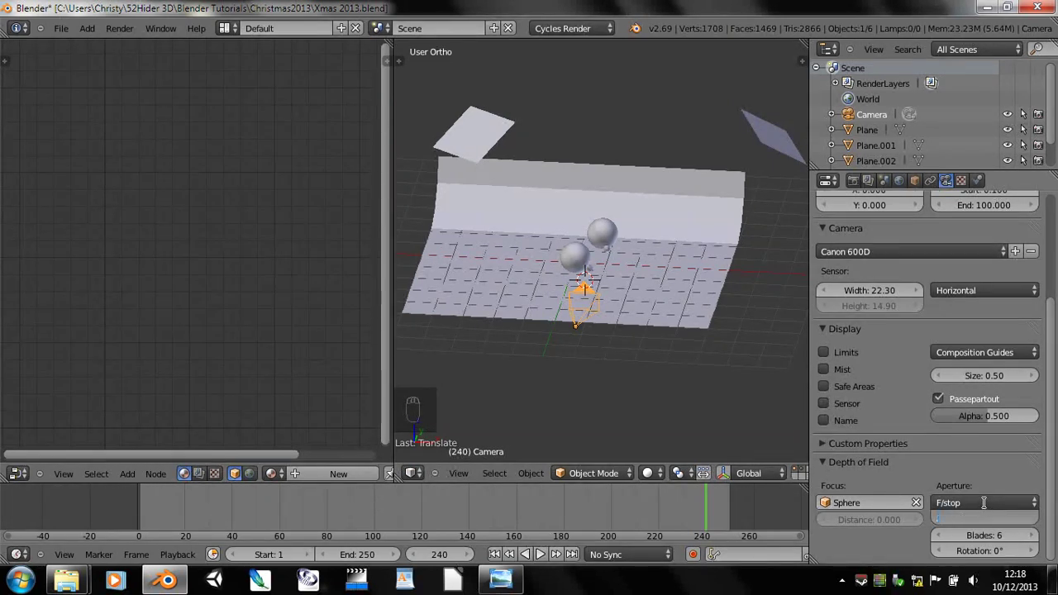
pyautogui.press('Return')
pyautogui.press('F12')
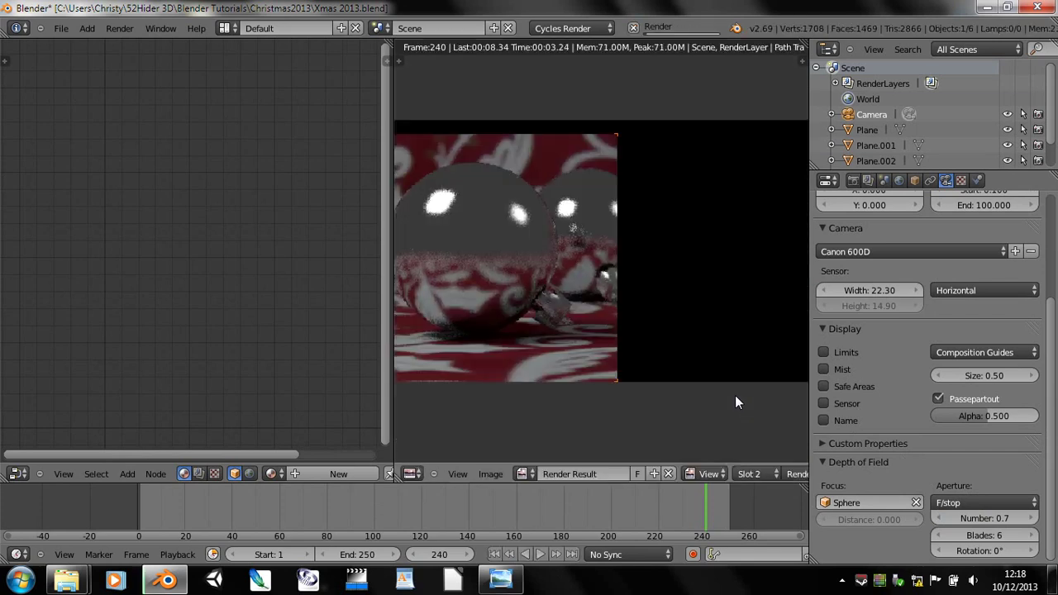
pyautogui.scroll(-1, 735, 396)
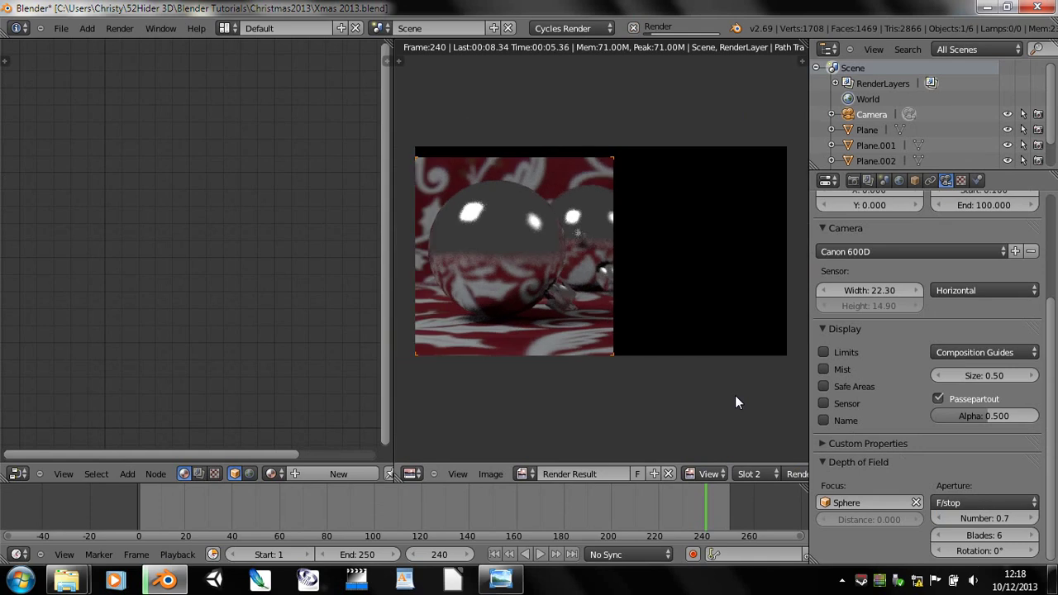
pyautogui.scroll(1, 735, 401)
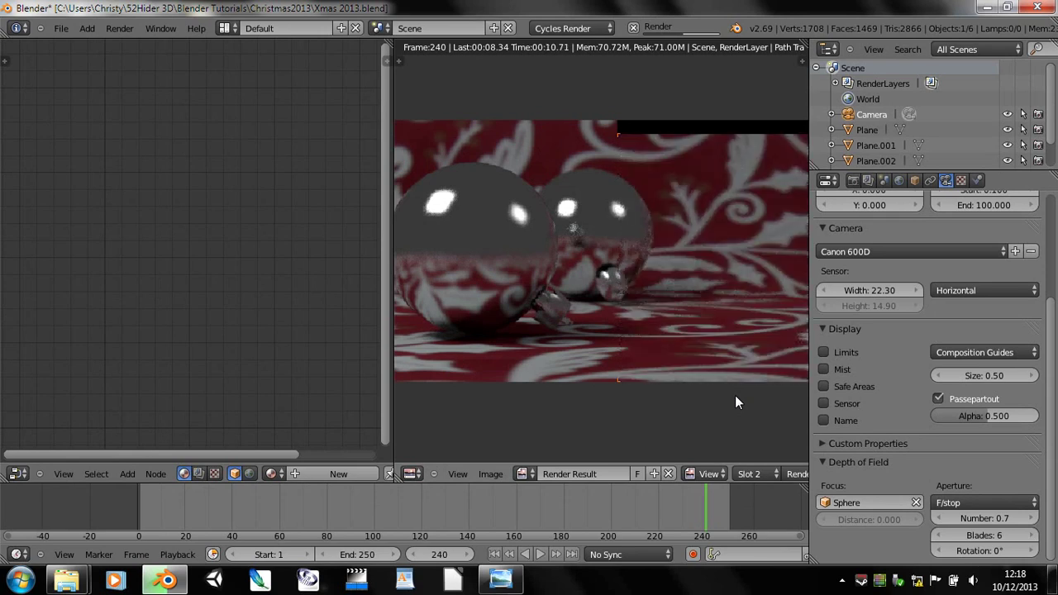
pyautogui.press('Escape')
pyautogui.press('Escape')
# - Move the front bauble closer to the camera in top view and look through the camera
pyautogui.moveTo(677, 336); pyautogui.dragTo(565, 264, button='middle')
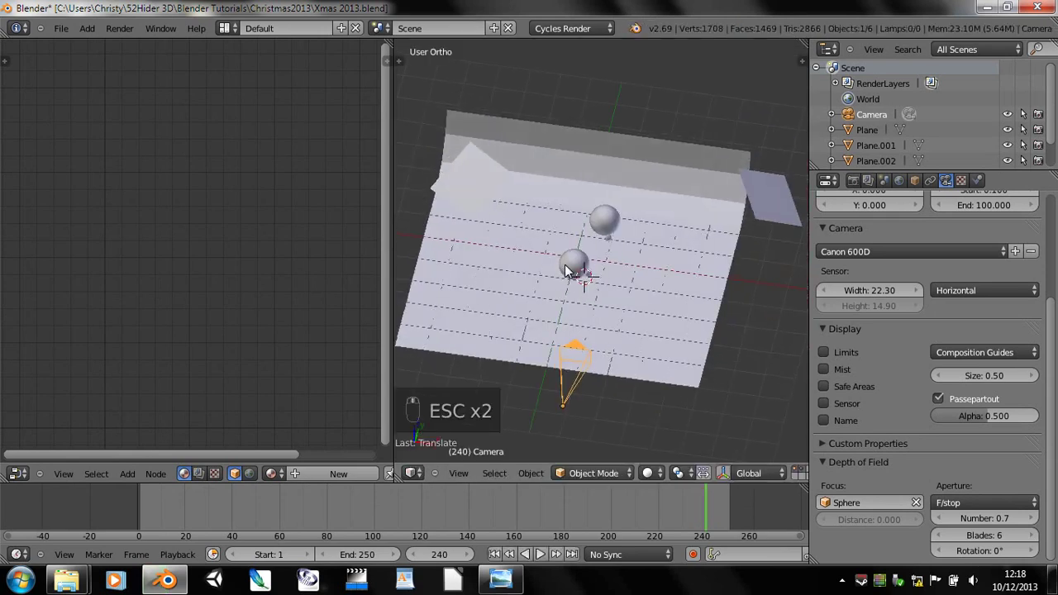
pyautogui.rightClick(565, 264)
pyautogui.press('KP_7')
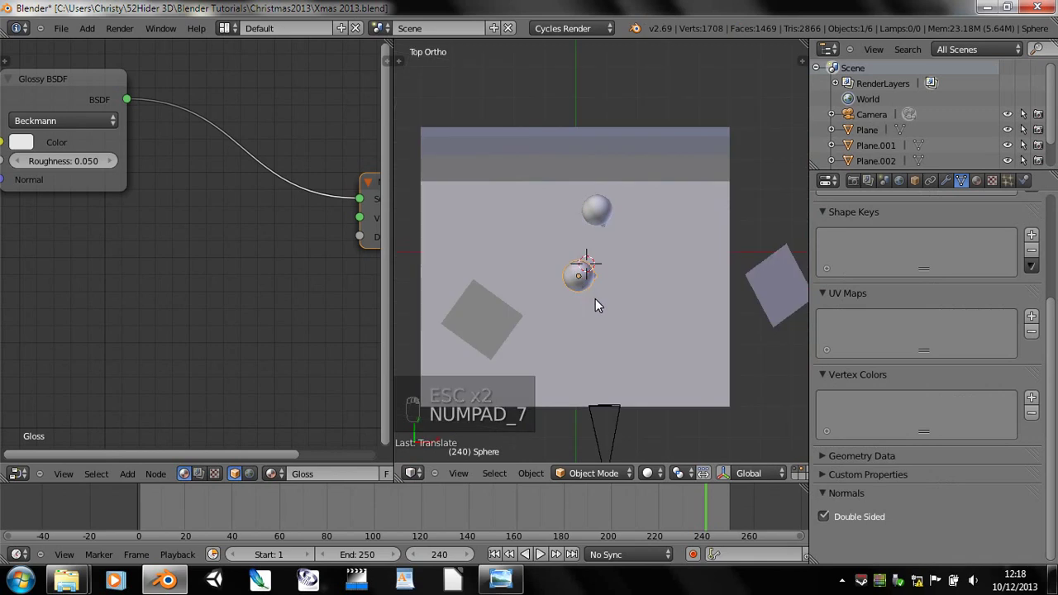
pyautogui.press('g')
pyautogui.click(599, 349)
pyautogui.press('KP_0')
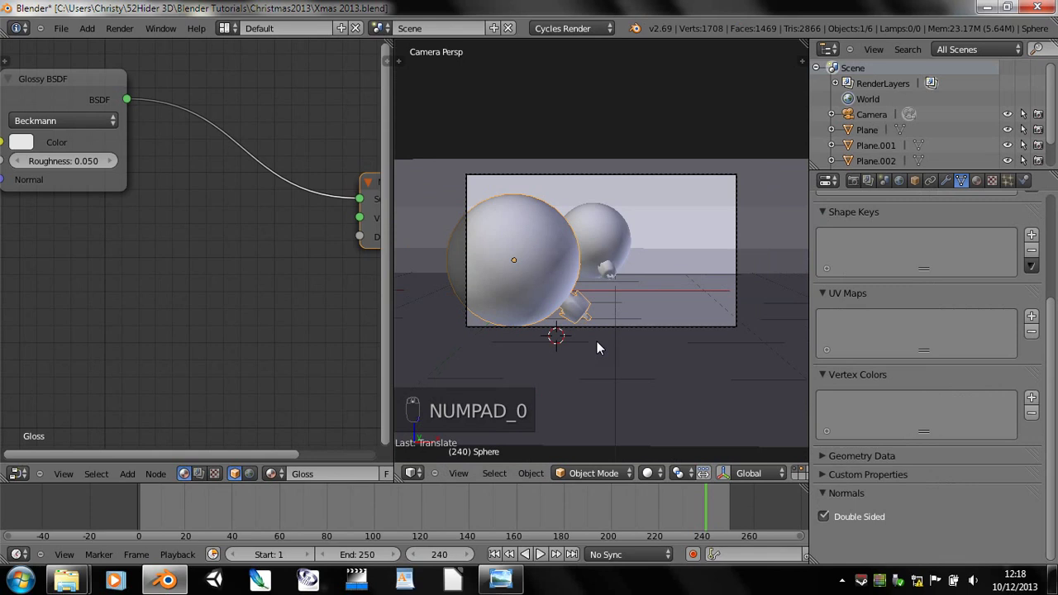
# - Render the image with the repositioned front bauble, inspect the depth of field and close the render
pyautogui.press('F12')
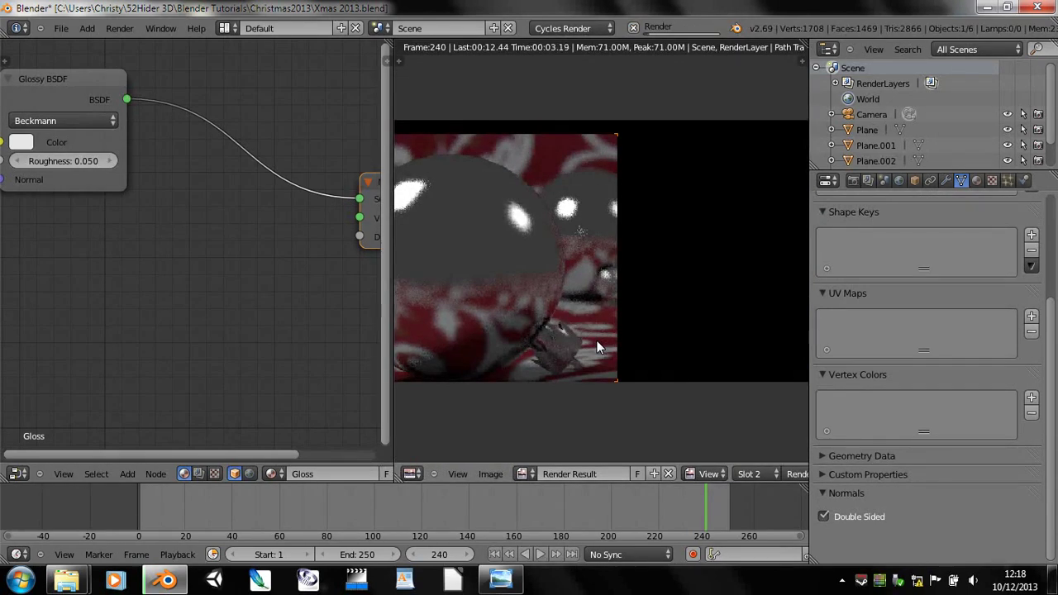
pyautogui.scroll(-1, 597, 341)
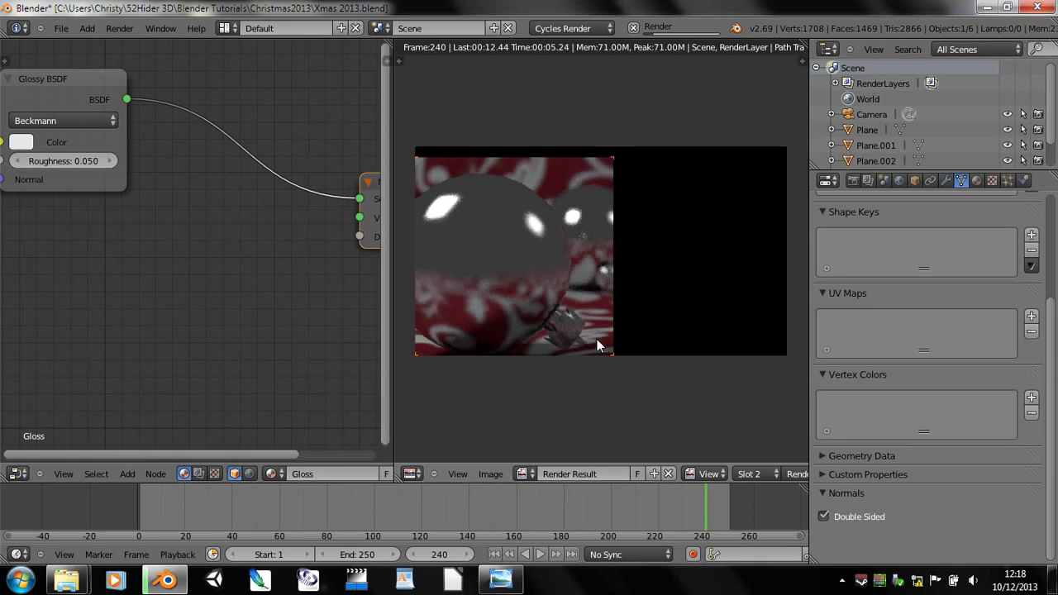
pyautogui.scroll(-1, 597, 339)
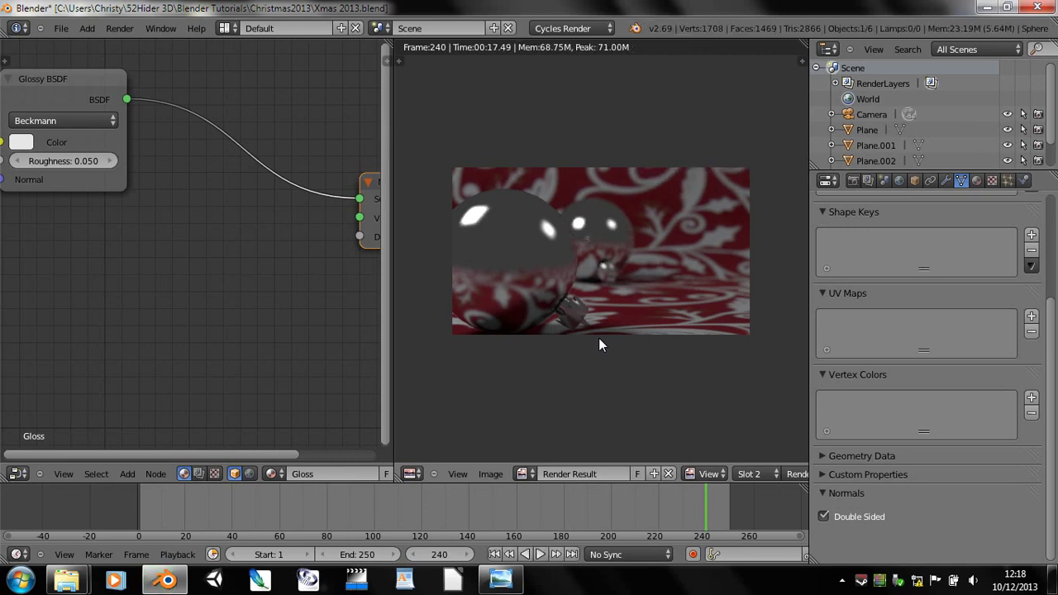
pyautogui.scroll(3, 599, 337)
pyautogui.scroll(-2, 599, 336)
pyautogui.press('Escape')
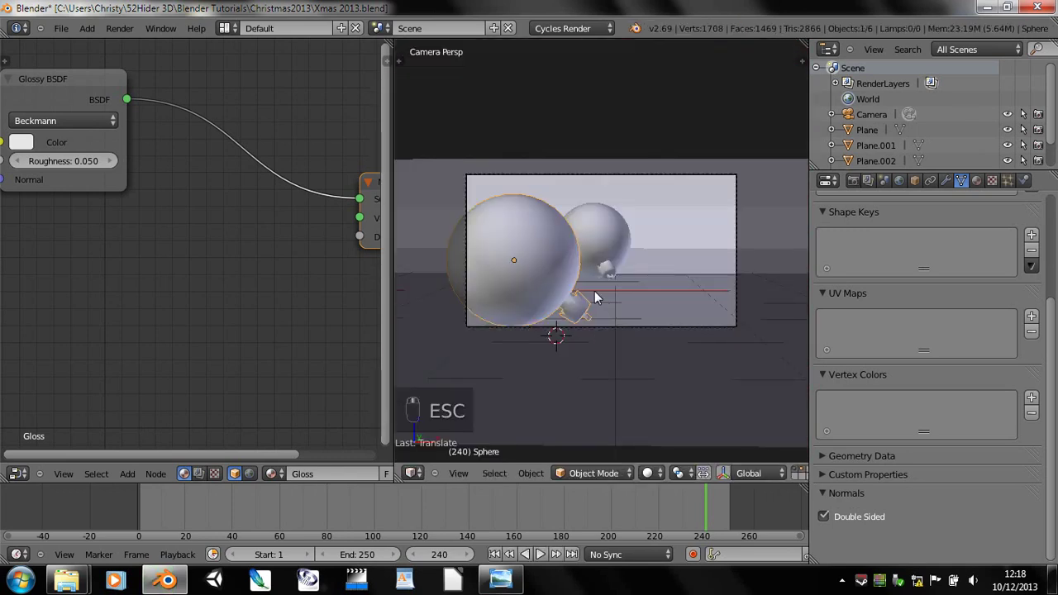
# - Set the Glossy BSDF roughness of the bauble's Gloss material to 0.010 and render the image
pyautogui.moveTo(199, 358); pyautogui.dragTo(281, 366, button='middle')
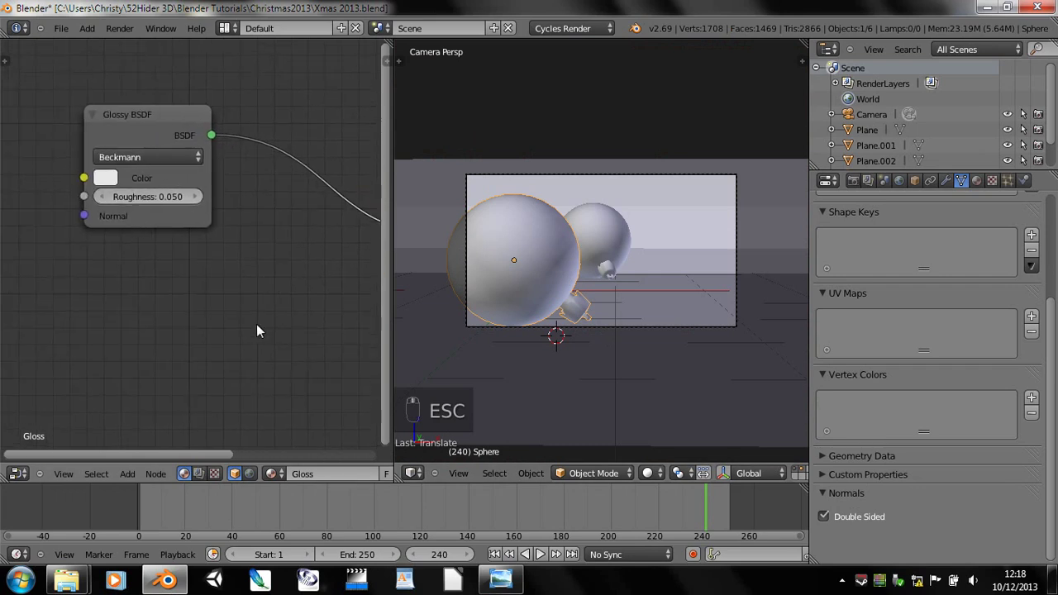
pyautogui.scroll(3, 188, 247)
pyautogui.click(153, 186)
pyautogui.click(153, 185)
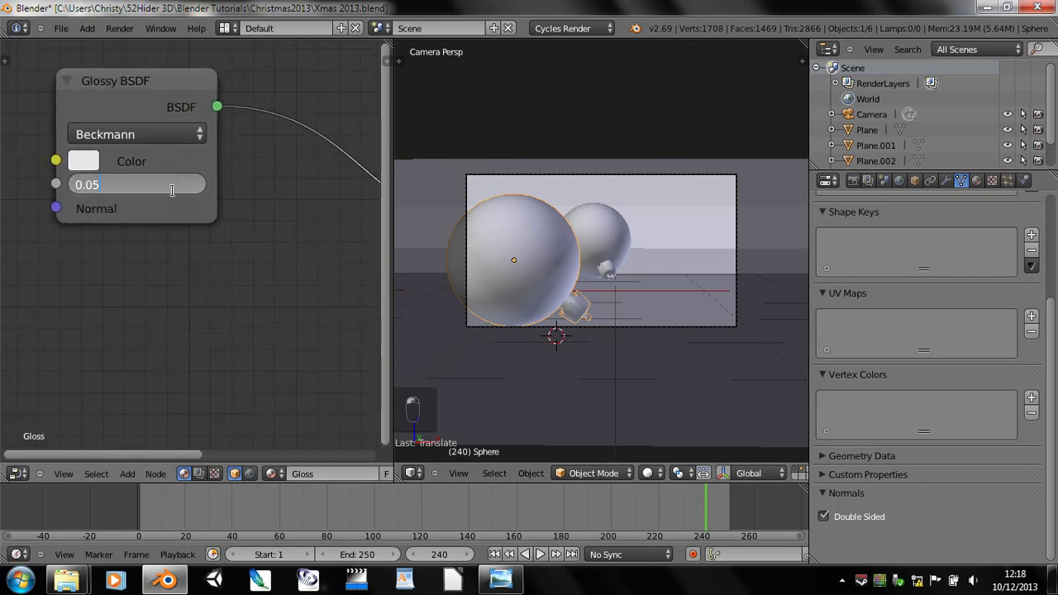
pyautogui.press('Return')
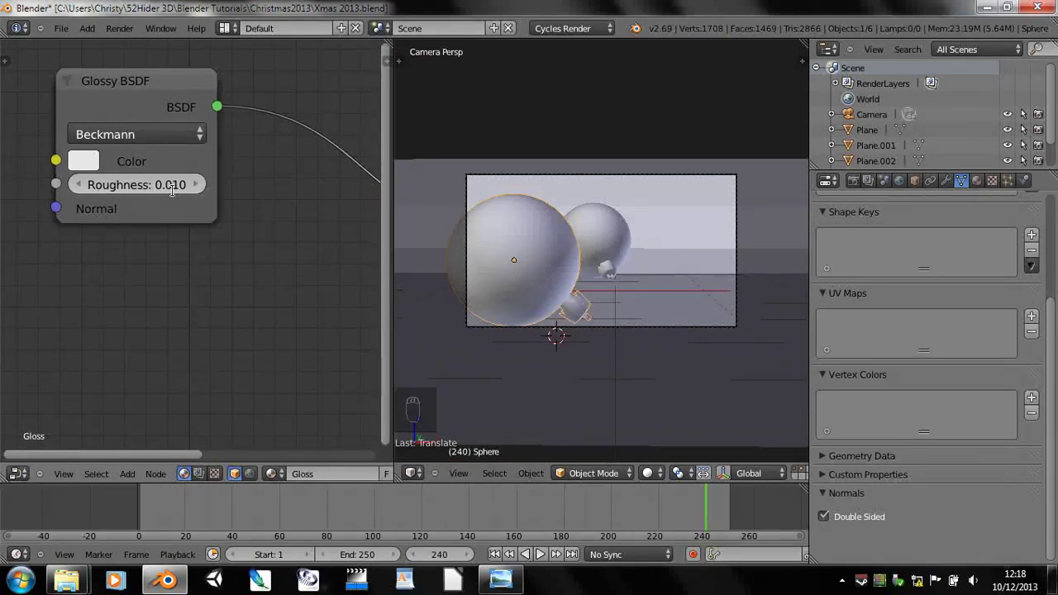
pyautogui.press('F12')
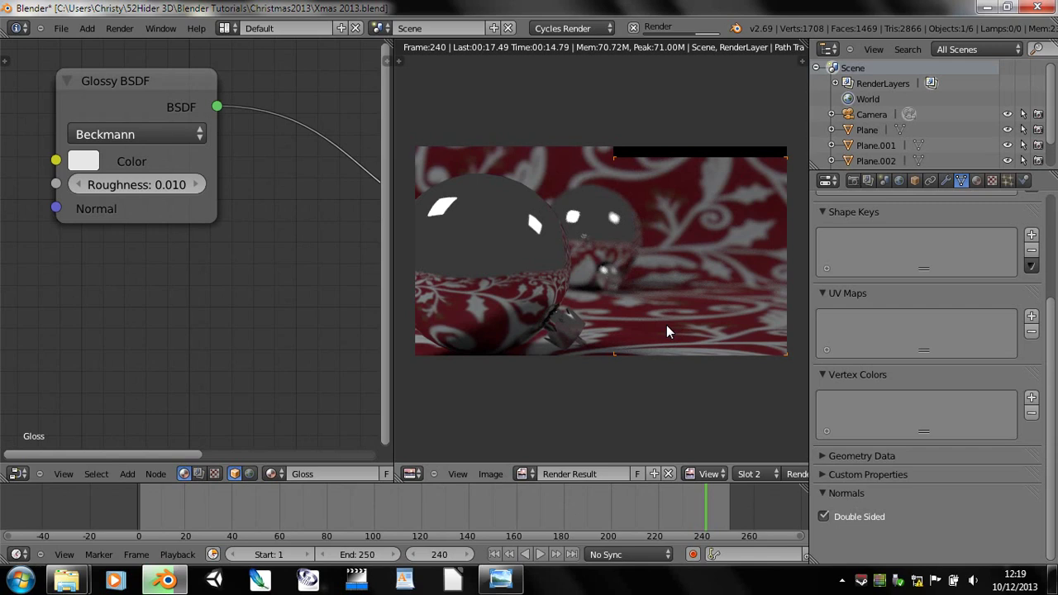
# - Insert a Mix Shader node between the Glossy BSDF and the Material Output of the Gloss material
pyautogui.scroll(-3, 264, 313)
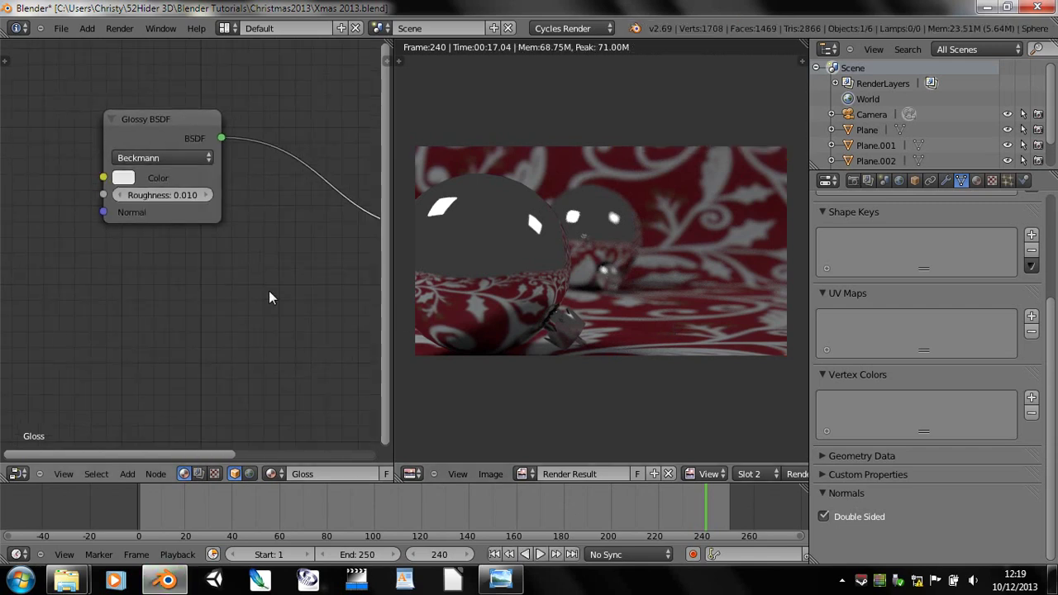
pyautogui.scroll(-4, 267, 306)
pyautogui.moveTo(118, 319); pyautogui.dragTo(32, 299, button='middle')
pyautogui.hotkey('shift', 'a')
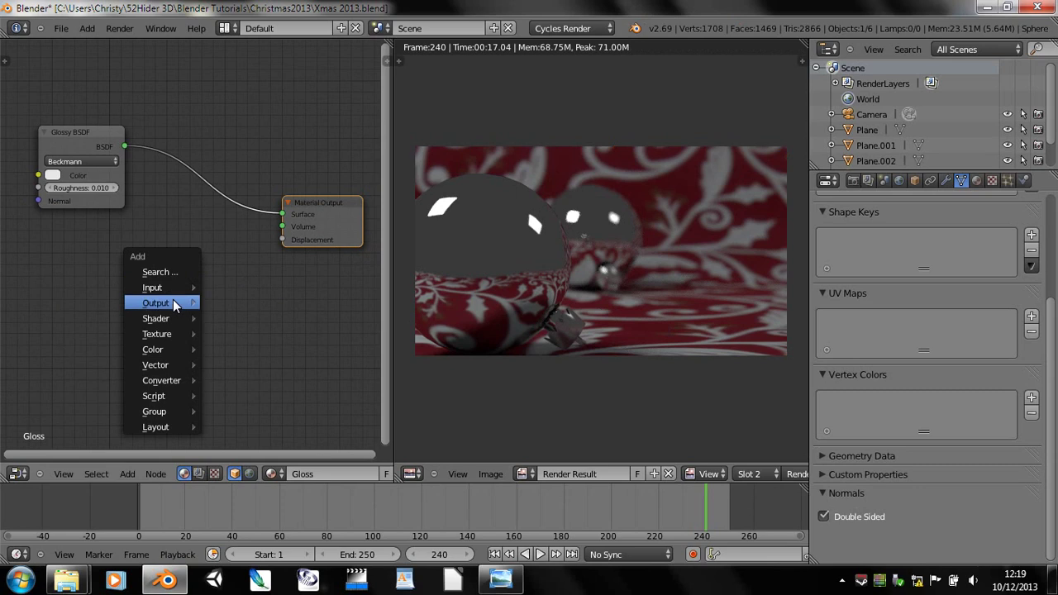
pyautogui.moveTo(170, 322)
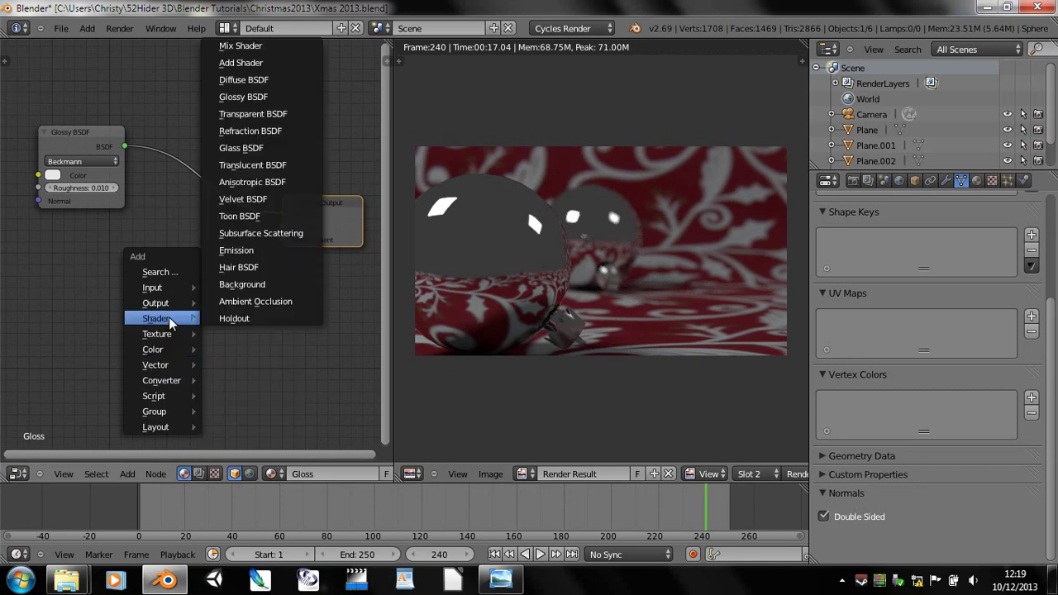
pyautogui.click(236, 47)
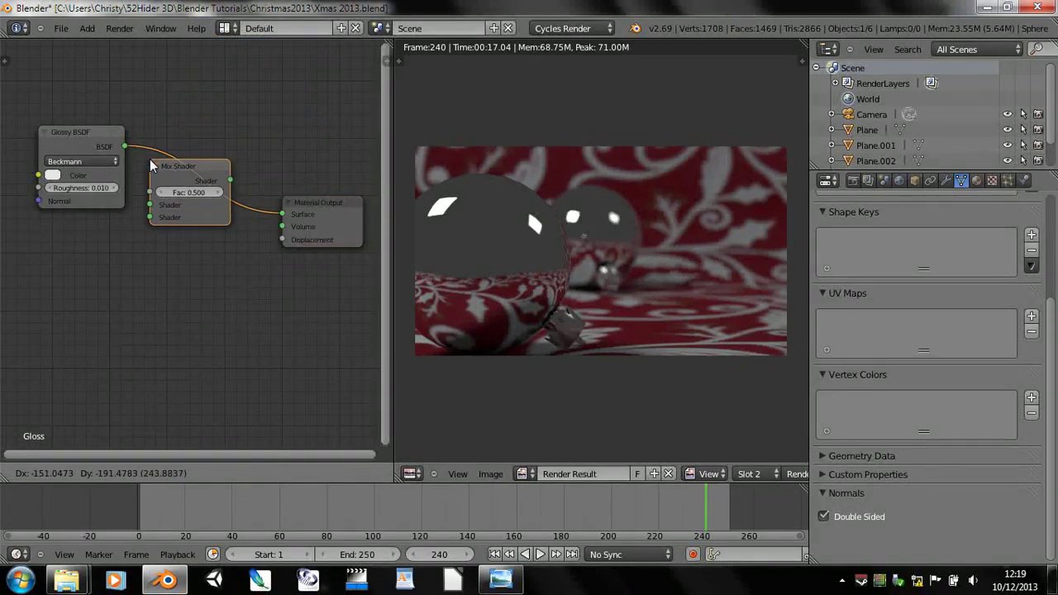
pyautogui.click(151, 167)
# - Add a Diffuse BSDF node below the Glossy BSDF and connect it to the Mix Shader's second shader input
pyautogui.hotkey('shift', 'a')
pyautogui.moveTo(75, 265)
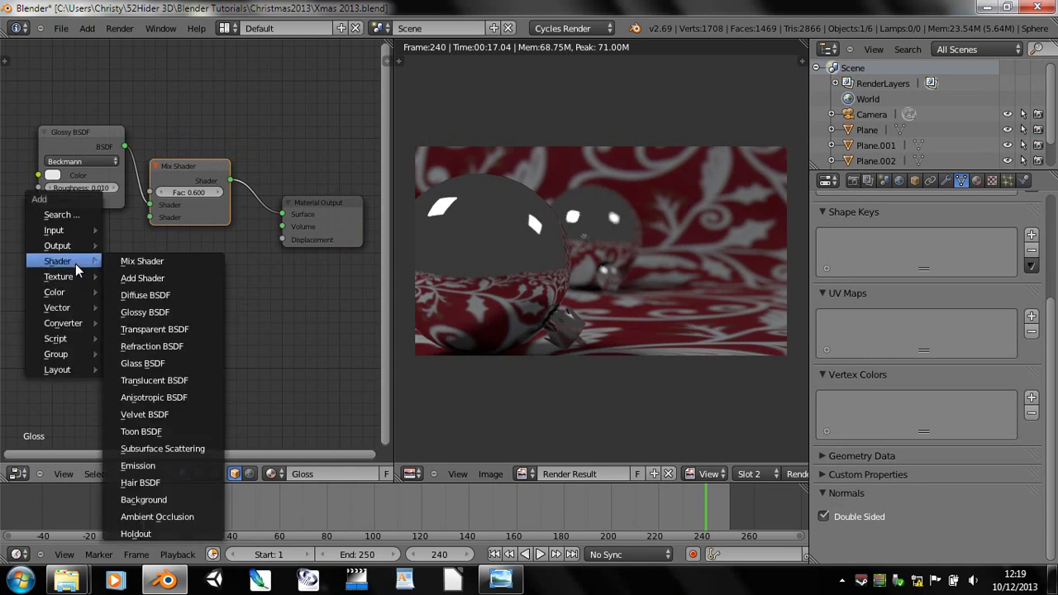
pyautogui.click(145, 295)
pyautogui.click(97, 262)
pyautogui.moveTo(96, 263); pyautogui.dragTo(149, 218)
pyautogui.scroll(1, 58, 283)
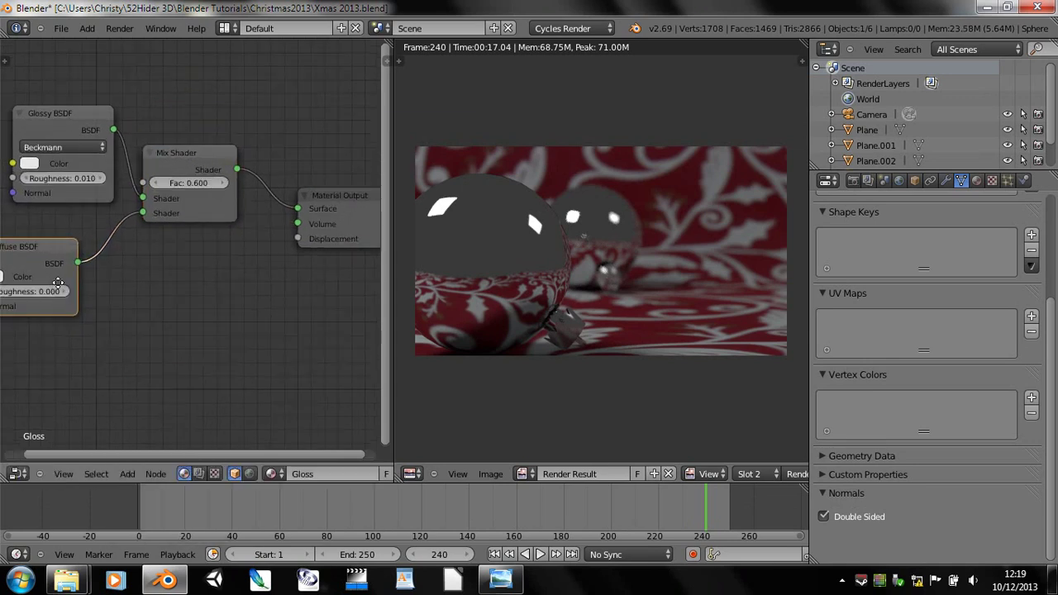
pyautogui.moveTo(58, 283); pyautogui.dragTo(157, 277, button='middle')
pyautogui.scroll(2, 172, 259)
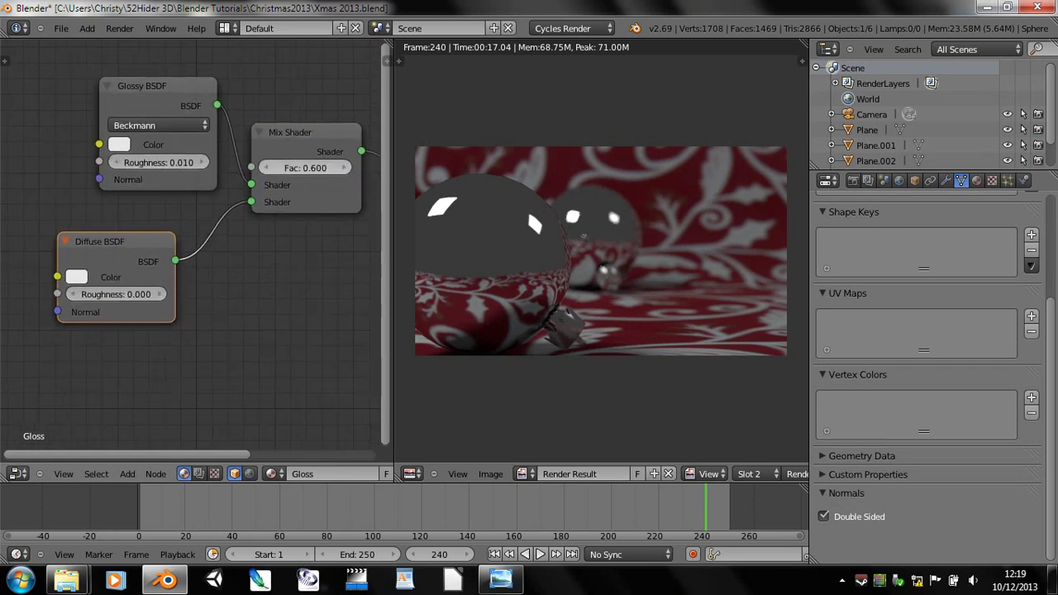
# - Set the Mix Shader's Fac to 0.010, start a test render and cancel it to return to the camera view
pyautogui.click(293, 165)
pyautogui.press('BackSpace')
pyautogui.write('0')
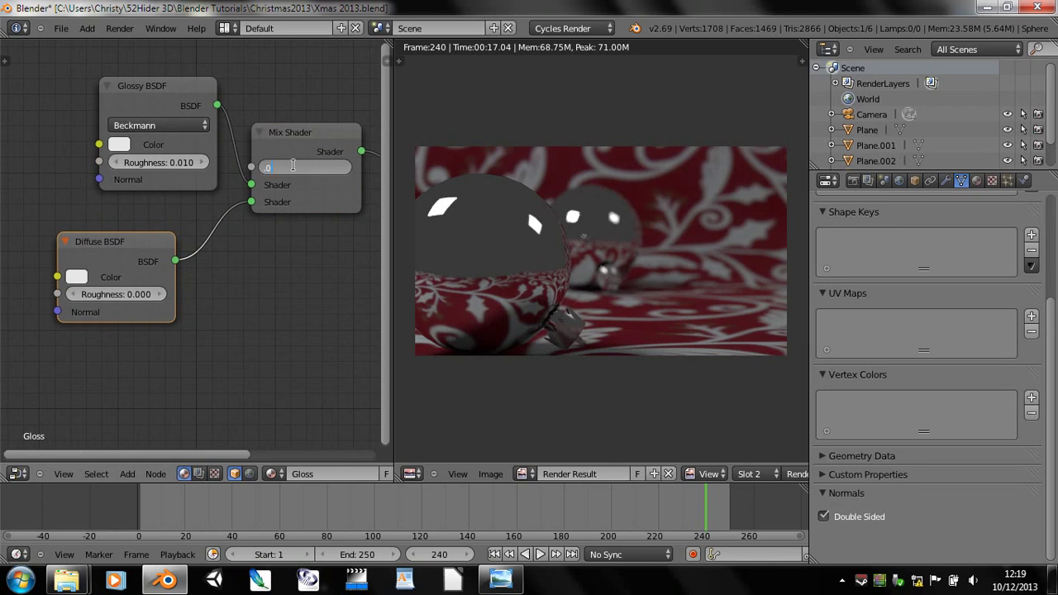
pyautogui.write('.01')
pyautogui.press('Return')
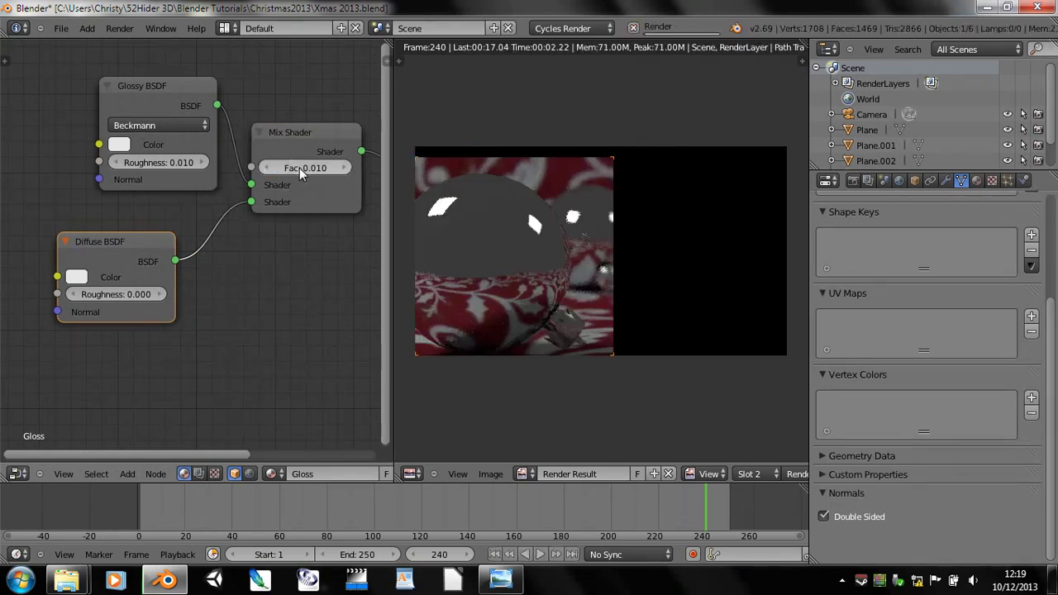
pyautogui.press('Escape')
pyautogui.press('Escape')
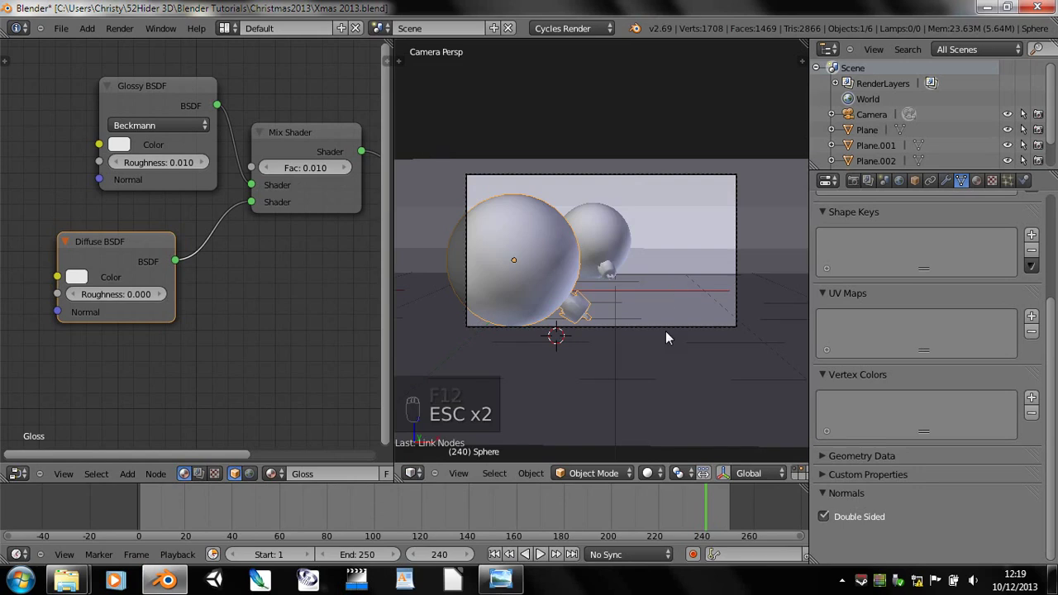
# - Switch the 3D view to rendered shading and raise the Mix Shader's Fac to 0.210
pyautogui.click(650, 473)
pyautogui.click(660, 374)
pyautogui.scroll(1, 595, 326)
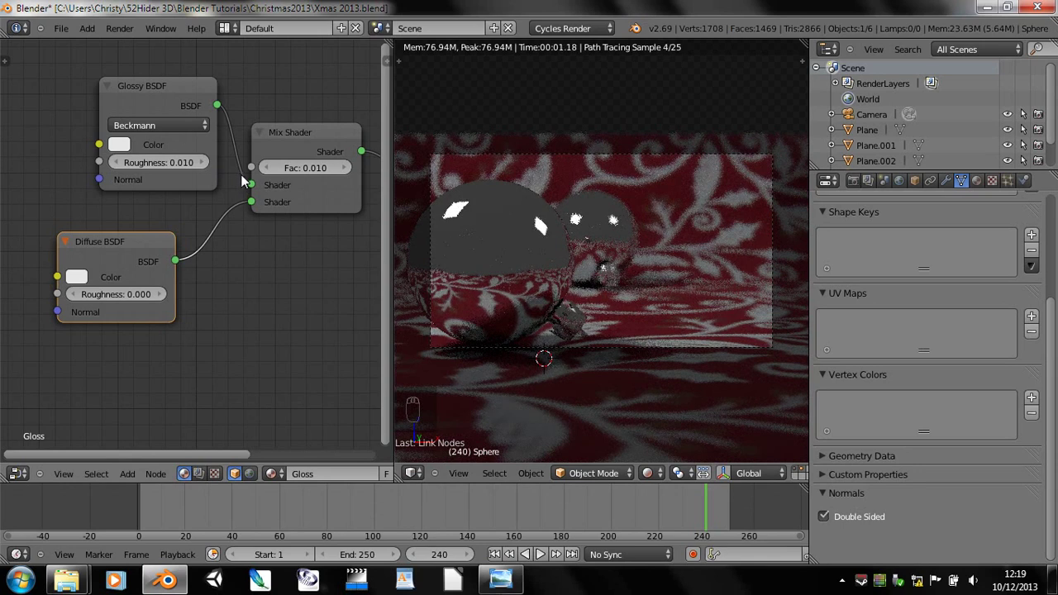
pyautogui.click(346, 168)
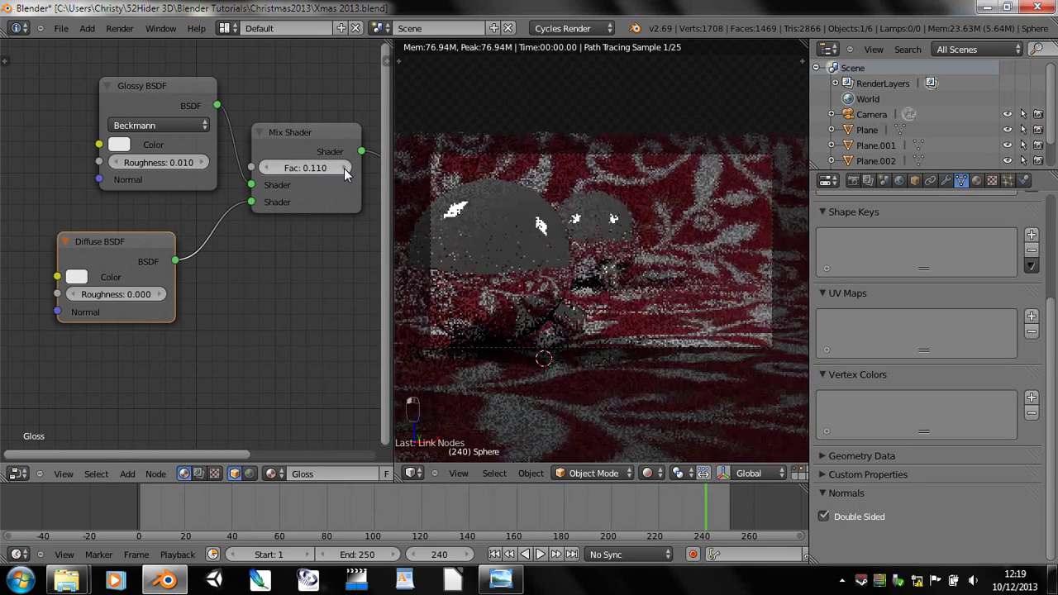
pyautogui.click(346, 168)
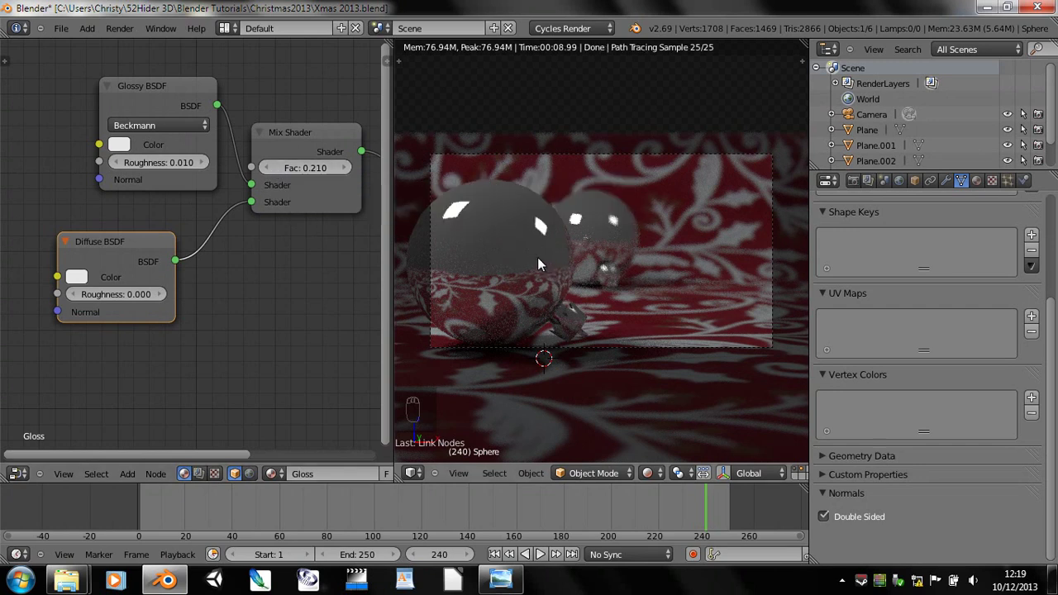
# - Return the 3D view to solid shading and unwrap the whole front bauble mesh with Smart UV Project
pyautogui.moveTo(539, 257); pyautogui.dragTo(520, 309, button='middle')
pyautogui.scroll(-4, 521, 307)
pyautogui.press('z')
pyautogui.press('z')
pyautogui.press('z')
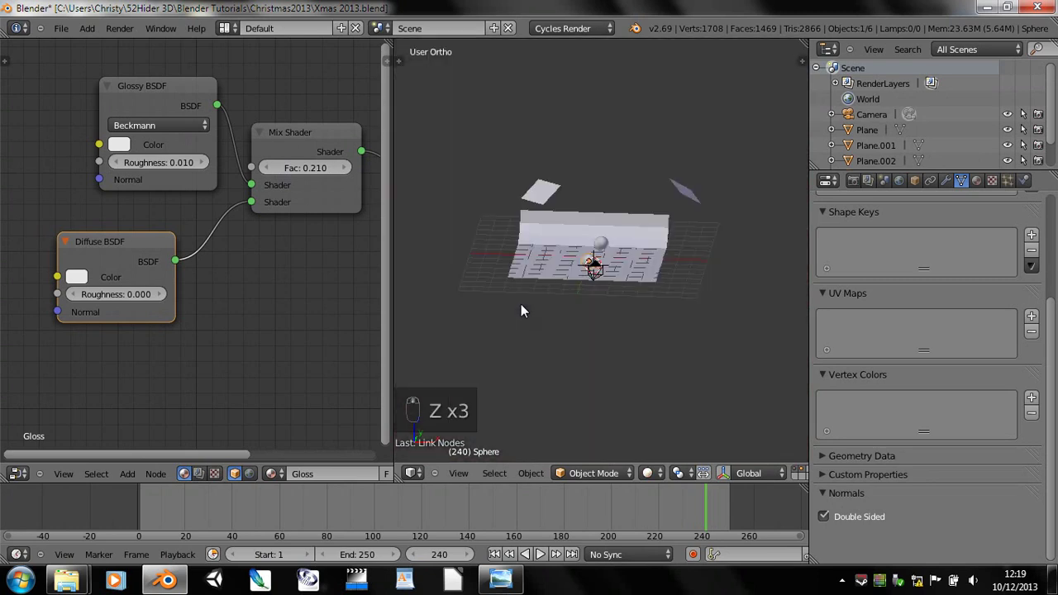
pyautogui.scroll(6, 554, 305)
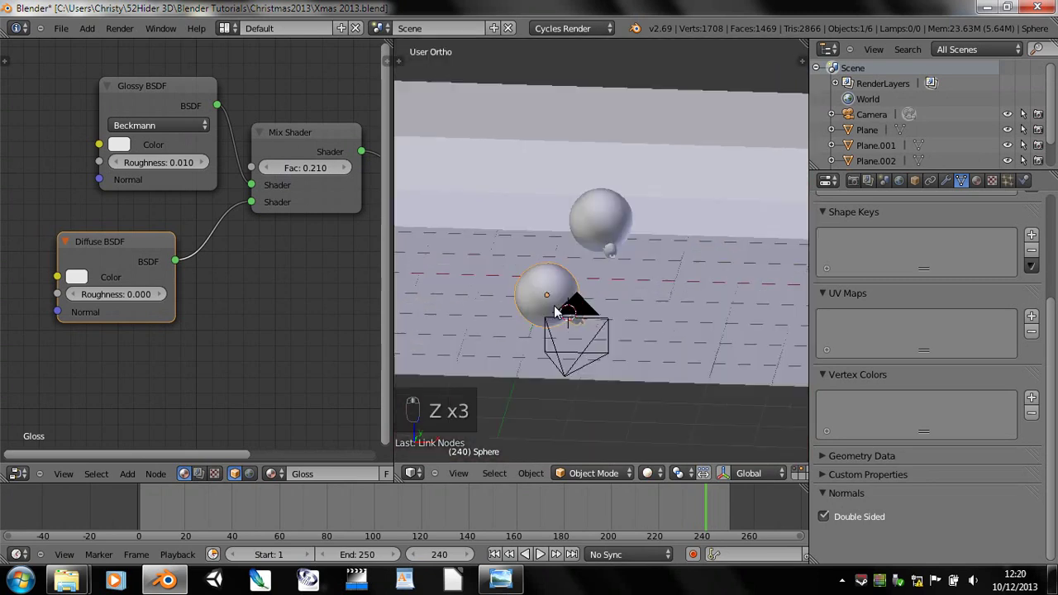
pyautogui.press('Tab')
pyautogui.press('a')
pyautogui.press('a')
pyautogui.press('a')
pyautogui.press('a')
pyautogui.press('u')
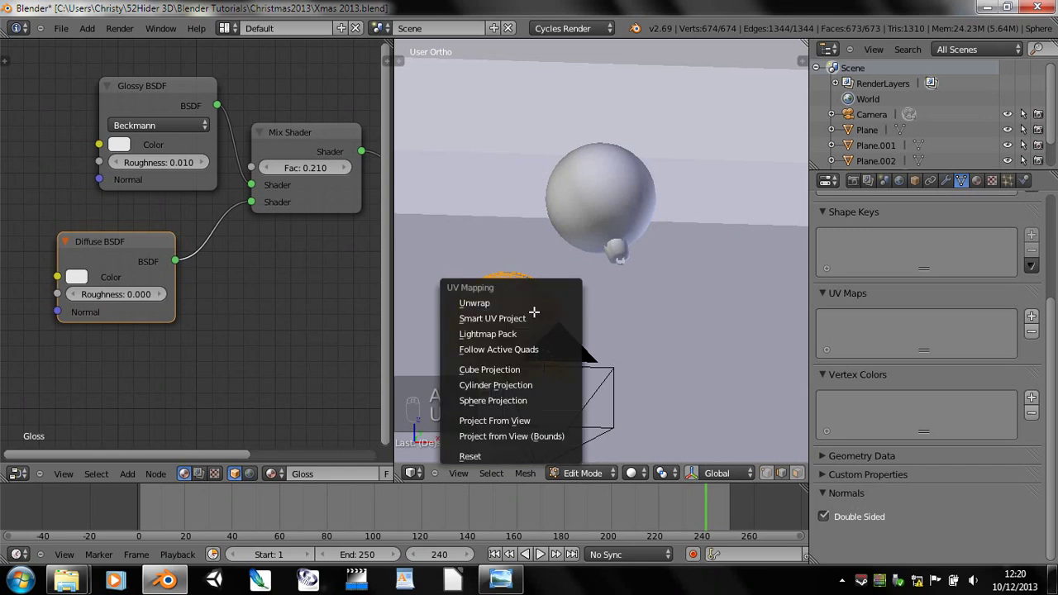
pyautogui.click(537, 318)
pyautogui.click(540, 400)
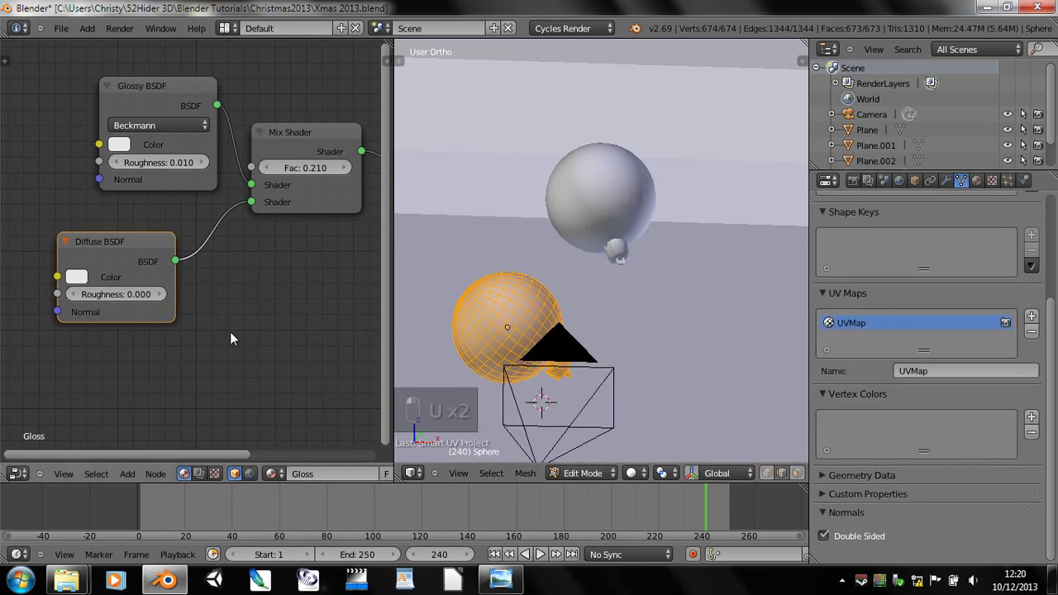
# - Add a Noise Texture node in front of the Diffuse BSDF in the Gloss material
pyautogui.moveTo(186, 308); pyautogui.dragTo(264, 305, button='middle')
pyautogui.moveTo(157, 353); pyautogui.dragTo(134, 331, button='middle')
pyautogui.hotkey('shift', 'a')
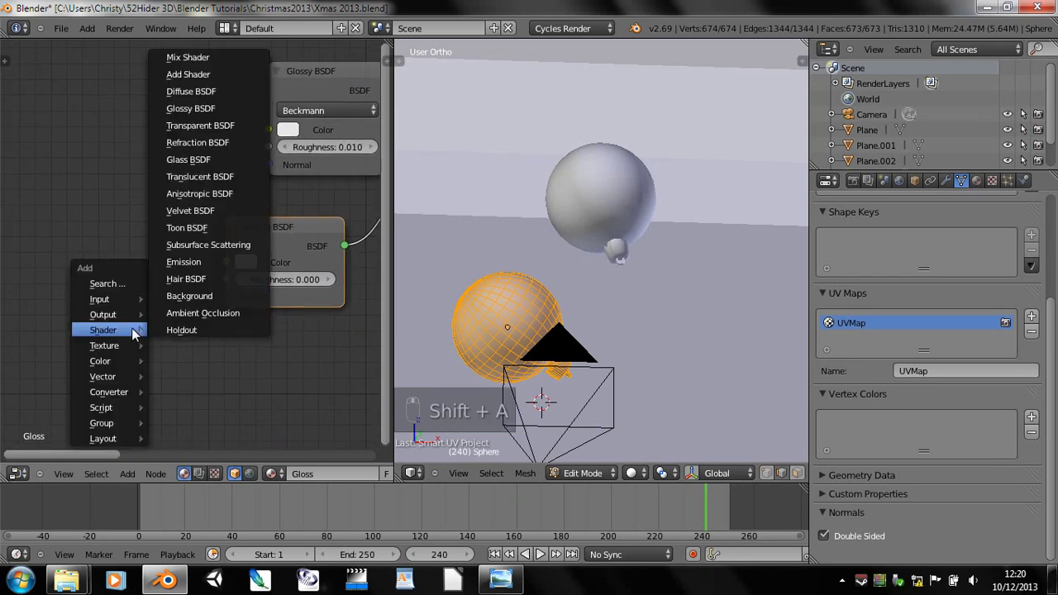
pyautogui.moveTo(115, 363)
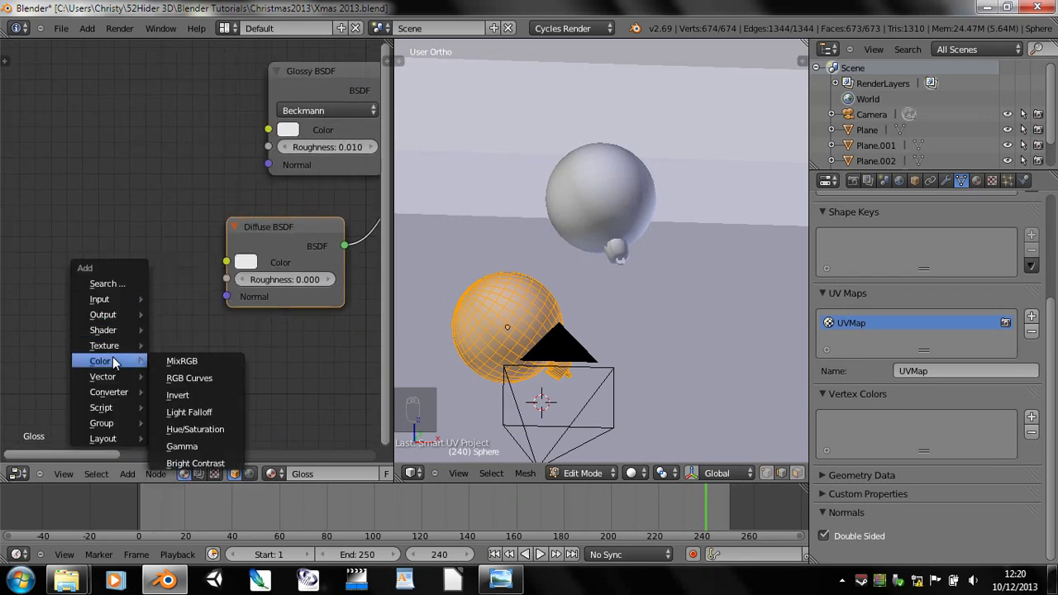
pyautogui.moveTo(114, 346)
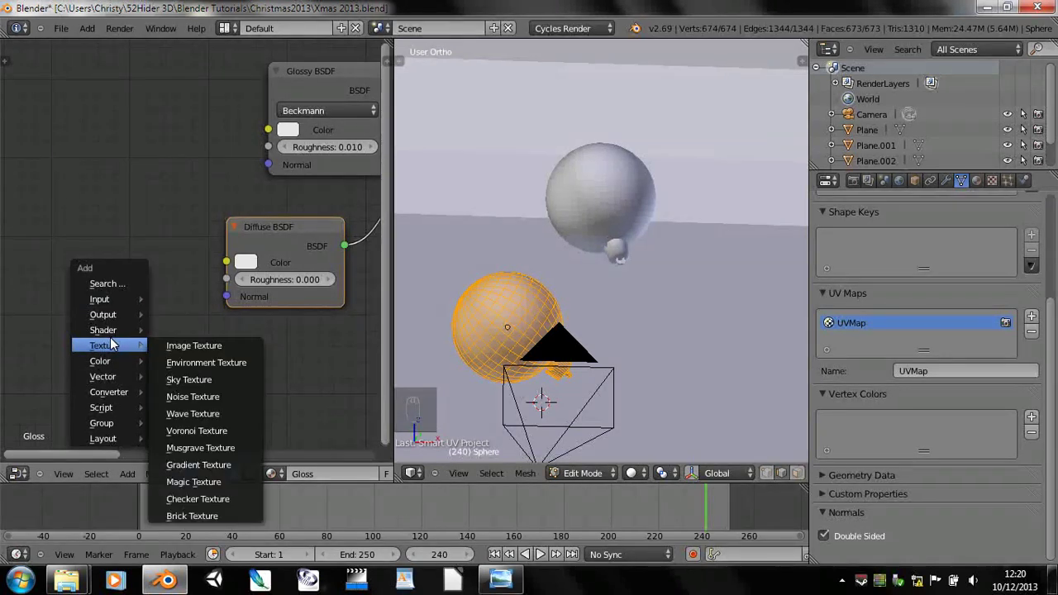
pyautogui.click(196, 394)
pyautogui.click(19, 270)
# - Add a Texture Coordinate node and link its UV output to the Noise Texture's Vector input
pyautogui.hotkey('shift', 'a')
pyautogui.moveTo(129, 327)
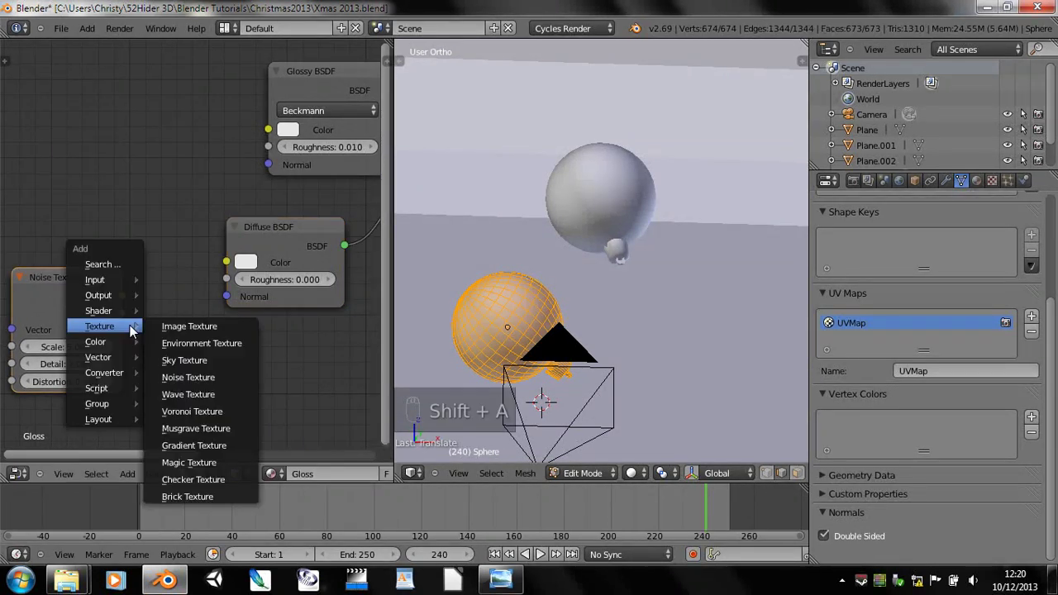
pyautogui.moveTo(143, 285)
pyautogui.click(191, 280)
pyautogui.click(257, 274)
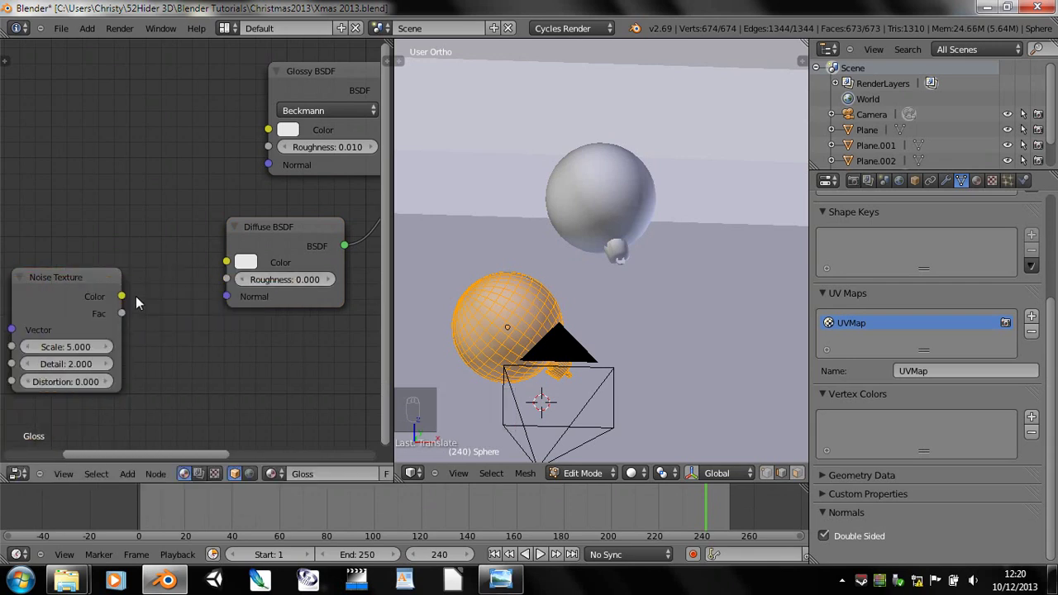
pyautogui.moveTo(136, 296); pyautogui.dragTo(266, 277, button='middle')
pyautogui.moveTo(105, 317); pyautogui.dragTo(141, 310)
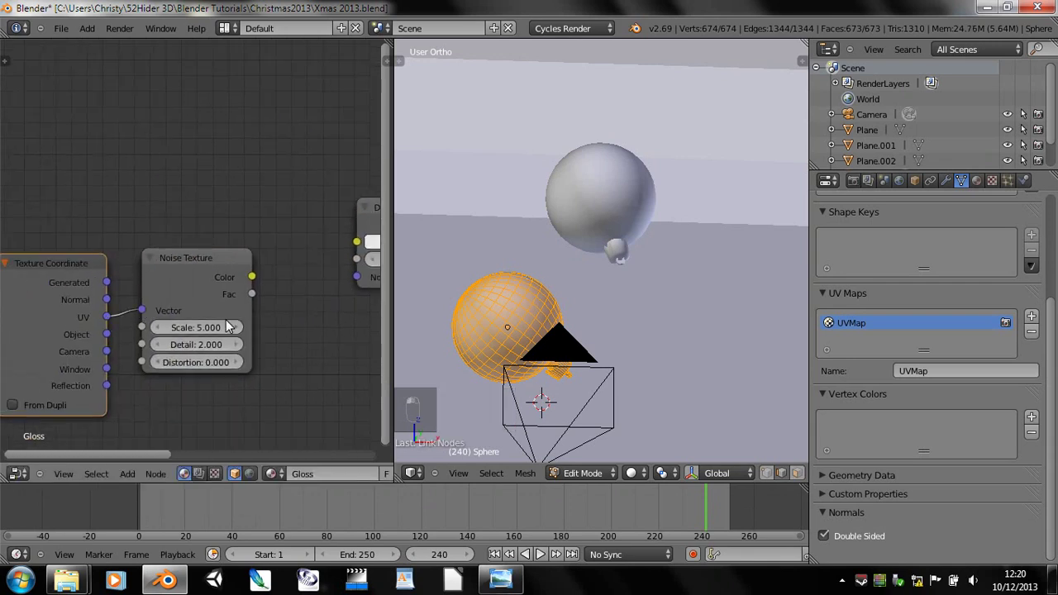
# - Add a Bump node near the Noise Texture and Diffuse BSDF nodes
pyautogui.moveTo(239, 331); pyautogui.dragTo(212, 291, button='middle')
pyautogui.hotkey('shift', 'a')
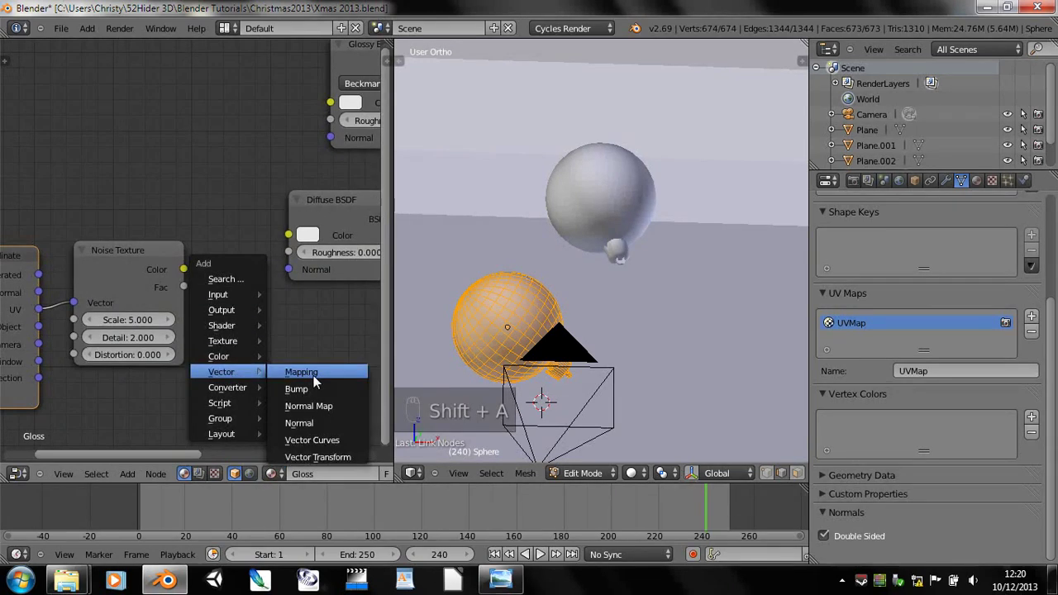
pyautogui.moveTo(231, 372)
pyautogui.click(298, 388)
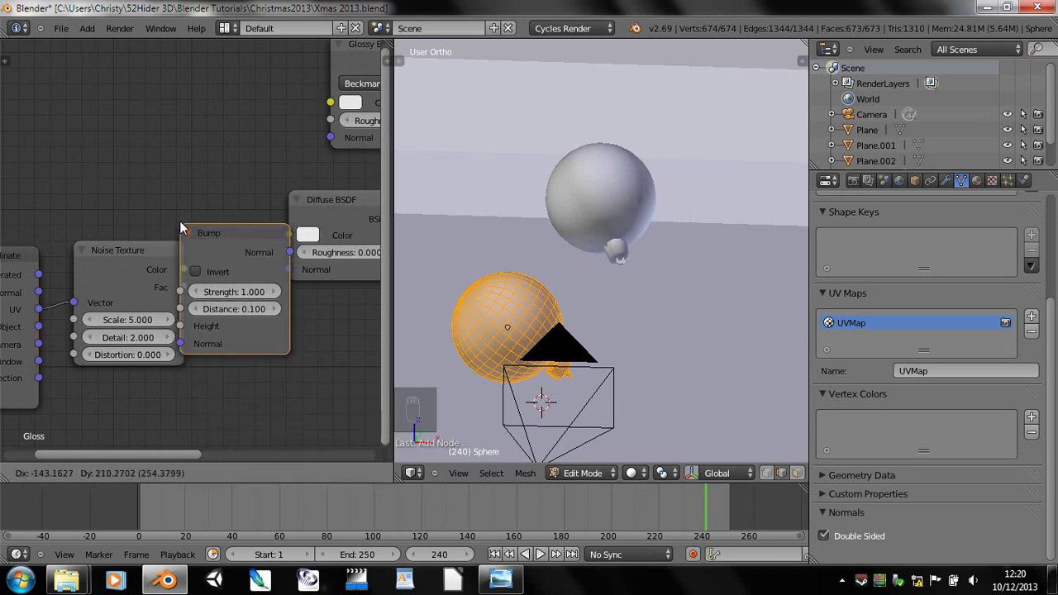
pyautogui.click(241, 331)
# - Space out the Texture Coordinate and Noise Texture nodes and place the Bump node between the Noise Texture and Diffuse BSDF
pyautogui.scroll(-3, 107, 273)
pyautogui.click(68, 266)
pyautogui.scroll(-4, 152, 283)
pyautogui.rightClick(151, 278)
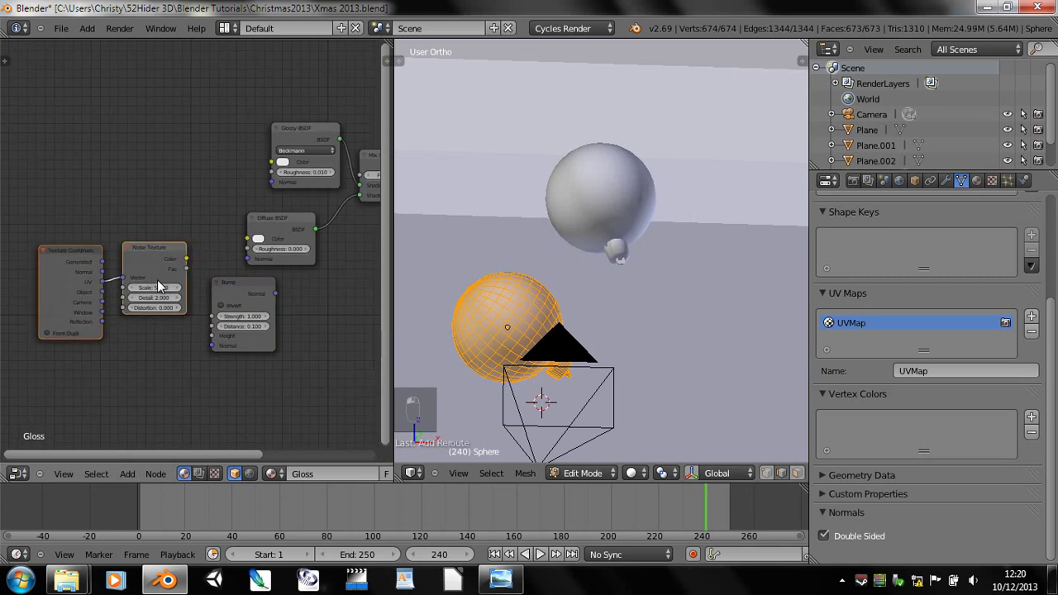
pyautogui.press('g')
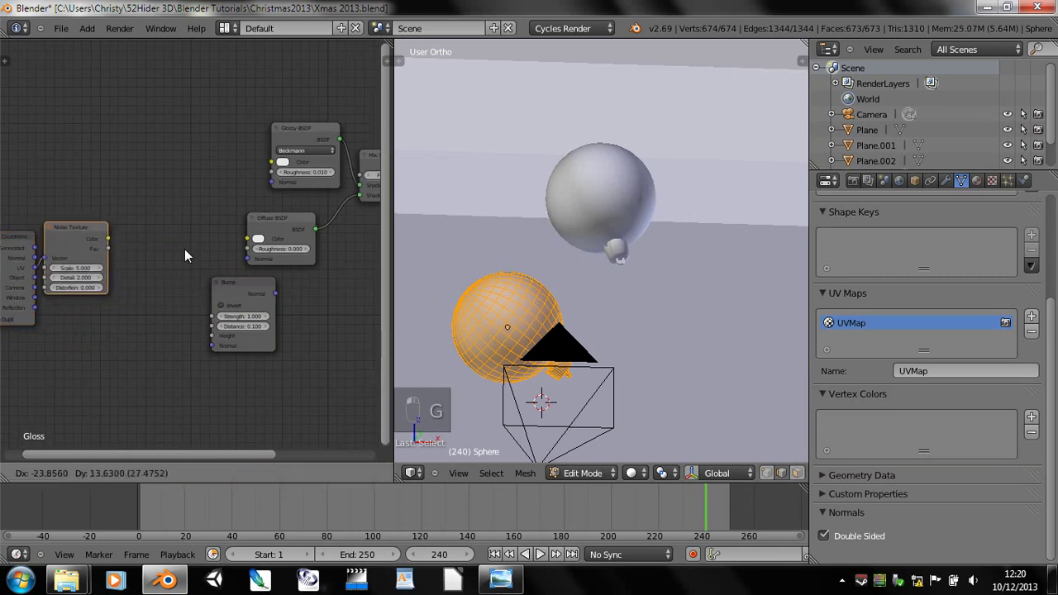
pyautogui.click(200, 271)
pyautogui.rightClick(257, 288)
pyautogui.press('g')
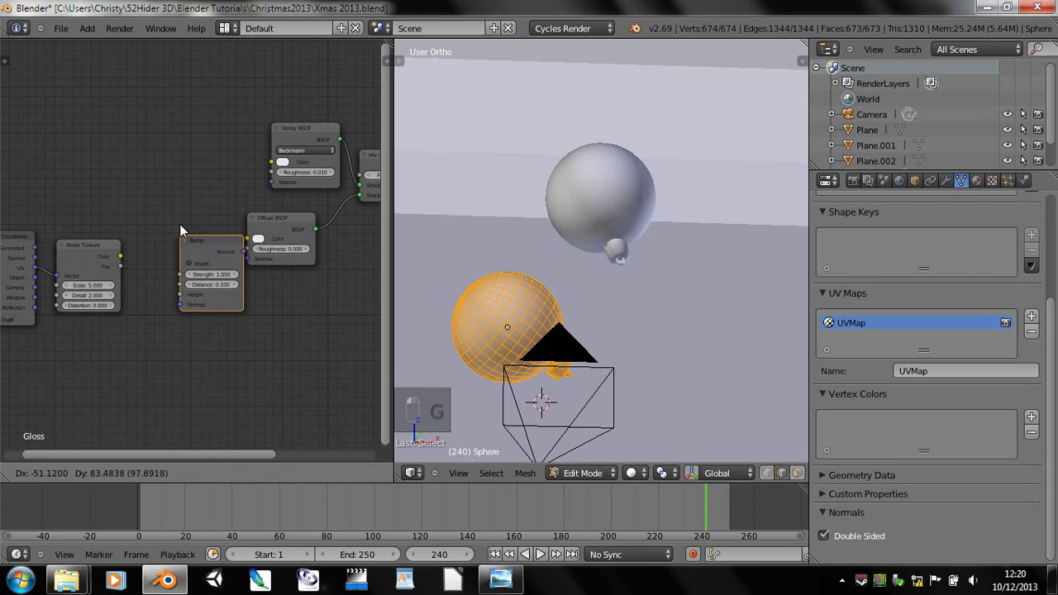
pyautogui.click(169, 217)
# - Link the Bump node's Normal output to the Diffuse BSDF's Normal and the Noise Texture's Fac output to the Bump's Height
pyautogui.moveTo(233, 244); pyautogui.dragTo(247, 259)
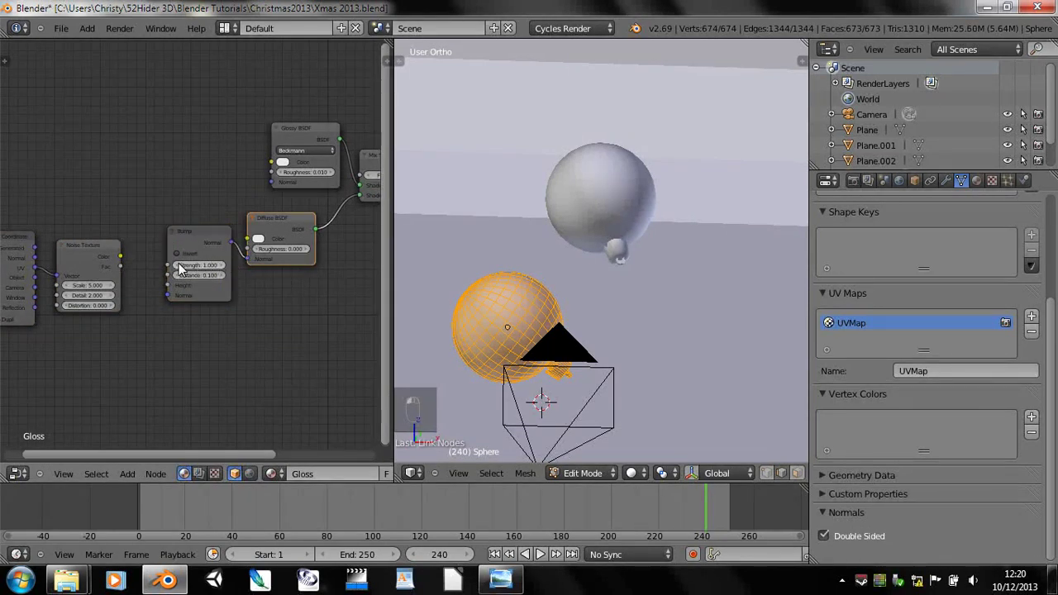
pyautogui.scroll(2, 99, 270)
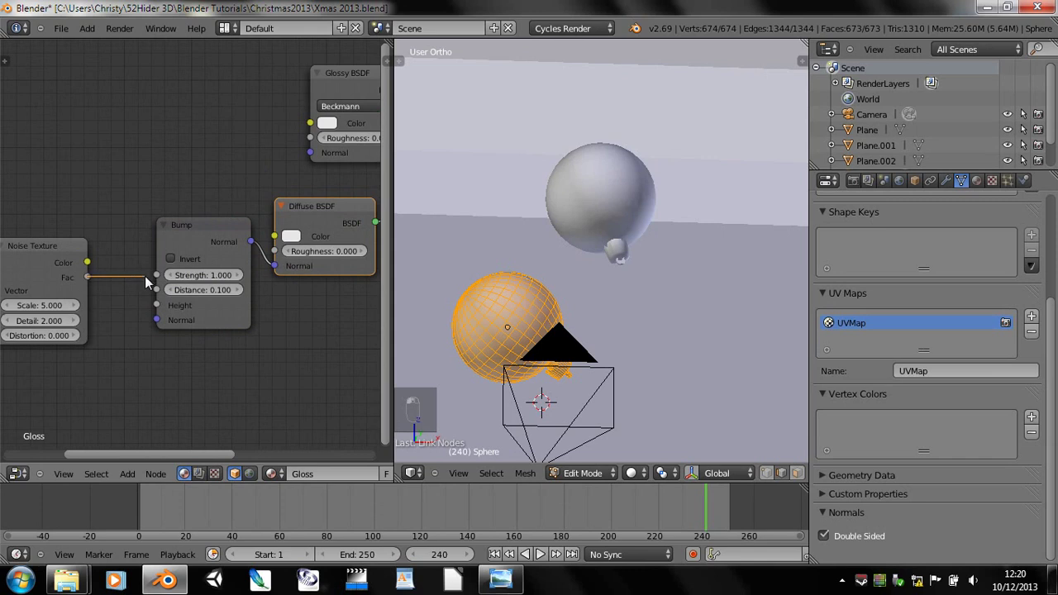
pyautogui.moveTo(145, 276); pyautogui.dragTo(157, 305)
pyautogui.scroll(2, 286, 317)
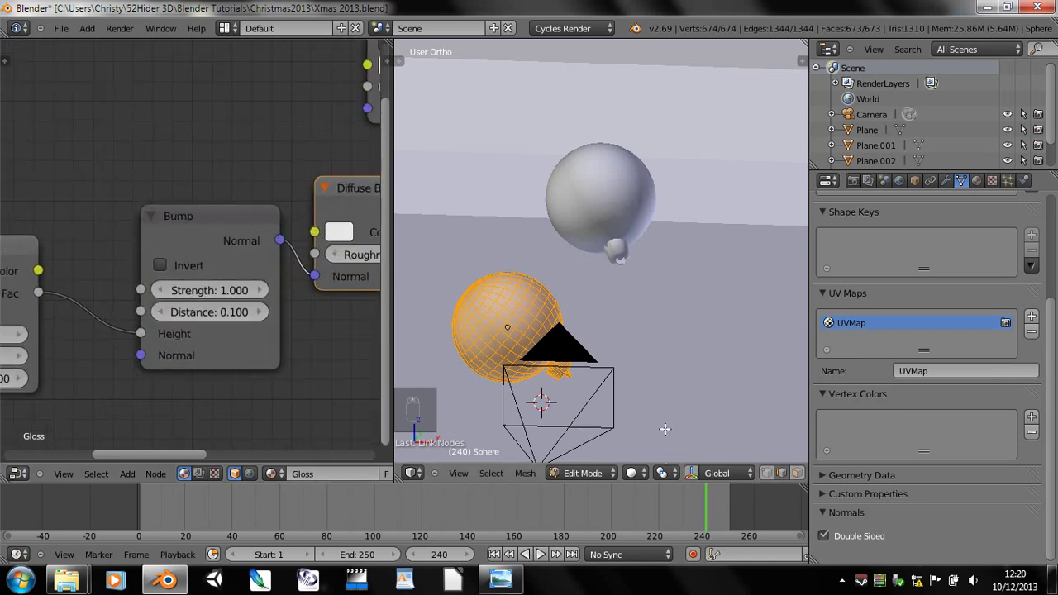
# - Leave Edit Mode and look through the camera in rendered shading to preview the bump on the baubles
pyautogui.press('KP_0')
pyautogui.press('Tab')
pyautogui.click(647, 473)
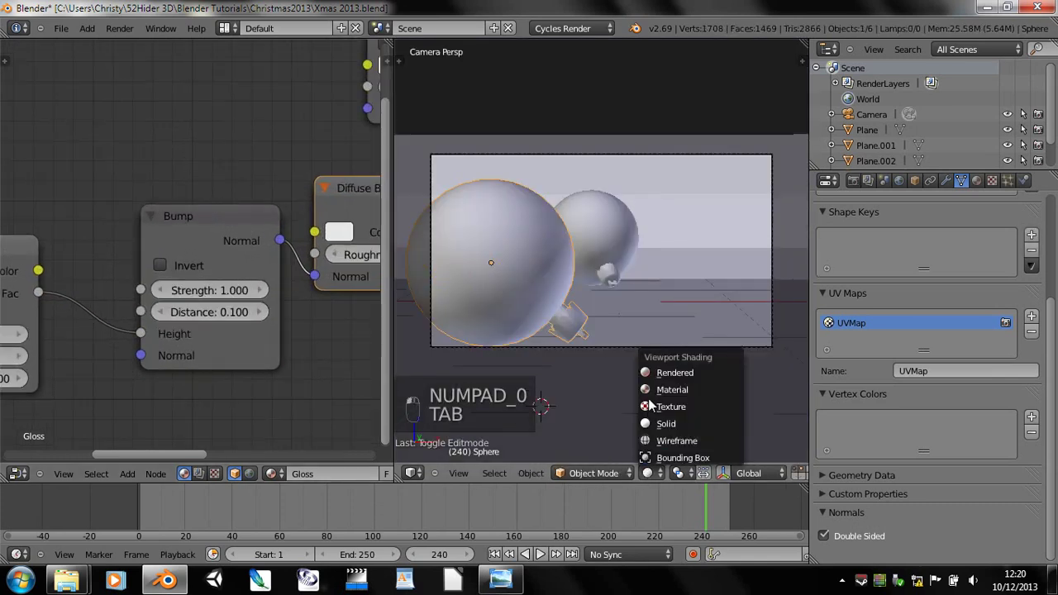
pyautogui.click(653, 373)
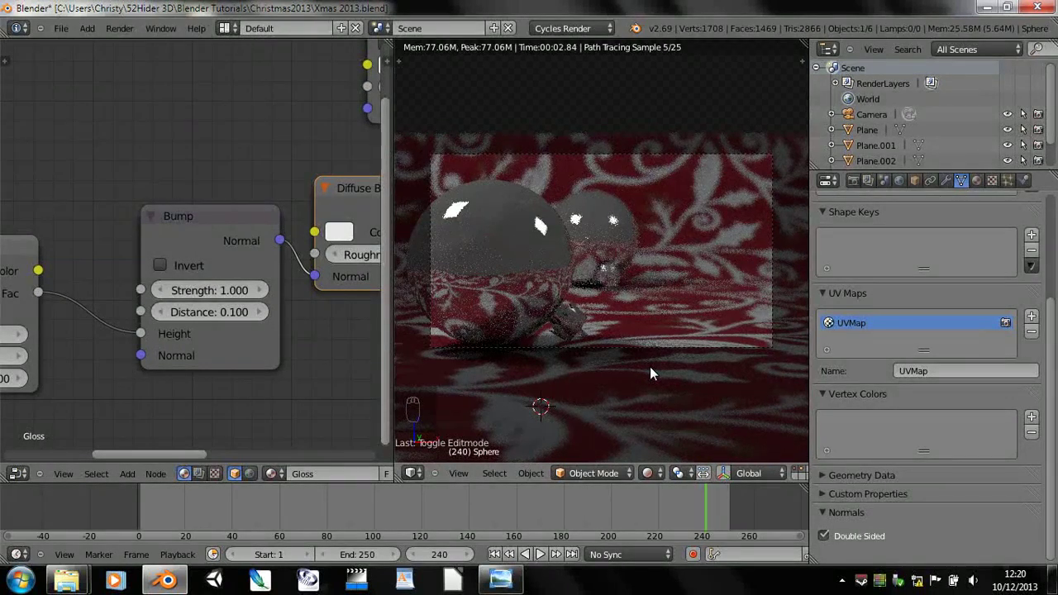
# - Examine the Texture Coordinate, Noise Texture and Bump node chain alongside the rendered preview of the baubles
pyautogui.scroll(-3, 121, 307)
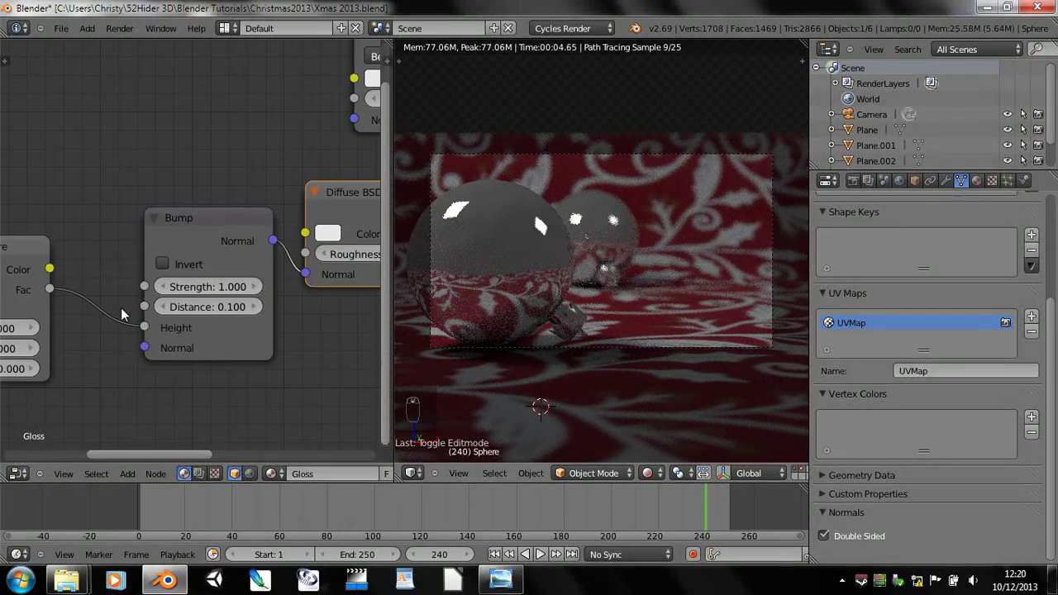
pyautogui.moveTo(184, 331); pyautogui.dragTo(331, 301, button='middle')
pyautogui.scroll(-1, 81, 311)
pyautogui.scroll(-1, 168, 321)
pyautogui.moveTo(128, 309); pyautogui.dragTo(177, 303, button='middle')
pyautogui.moveTo(191, 242); pyautogui.dragTo(110, 240, button='middle')
pyautogui.press('z')
pyautogui.press('z')
pyautogui.press('z')
pyautogui.press('Escape')
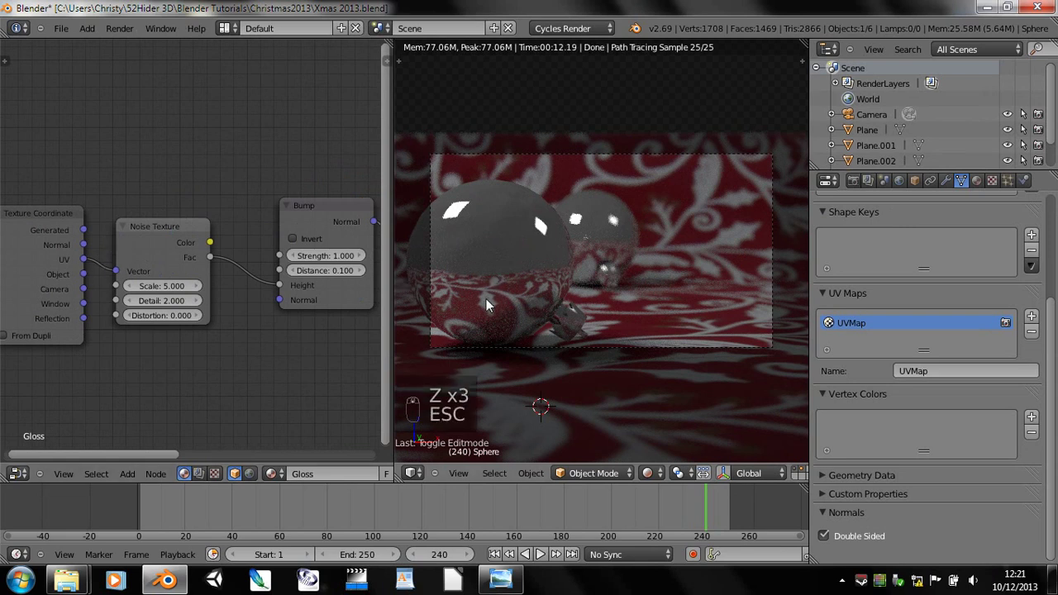
# - Return the viewport to solid shading and spread out the Diffuse BSDF and Texture Coordinate nodes to make room in the chain
pyautogui.press('z')
pyautogui.press('z')
pyautogui.press('z')
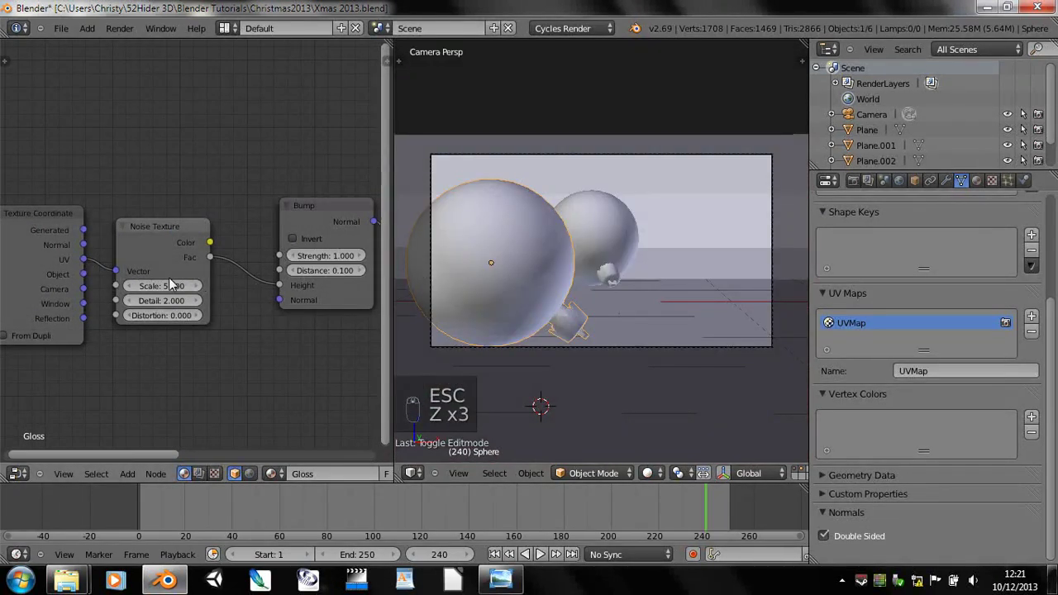
pyautogui.scroll(-3, 172, 283)
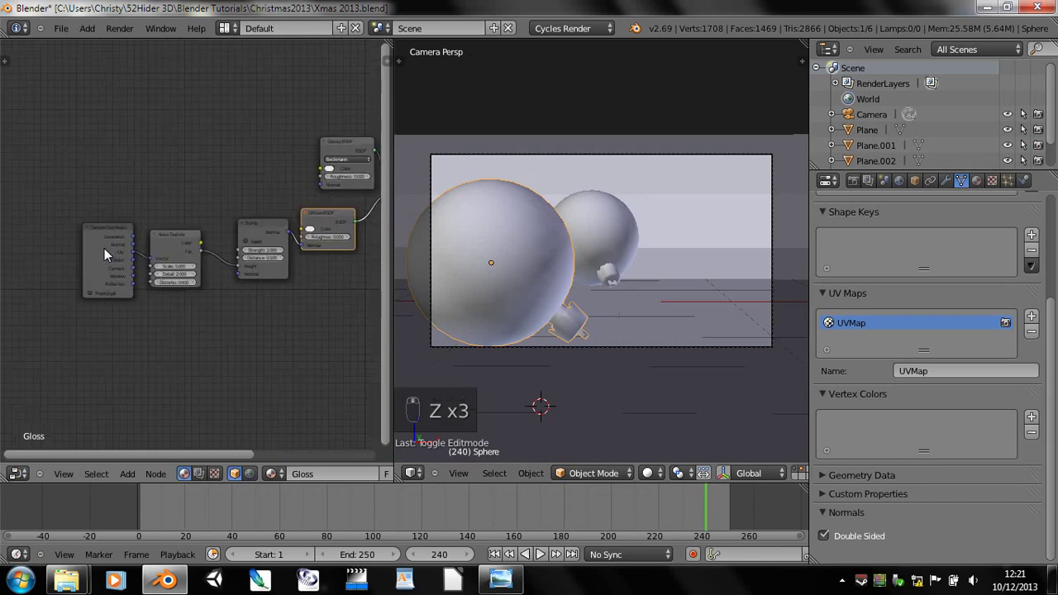
pyautogui.moveTo(307, 223); pyautogui.dragTo(317, 234)
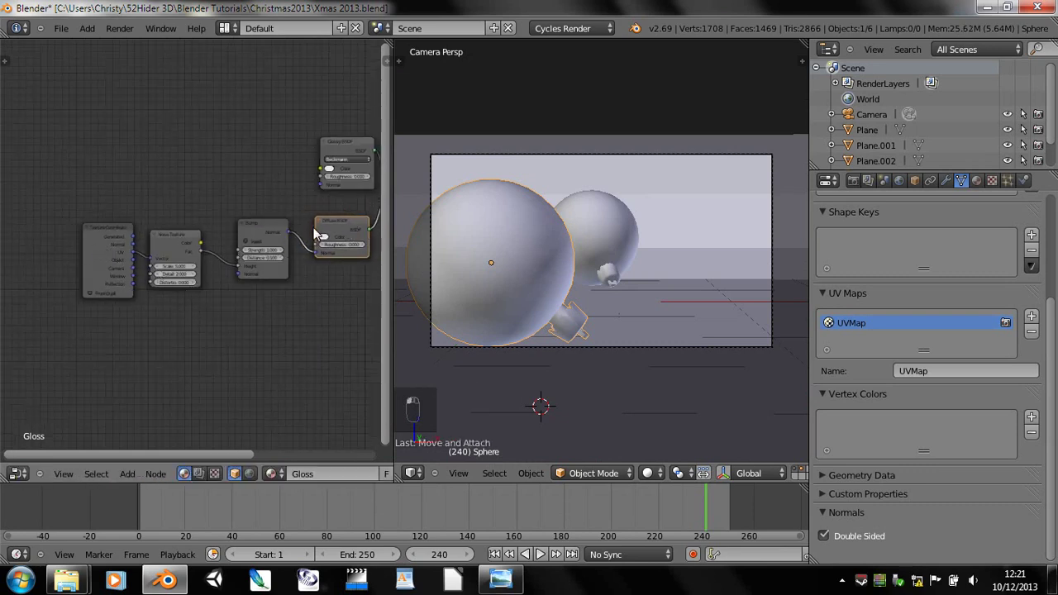
pyautogui.moveTo(85, 255); pyautogui.dragTo(24, 256)
pyautogui.scroll(-1, 235, 362)
# - Add a Mapping node and insert it between the Texture Coordinate and Noise Texture nodes
pyautogui.hotkey('shift', 'a')
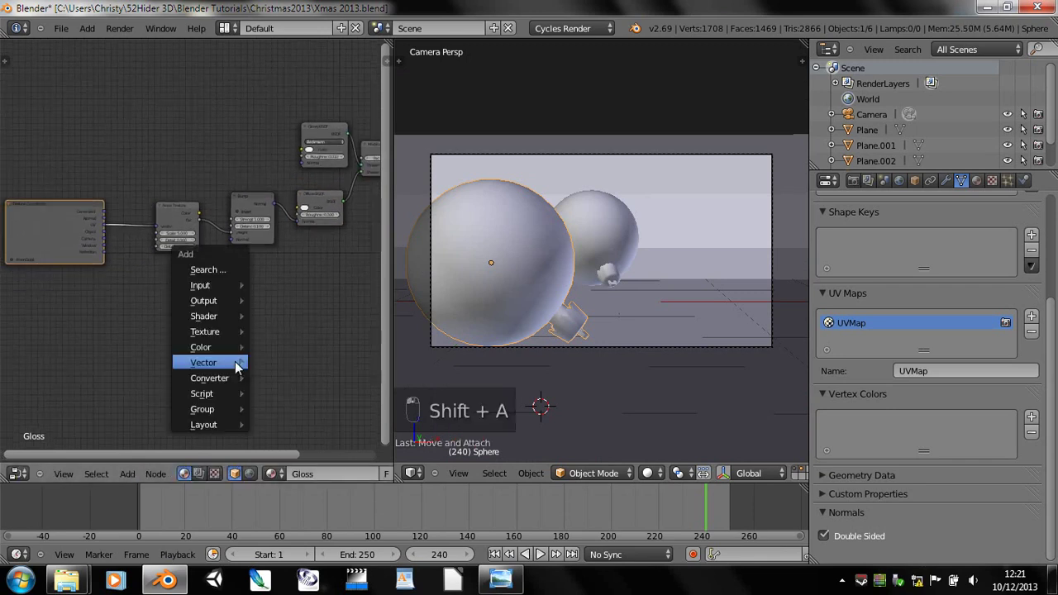
pyautogui.moveTo(218, 291)
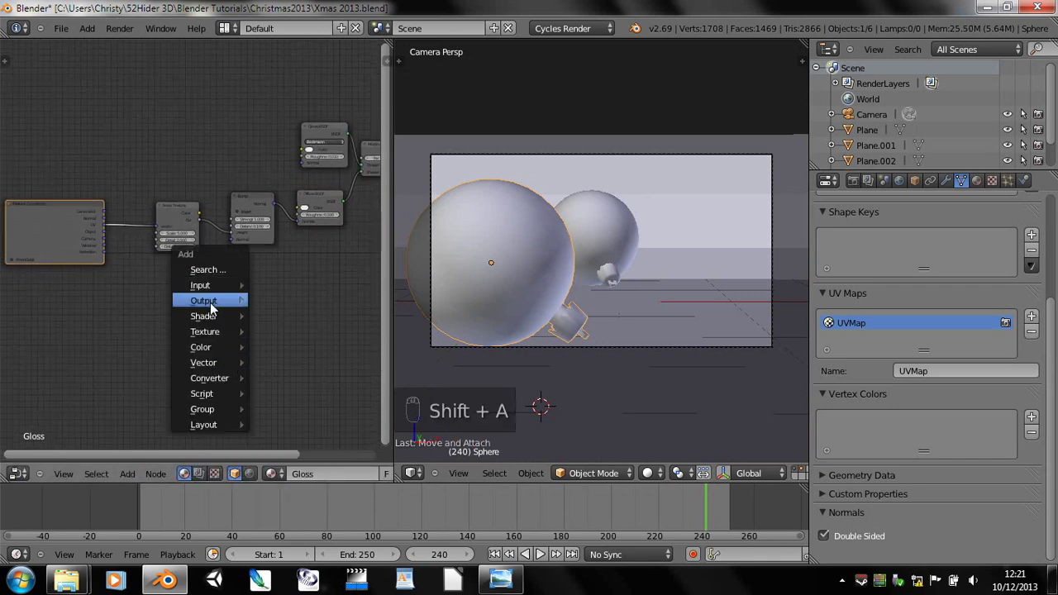
pyautogui.moveTo(208, 330)
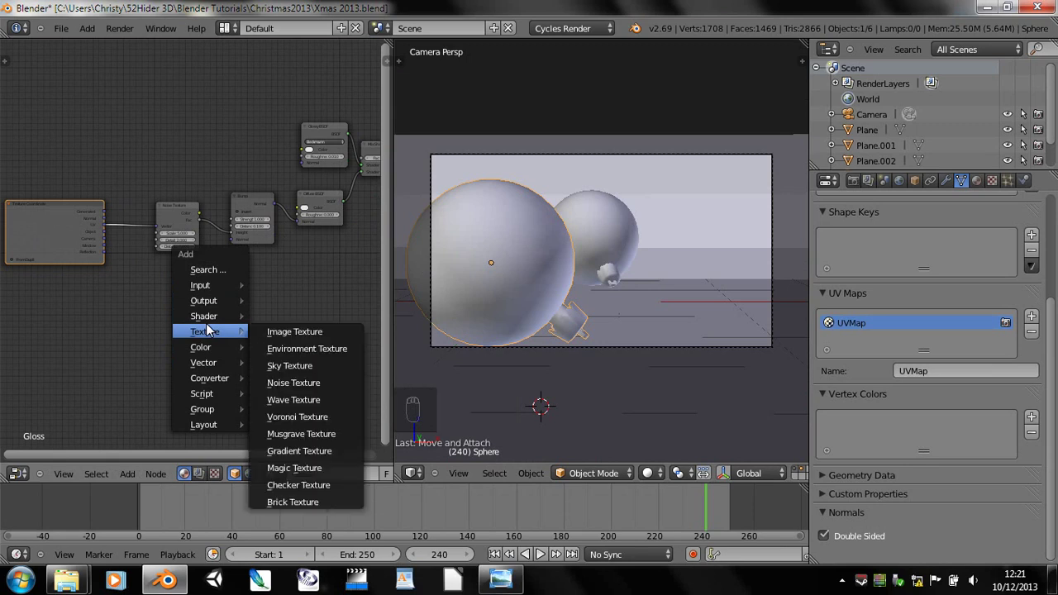
pyautogui.moveTo(201, 348)
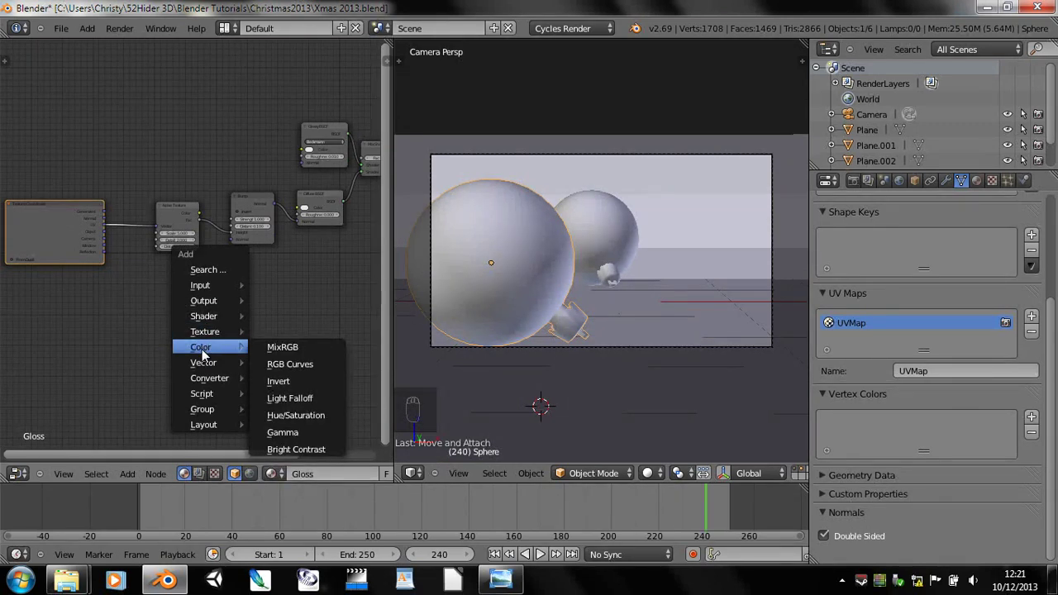
pyautogui.click(308, 365)
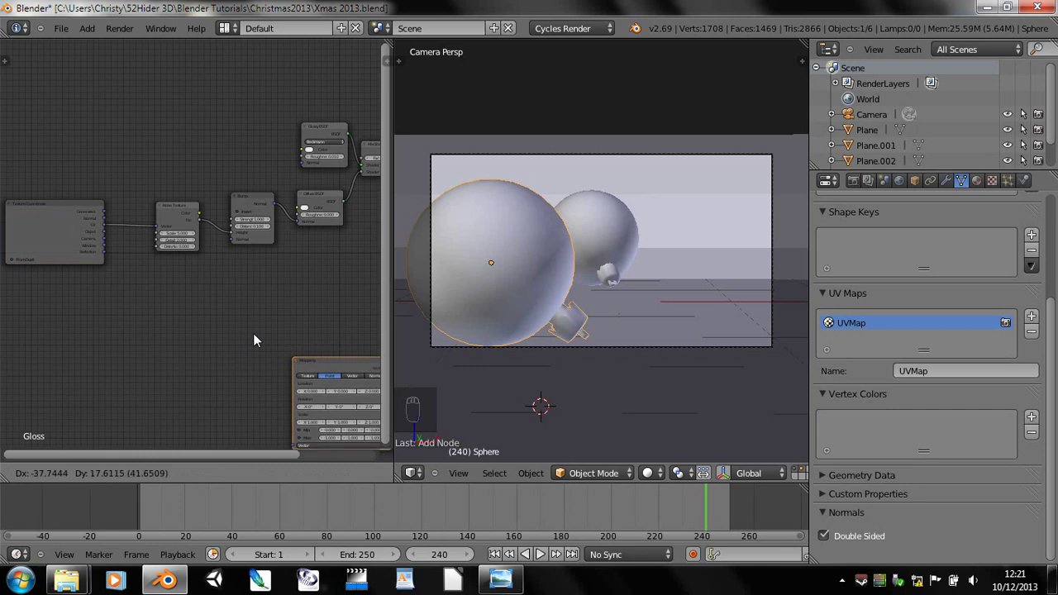
pyautogui.click(129, 221)
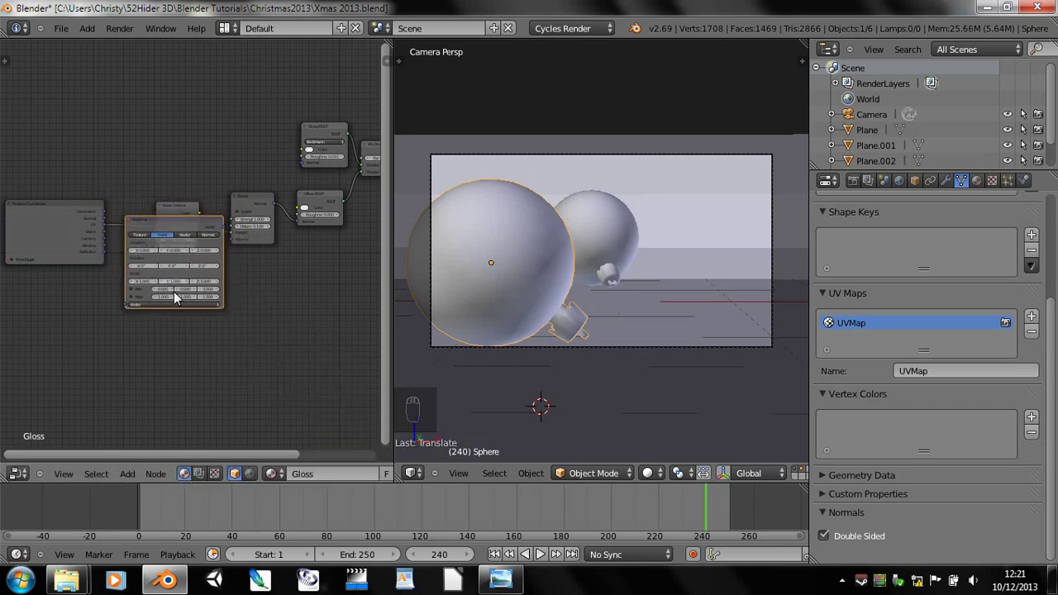
pyautogui.moveTo(174, 298); pyautogui.dragTo(316, 363, button='middle')
pyautogui.moveTo(116, 252); pyautogui.dragTo(33, 235)
pyautogui.moveTo(255, 249); pyautogui.dragTo(192, 258)
# - Set the Mapping node's scale to 25 on X, Y and Z
pyautogui.scroll(4, 192, 261)
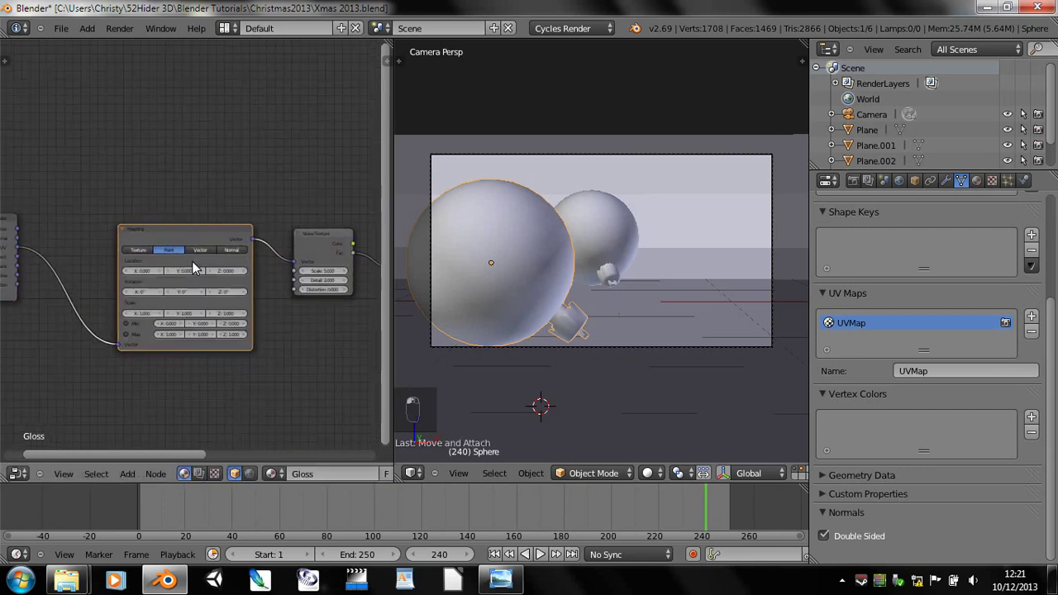
pyautogui.click(138, 291)
pyautogui.click(133, 291)
pyautogui.write('2')
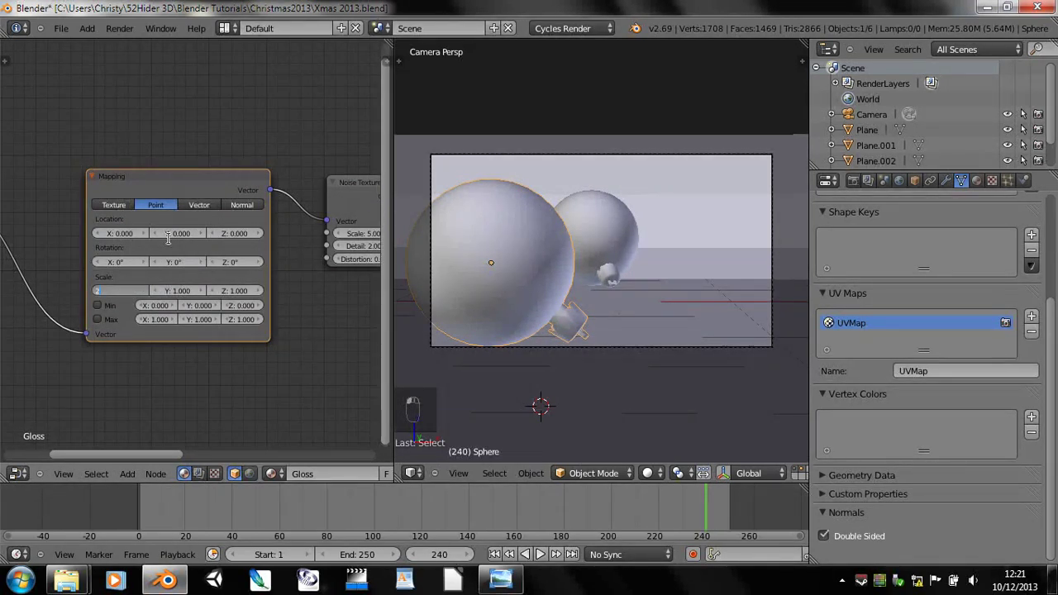
pyautogui.write('5')
pyautogui.press('Tab')
pyautogui.write('25')
pyautogui.press('Tab')
pyautogui.write('25')
pyautogui.press('Return')
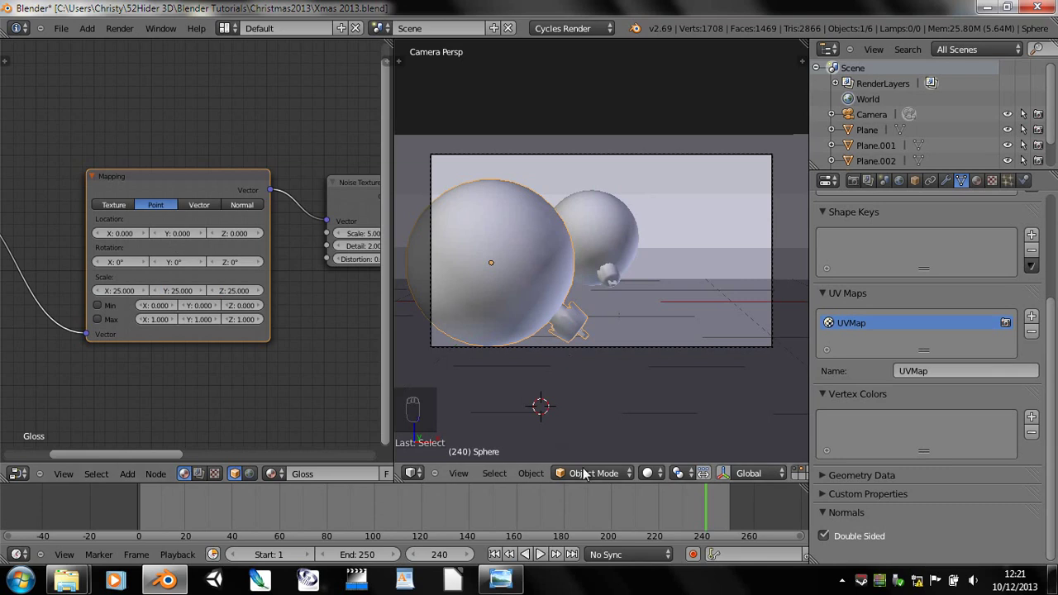
# - Preview the baubles in rendered shading and look closely at the bump on their surface
pyautogui.click(647, 473)
pyautogui.click(653, 372)
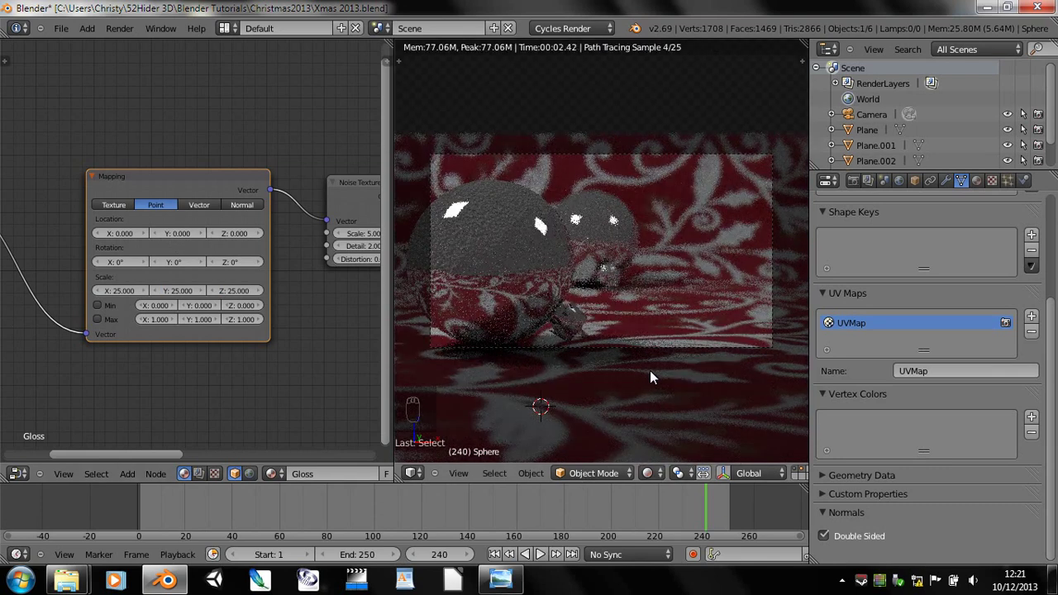
pyautogui.scroll(3, 484, 263)
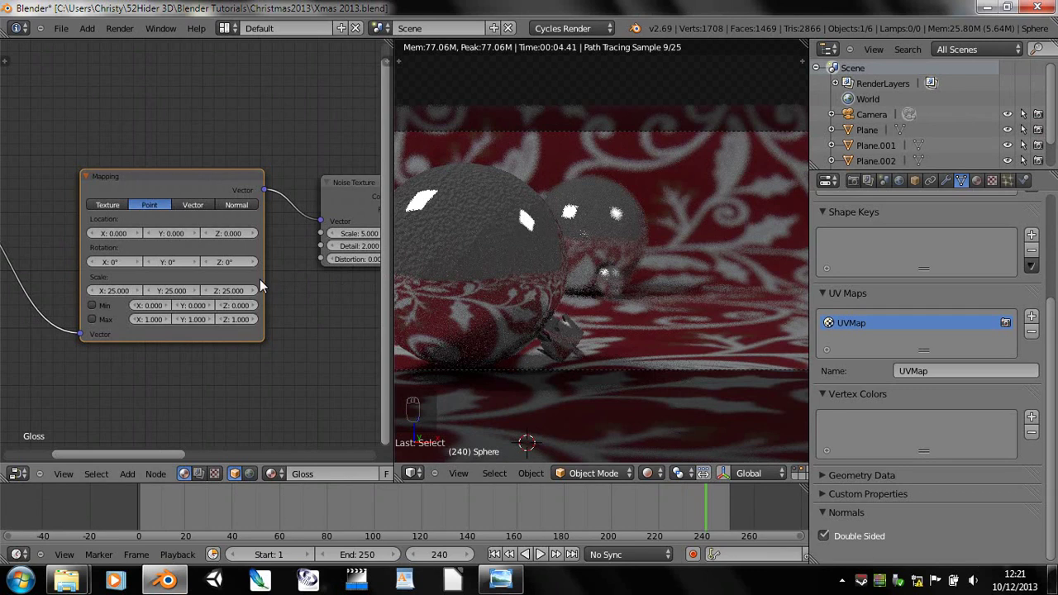
# - Set the Mapping node's scale to 10 on X, Y and Z
pyautogui.click(111, 290)
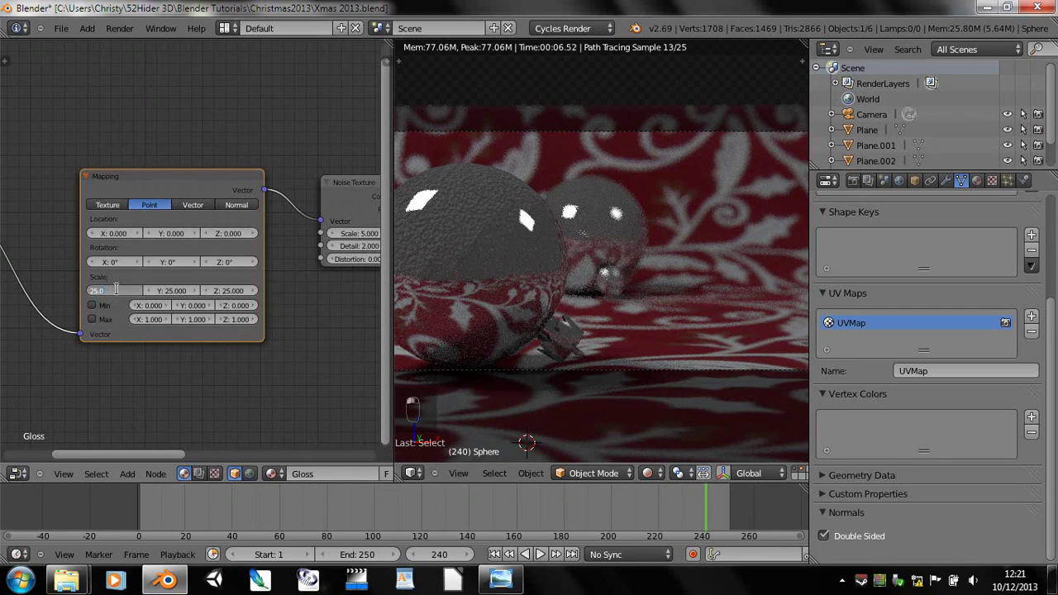
pyautogui.press('BackSpace')
pyautogui.press('BackSpace')
pyautogui.press('BackSpace')
pyautogui.press('BackSpace')
pyautogui.press('BackSpace')
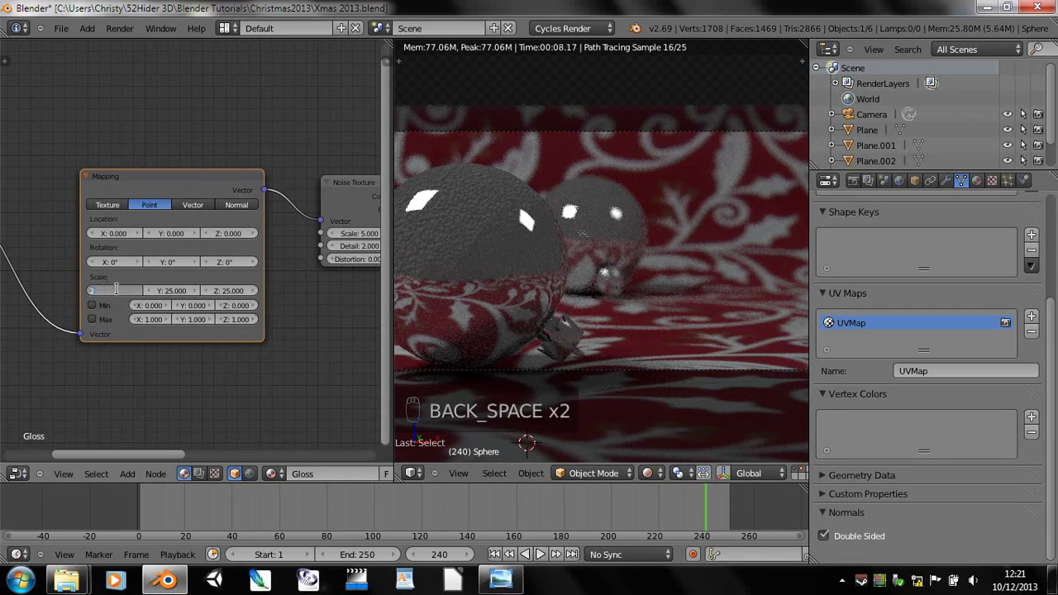
pyautogui.write('10')
pyautogui.press('Tab')
pyautogui.write('10')
pyautogui.press('Tab')
pyautogui.write('10')
pyautogui.press('Return')
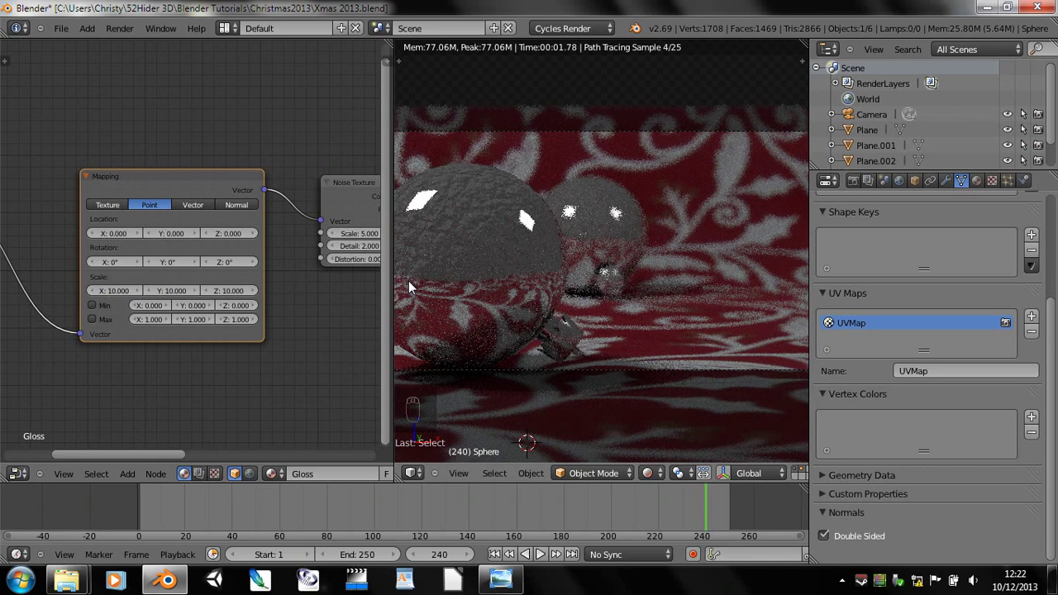
# - Switch the viewport to wireframe and set the Bump node's strength to 0.1
pyautogui.press('z')
pyautogui.press('z')
pyautogui.press('z')
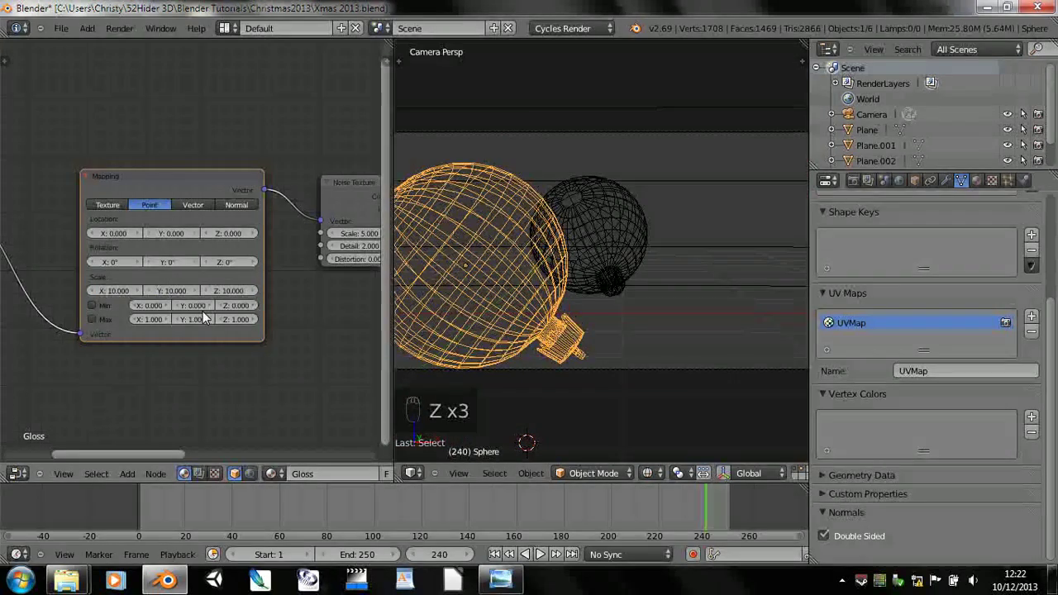
pyautogui.moveTo(286, 316); pyautogui.dragTo(37, 326, button='middle')
pyautogui.scroll(2, 180, 303)
pyautogui.click(270, 207)
pyautogui.write('0.1')
pyautogui.press('Return')
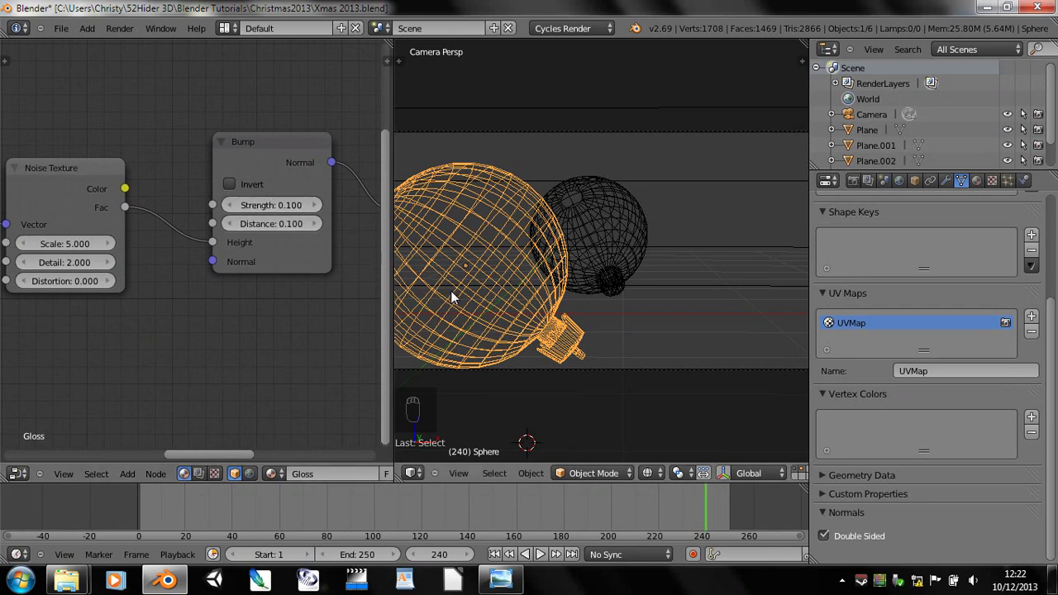
# - Start a render of the frame to check the softened bump, and return to the 3D view
pyautogui.press('F12')
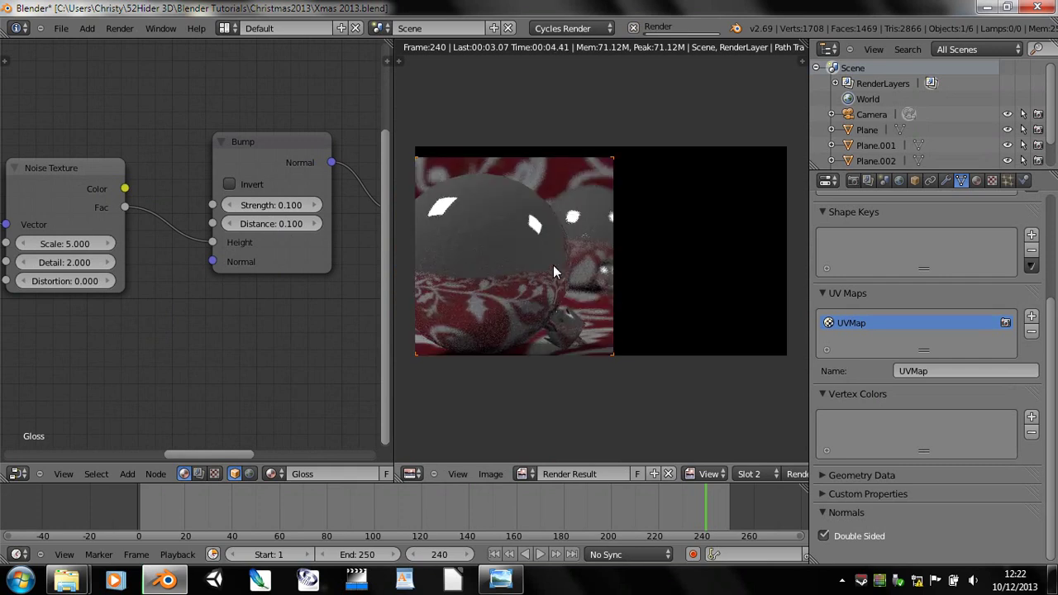
pyautogui.press('Escape')
pyautogui.press('Escape')
# - Link the Bump node's Normal output to the Glossy BSDF's Normal input as well and preview it in rendered shading
pyautogui.moveTo(324, 287); pyautogui.dragTo(143, 397, button='middle')
pyautogui.moveTo(181, 263); pyautogui.dragTo(232, 163)
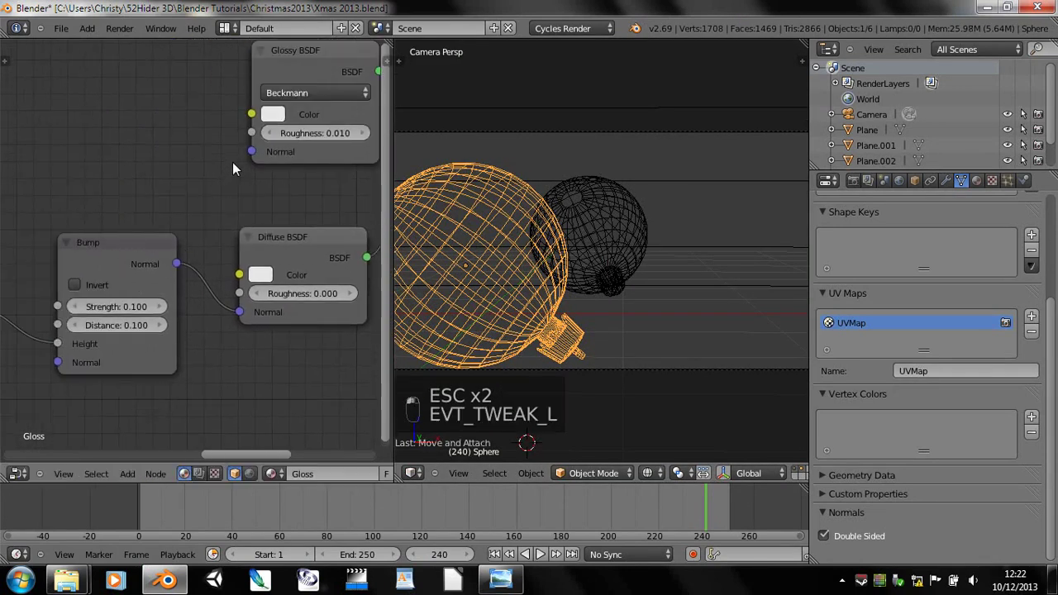
pyautogui.moveTo(177, 267); pyautogui.dragTo(229, 182)
pyautogui.moveTo(192, 264); pyautogui.dragTo(213, 193)
pyautogui.moveTo(173, 280); pyautogui.dragTo(252, 154)
pyautogui.click(257, 149)
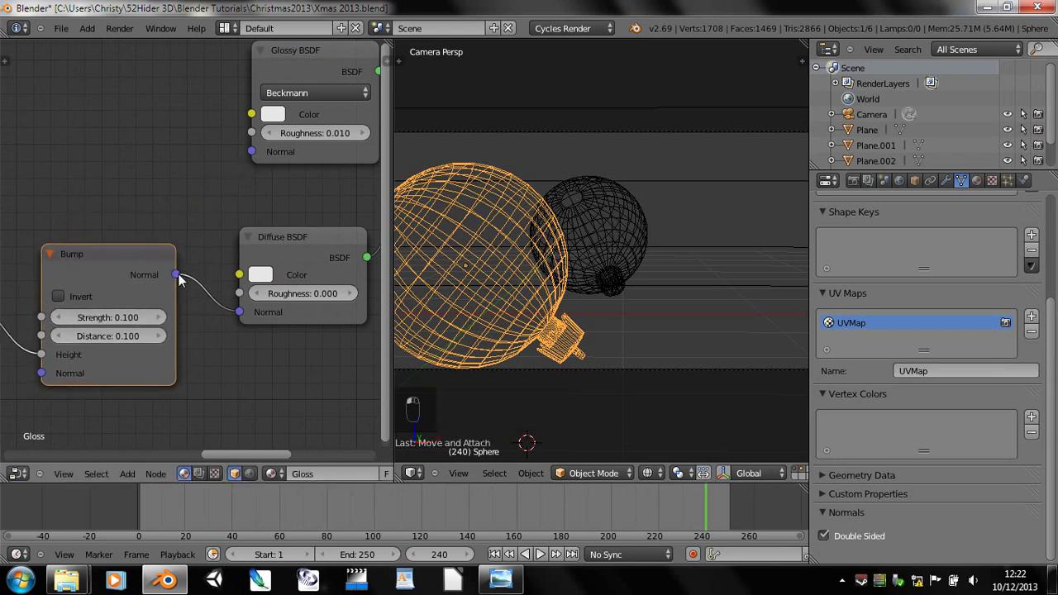
pyautogui.moveTo(203, 234); pyautogui.dragTo(243, 151)
pyautogui.moveTo(177, 275); pyautogui.dragTo(262, 162)
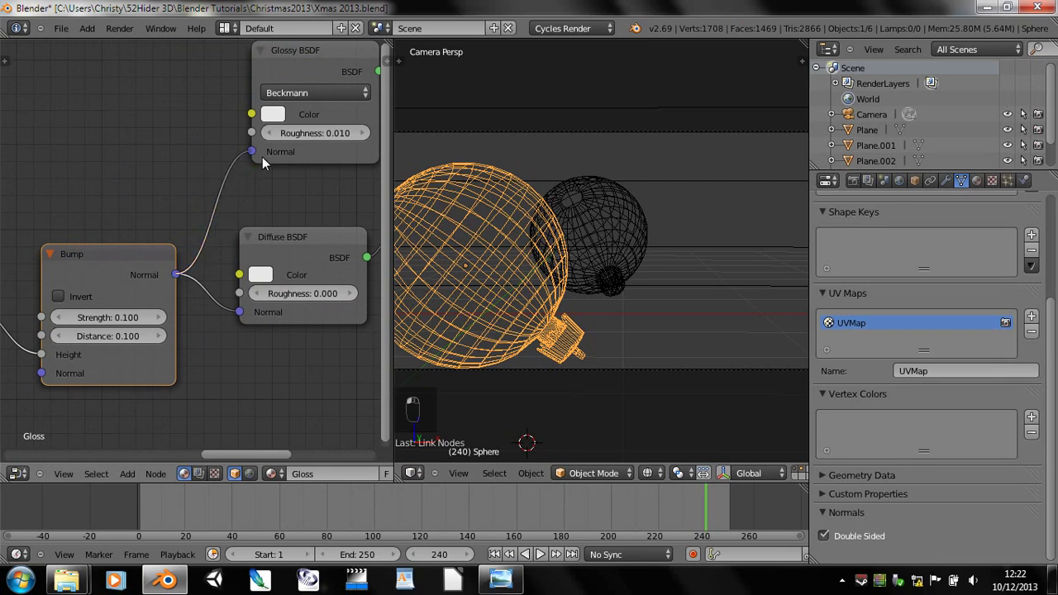
pyautogui.click(649, 473)
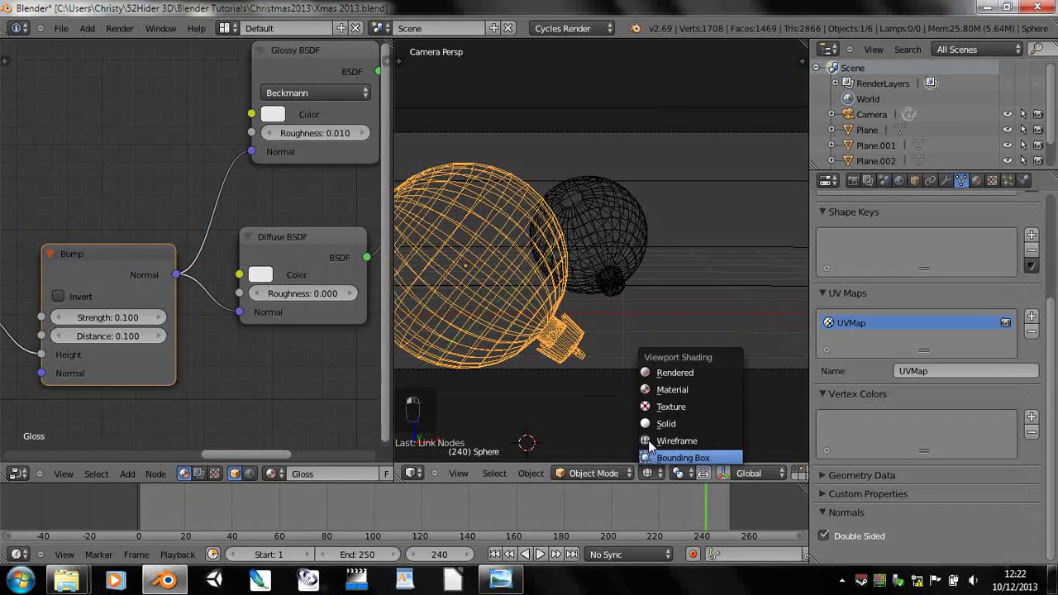
pyautogui.click(654, 377)
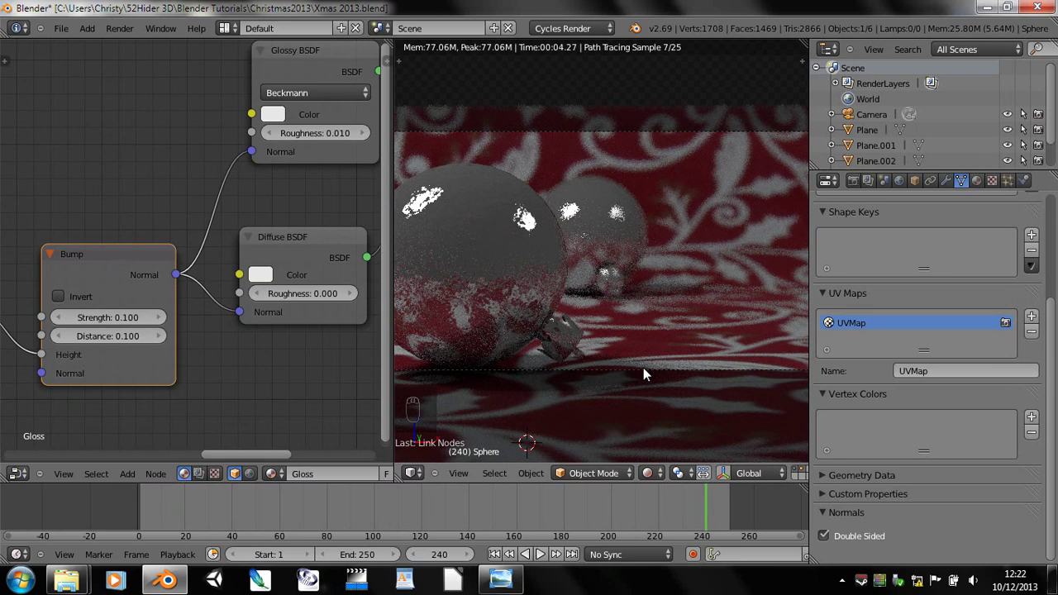
# - Set the Bump node's strength to 0.05 and the Mix Shader's factor to 0.11
pyautogui.click(122, 315)
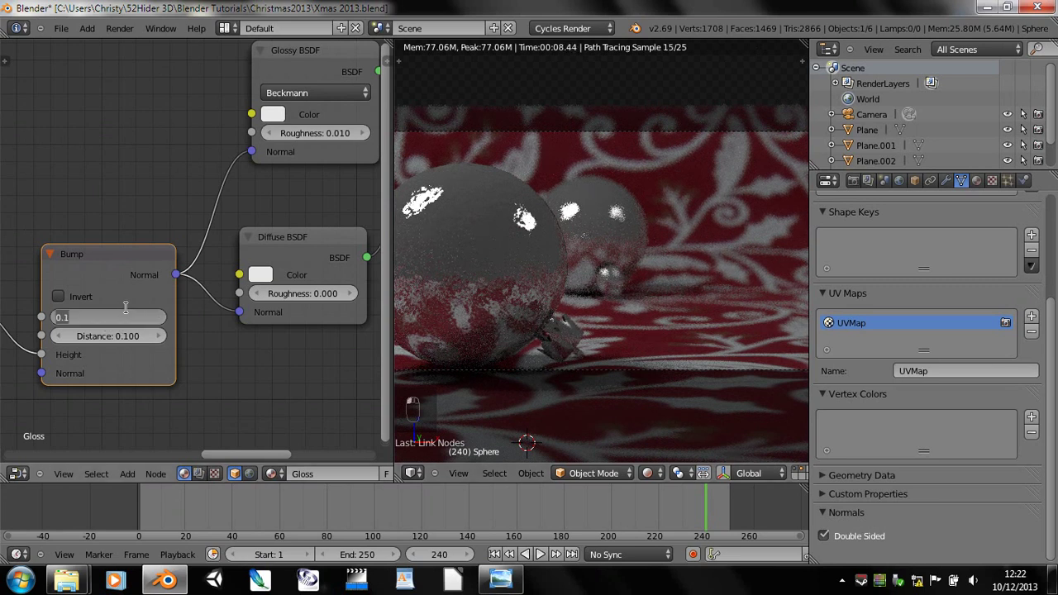
pyautogui.write('0.05')
pyautogui.press('Return')
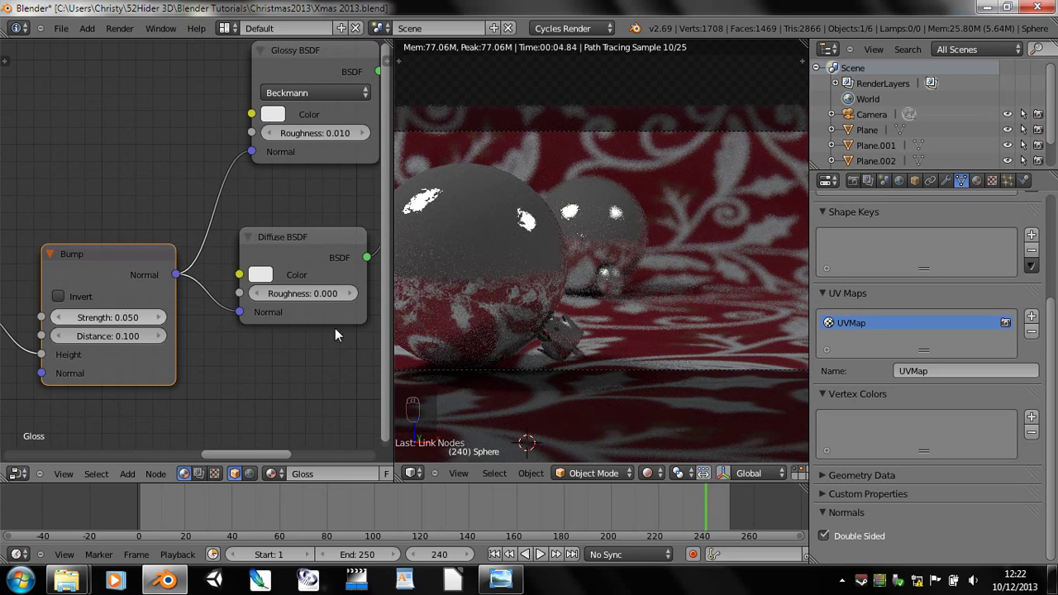
pyautogui.moveTo(218, 358); pyautogui.dragTo(115, 373, button='middle')
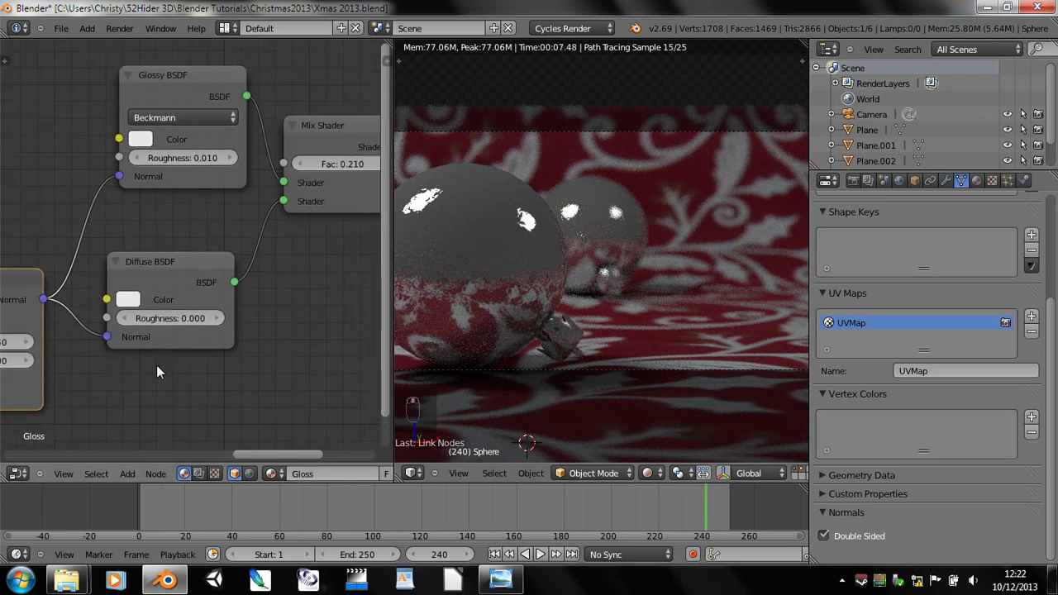
pyautogui.click(309, 160)
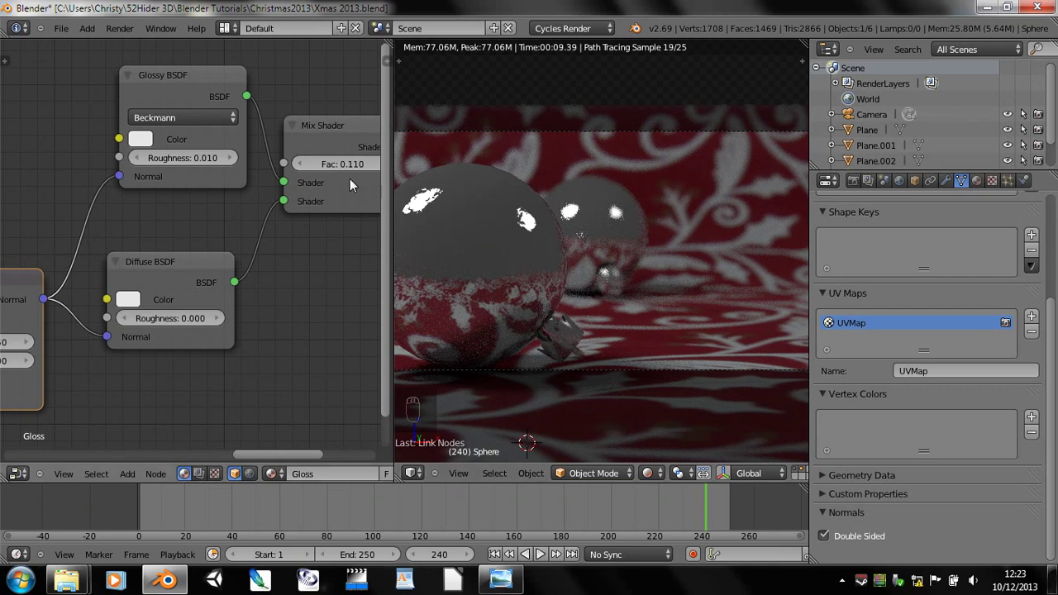
# - Switch the Bump node's strength between 0 and 0.1 to compare the rendered reflections, leaving it at 0
pyautogui.moveTo(210, 363); pyautogui.dragTo(217, 343, button='middle')
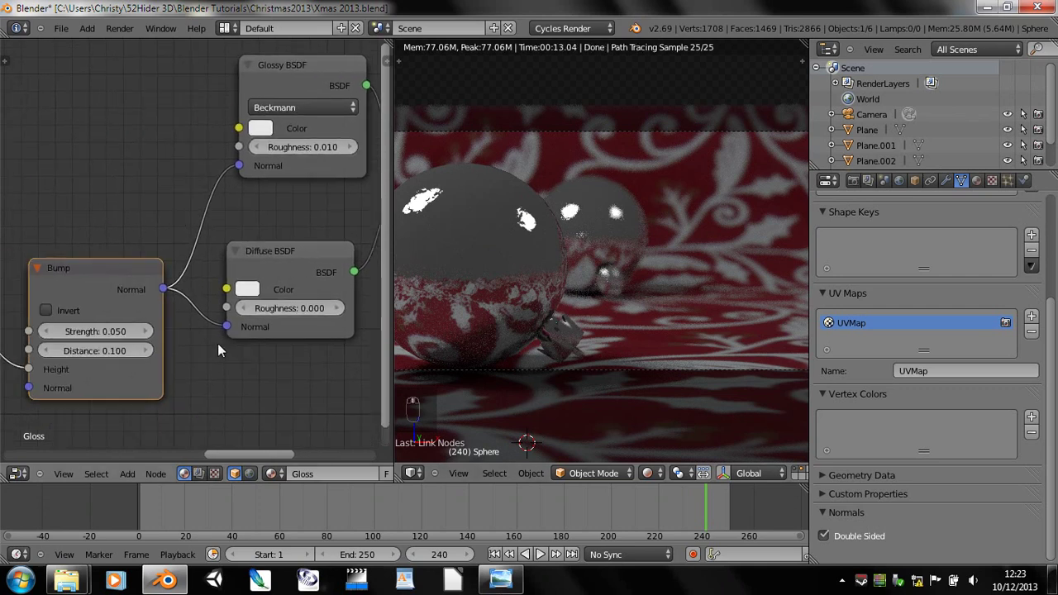
pyautogui.click(105, 331)
pyautogui.write('0.0')
pyautogui.press('Return')
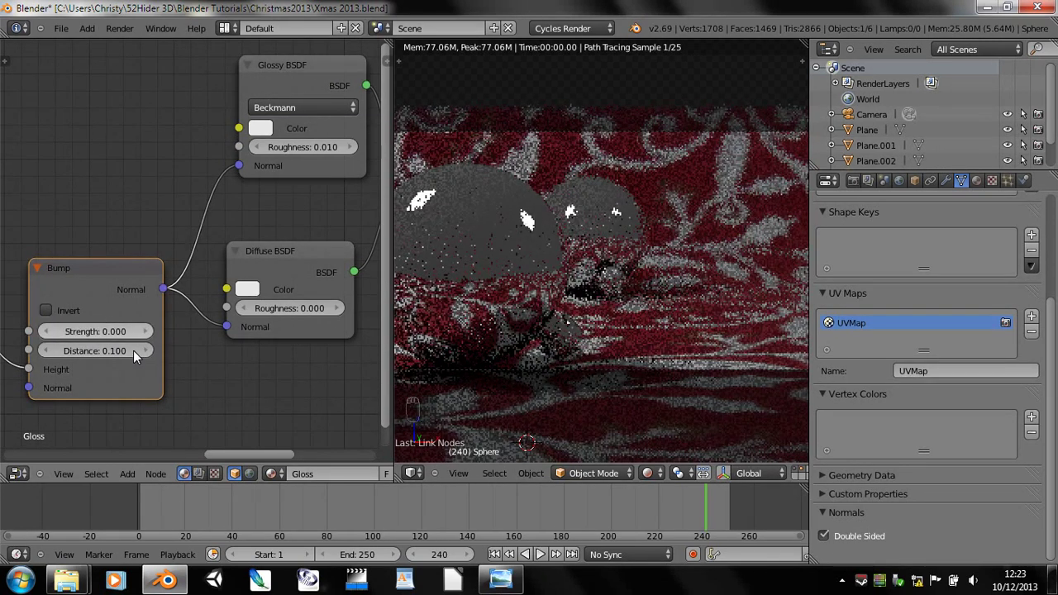
pyautogui.click(121, 331)
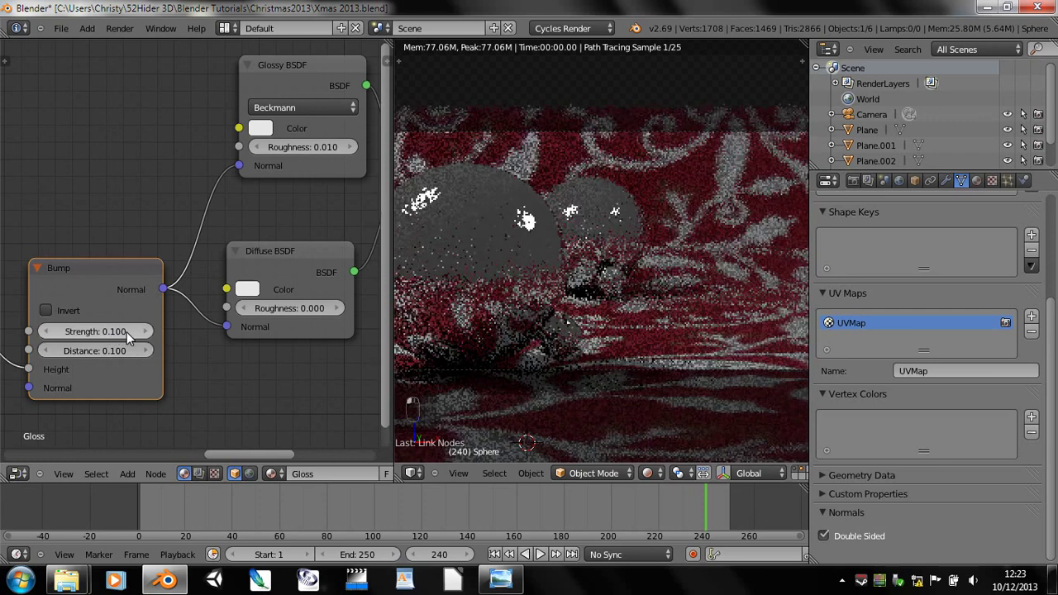
pyautogui.click(119, 332)
pyautogui.click(41, 333)
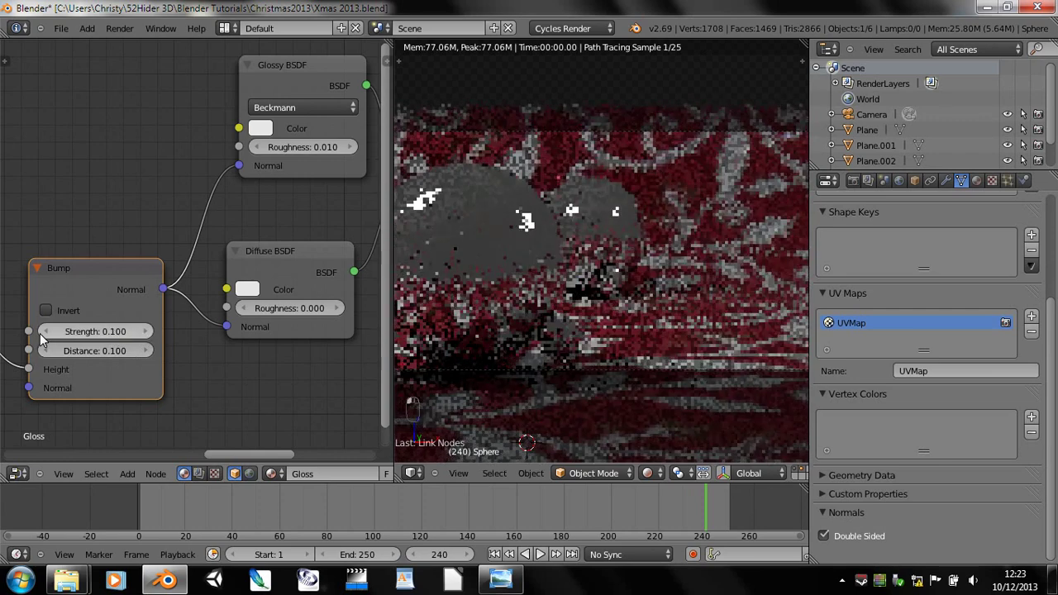
pyautogui.click(43, 333)
pyautogui.click(86, 400)
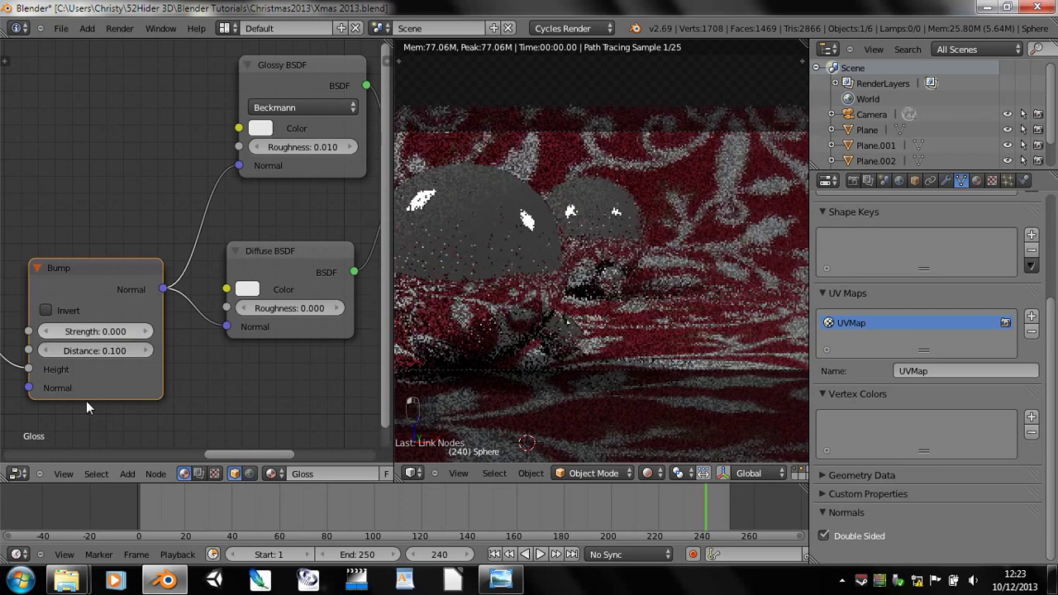
# - Set the Bump node's strength to 0.01 and preview the baubles in the rendered camera view
pyautogui.click(104, 333)
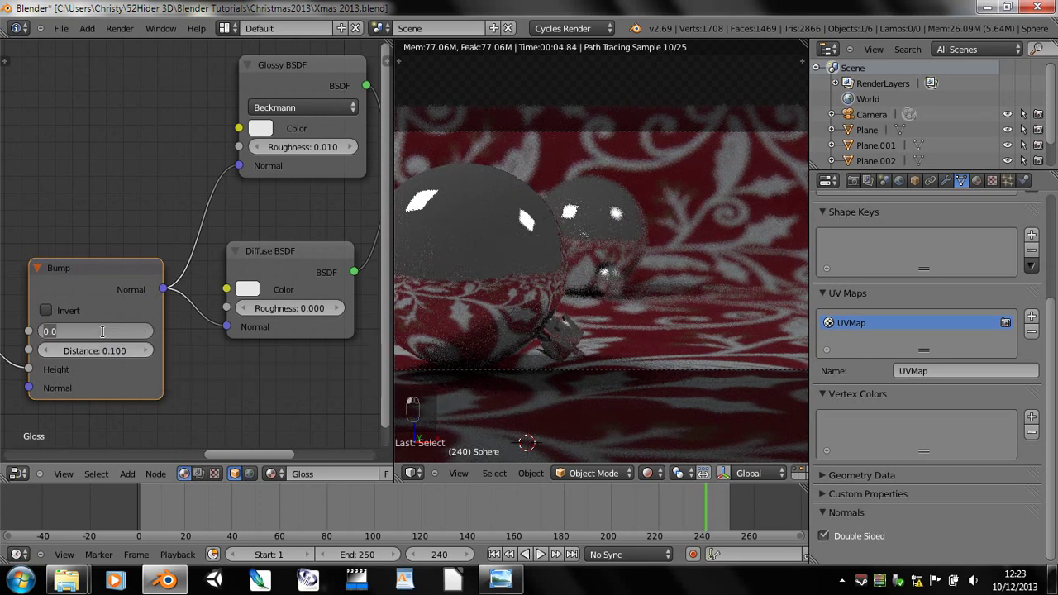
pyautogui.write('0.01')
pyautogui.press('Return')
pyautogui.press('KP_Decimal')
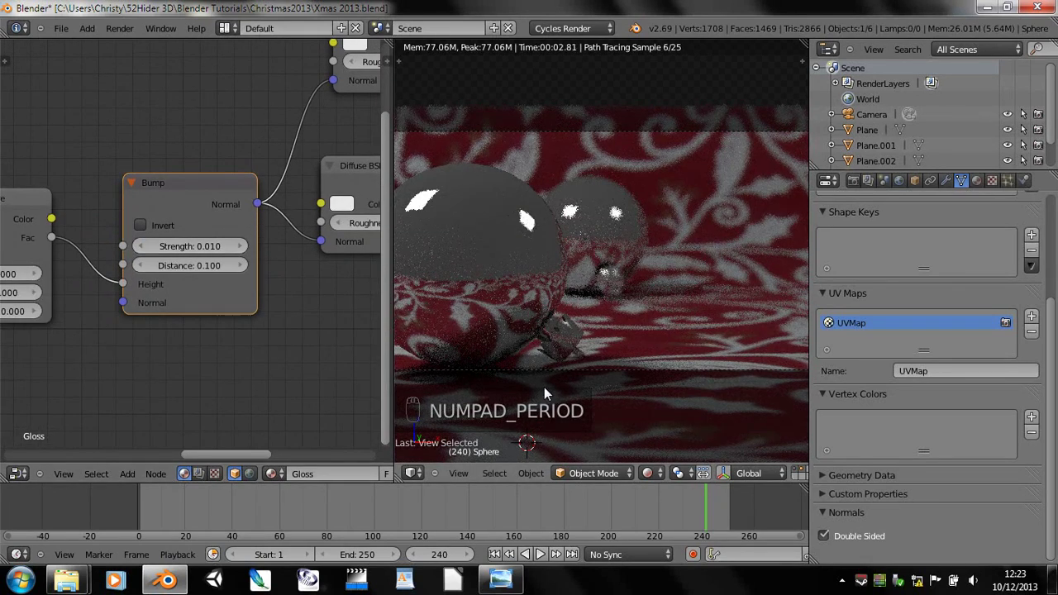
# - Return the 3D view to solid shading outside the camera and save the file
pyautogui.press('z')
pyautogui.press('z')
pyautogui.press('z')
pyautogui.hotkey('ctrl', 's')
pyautogui.click(573, 328)
pyautogui.moveTo(574, 327); pyautogui.dragTo(578, 371, button='middle')
pyautogui.scroll(-4, 577, 362)
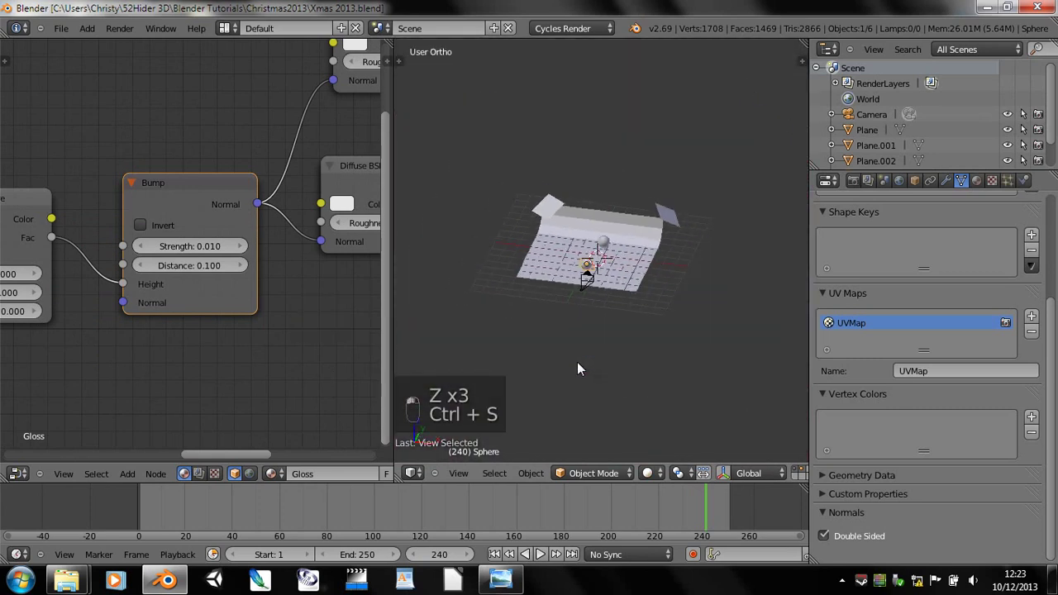
pyautogui.hotkey('ctrl', 's')
pyautogui.click(587, 360)
pyautogui.moveTo(685, 361); pyautogui.dragTo(539, 418, button='middle')
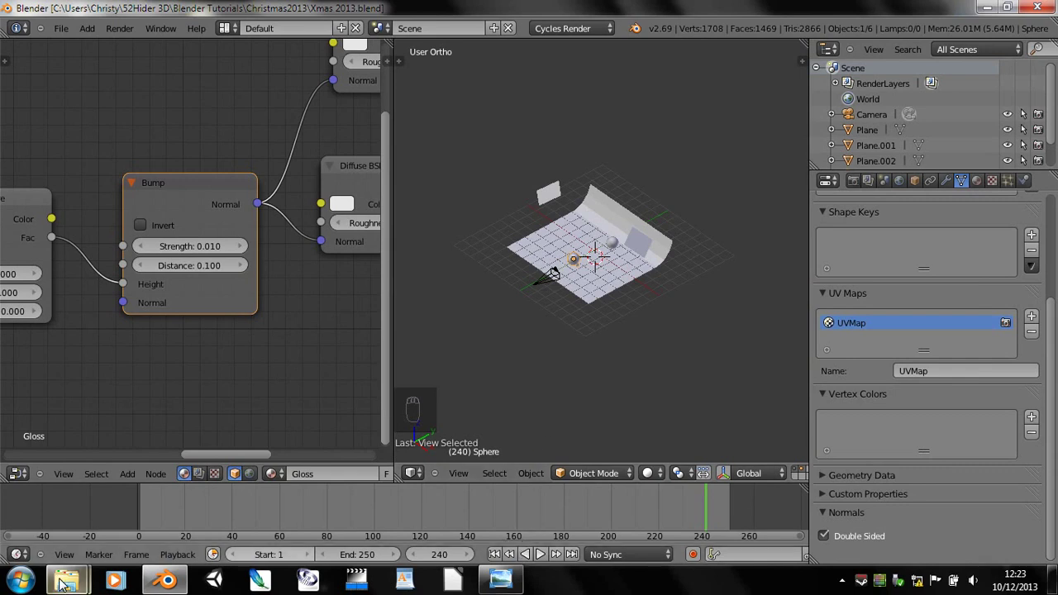
# - In the file explorer, find the room photo IMG_0312.JPG in the 100CANON folder and copy it into the Christmas2013 folder
pyautogui.moveTo(62, 584)
pyautogui.click(109, 515)
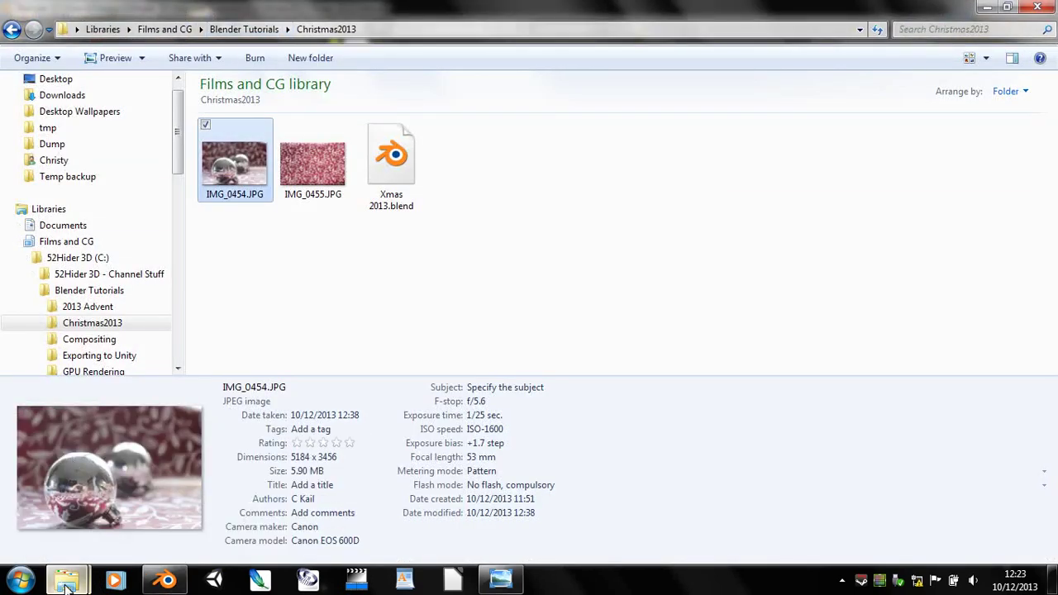
pyautogui.moveTo(66, 584)
pyautogui.click(276, 505)
pyautogui.scroll(-8, 485, 219)
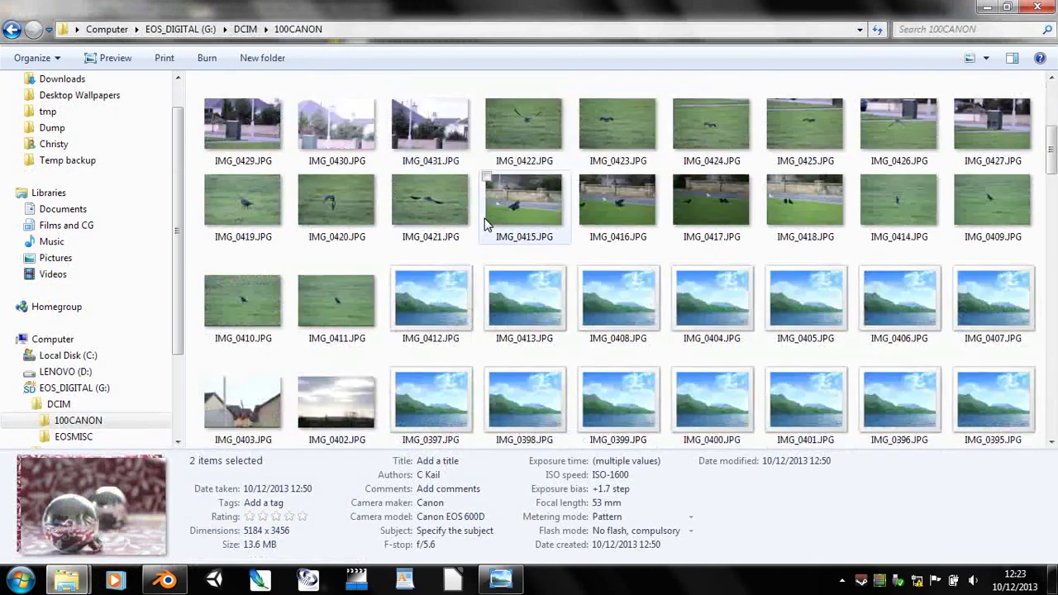
pyautogui.scroll(-10, 486, 223)
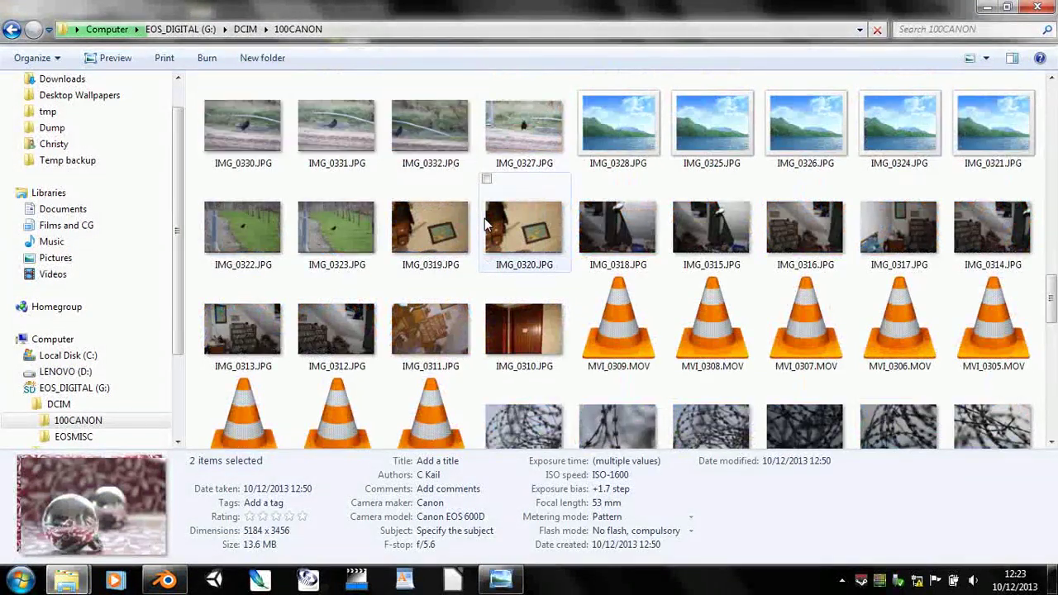
pyautogui.scroll(5, 486, 224)
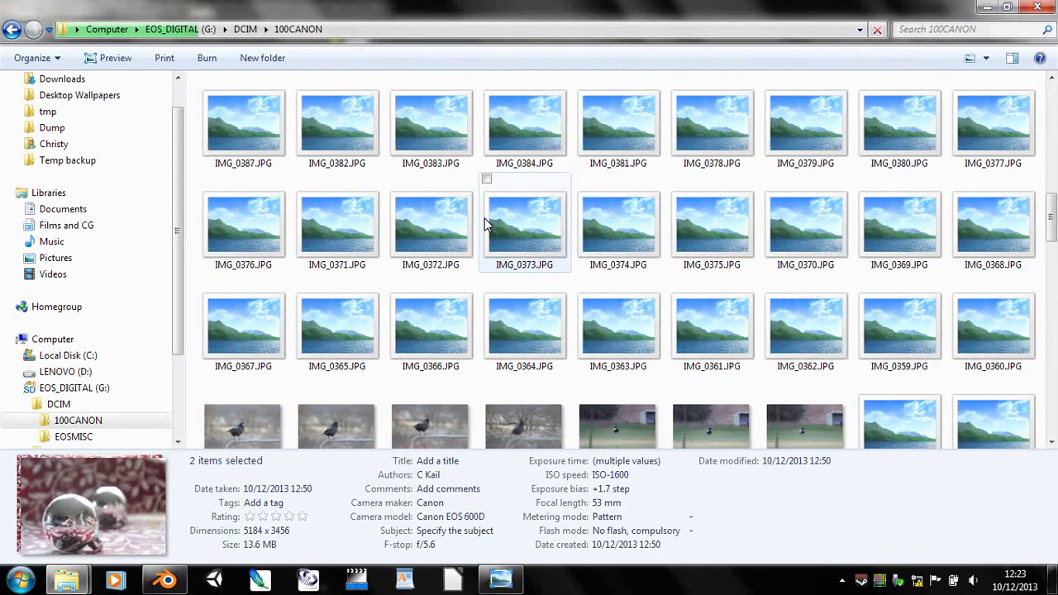
pyautogui.scroll(5, 486, 223)
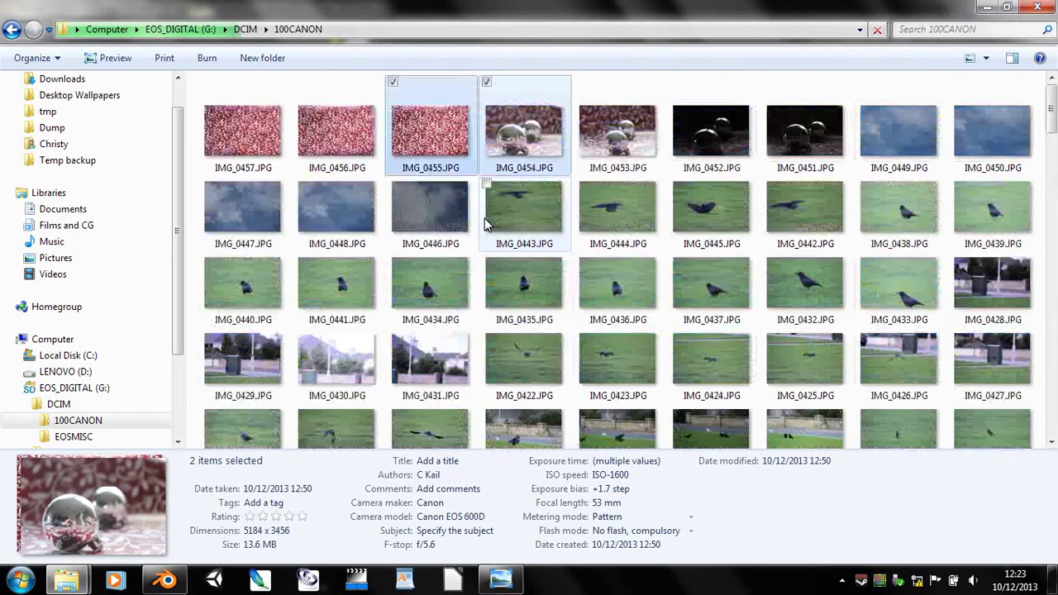
pyautogui.scroll(-8, 485, 218)
pyautogui.scroll(-5, 485, 219)
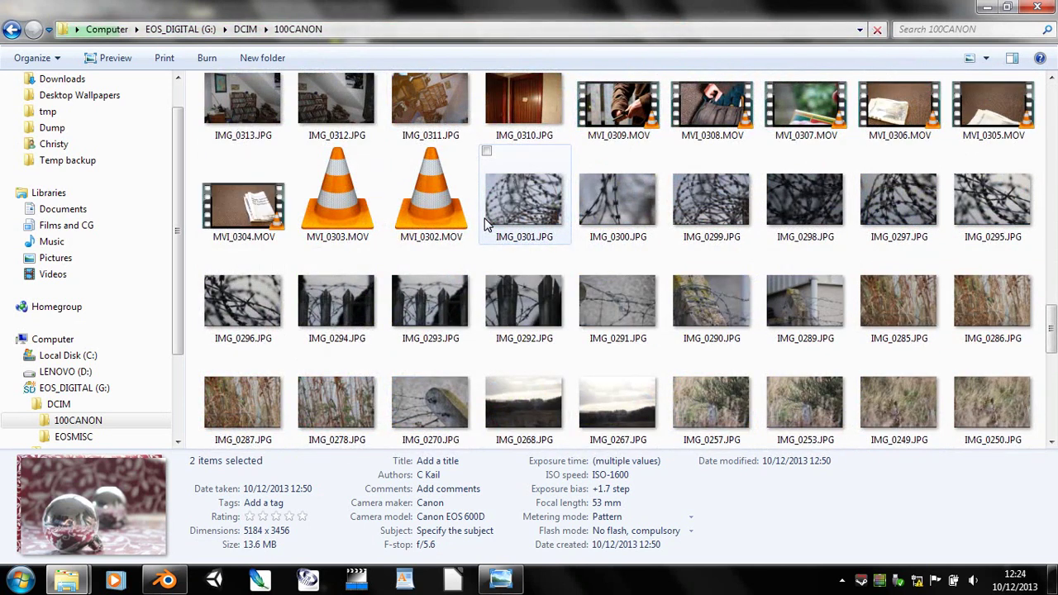
pyautogui.click(340, 104)
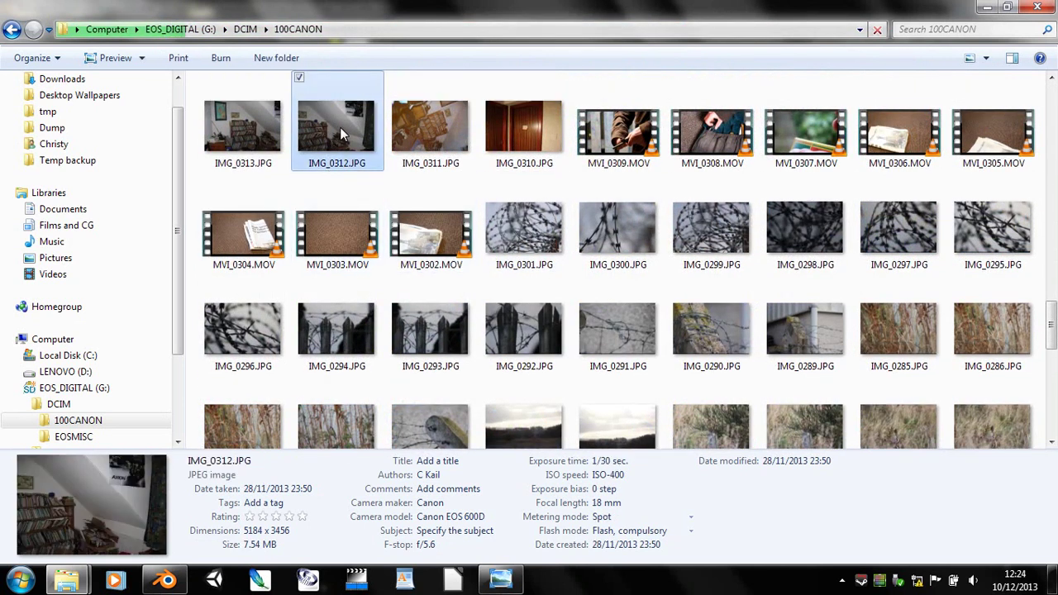
pyautogui.moveTo(341, 128); pyautogui.dragTo(442, 312)
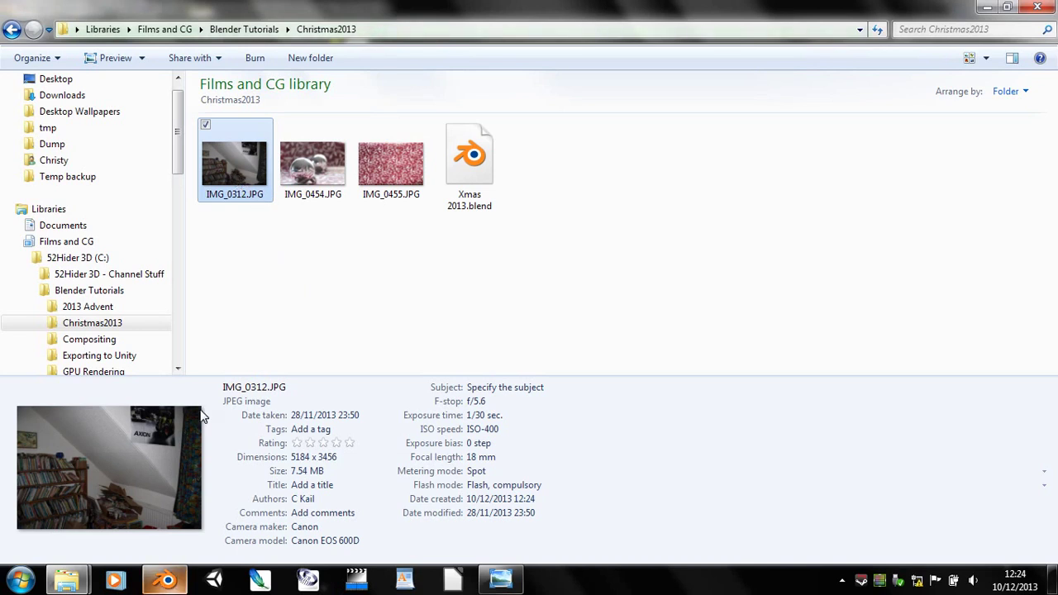
# - Switch back to Blender and import IMG_0312.JPG from the Christmas2013 folder as an image plane, browsing by thumbnails
pyautogui.click(167, 579)
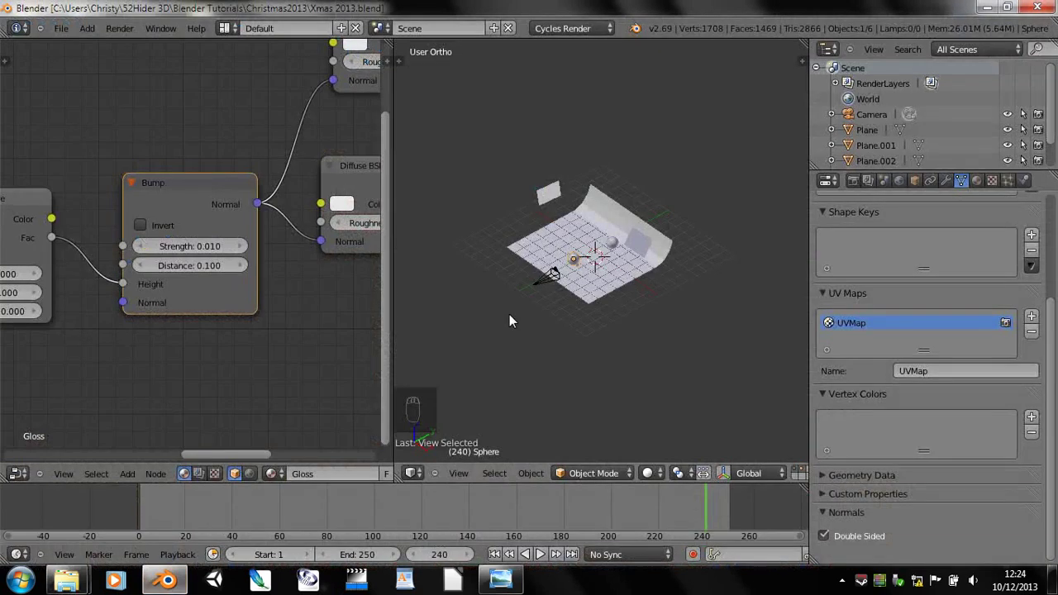
pyautogui.scroll(-2, 488, 223)
pyautogui.click(61, 29)
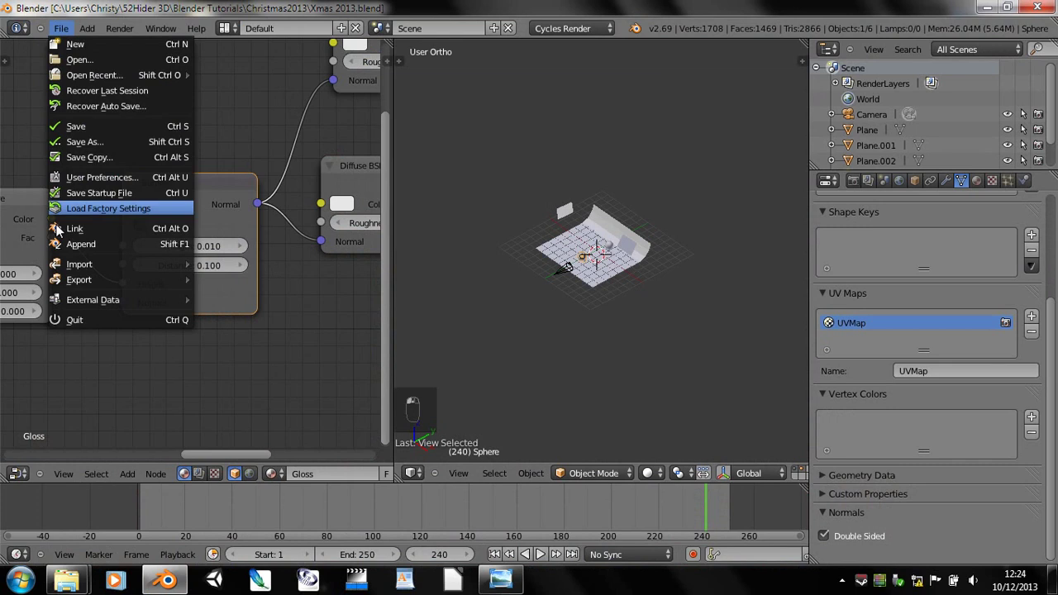
pyautogui.moveTo(59, 266)
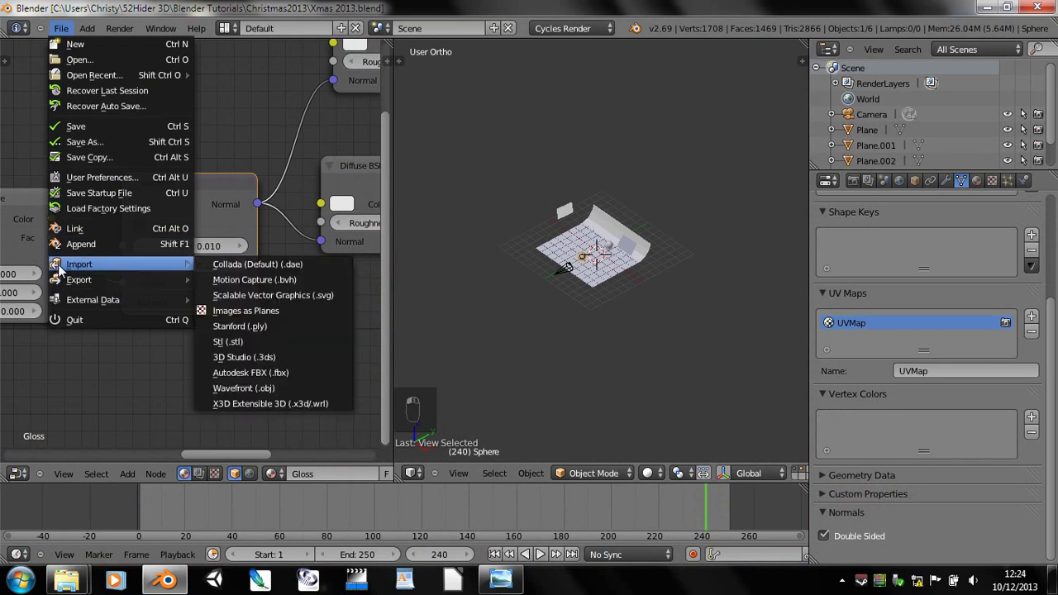
pyautogui.click(244, 311)
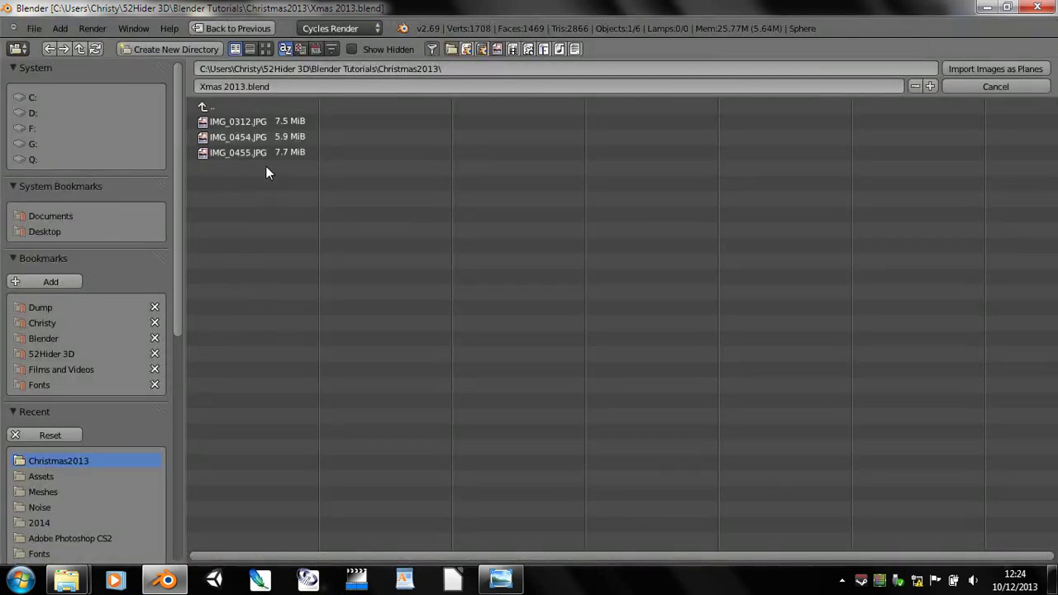
pyautogui.click(266, 49)
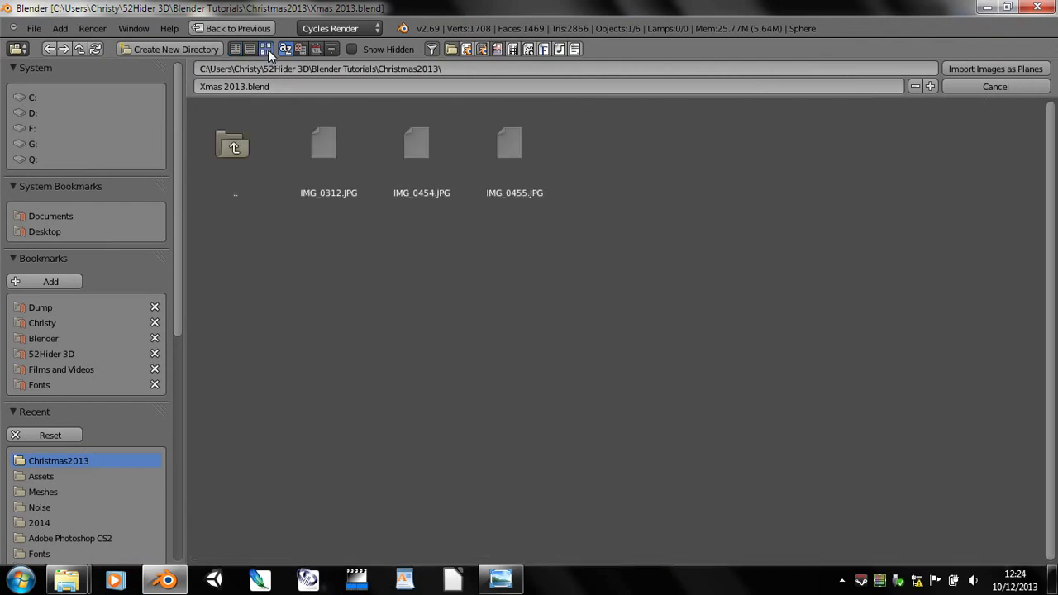
pyautogui.click(335, 178)
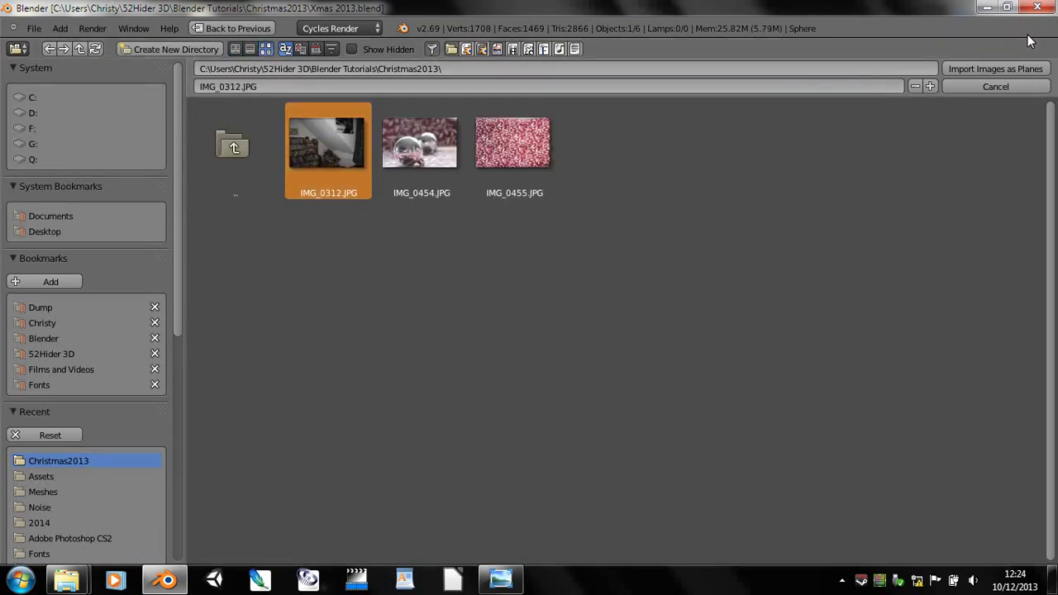
pyautogui.click(1007, 70)
pyautogui.scroll(-4, 650, 282)
pyautogui.scroll(15, 648, 281)
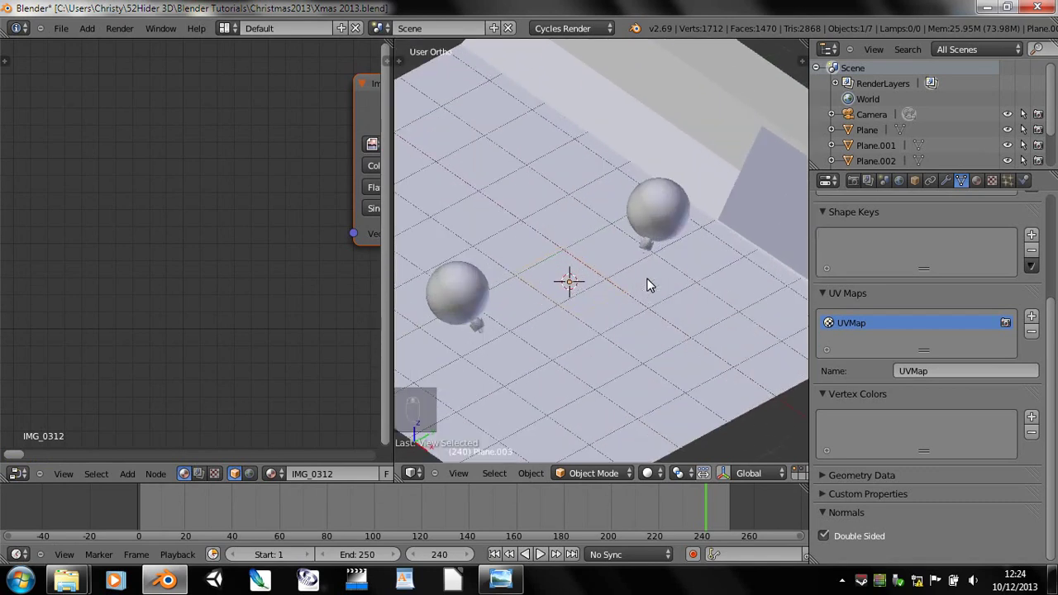
# - Show the scene in wireframe and scale up the imported image plane to cover most of the tablecloth's flat area
pyautogui.press('z')
pyautogui.scroll(-3, 636, 289)
pyautogui.press('s')
pyautogui.click(413, 397)
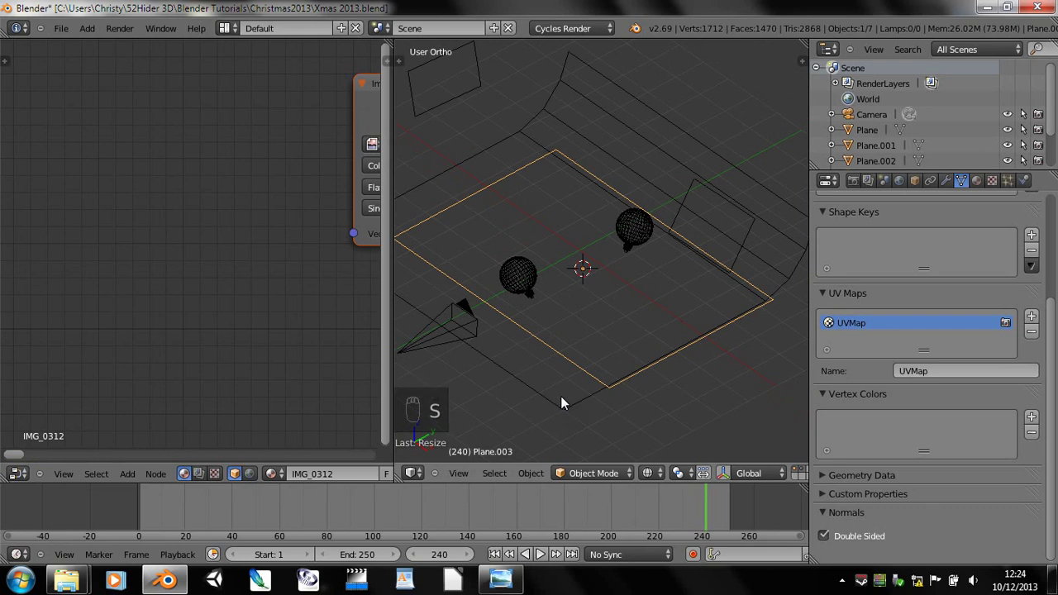
# - Switch to perspective and raise the image plane along the Z axis, well above the baubles
pyautogui.press('KP_5')
pyautogui.scroll(-3, 578, 414)
pyautogui.moveTo(604, 432); pyautogui.dragTo(649, 412, button='middle')
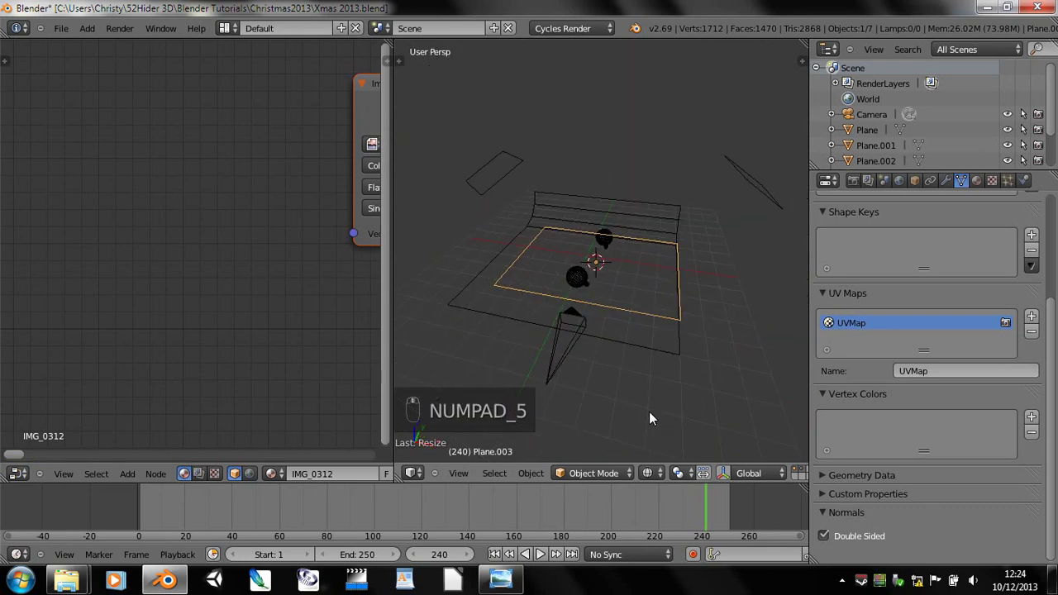
pyautogui.press('g')
pyautogui.press('z')
pyautogui.click(637, 354)
pyautogui.moveTo(571, 341); pyautogui.dragTo(489, 322, button='middle')
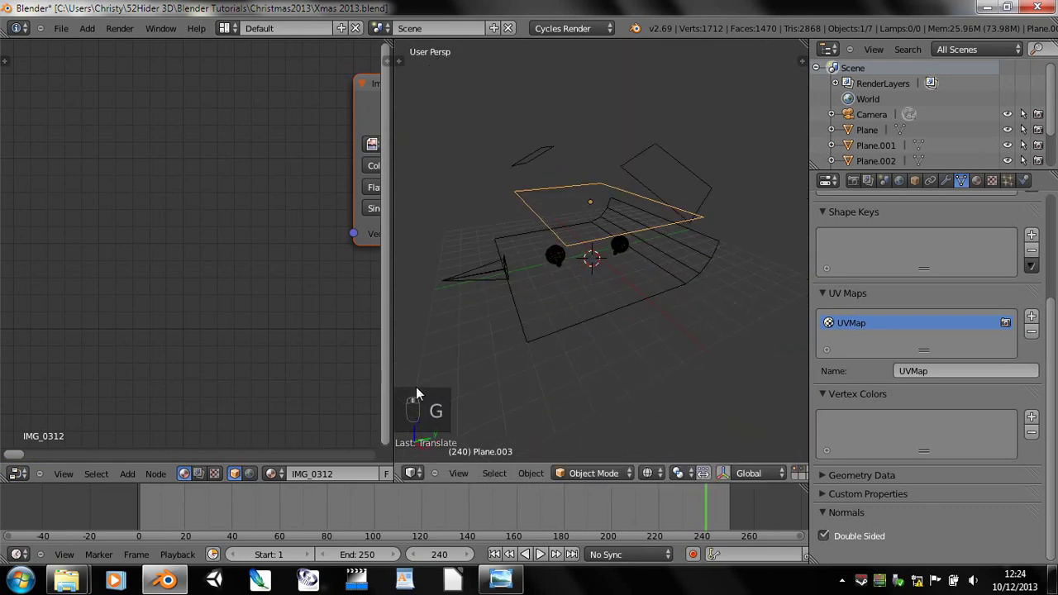
# - Set the viewport shading to Material and rotate the image plane -90 degrees in the right orthographic view to stand it upright
pyautogui.click(678, 470)
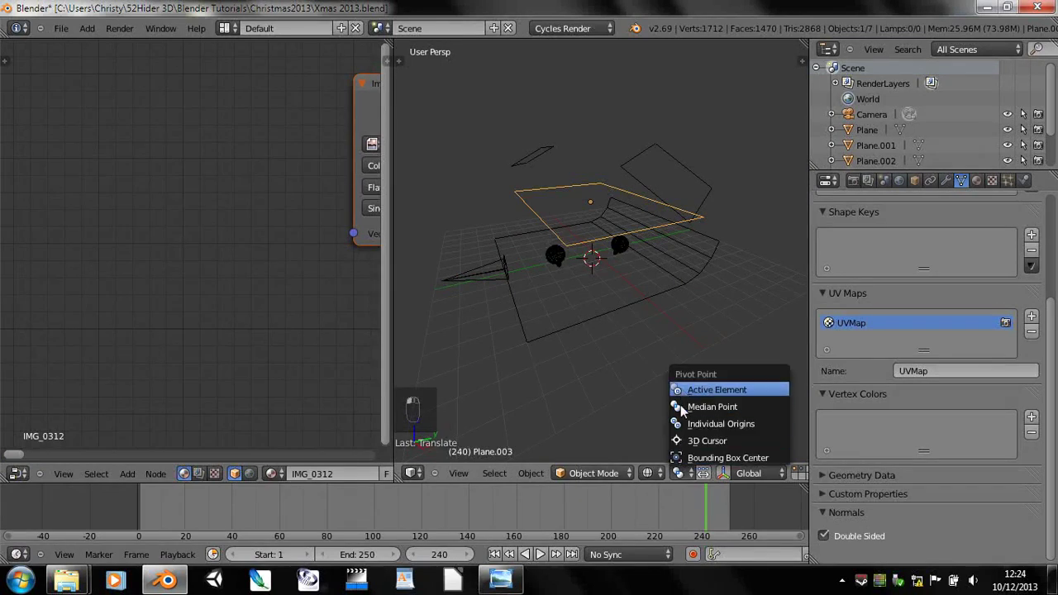
pyautogui.click(648, 473)
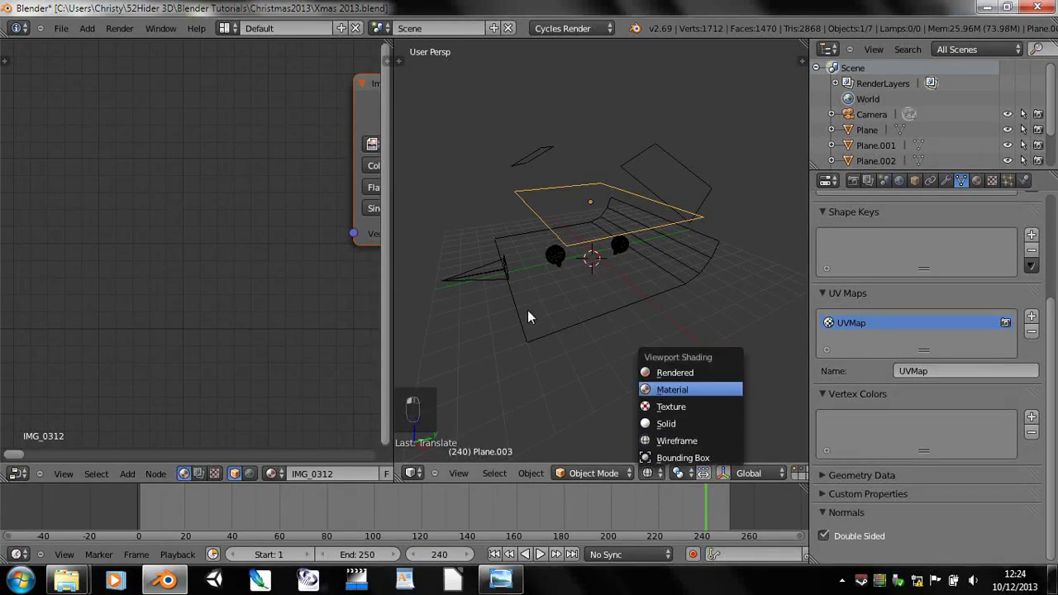
pyautogui.moveTo(576, 369)
pyautogui.mouseDown(button='middle')
pyautogui.moveTo(569, 349)
pyautogui.moveTo(486, 389)
pyautogui.mouseUp(button='middle')
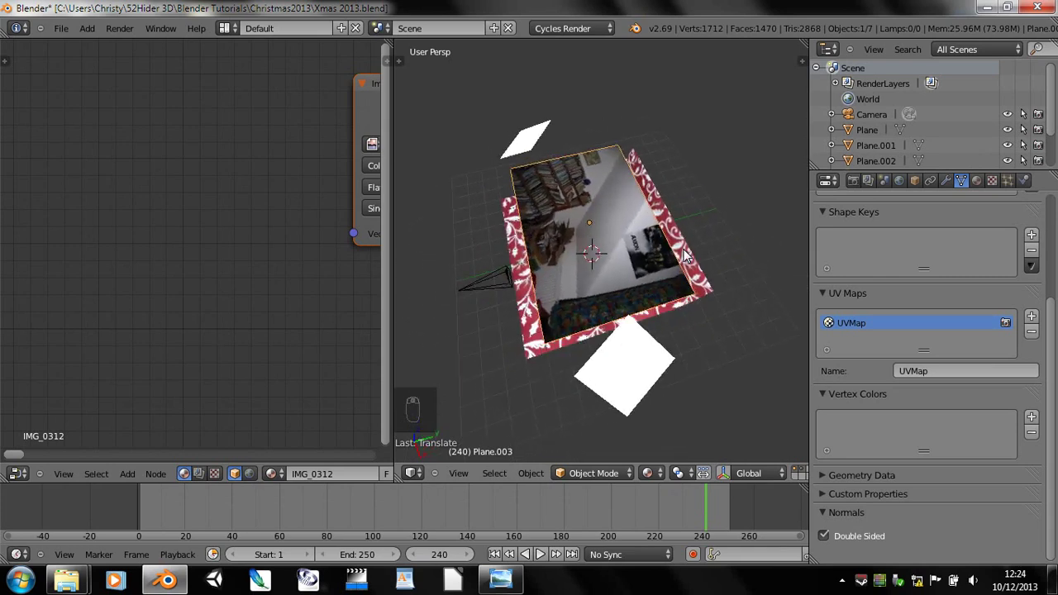
pyautogui.press('KP_3')
pyautogui.press('KP_5')
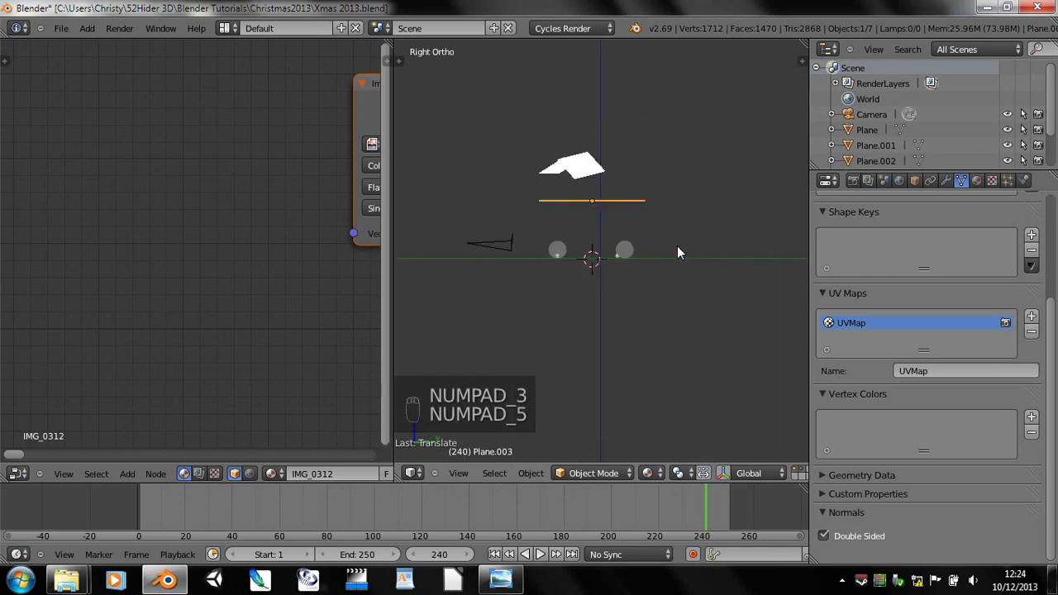
pyautogui.press('r')
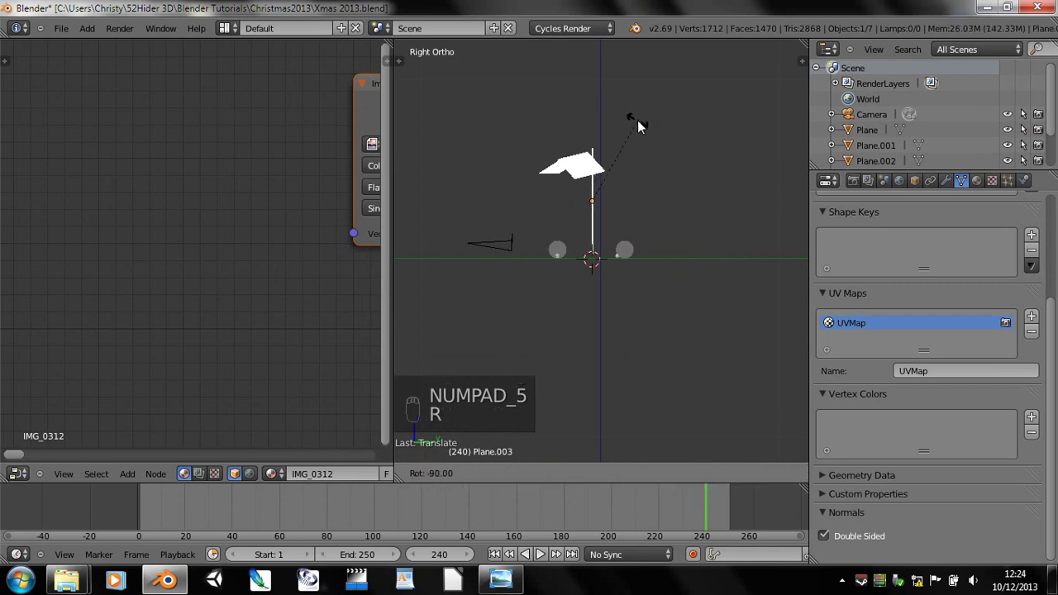
pyautogui.click(637, 122)
# - Rotate the upright image plane about 180 degrees in the top view to turn it around
pyautogui.press('KP_7')
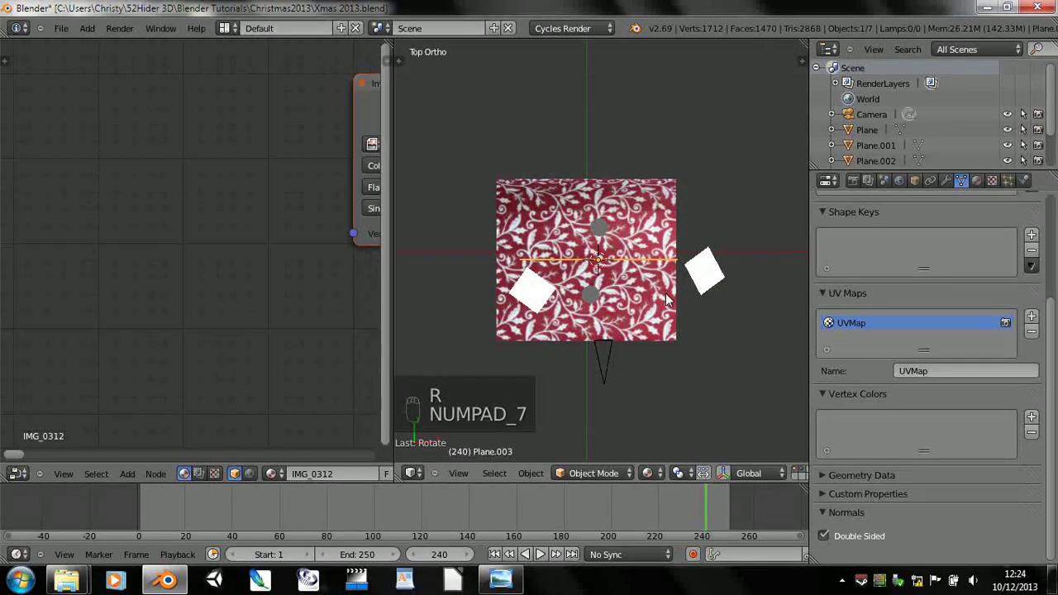
pyautogui.press('r')
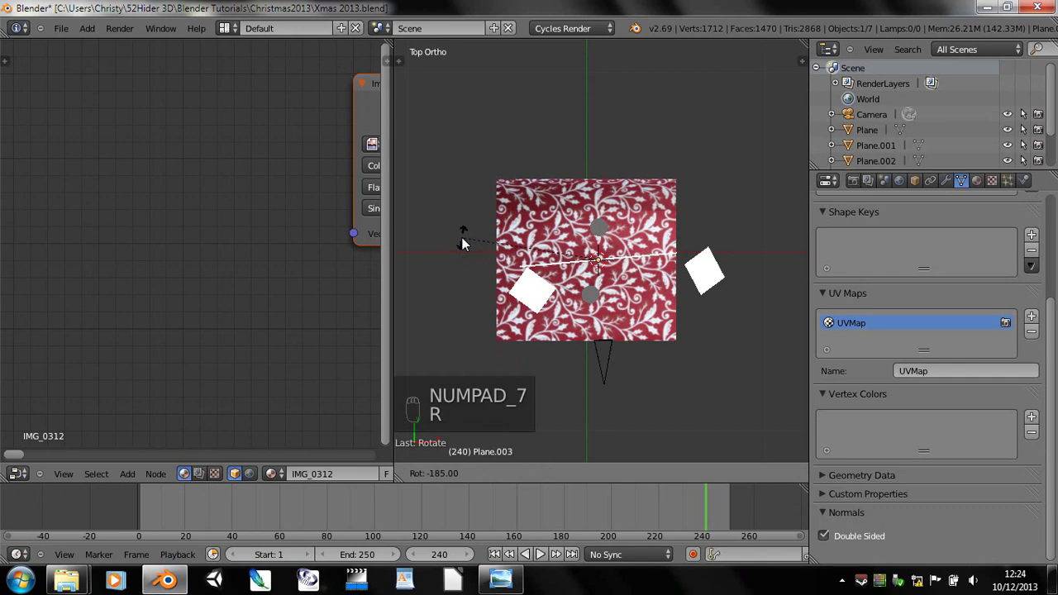
pyautogui.click(463, 236)
# - Move the image plane behind the camera in the top view and scale it up about 3.4 times
pyautogui.scroll(-4, 530, 283)
pyautogui.press('g')
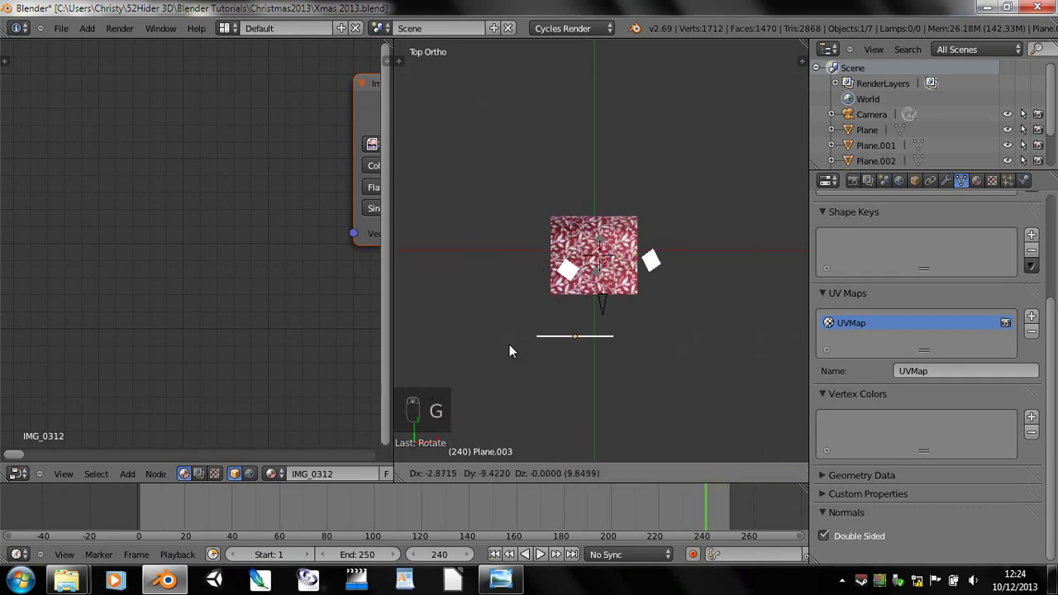
pyautogui.click(537, 352)
pyautogui.press('s')
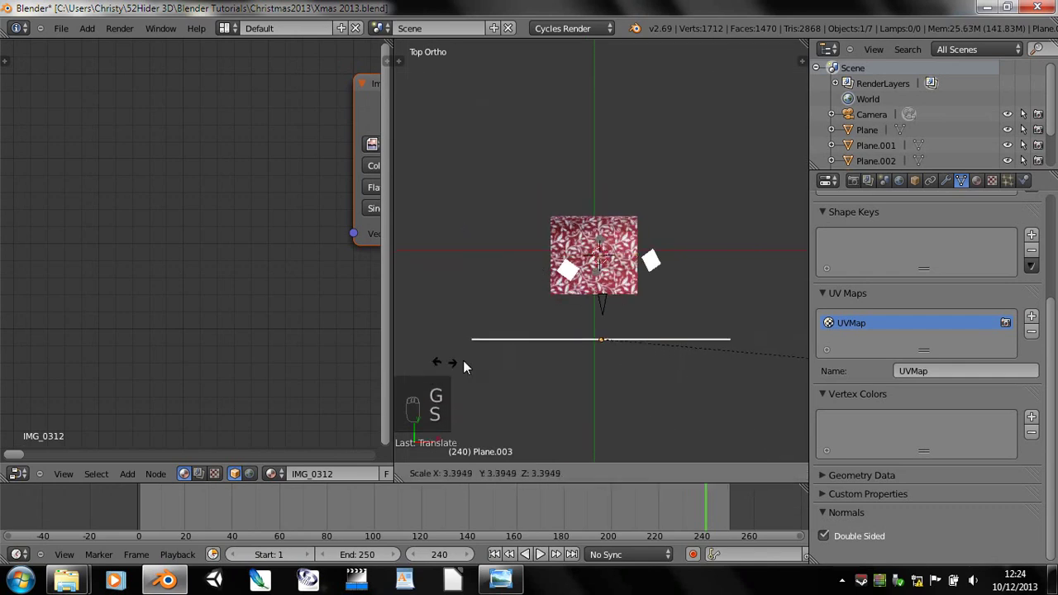
pyautogui.click(463, 360)
# - Preview the room photo's reflection in the baubles through the camera with rendered shading
pyautogui.press('KP_0')
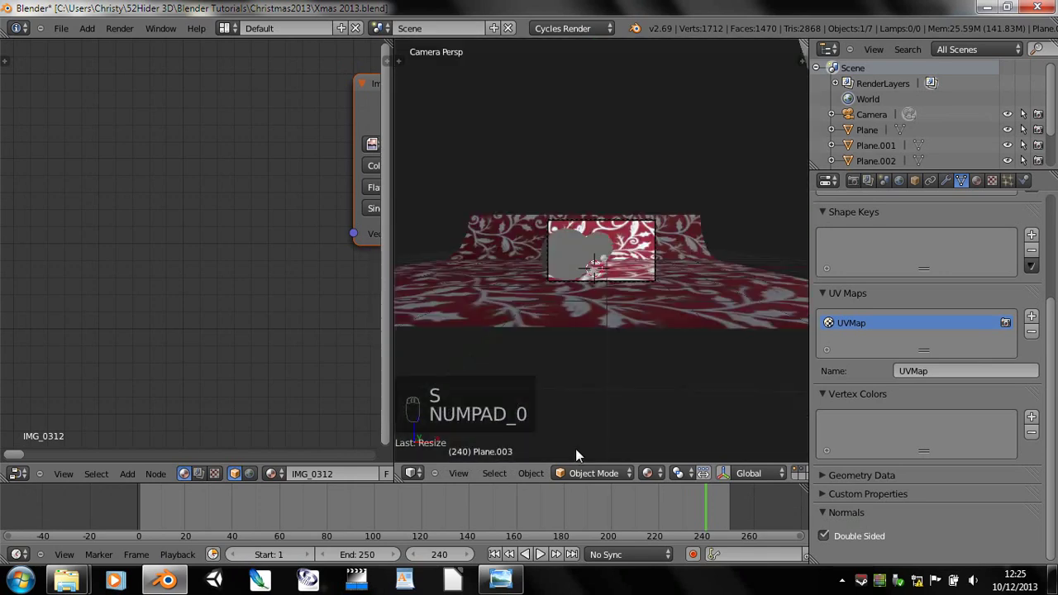
pyautogui.click(648, 473)
pyautogui.click(663, 374)
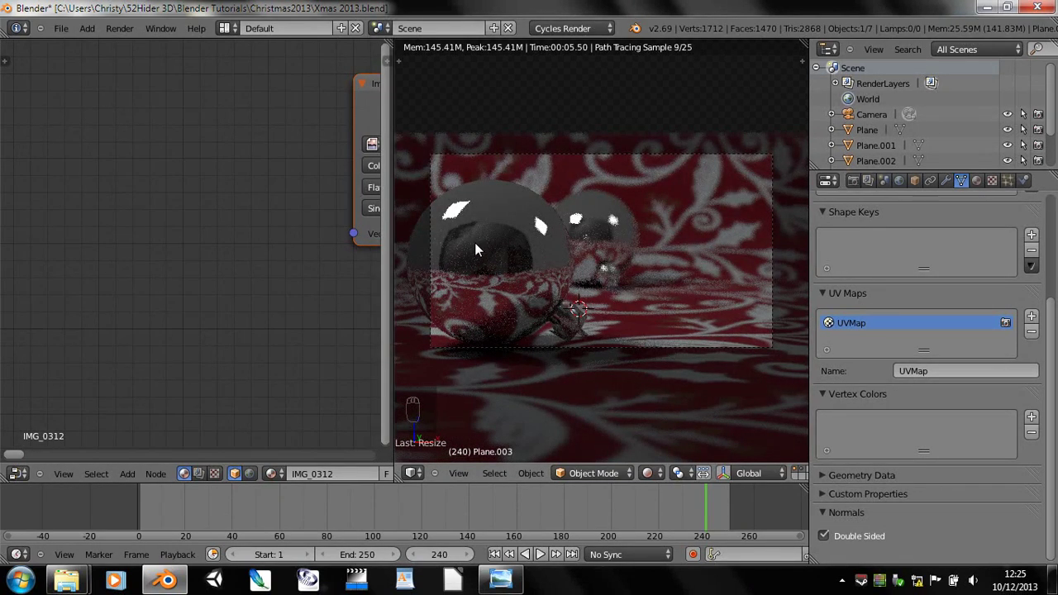
# - Return the viewport to solid shading and enter Edit Mode on the image plane behind the camera
pyautogui.press('z')
pyautogui.press('z')
pyautogui.press('z')
pyautogui.moveTo(572, 271); pyautogui.dragTo(719, 351, button='middle')
pyautogui.scroll(-12, 578, 347)
pyautogui.hotkey('ctrl', 'r')
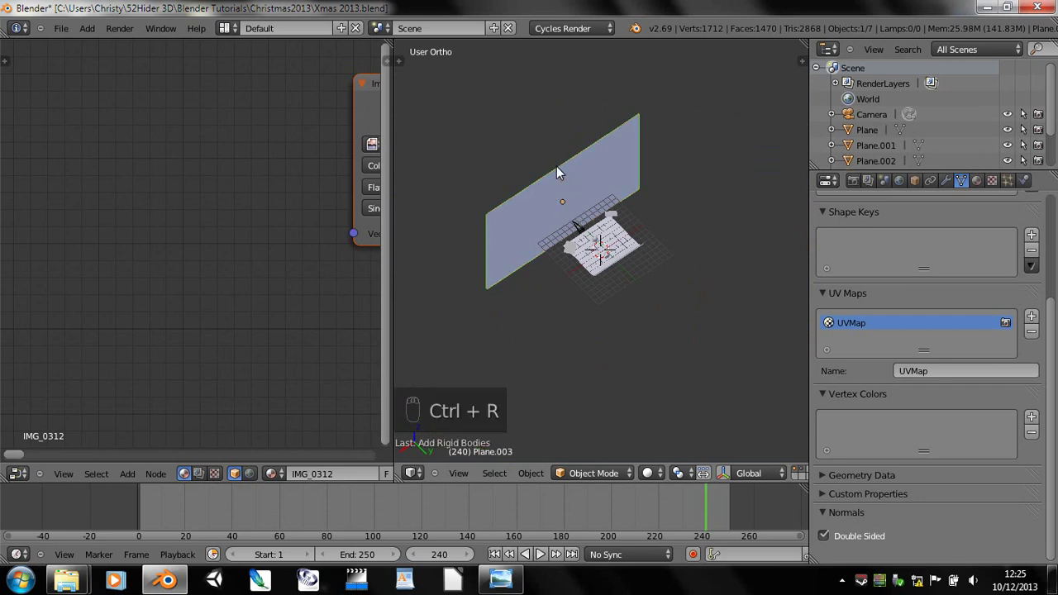
pyautogui.press('Escape')
pyautogui.press('Tab')
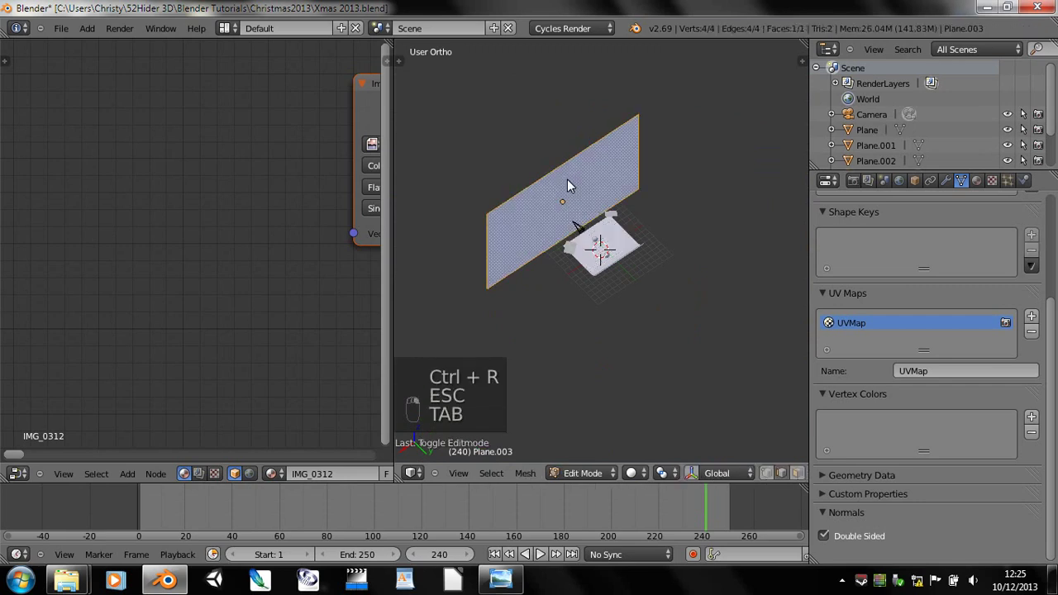
pyautogui.scroll(3, 567, 185)
pyautogui.moveTo(567, 185); pyautogui.dragTo(610, 315, button='middle')
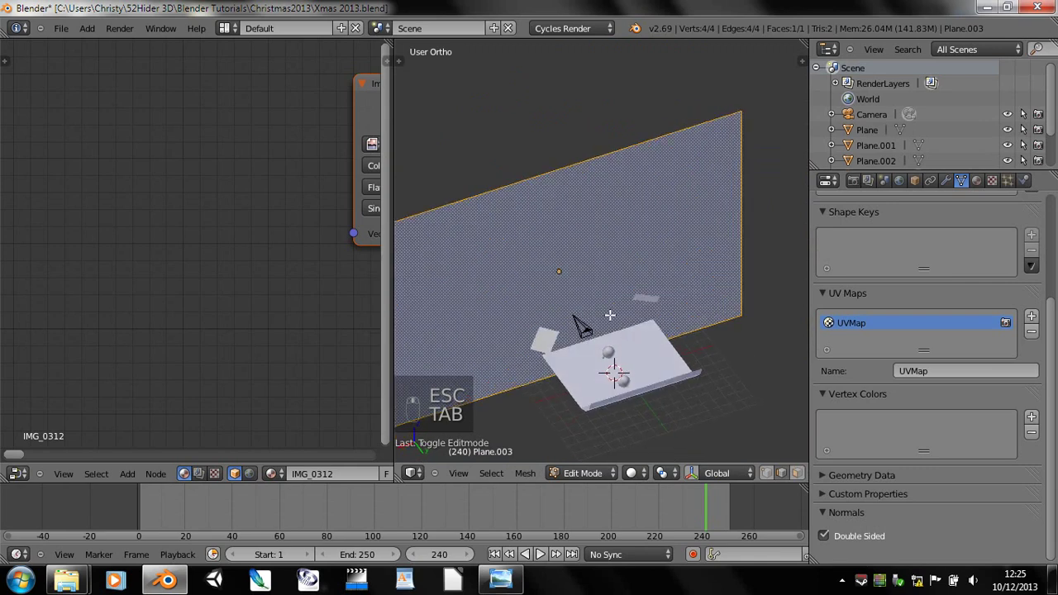
# - Cut seven vertical edge loops across the image plane
pyautogui.hotkey('ctrl', 'r')
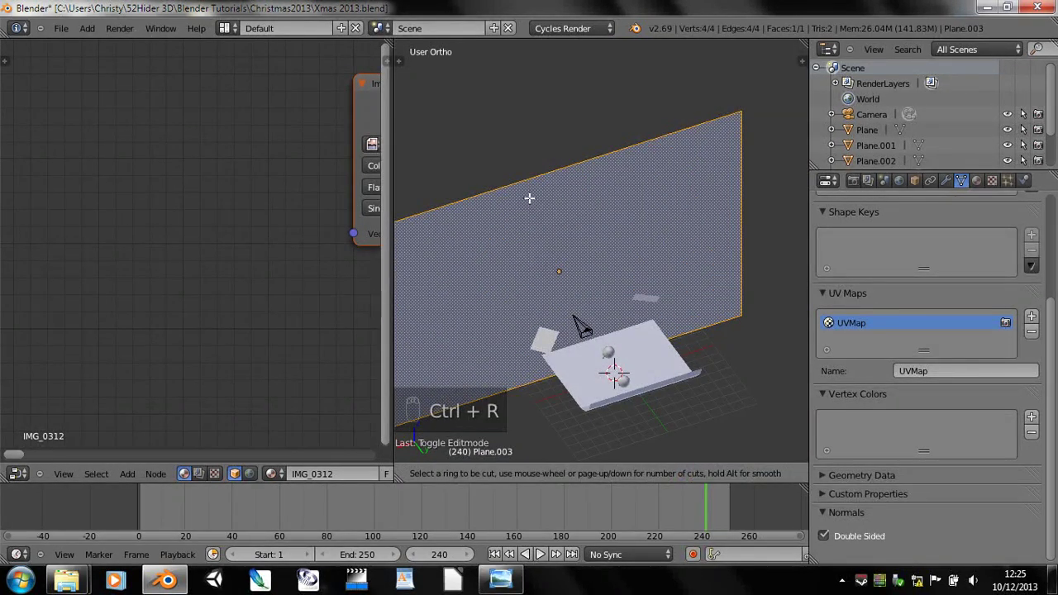
pyautogui.scroll(2, 530, 197)
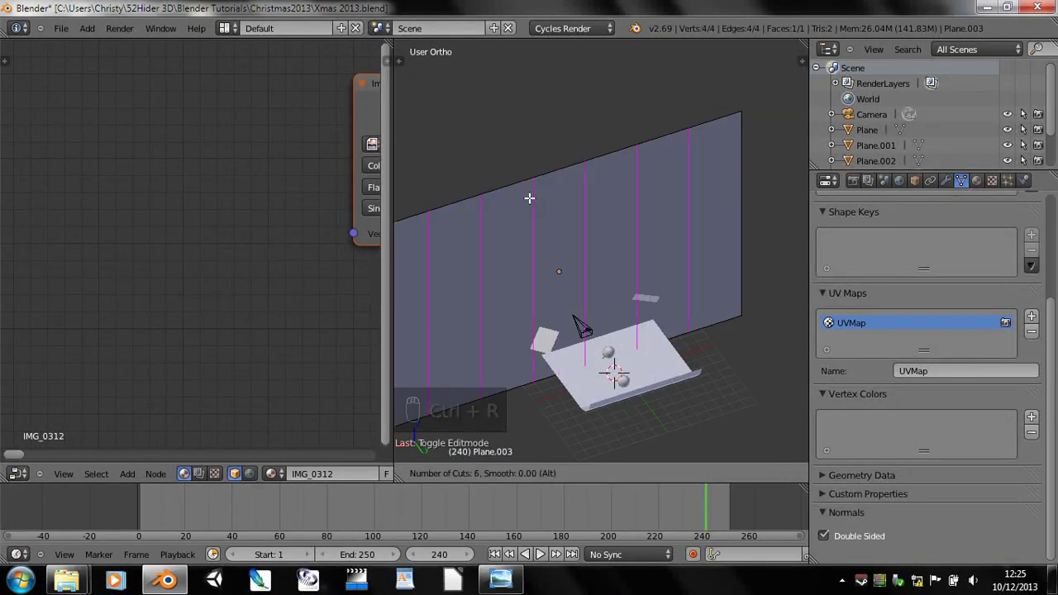
pyautogui.scroll(1, 529, 198)
pyautogui.click(530, 198)
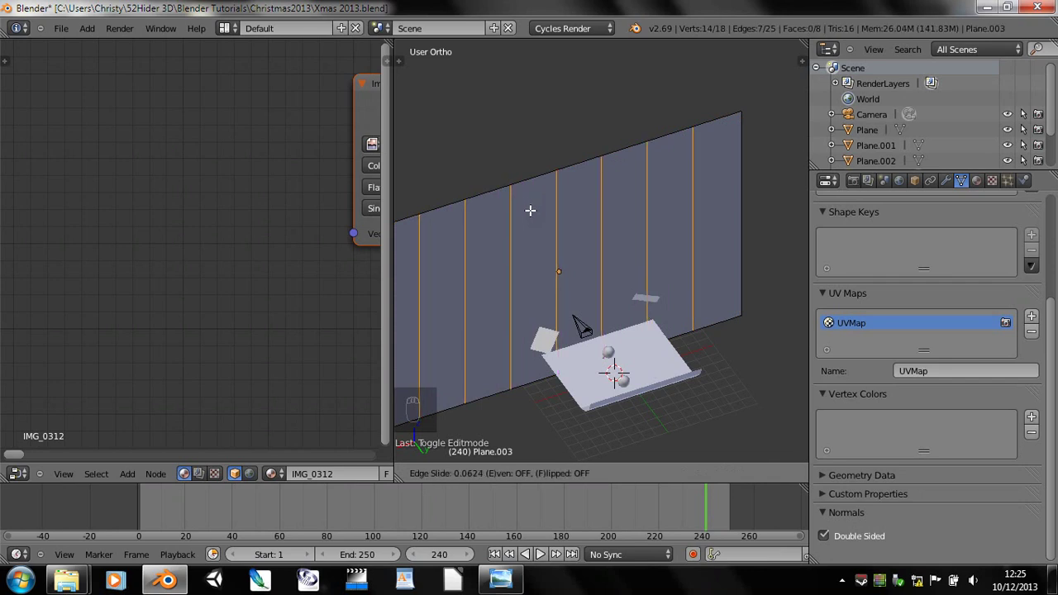
pyautogui.click(532, 205)
pyautogui.moveTo(574, 290); pyautogui.dragTo(586, 301, button='middle')
pyautogui.scroll(-2, 586, 301)
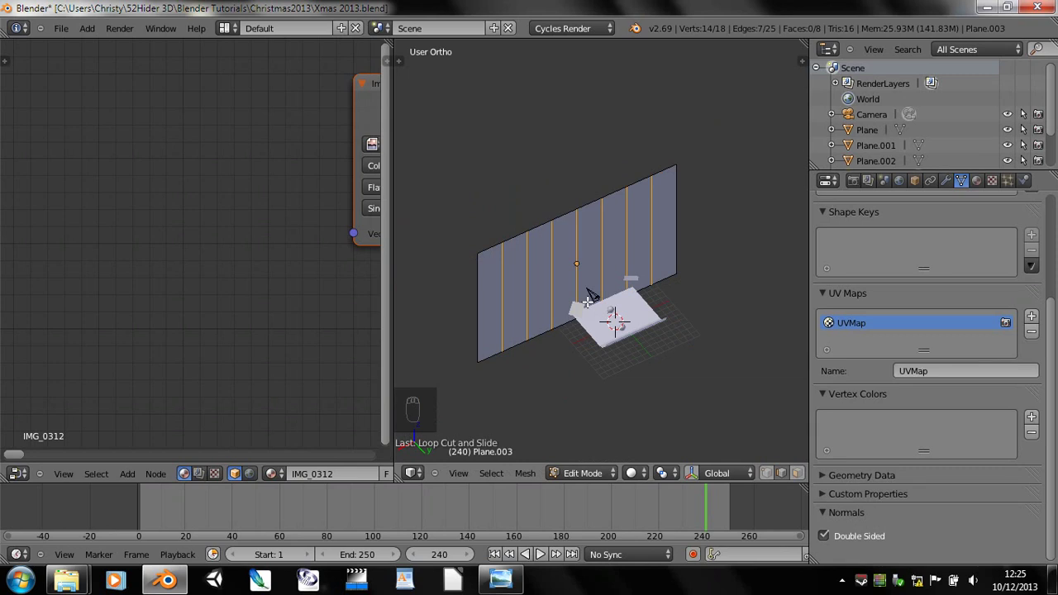
pyautogui.press('a')
pyautogui.press('a')
pyautogui.hotkey('alt', 'shift', 's')
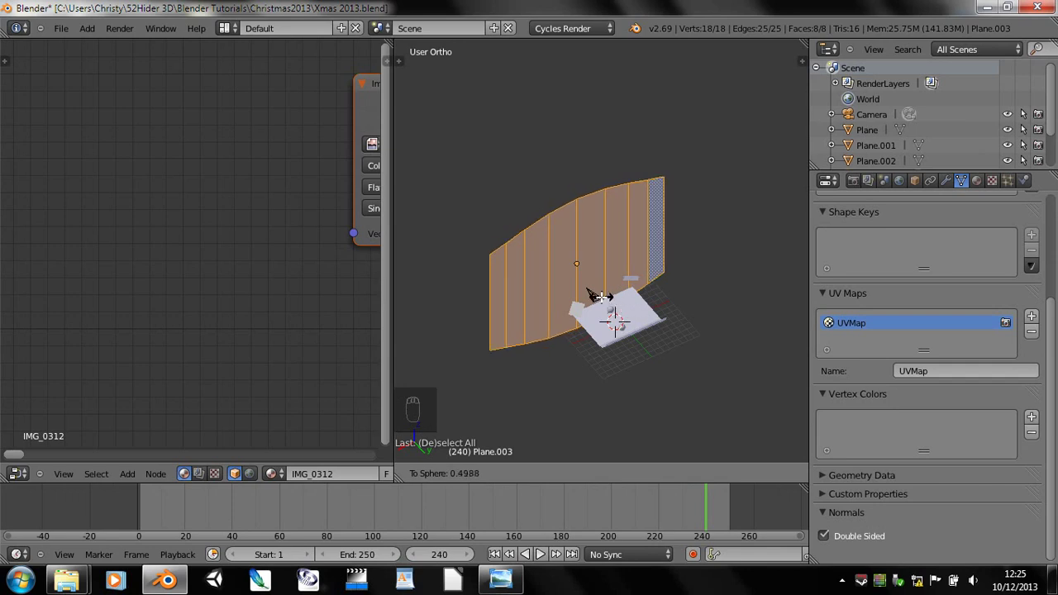
pyautogui.rightClick(592, 295)
# - Move both outer vertical edges of the image plane toward the baubles in the top view with proportional editing, curving the plane around the scene
pyautogui.moveTo(592, 295); pyautogui.dragTo(720, 316, button='middle')
pyautogui.rightClick(720, 317)
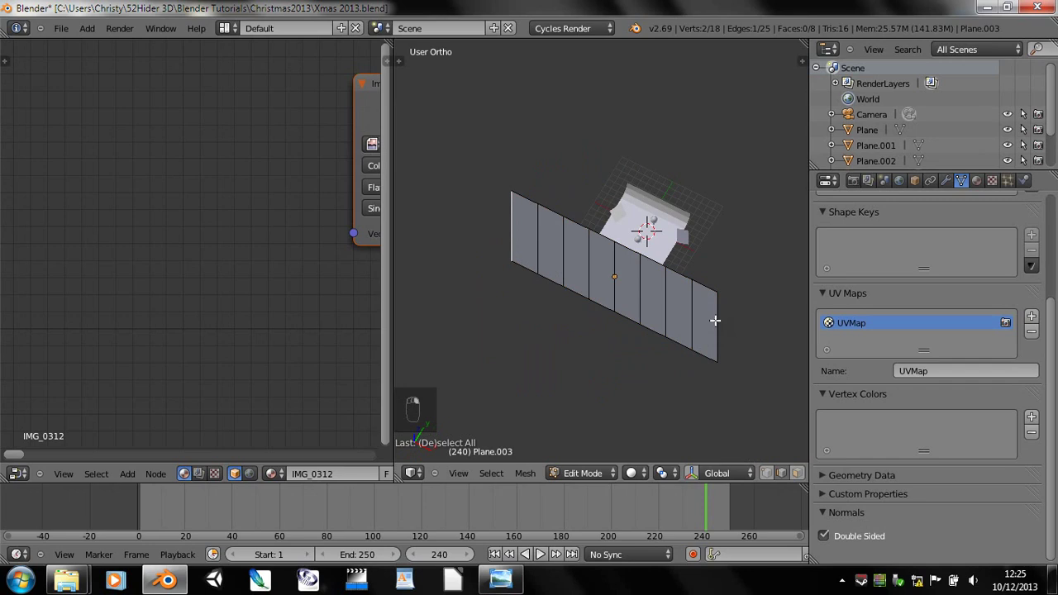
pyautogui.press('o')
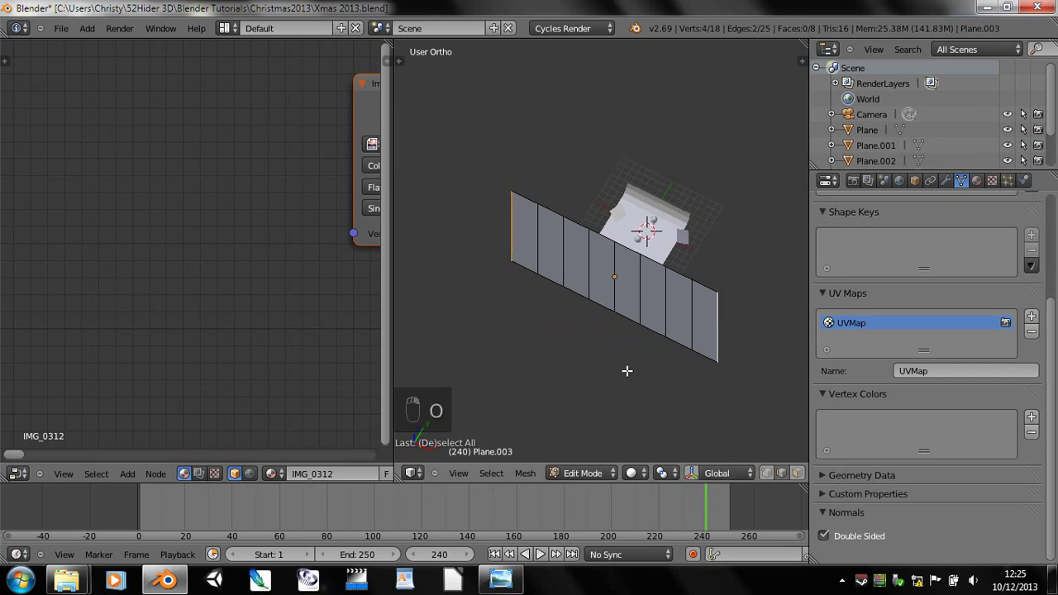
pyautogui.press('KP_7')
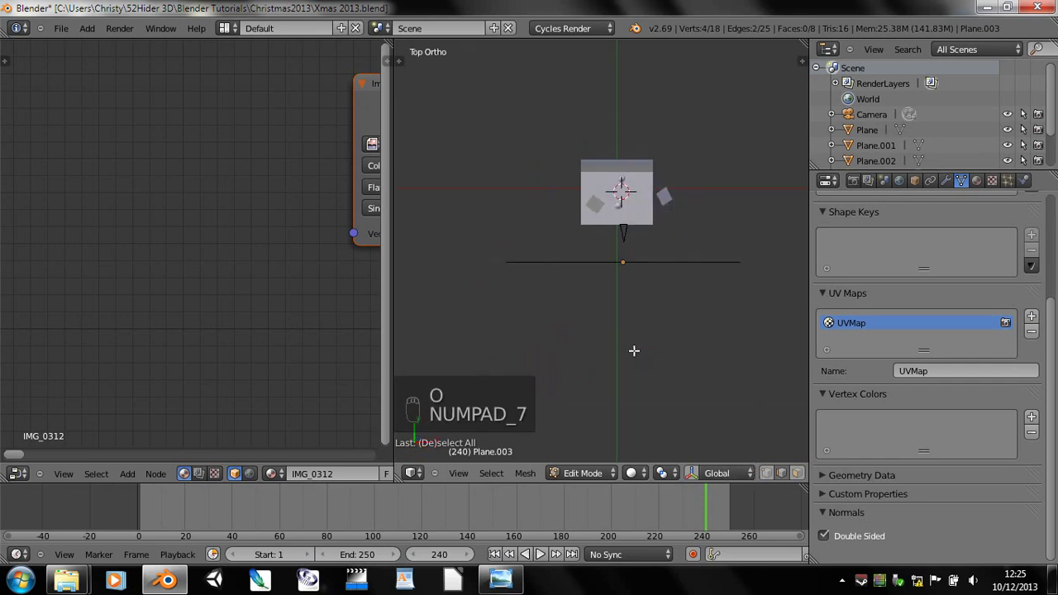
pyautogui.press('g')
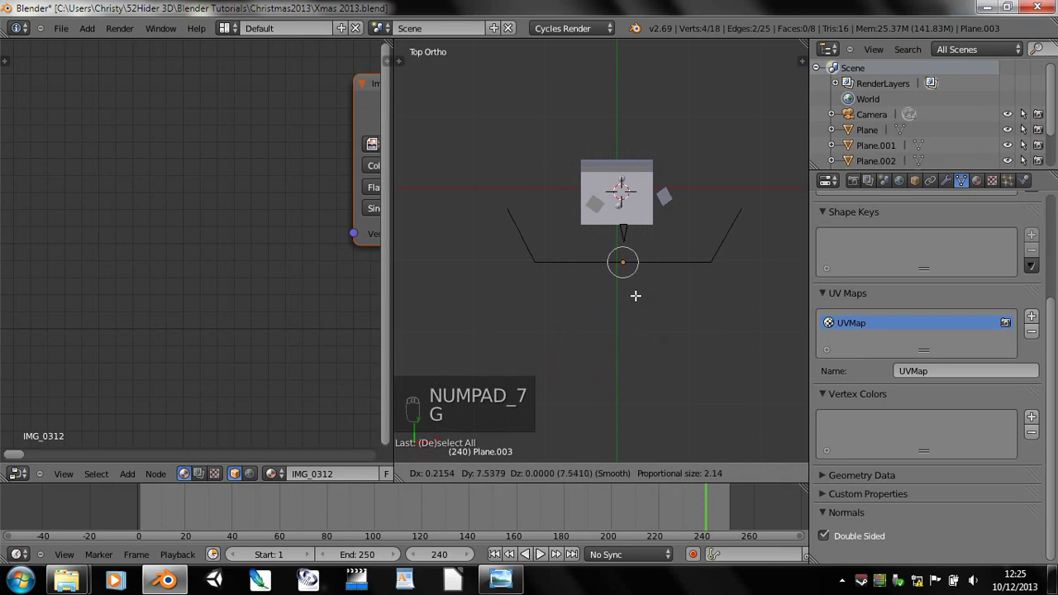
pyautogui.scroll(-12, 636, 289)
pyautogui.scroll(1, 637, 281)
pyautogui.click(635, 285)
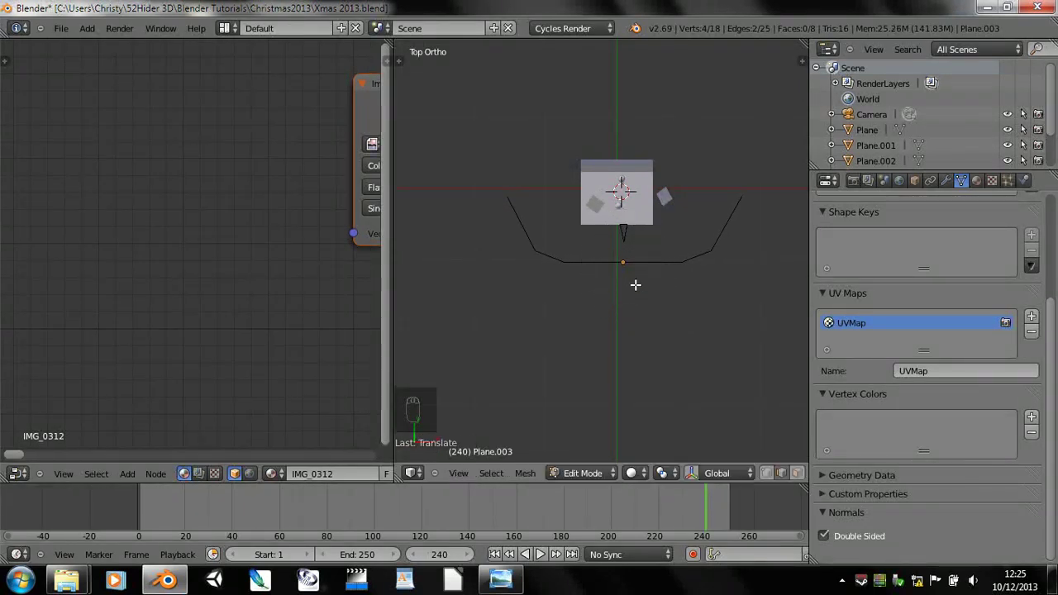
# - Preview the curved image plane's reflection in the baubles through the camera with rendered shading
pyautogui.press('KP_0')
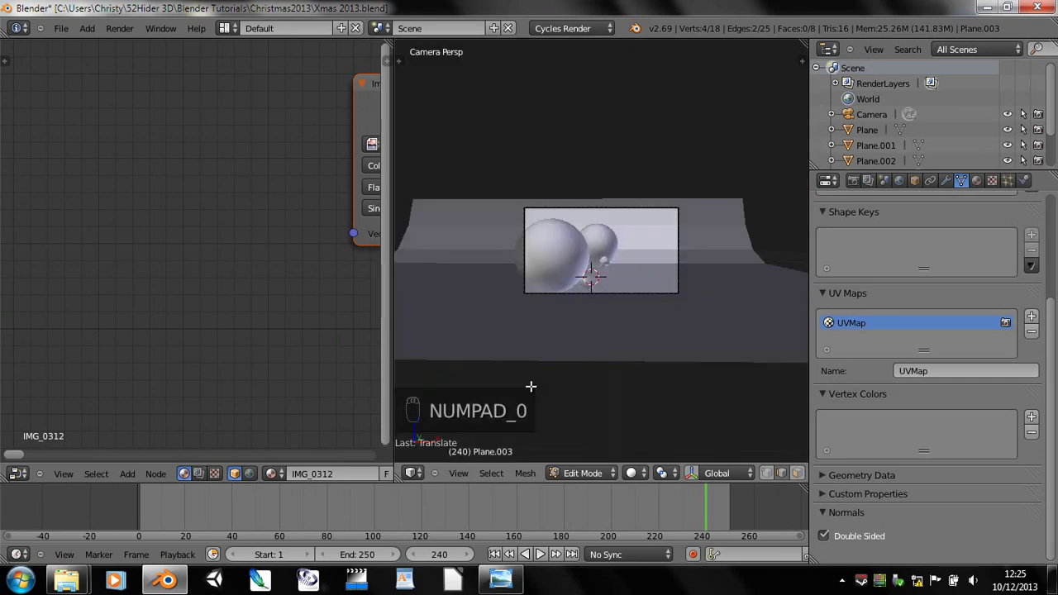
pyautogui.click(637, 474)
pyautogui.click(648, 373)
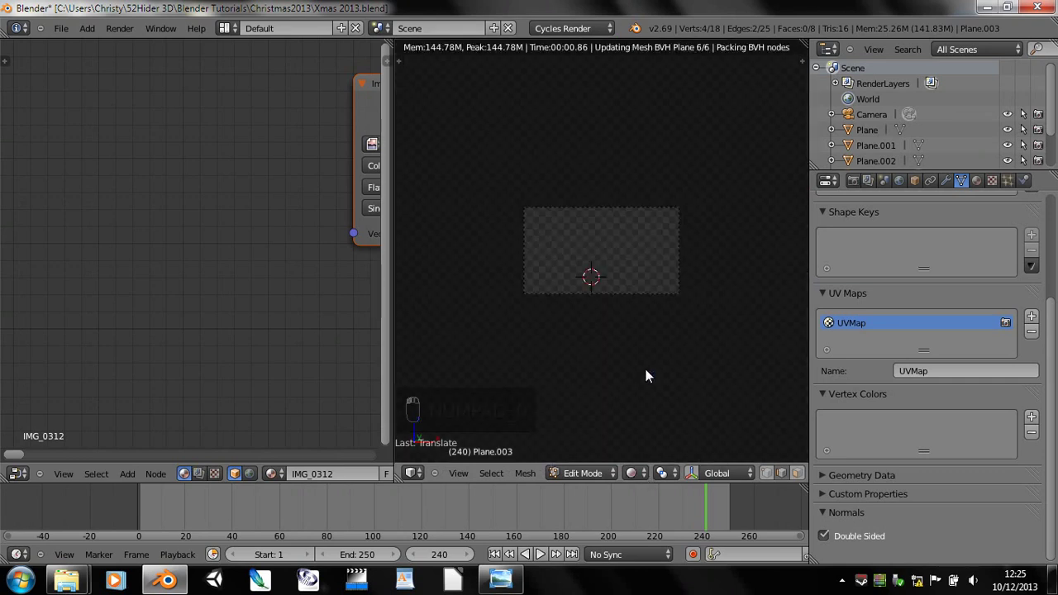
pyautogui.scroll(4, 624, 364)
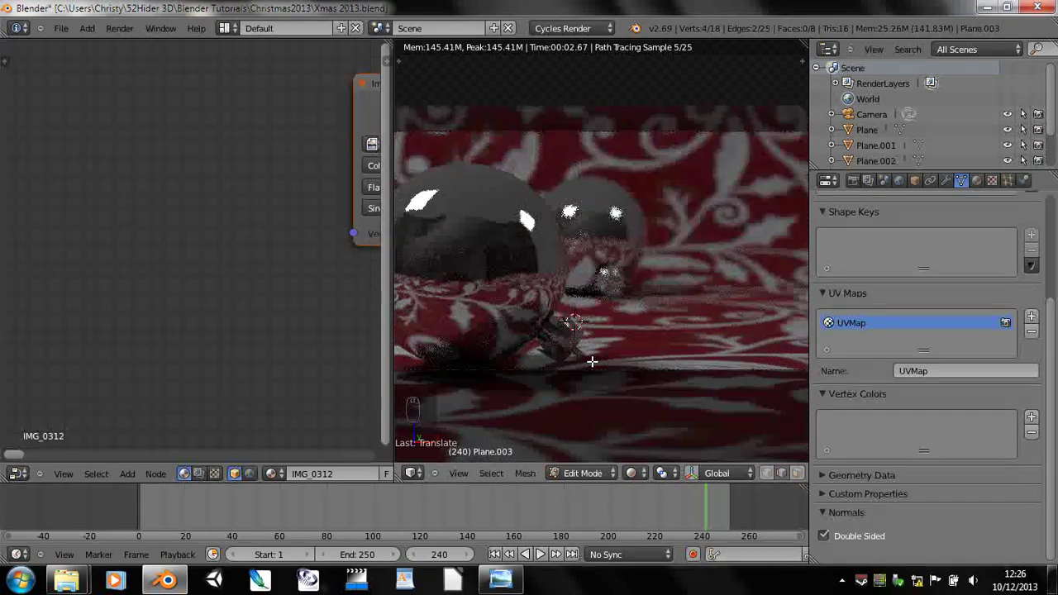
# - Return to solid shading and Object Mode, and move the curved image plane closer to the baubles
pyautogui.press('z')
pyautogui.press('z')
pyautogui.press('z')
pyautogui.scroll(-6, 613, 388)
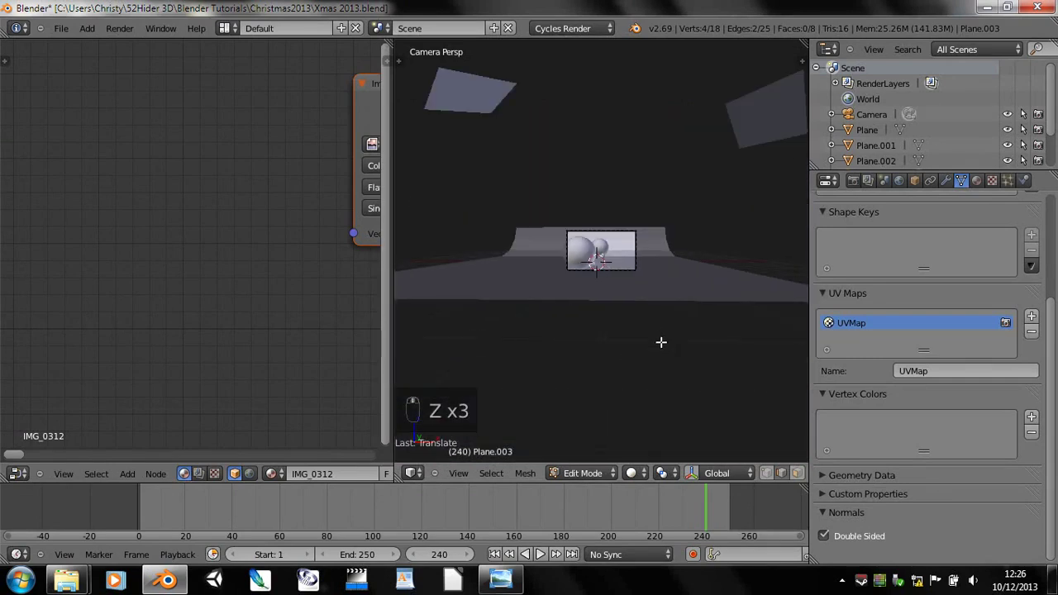
pyautogui.moveTo(662, 343); pyautogui.dragTo(632, 372, button='middle')
pyautogui.press('Tab')
pyautogui.scroll(-5, 665, 310)
pyautogui.moveTo(675, 297); pyautogui.dragTo(496, 308, button='middle')
pyautogui.press('g')
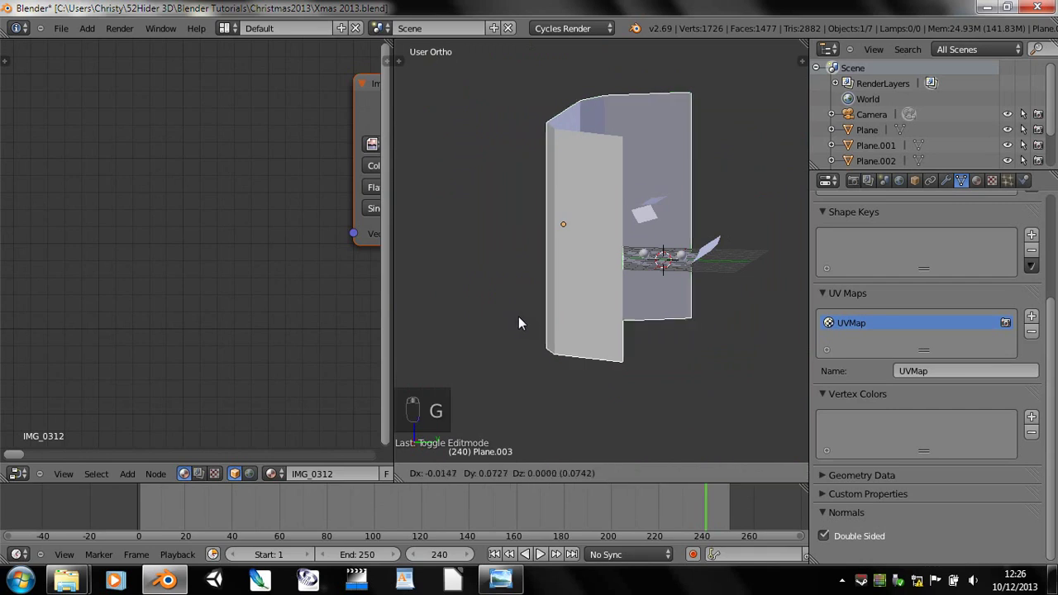
pyautogui.middleClick(525, 318)
pyautogui.click(552, 328)
# - Enter Edit Mode on the curved image plane and select one of its vertical edges
pyautogui.moveTo(609, 288); pyautogui.dragTo(610, 246, button='middle')
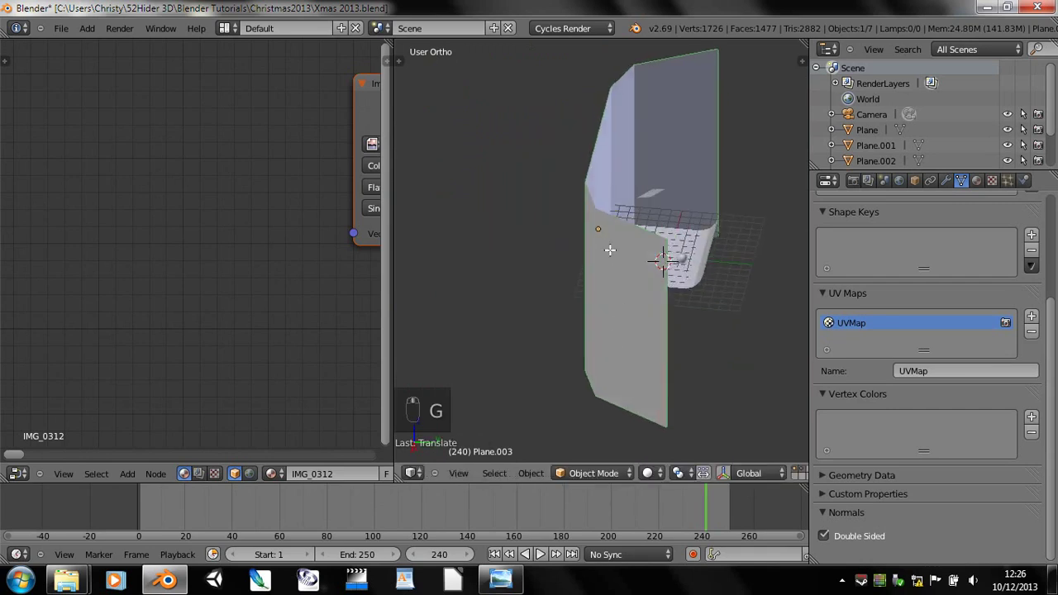
pyautogui.press('Tab')
pyautogui.rightClick(592, 166)
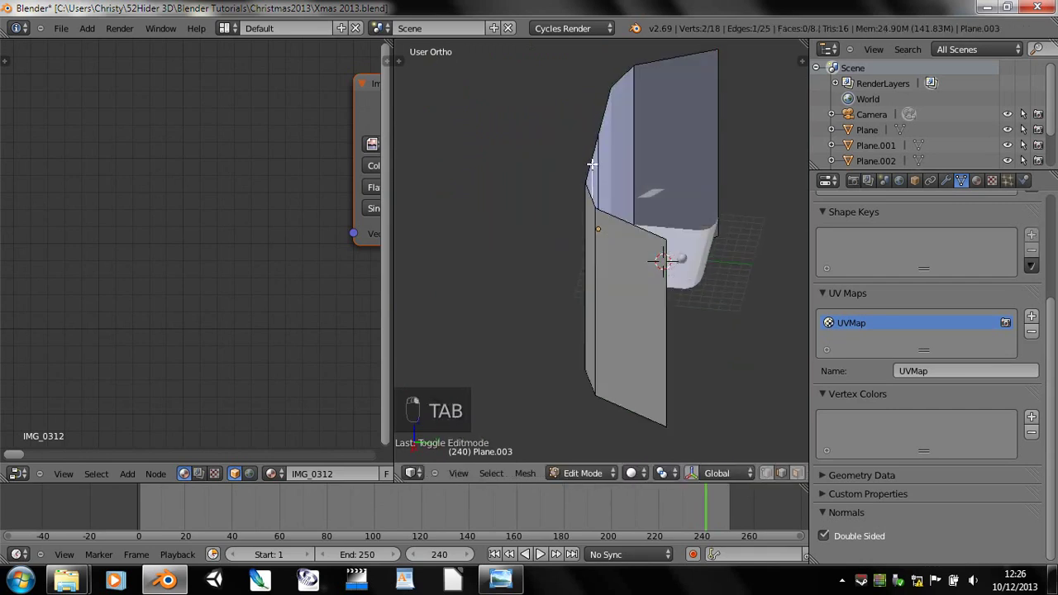
pyautogui.moveTo(617, 284); pyautogui.dragTo(638, 280, button='middle')
pyautogui.hotkey('ctrl', 'r')
pyautogui.click(615, 252)
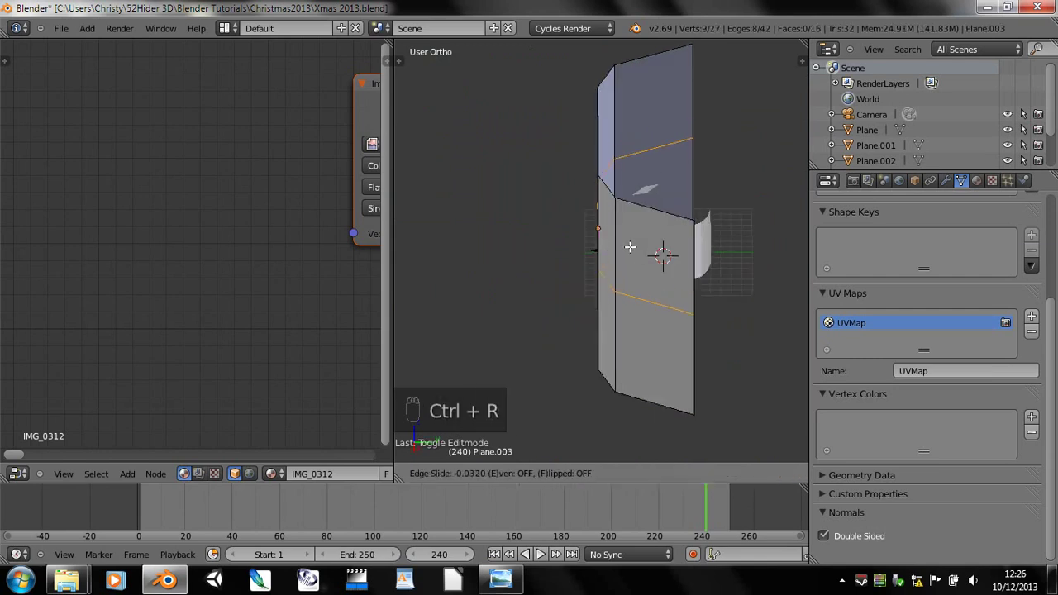
pyautogui.press('Escape')
pyautogui.press('Escape')
pyautogui.hotkey('ctrl', 'z')
# - Cut four evenly spaced horizontal edge loops across the curved image plane
pyautogui.hotkey('ctrl', 'r')
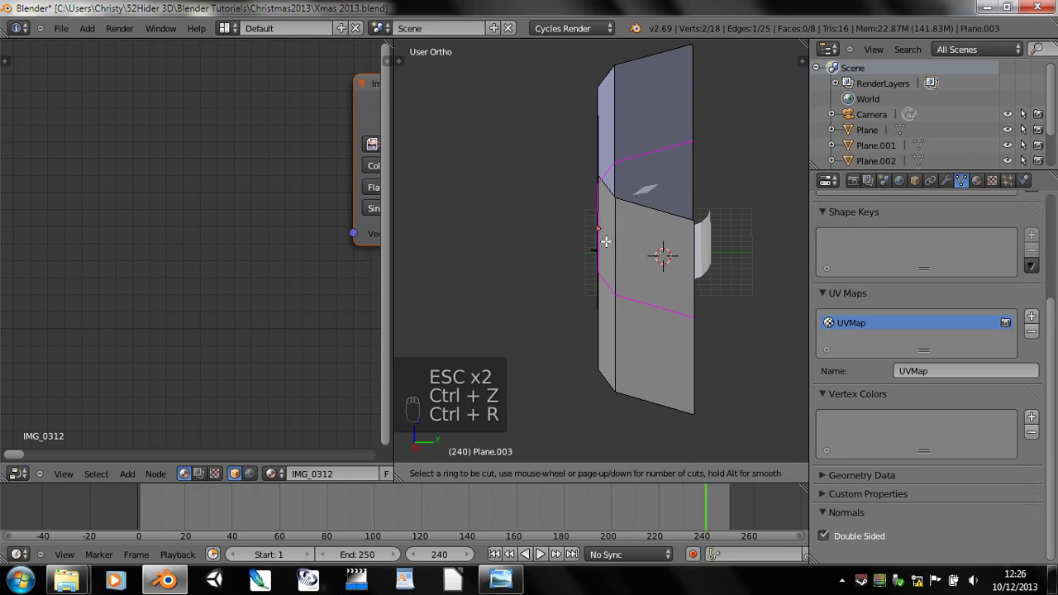
pyautogui.scroll(3, 606, 242)
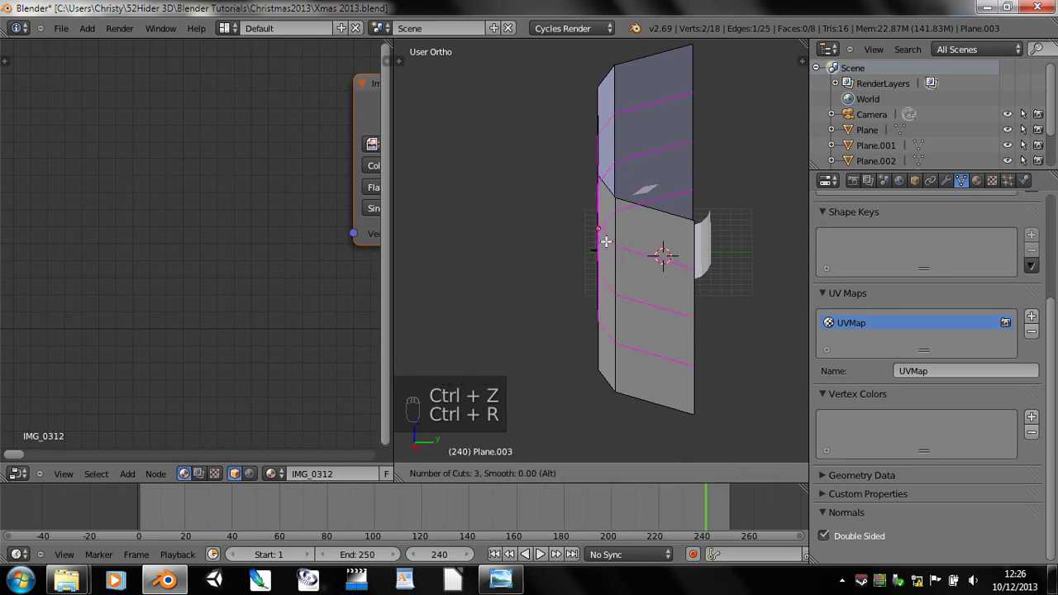
pyautogui.click(606, 242)
pyautogui.rightClick(628, 223)
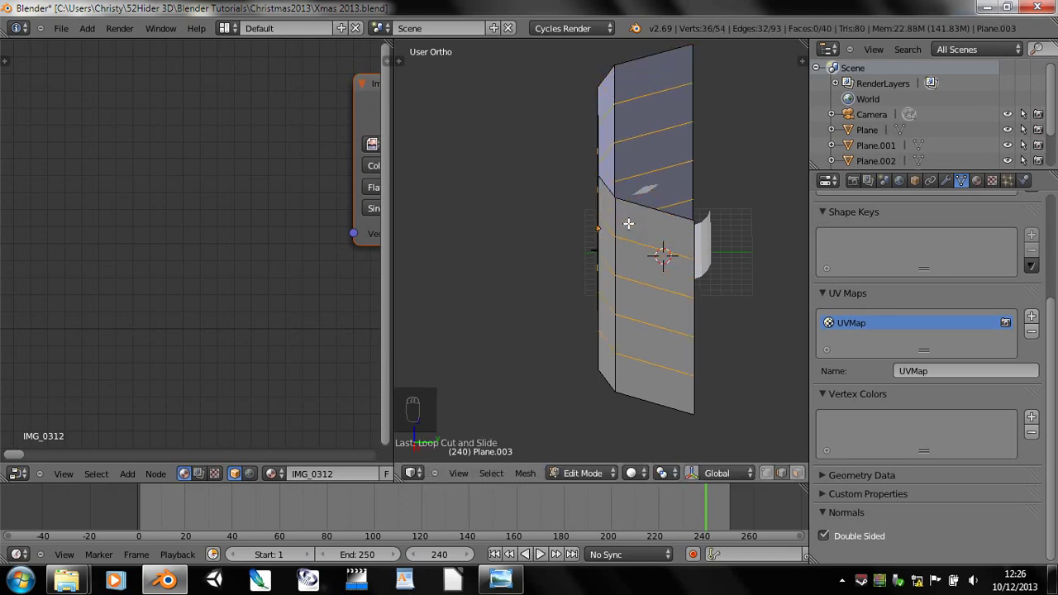
# - Select the image plane's whole top edge and move it about 6 units along Y over the scene, using proportional editing at size 7.40
pyautogui.keyDown('alt'); pyautogui.rightClick(613, 197); pyautogui.keyUp('alt')
pyautogui.press('g')
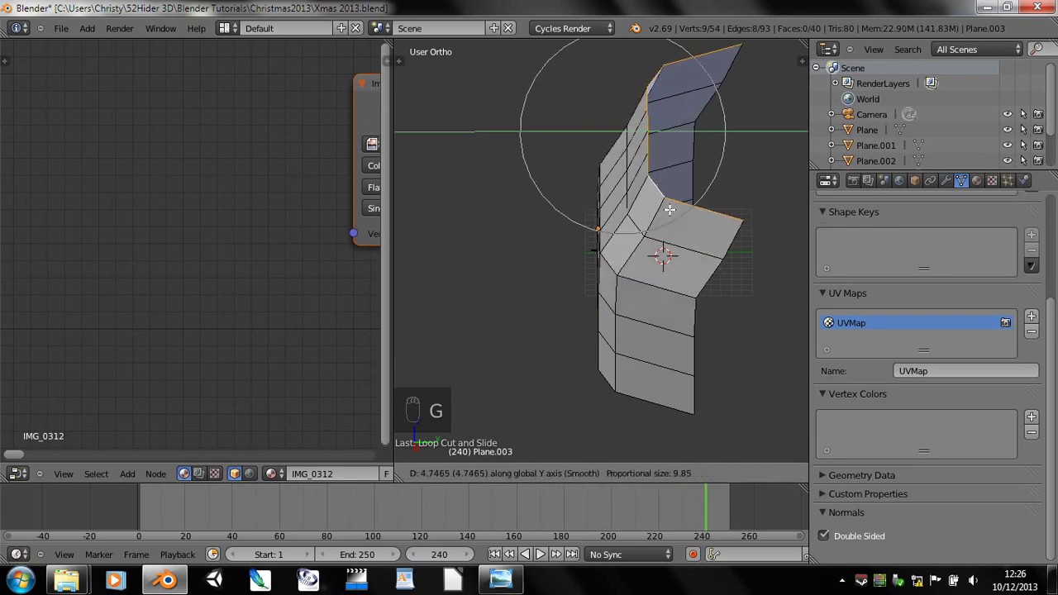
pyautogui.scroll(-5, 682, 216)
pyautogui.scroll(5, 686, 219)
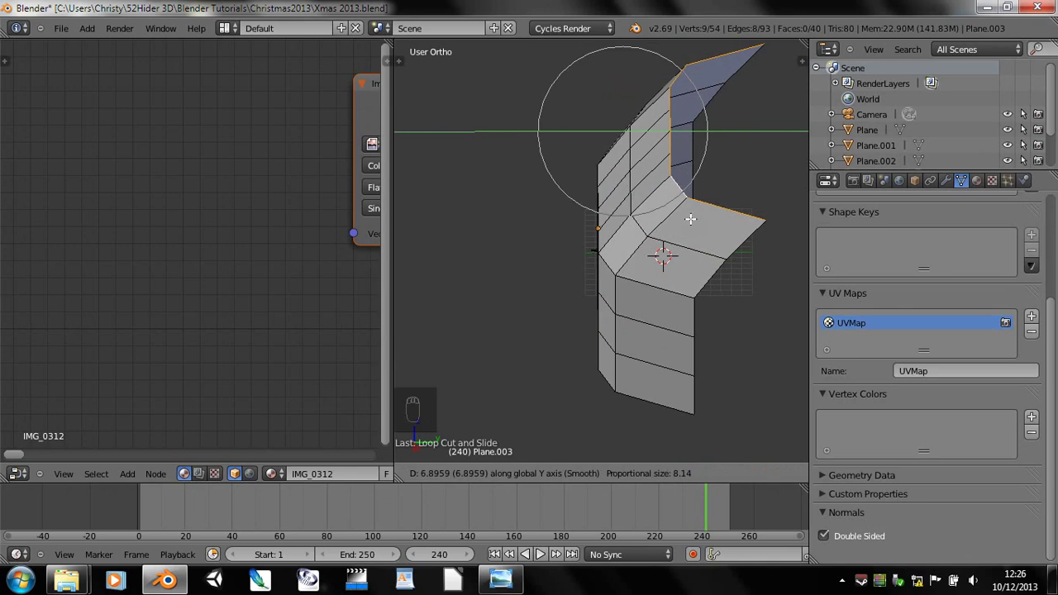
pyautogui.press('x')
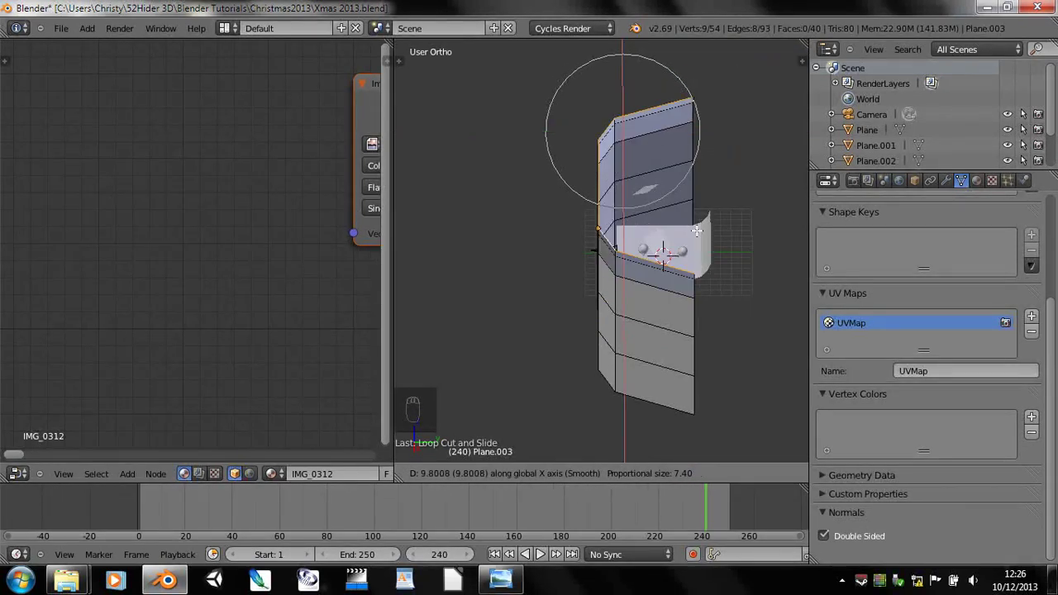
pyautogui.click(673, 209)
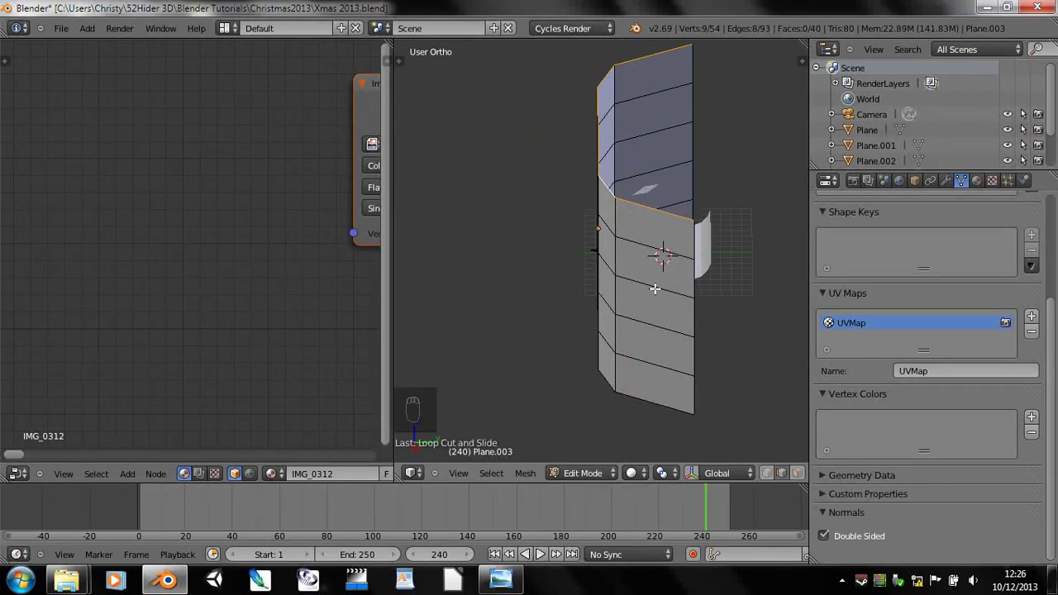
pyautogui.press('g')
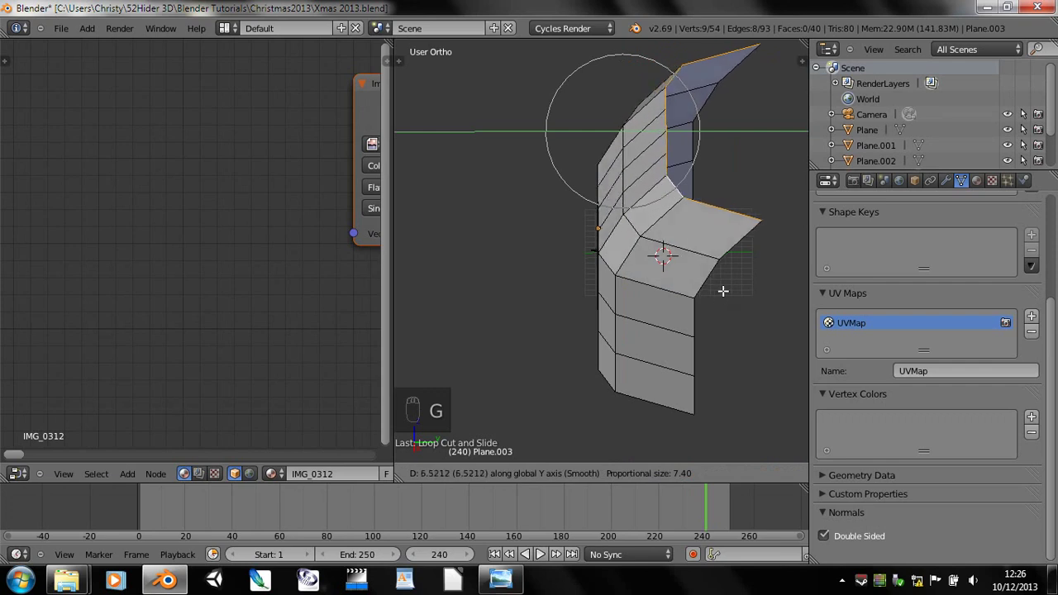
pyautogui.click(719, 287)
pyautogui.moveTo(695, 273); pyautogui.dragTo(673, 278, button='middle')
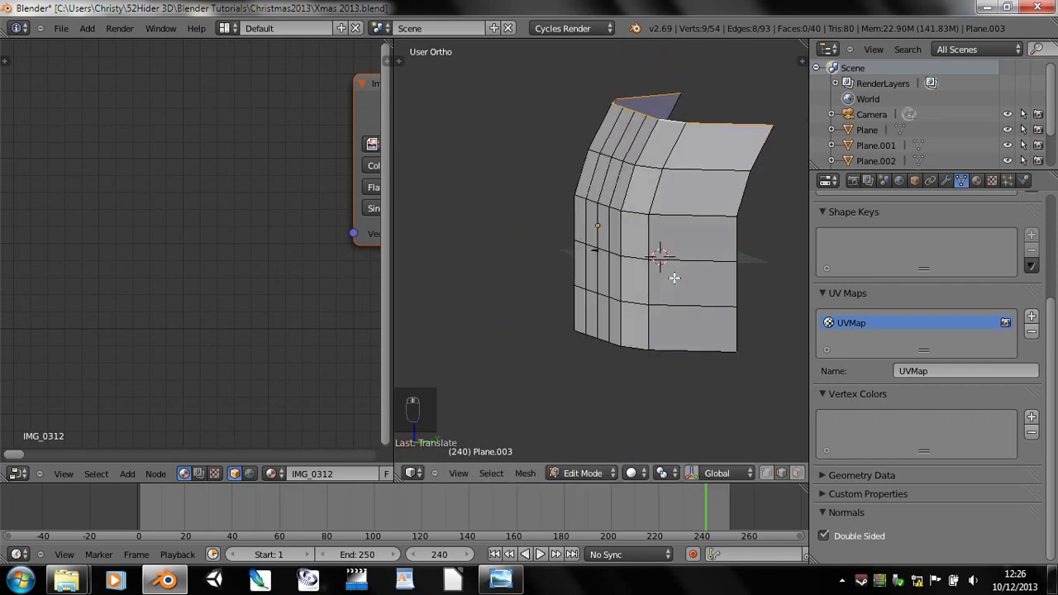
# - Leave Edit Mode and set the image plane's maximum draw type to Wire
pyautogui.scroll(6, 673, 278)
pyautogui.press('Tab')
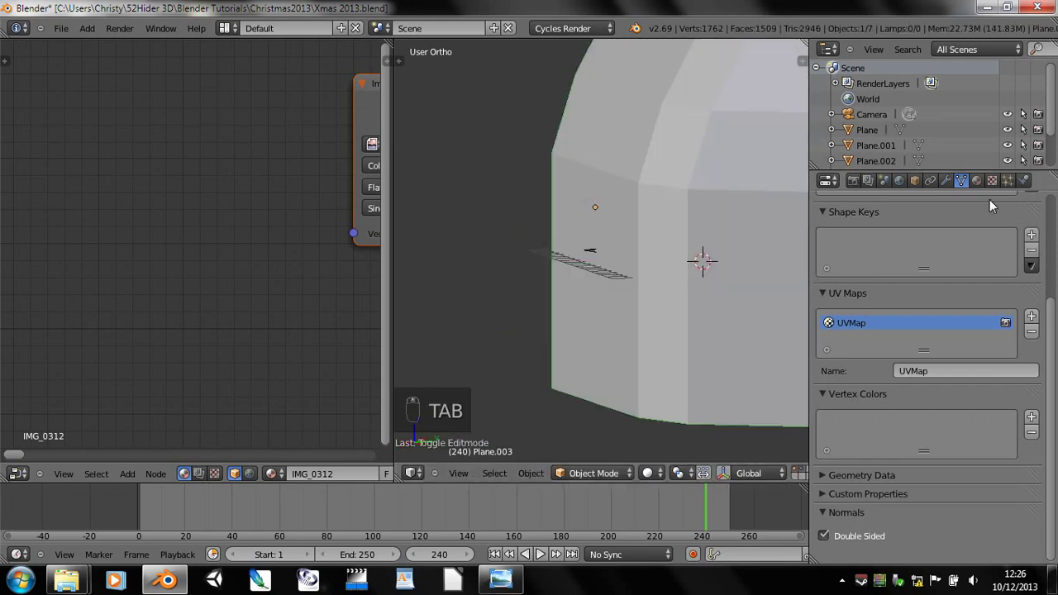
pyautogui.click(930, 181)
pyautogui.click(915, 180)
pyautogui.scroll(-8, 872, 389)
pyautogui.scroll(-3, 873, 416)
pyautogui.click(868, 429)
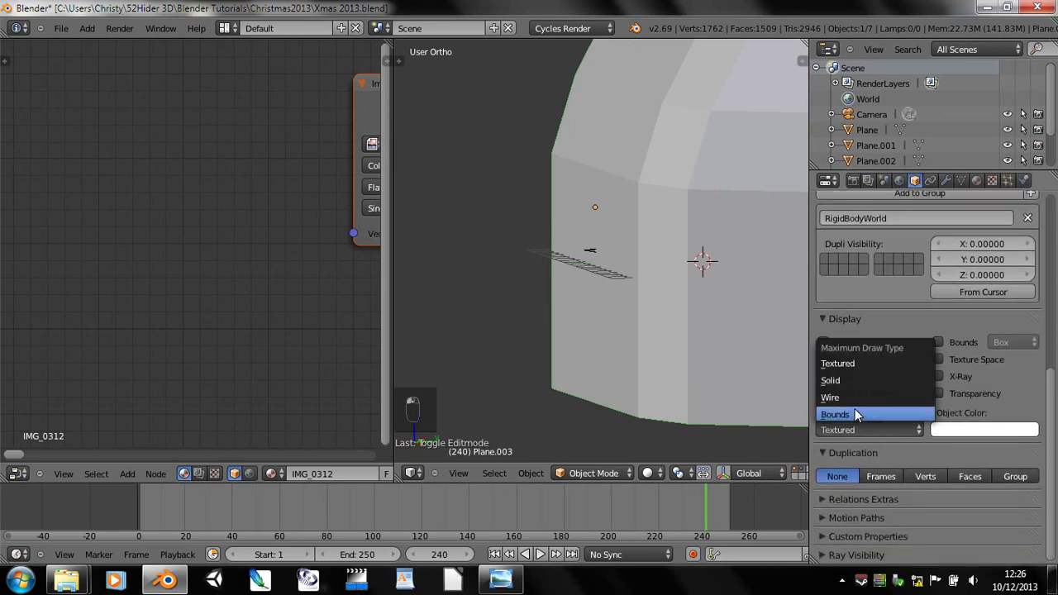
pyautogui.click(845, 397)
# - Preview the scene through the camera with rendered shading to check the reshaped image plane's effect on the baubles
pyautogui.moveTo(672, 361); pyautogui.dragTo(634, 269, button='middle')
pyautogui.press('KP_0')
pyautogui.press('KP_Decimal')
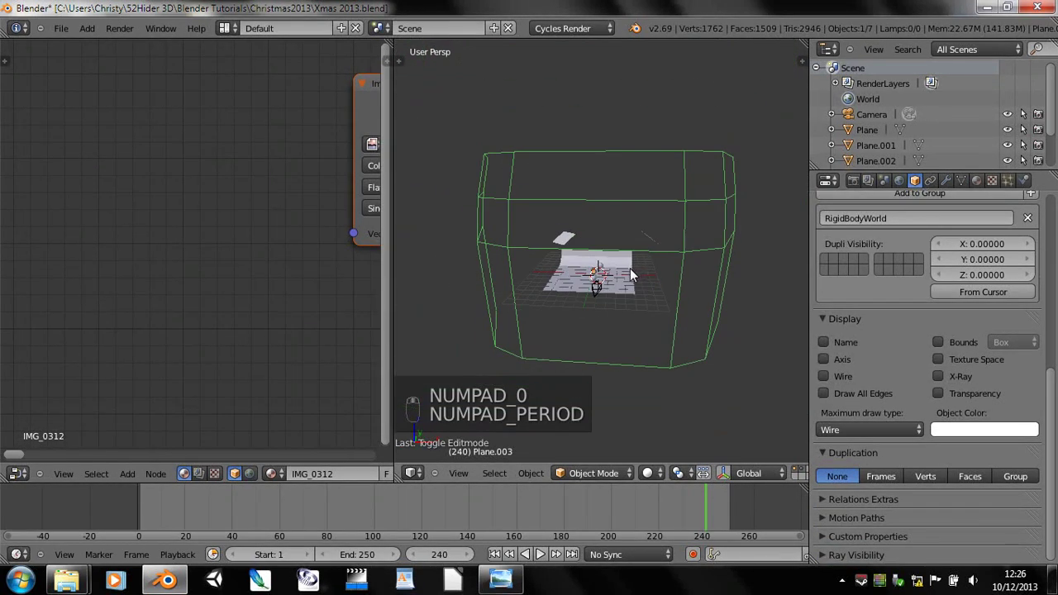
pyautogui.press('KP_0')
pyautogui.scroll(2, 587, 394)
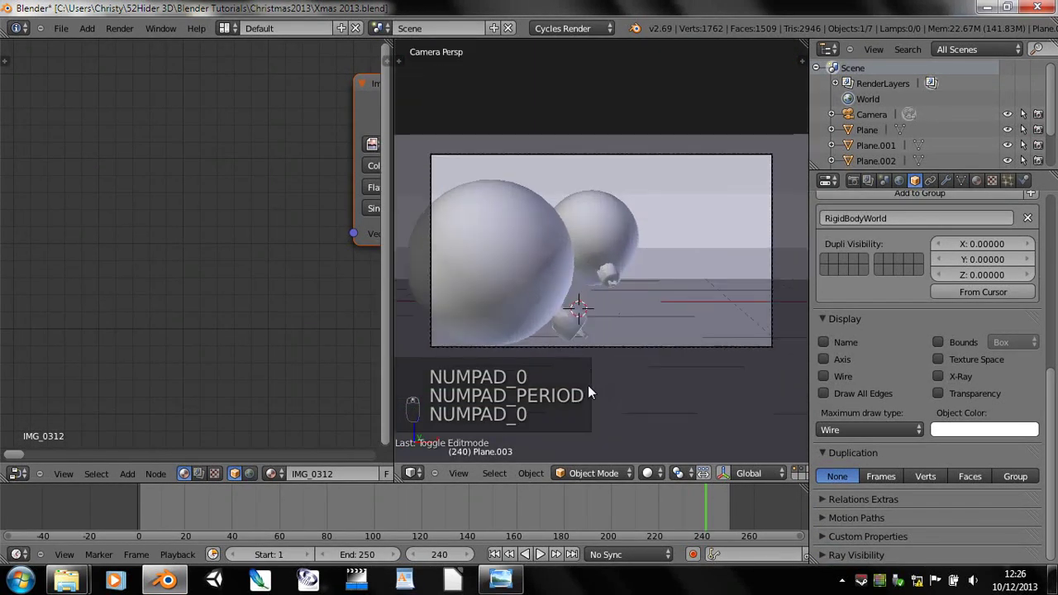
pyautogui.click(648, 473)
pyautogui.click(660, 369)
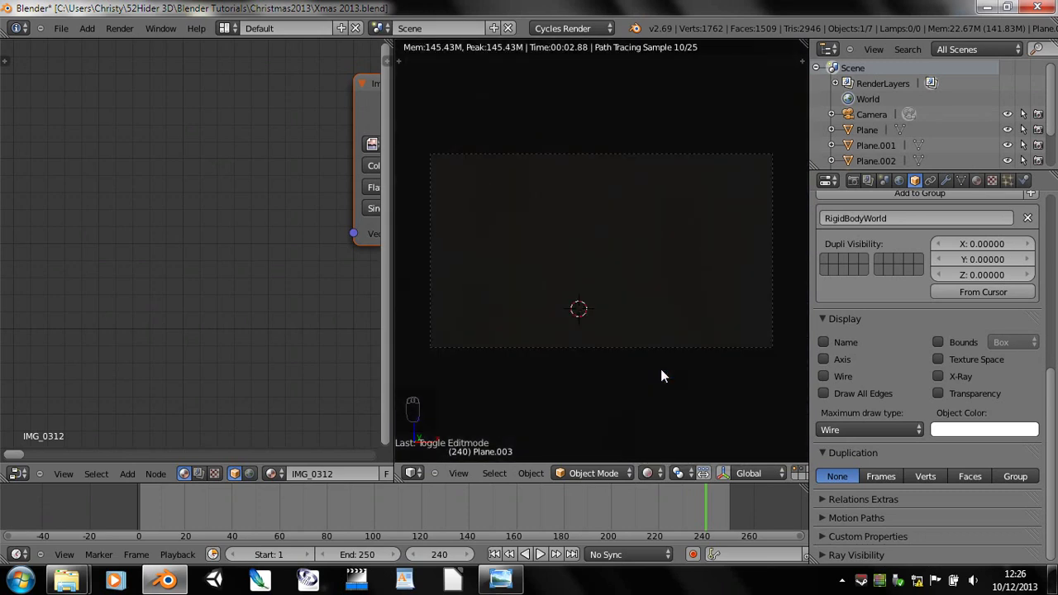
# - Return the viewport to solid shading and turn off Camera ray visibility for the curved image plane
pyautogui.press('z')
pyautogui.press('z')
pyautogui.press('z')
pyautogui.scroll(-8, 653, 339)
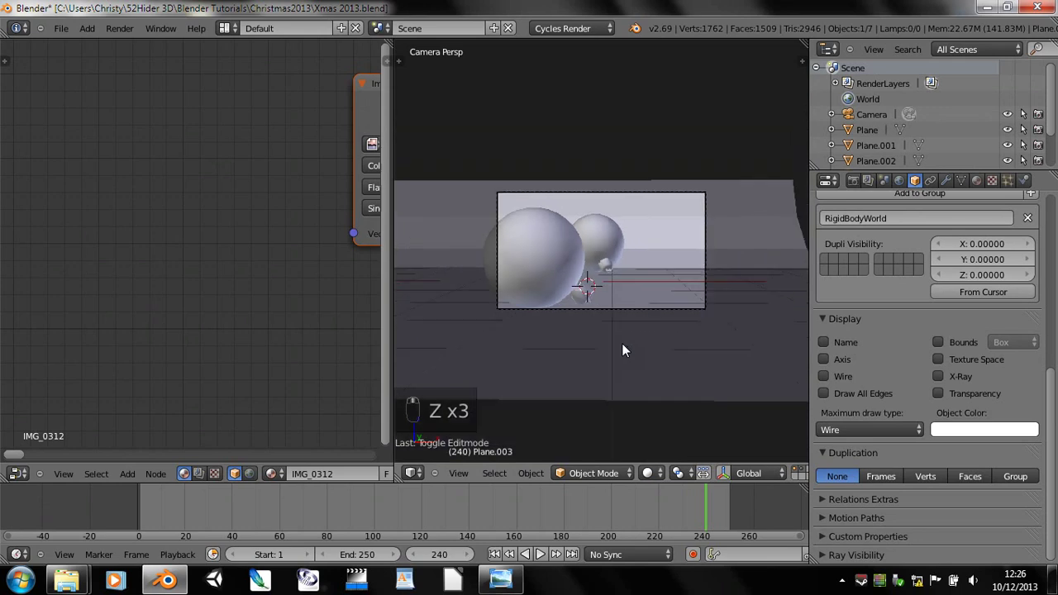
pyautogui.moveTo(654, 326); pyautogui.dragTo(524, 320, button='middle')
pyautogui.scroll(-5, 484, 385)
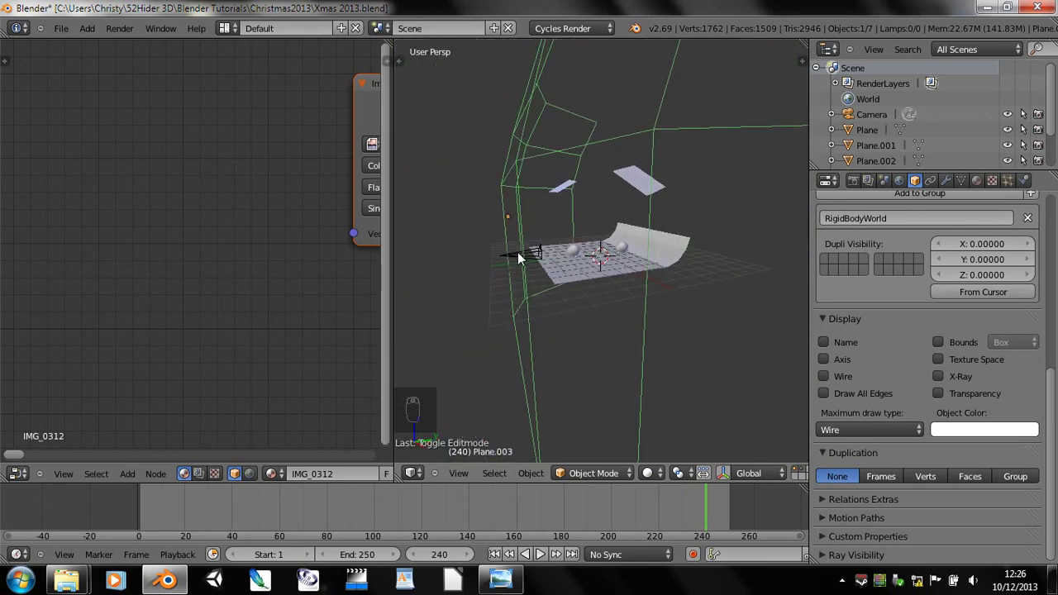
pyautogui.click(903, 553)
pyautogui.scroll(-2, 955, 461)
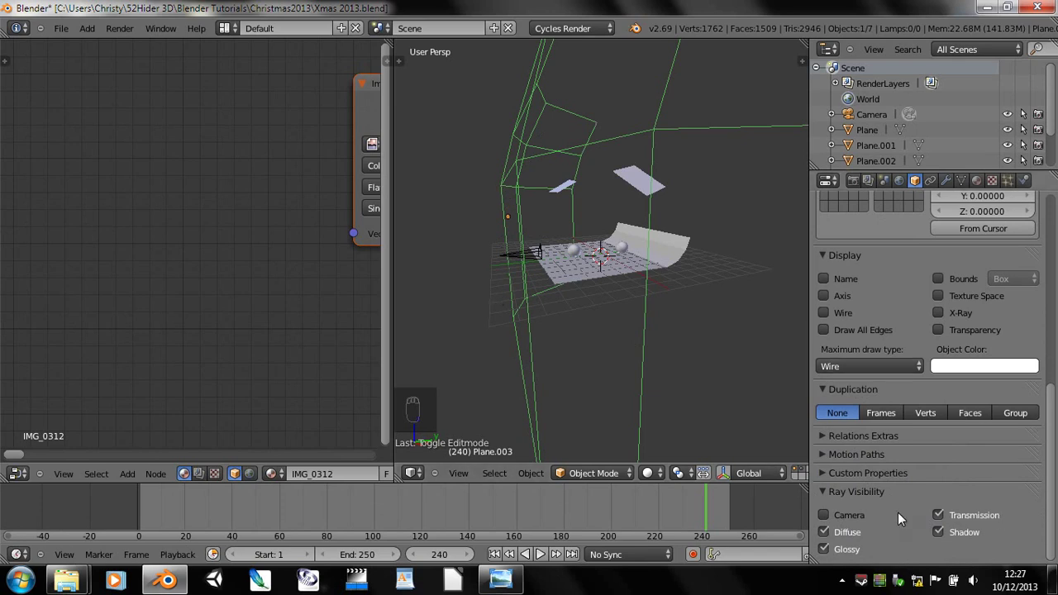
# - Render the current frame and examine the image plane's reflections in both baubles
pyautogui.press('F12')
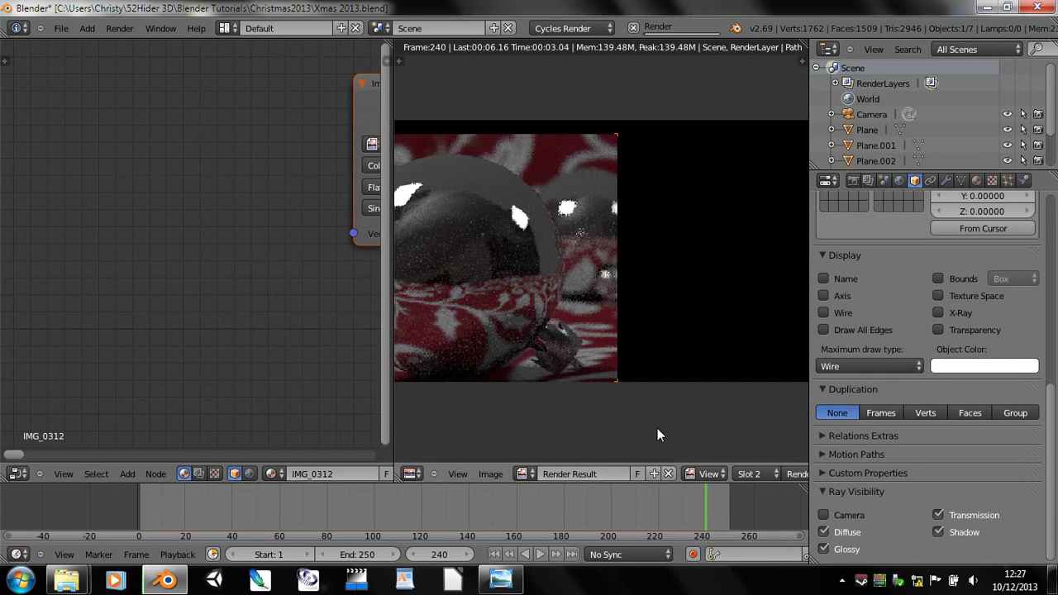
pyautogui.scroll(-2, 647, 408)
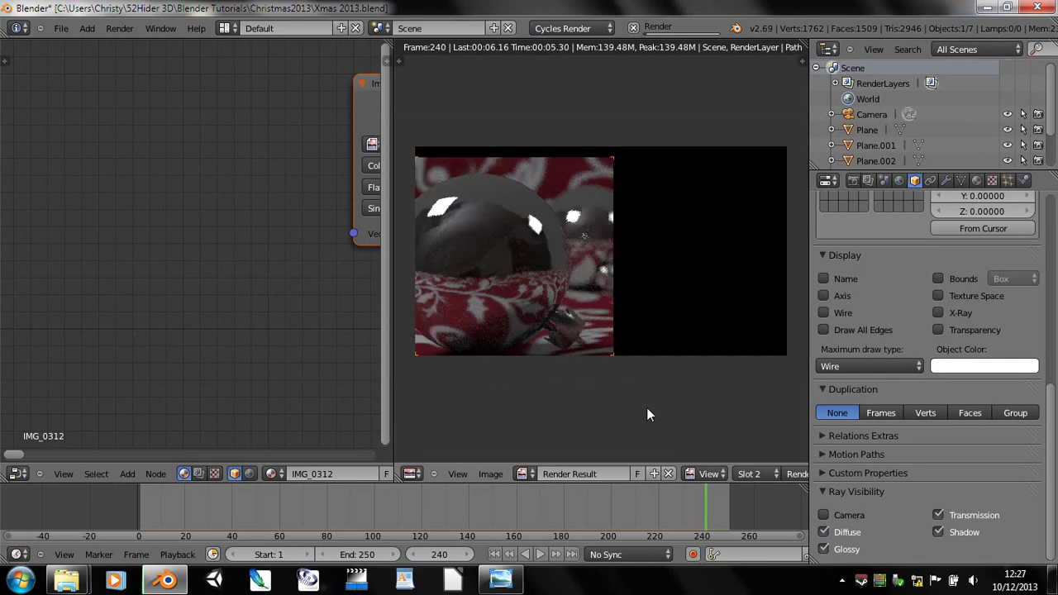
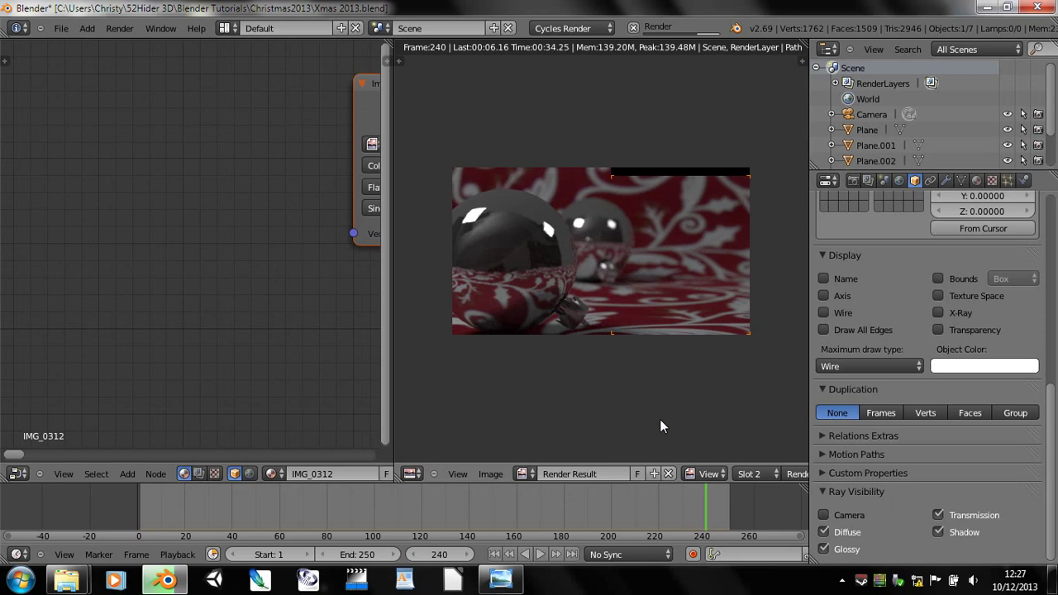
pyautogui.scroll(2, 659, 427)
pyautogui.scroll(3, 661, 420)
pyautogui.scroll(-3, 611, 414)
pyautogui.moveTo(525, 399); pyautogui.dragTo(616, 398, button='middle')
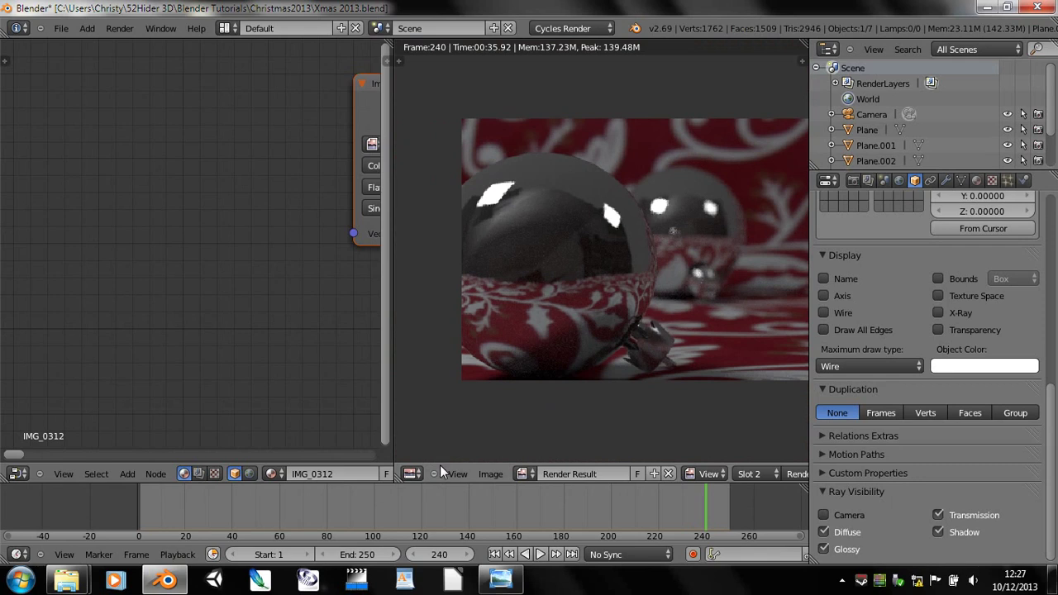
# - Bring the Image Texture node of the IMG_0312 material into view in the node editor
pyautogui.click(278, 454)
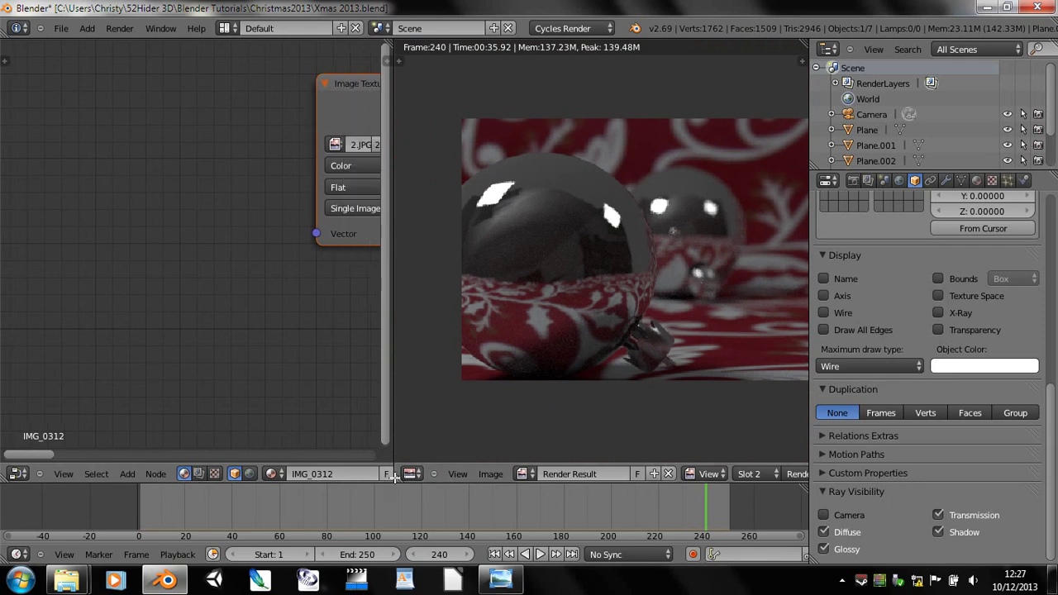
pyautogui.click(326, 456)
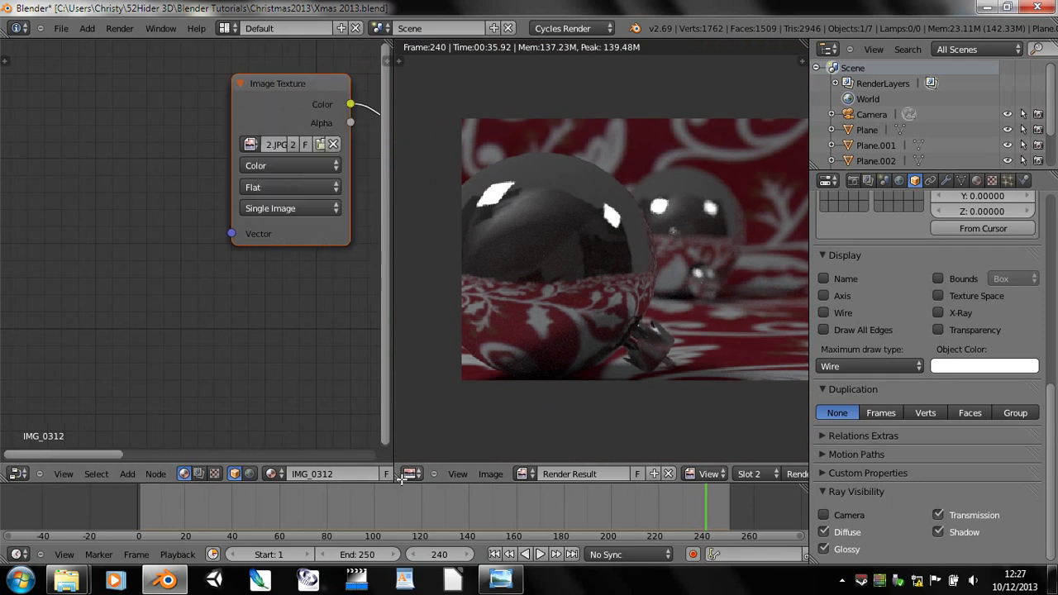